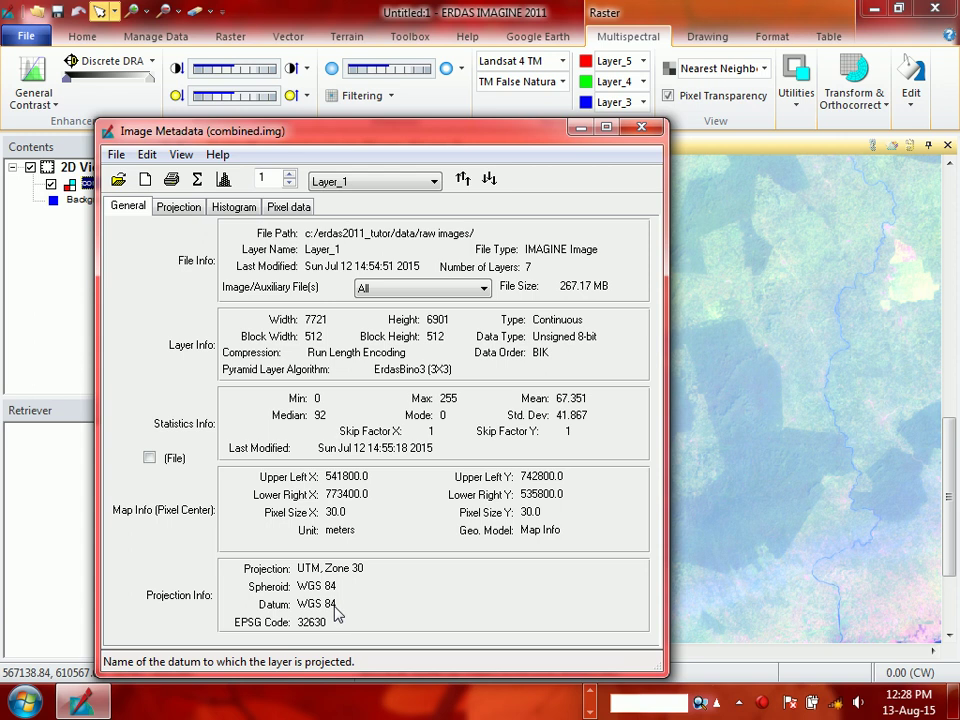
- Review the projection and general metadata of combined.img, and close the metadata window
left_click(160, 207)
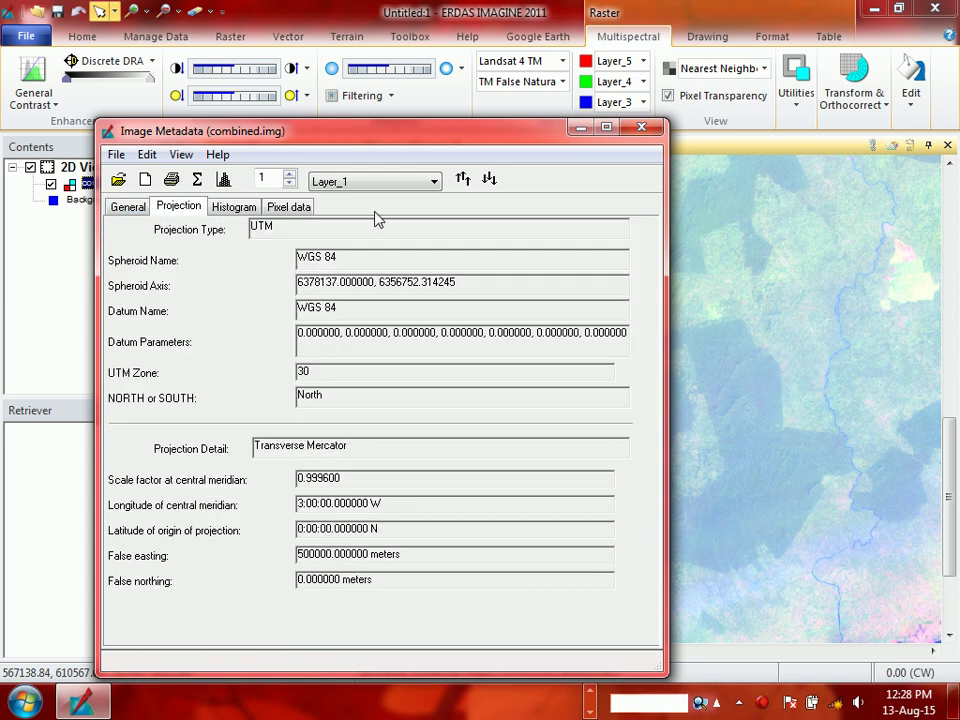
left_click(128, 208)
left_click(178, 207)
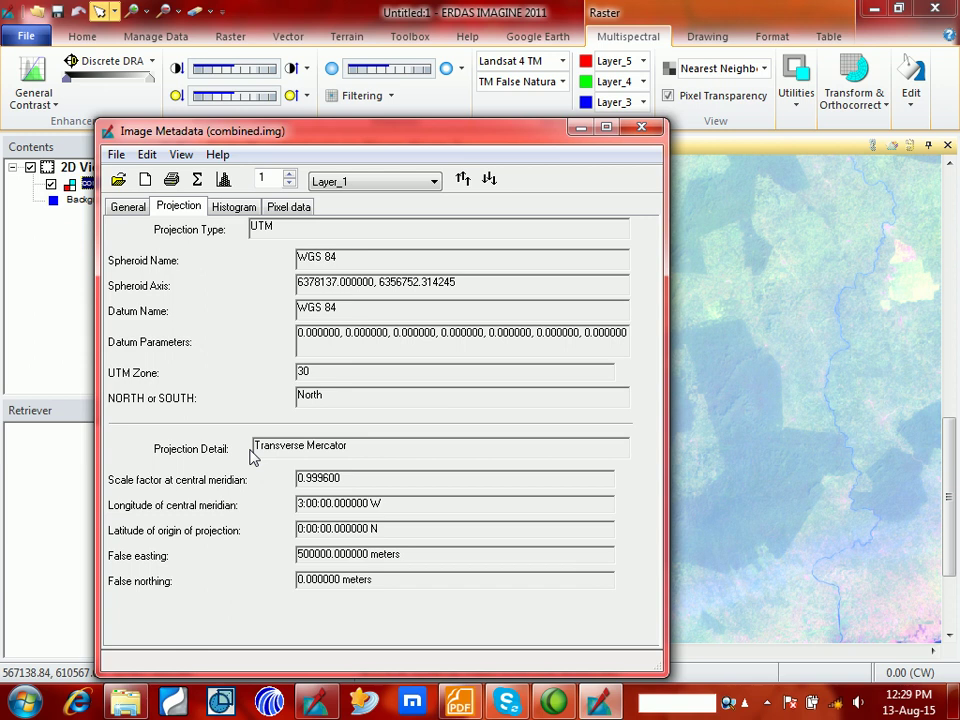
left_click(126, 212)
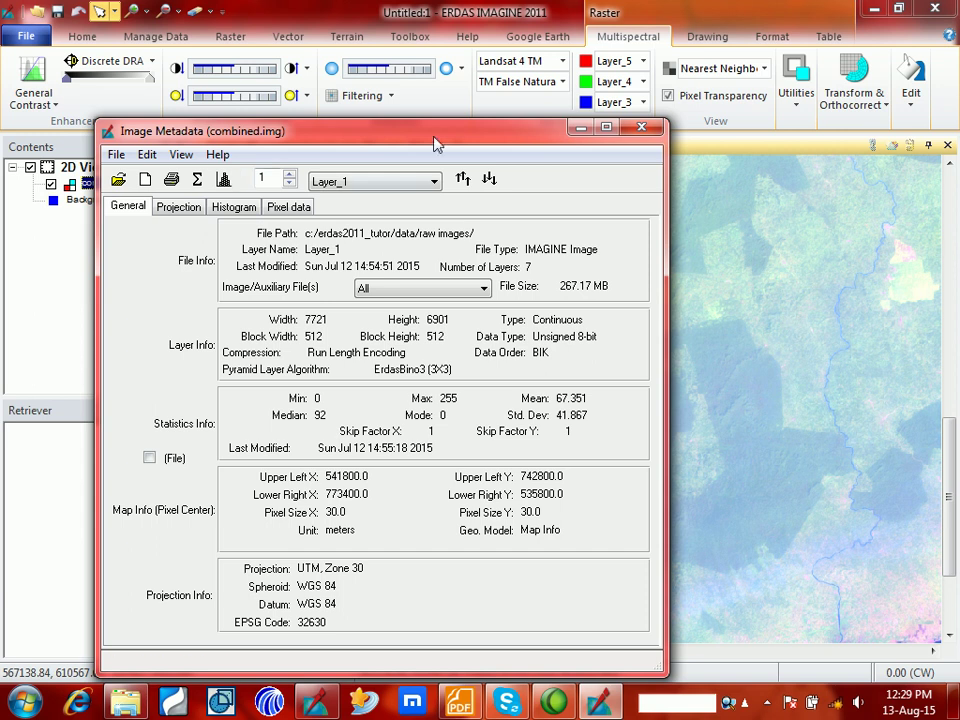
left_click(649, 131)
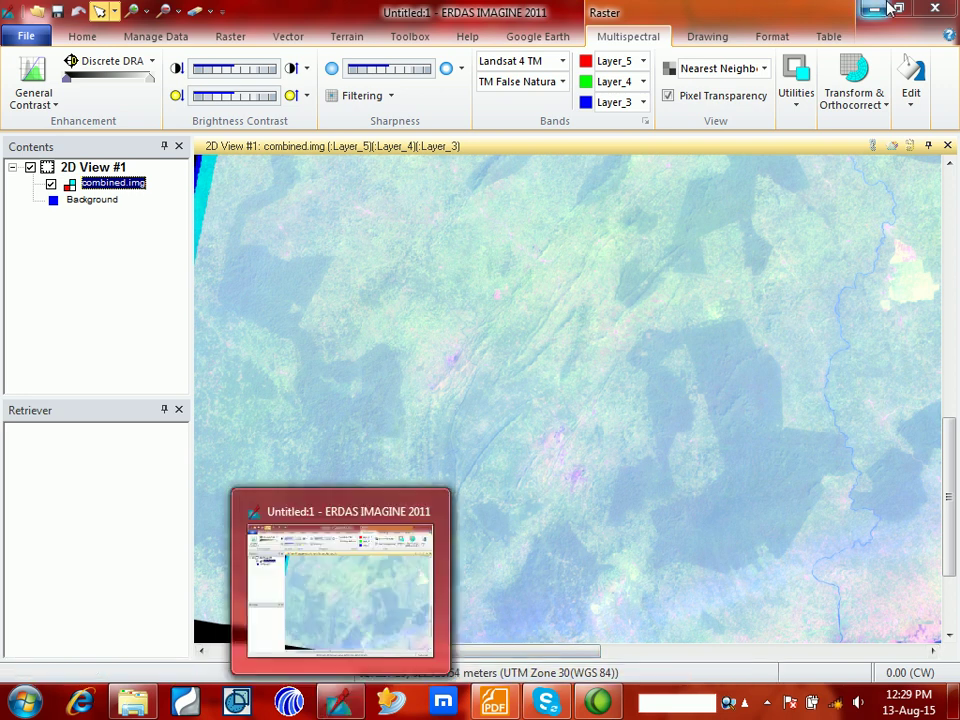
- Switch to Windows Explorer, view the contents of the Raw Images folder under ERDAS2011_Tutor\Data, and close the window
key("super+d")
left_click(135, 702)
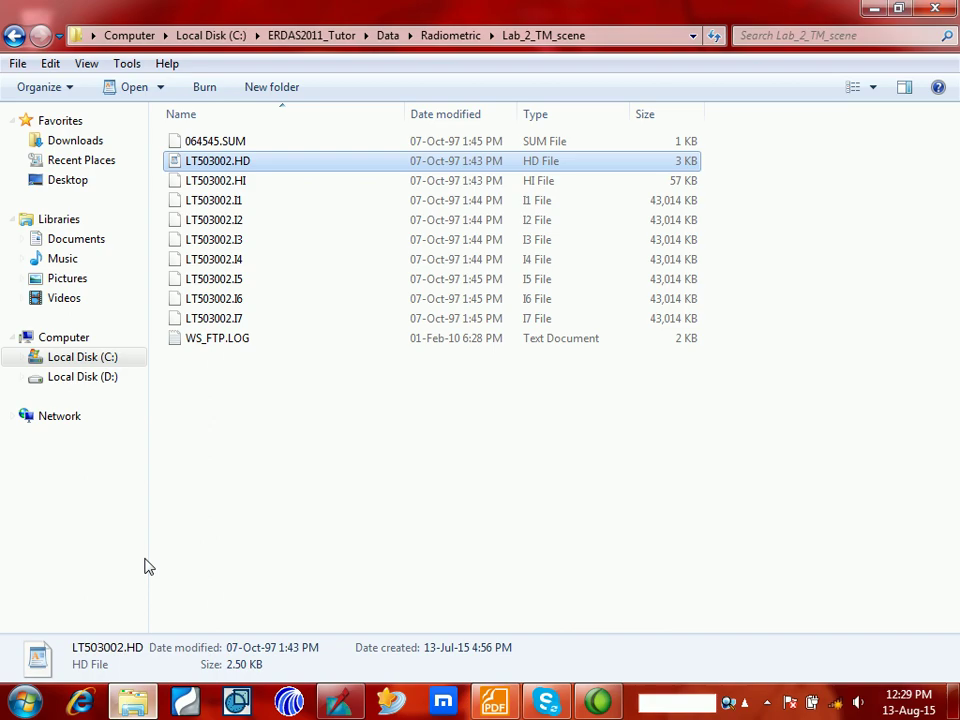
left_click(293, 37)
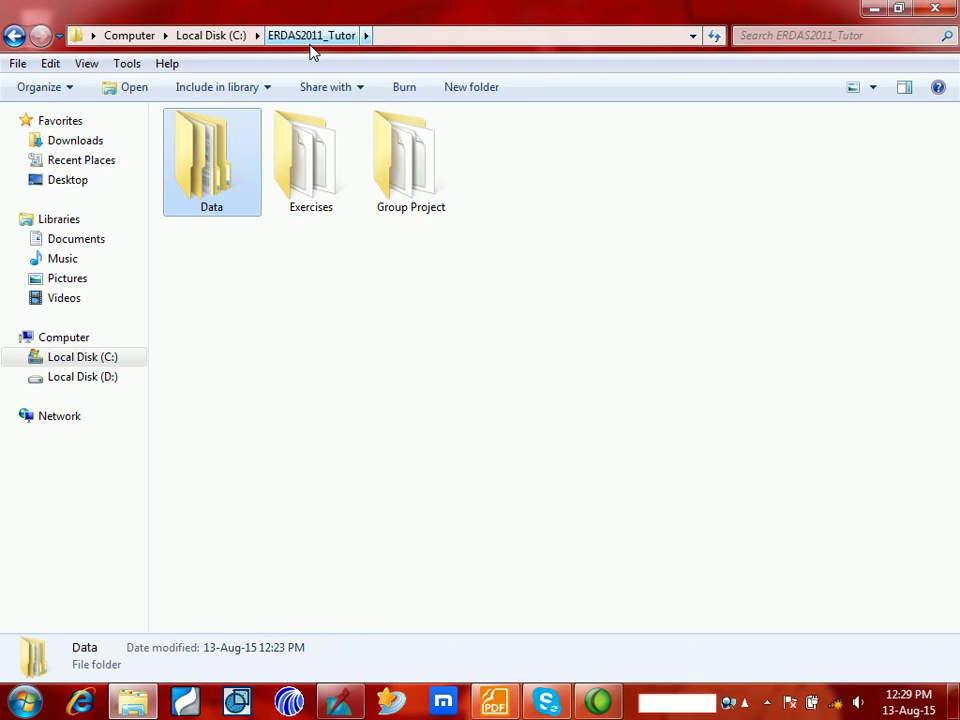
double_click(212, 176)
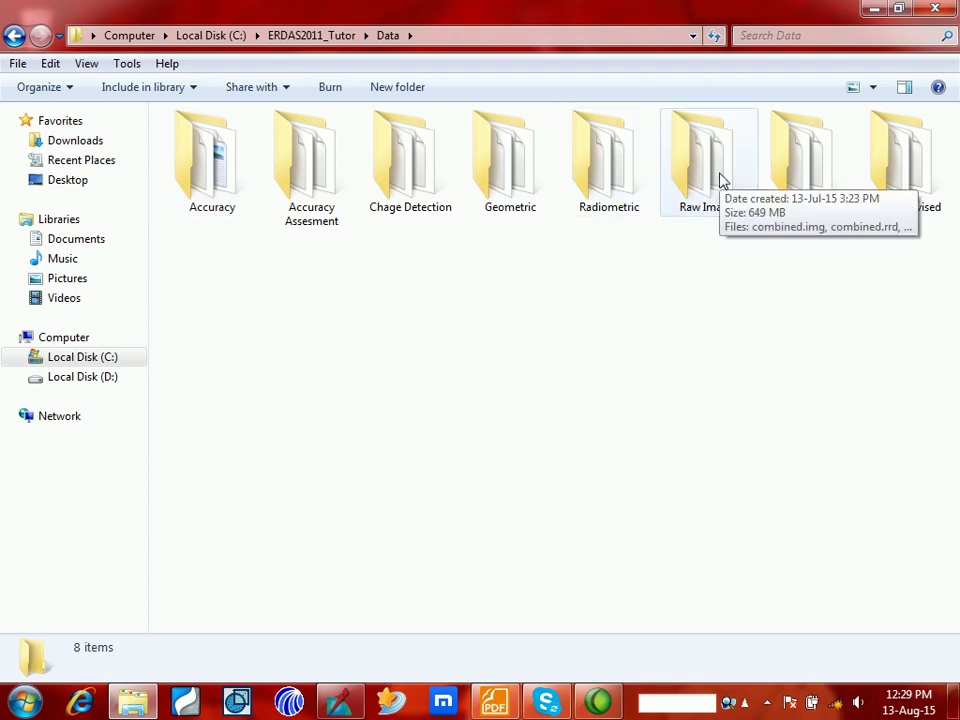
double_click(722, 180)
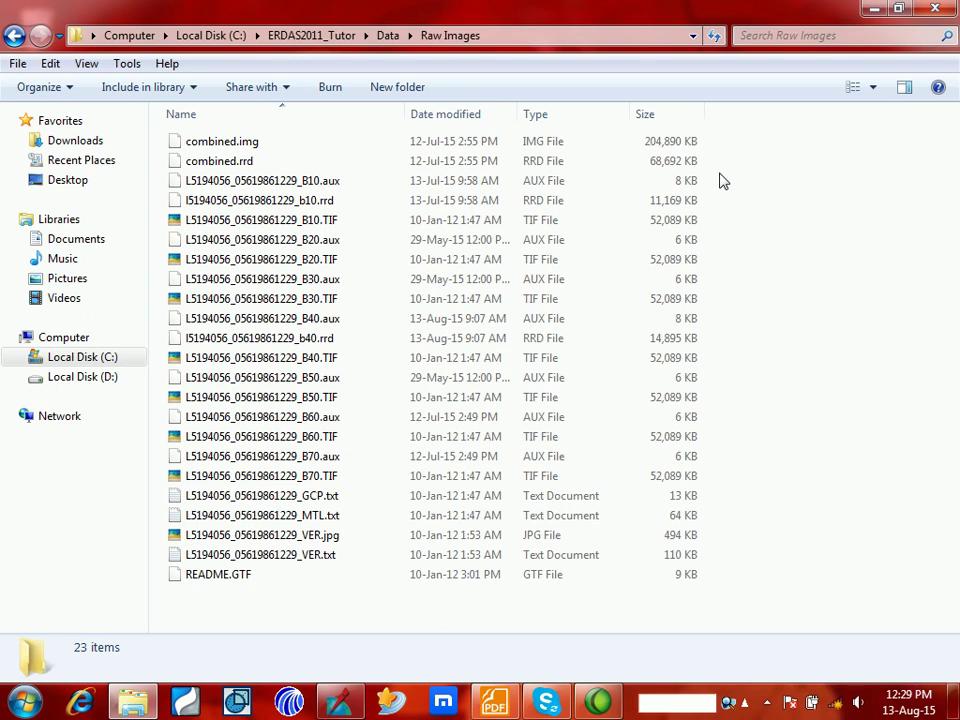
left_click(935, 8)
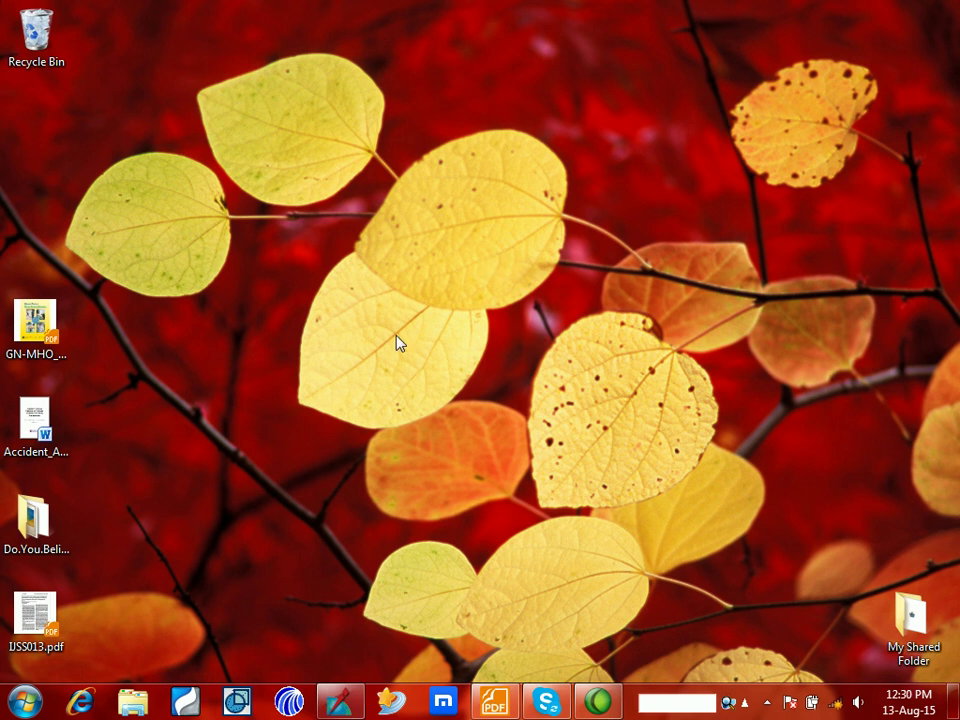
- Browse from Computer to the C:\ERDAS2011_Tutor\Data\Raw Images folder in a new Explorer window
left_click(25, 702)
left_click(293, 391)
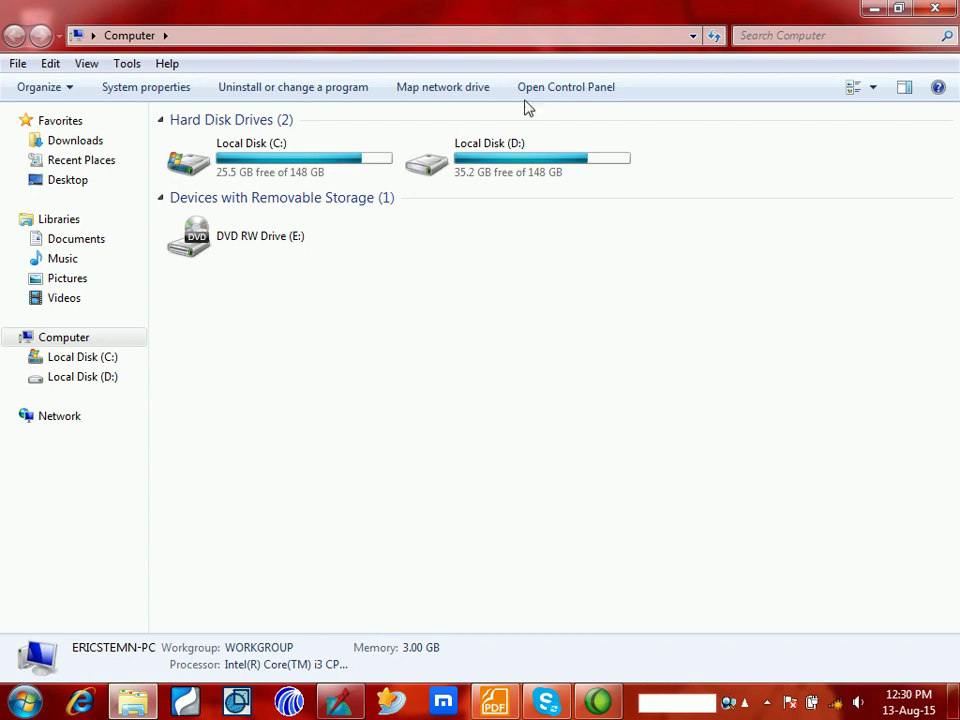
double_click(276, 158)
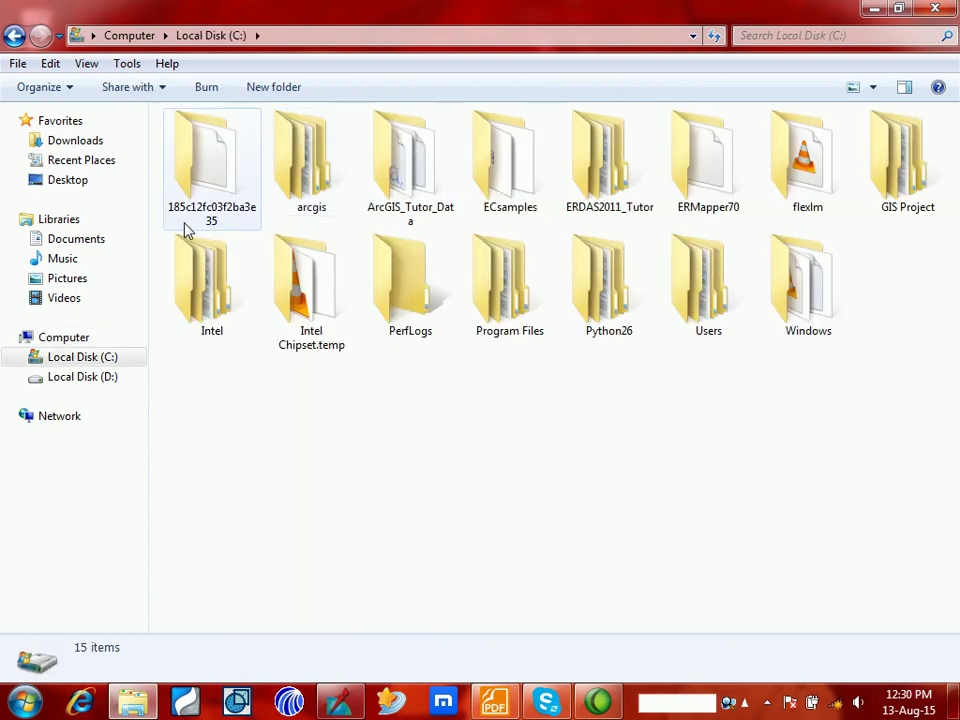
left_click(612, 190)
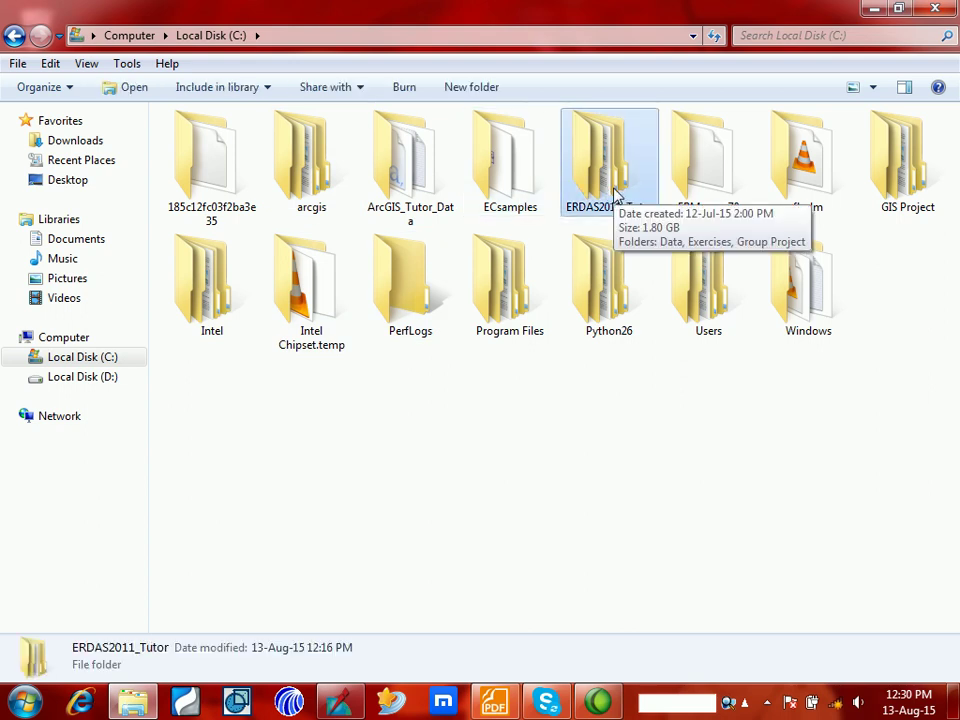
double_click(619, 193)
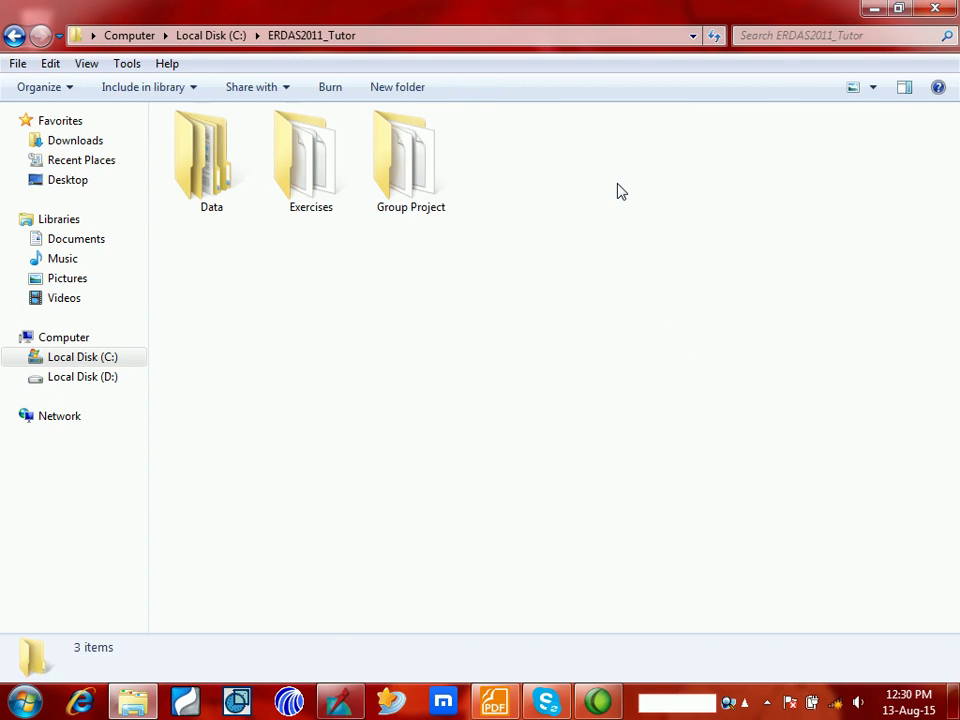
double_click(197, 182)
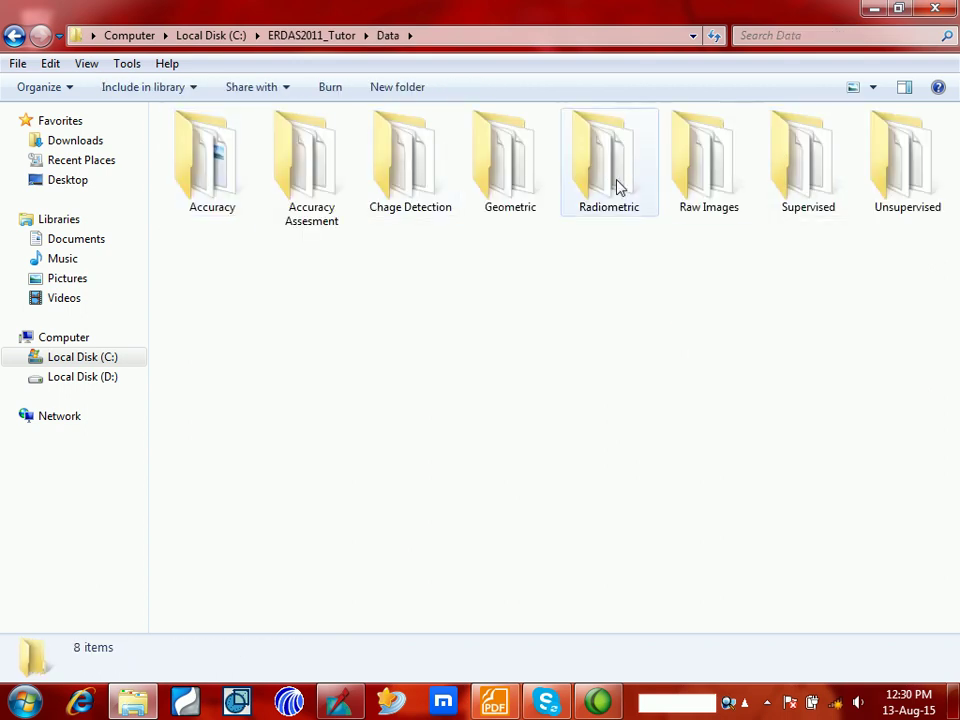
double_click(716, 179)
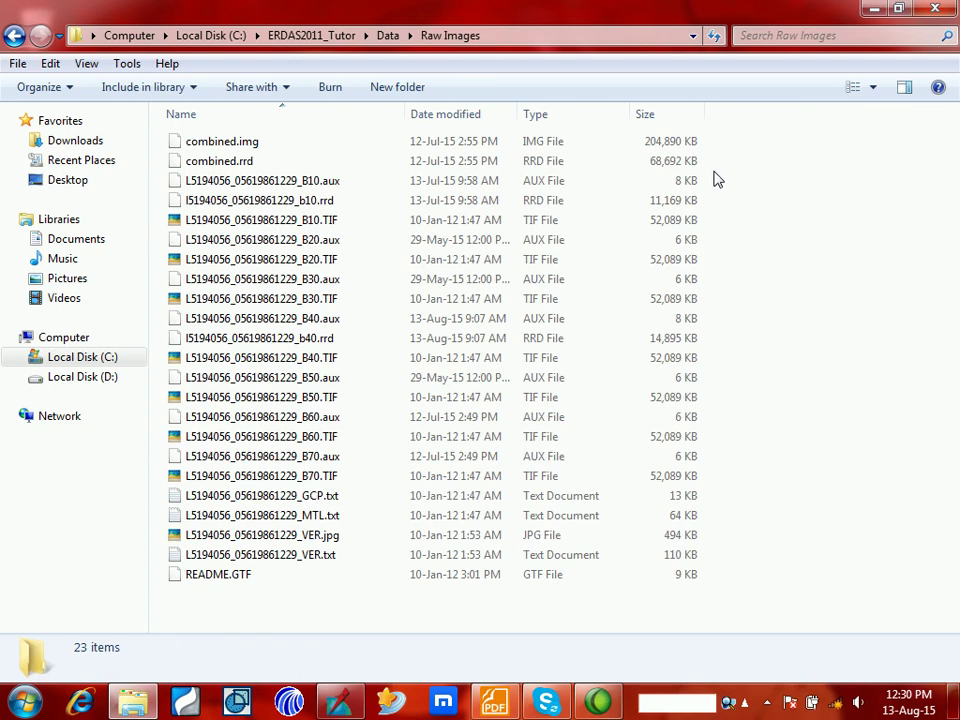
left_click(318, 516)
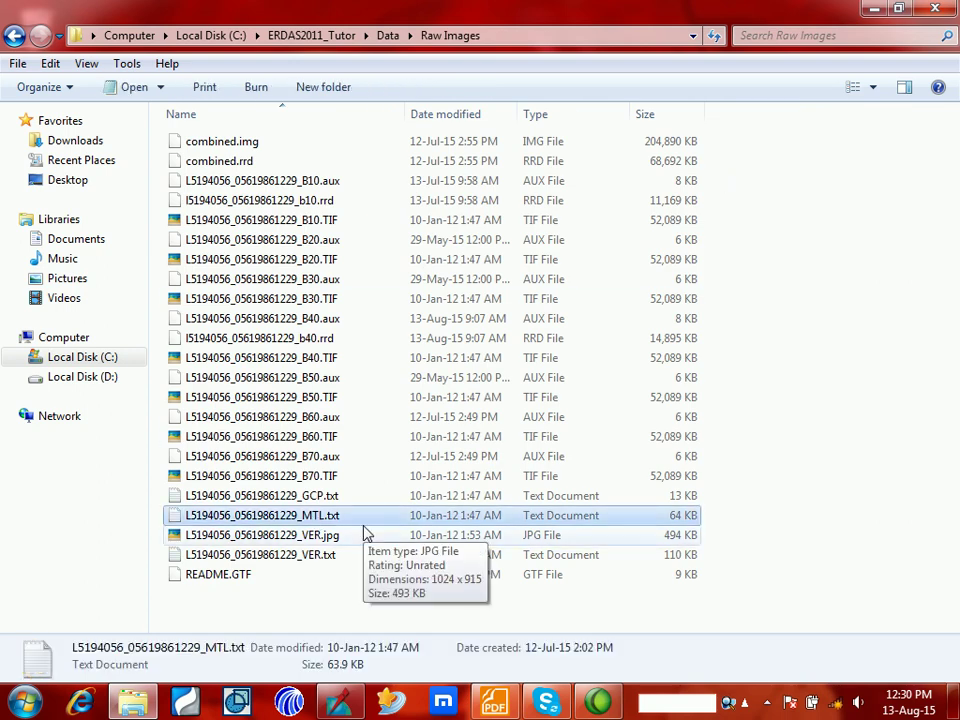
right_click(265, 518)
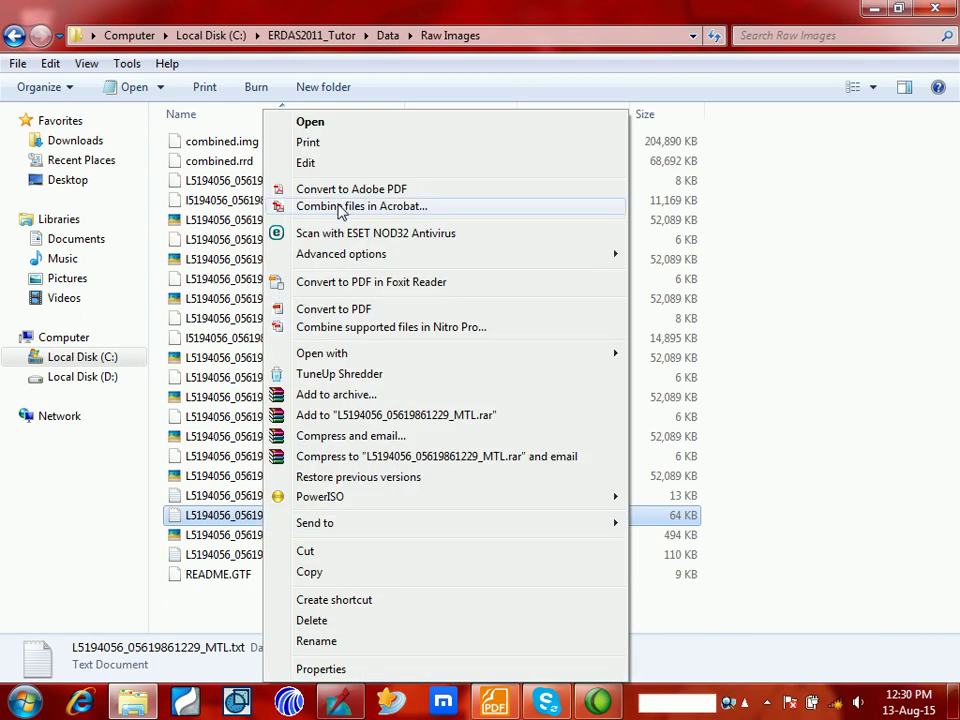
left_click(311, 122)
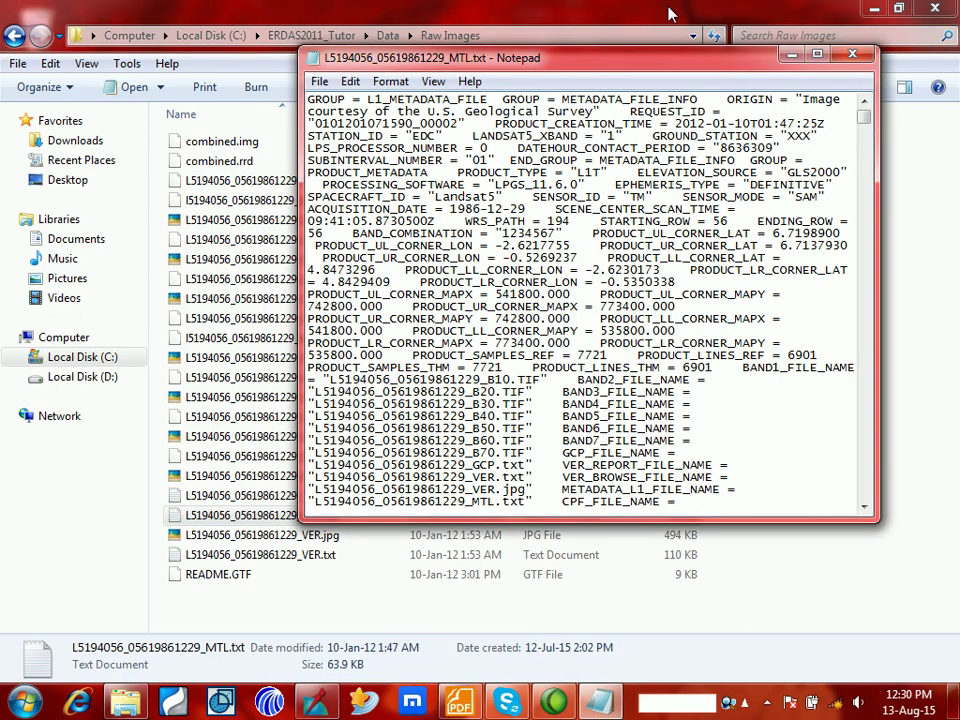
left_click(845, 58)
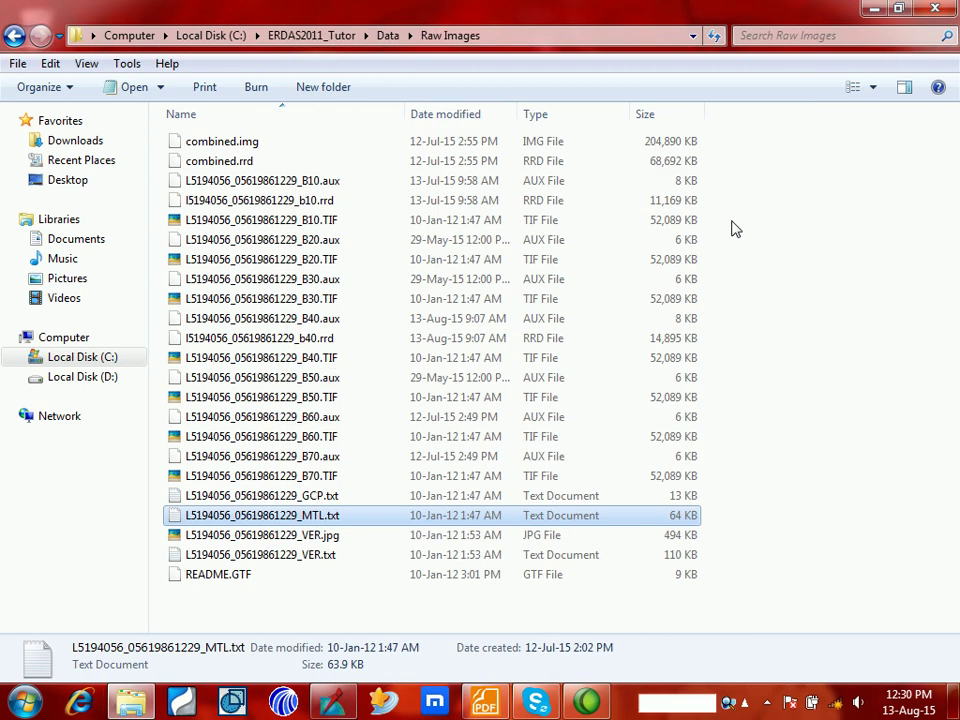
left_click(162, 89)
left_click(157, 136)
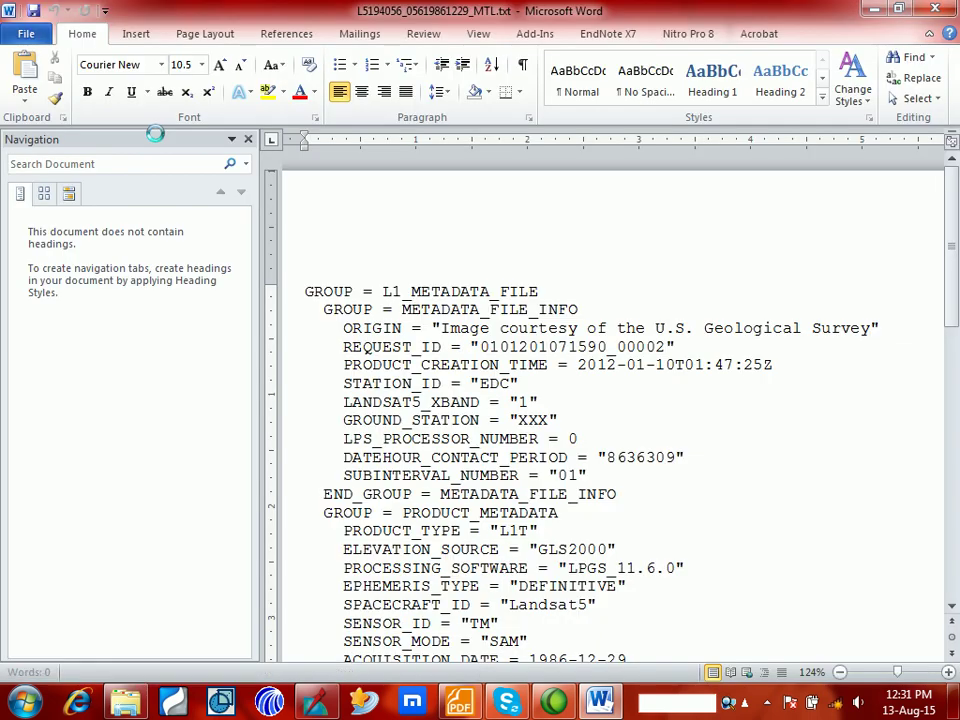
left_click(250, 140)
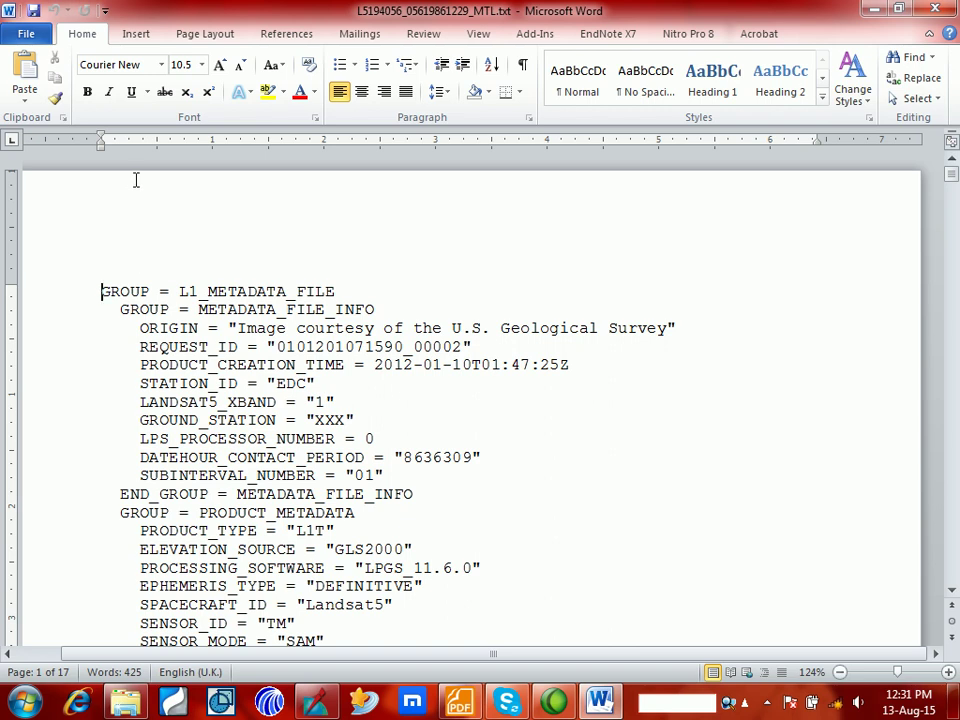
- Examine the ACQUISITION_DATE entry in the PRODUCT_METADATA group of the MTL file
scroll(150, 366, "down", 2)
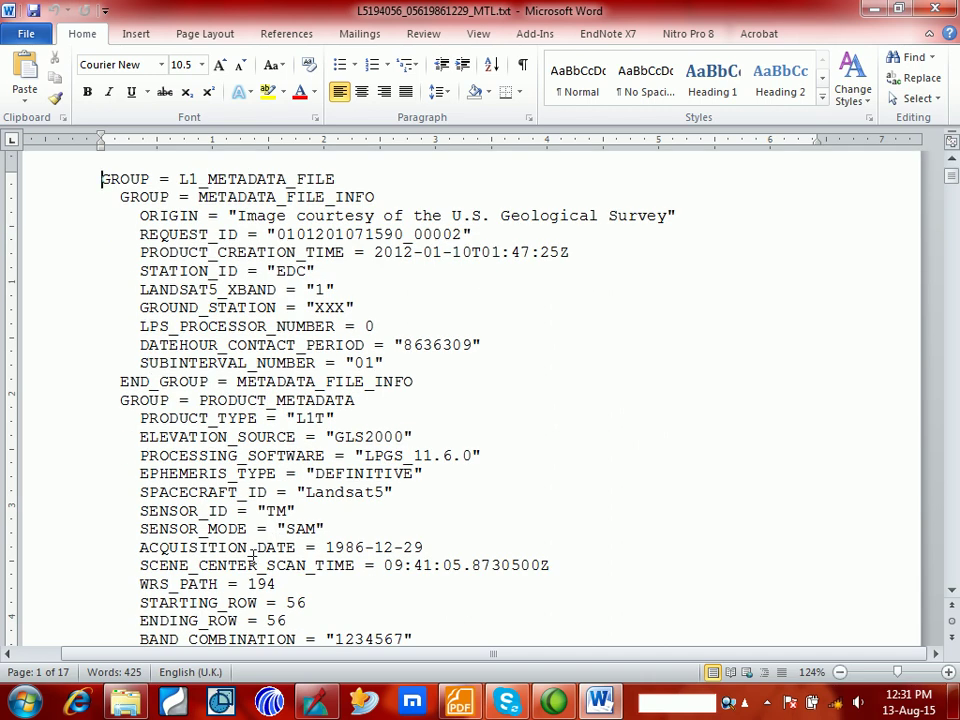
left_click(115, 547)
left_click(426, 547)
left_click_drag(423, 547, 393, 547)
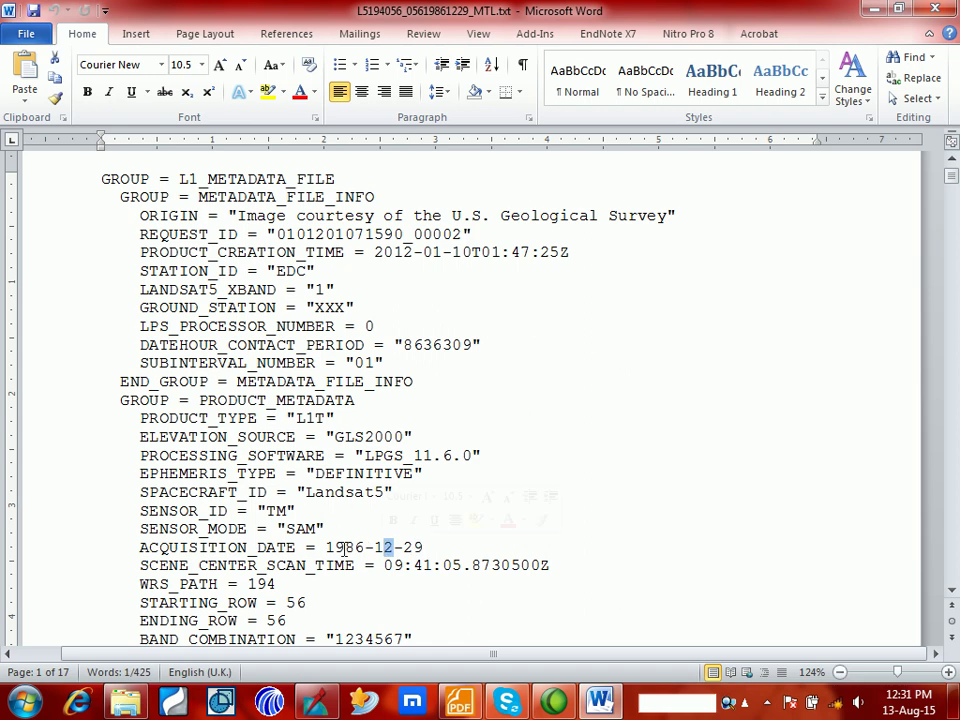
left_click(364, 547)
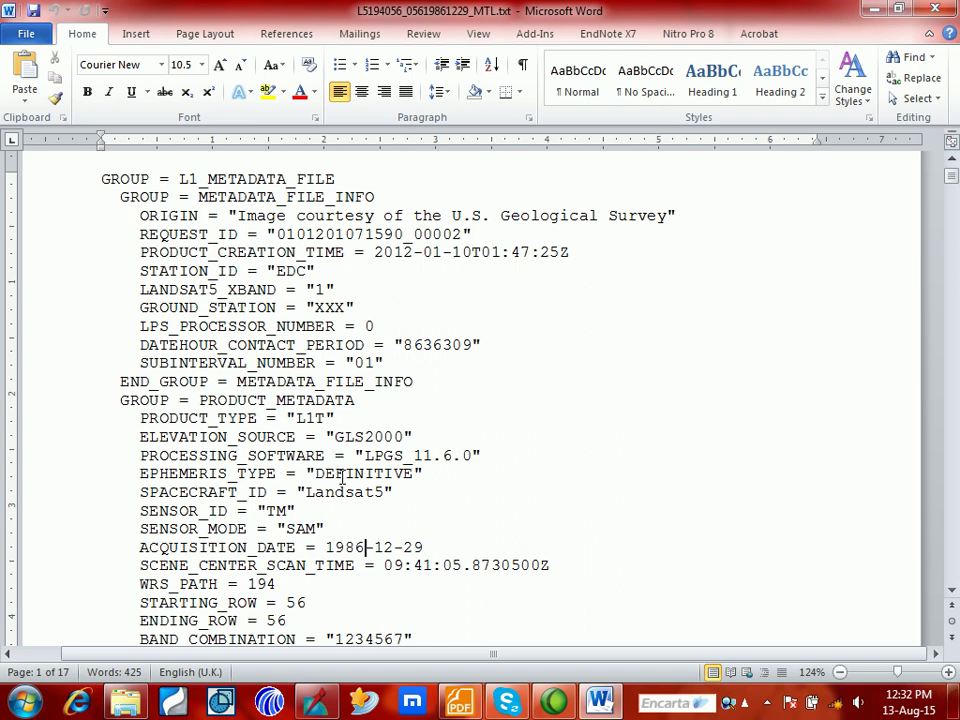
- Examine the MTL file's WRS path and row, corner coordinates, band radiance and pixel value ranges, and projection parameters
scroll(220, 355, "down", 8)
scroll(215, 376, "up", 4)
scroll(215, 377, "up", 2)
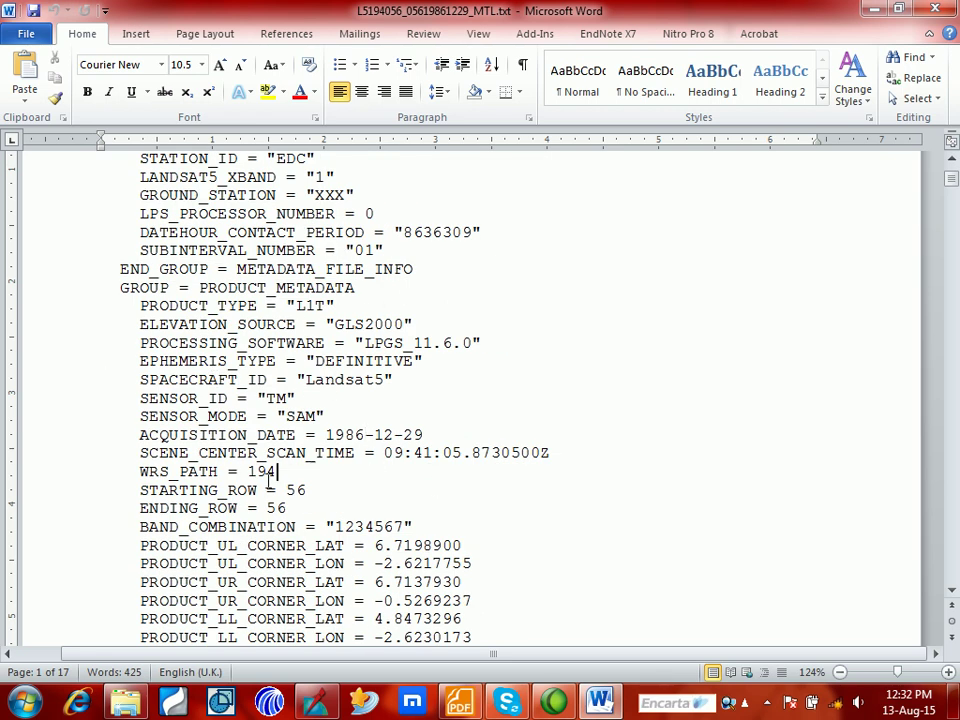
scroll(245, 470, "down", 4)
scroll(247, 472, "down", 3)
scroll(249, 472, "down", 10)
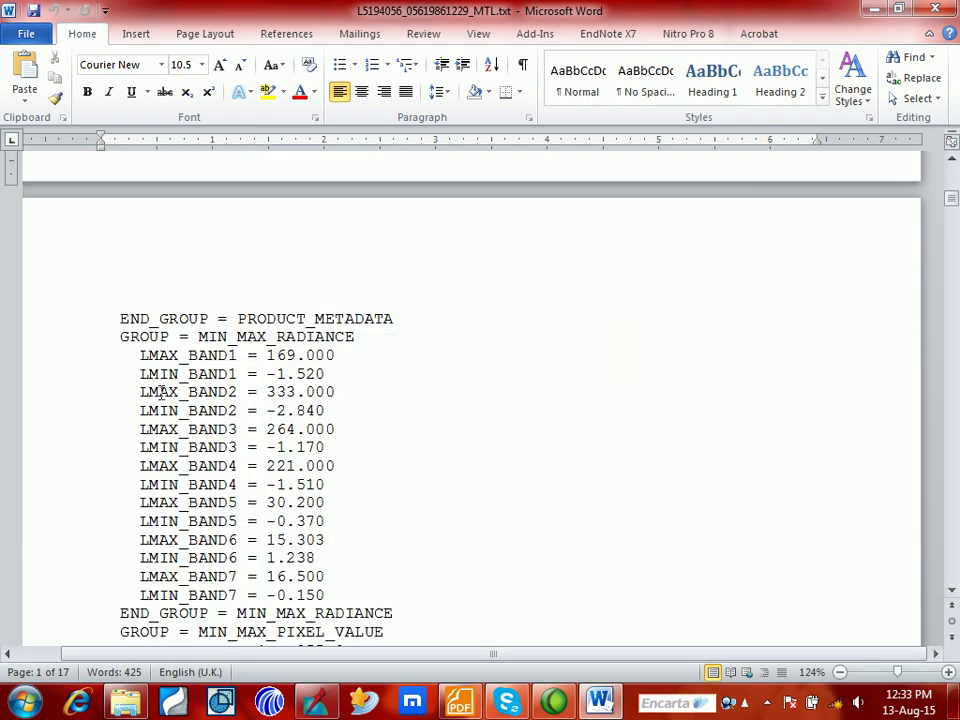
scroll(204, 480, "down", 9)
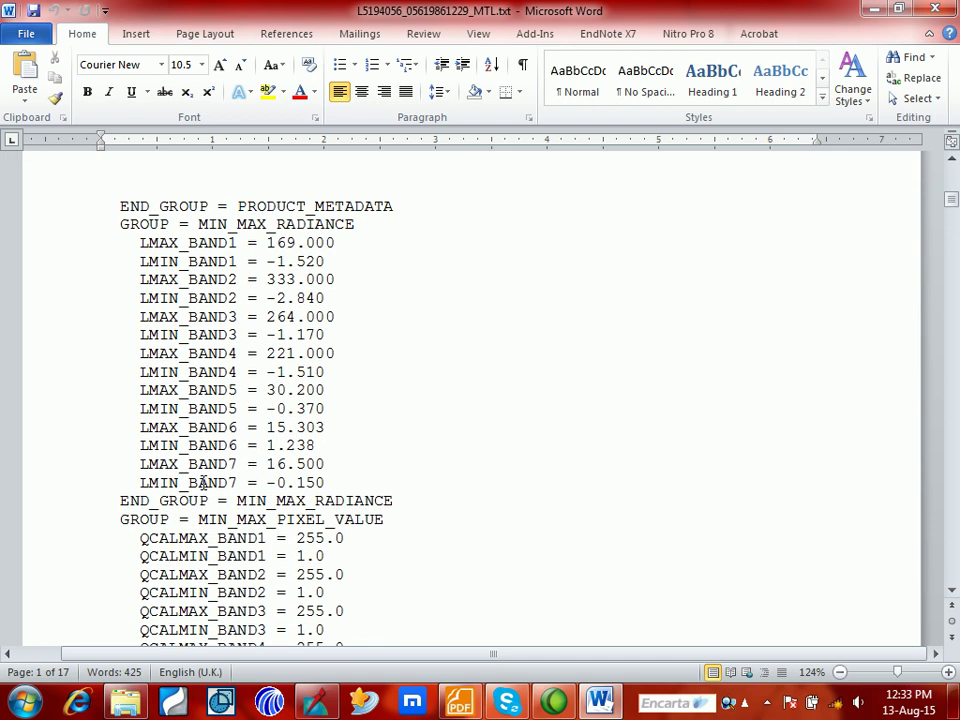
scroll(252, 478, "down", 4)
scroll(252, 482, "down", 11)
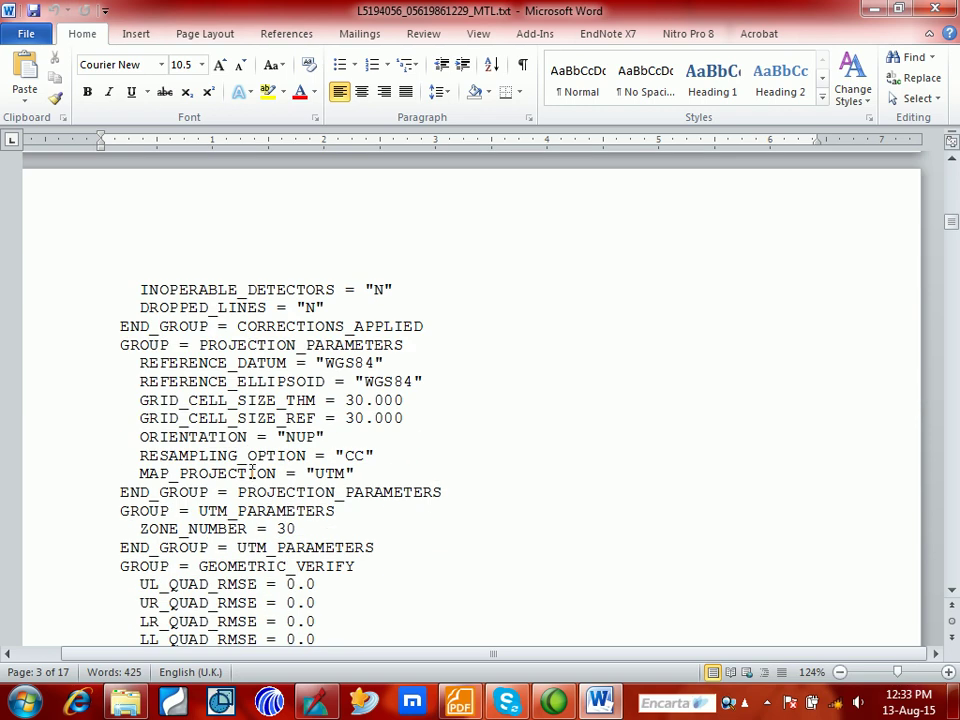
scroll(250, 473, "down", 5)
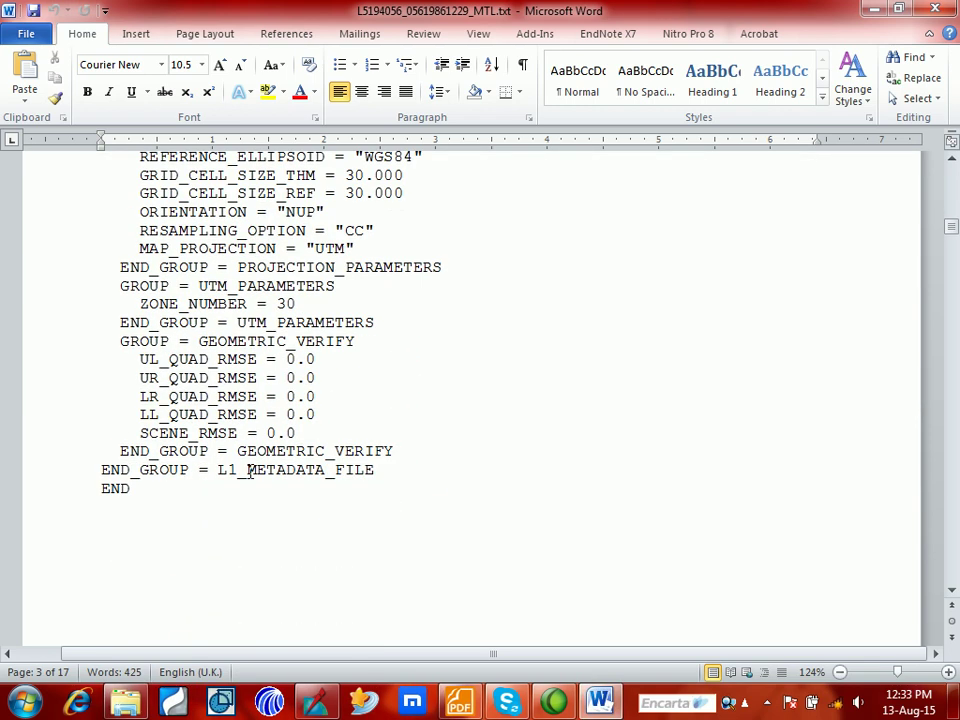
scroll(250, 471, "up", 9)
scroll(250, 471, "up", 13)
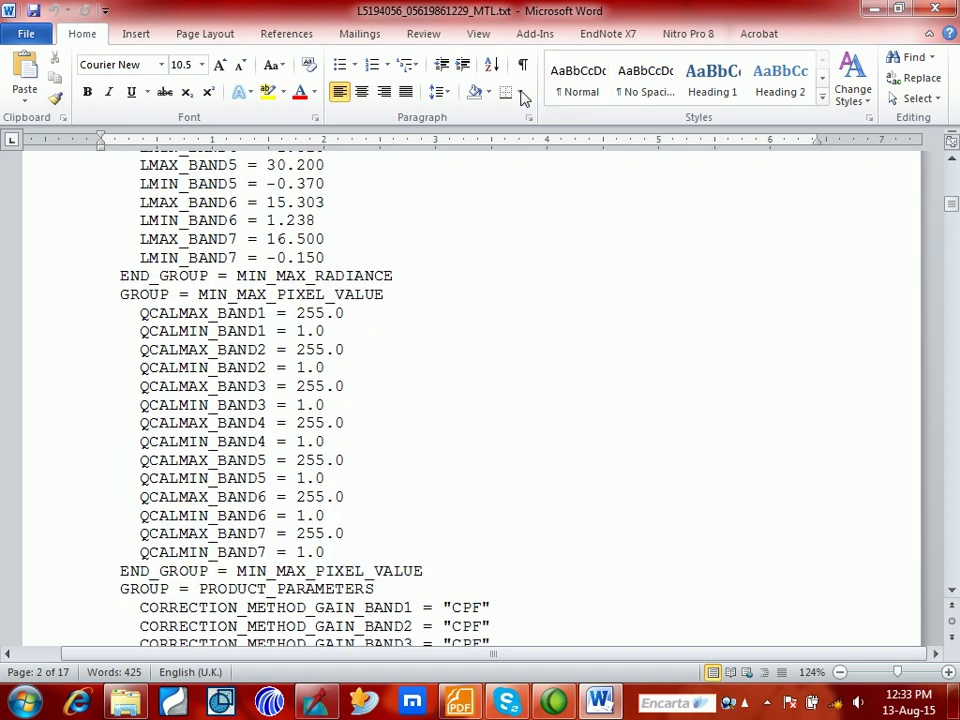
- Close the MTL document and the Raw Images folder window, and switch back to ERDAS IMAGINE
left_click(932, 9)
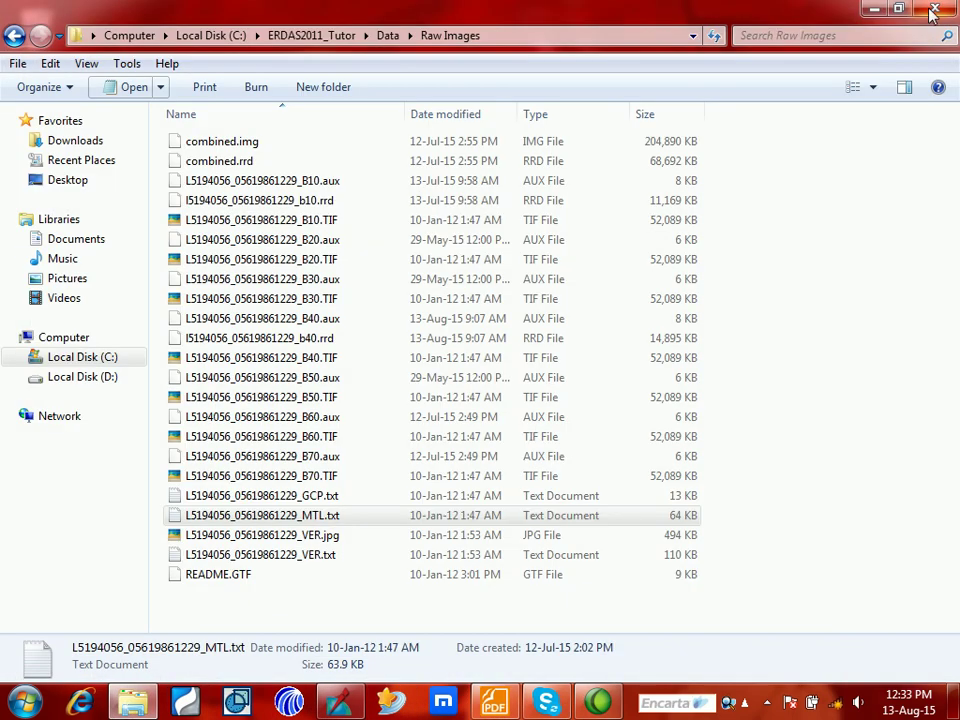
left_click(930, 8)
left_click(345, 702)
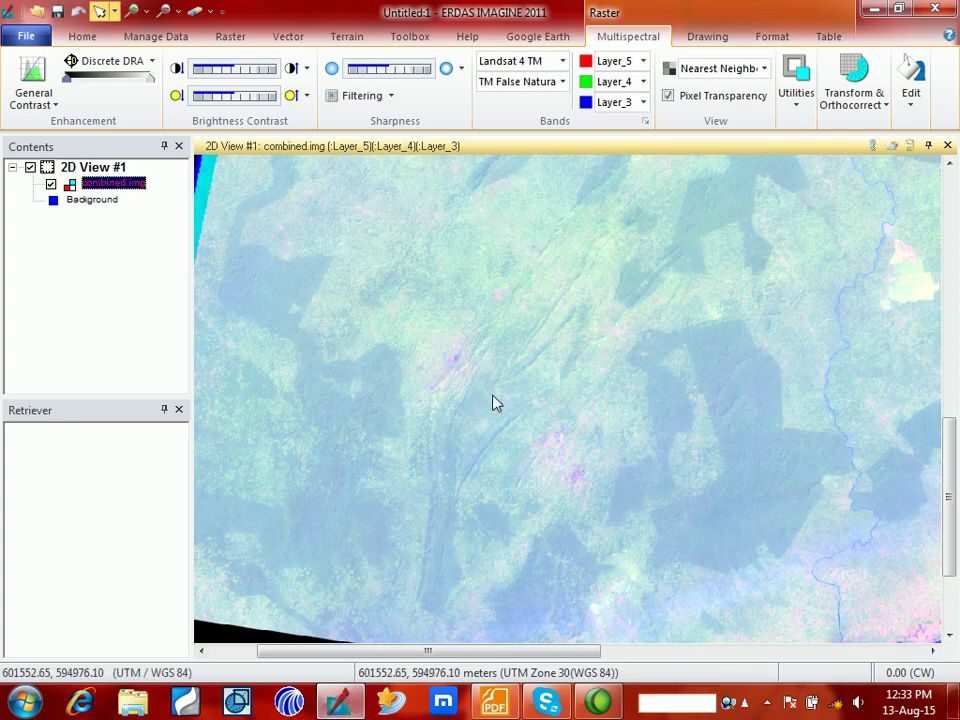
- Zoom out and pan the 2D view to bring the whole combined.img scene into view
scroll(482, 388, "down", 5)
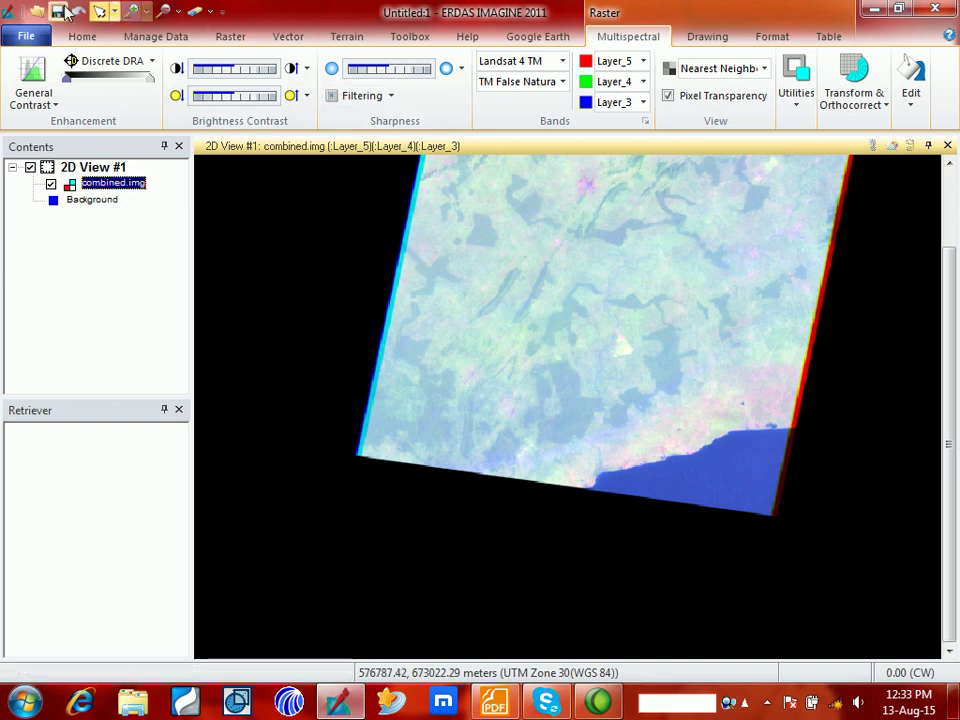
left_click(82, 36)
left_click(414, 81)
left_click_drag(530, 227, 470, 354)
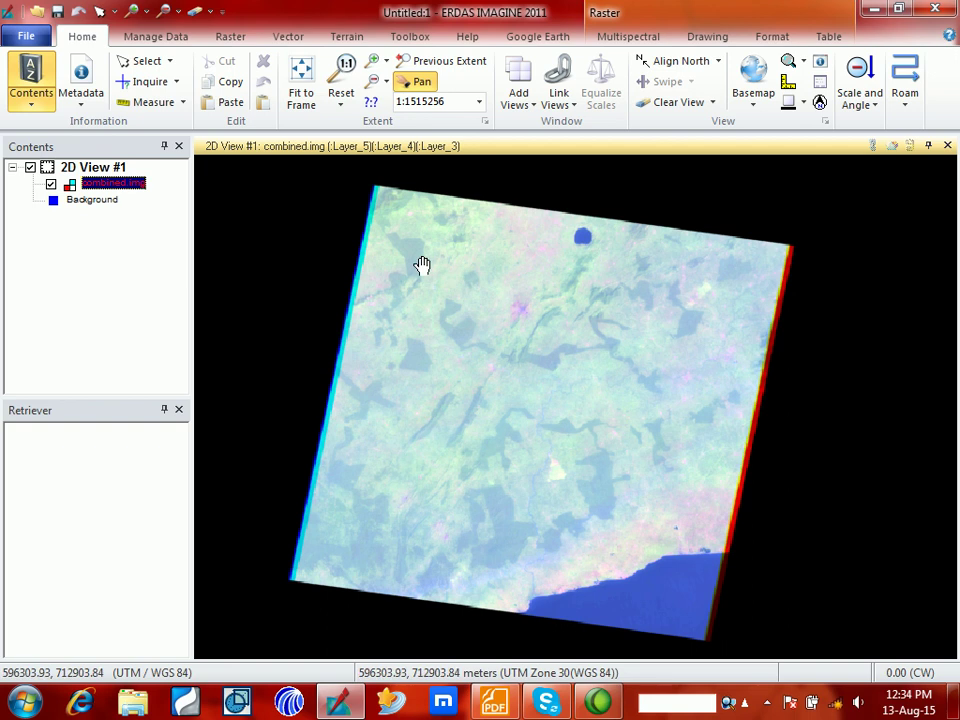
- Start adding a layer to the 2D view and list the TIFF files in the Raw Images folder
left_click(35, 11)
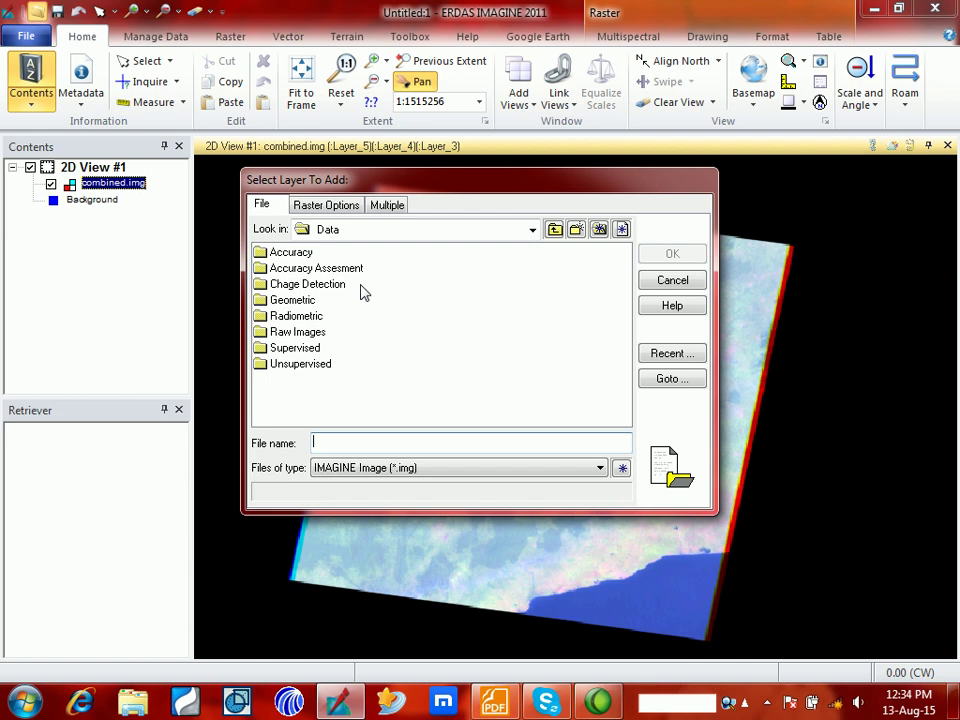
left_click(307, 335)
double_click(304, 338)
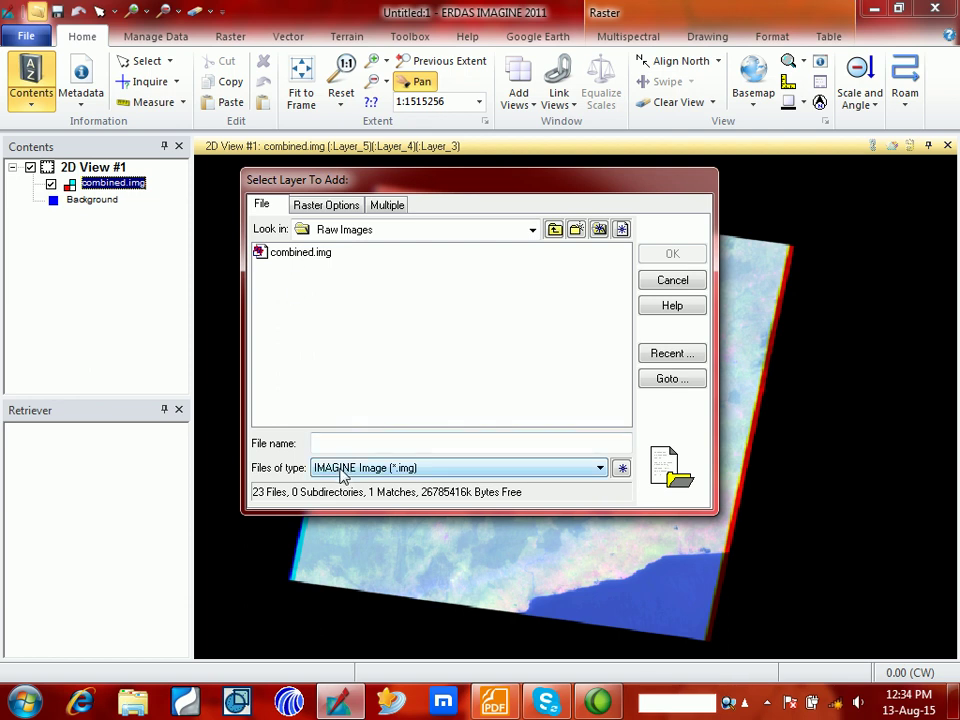
left_click(342, 475)
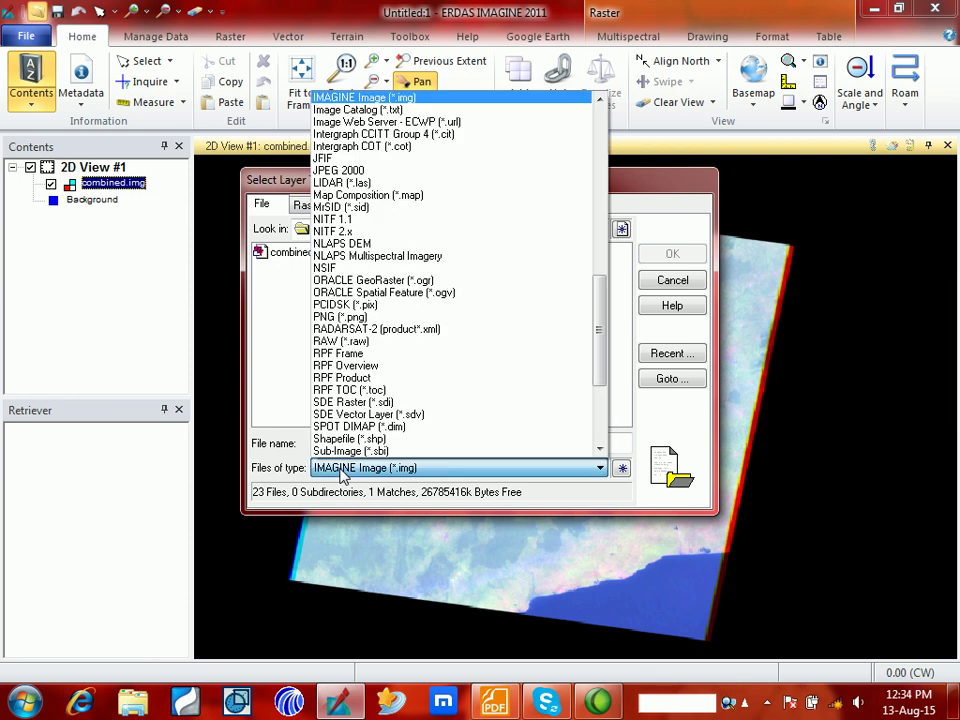
key("t")
left_click(322, 330)
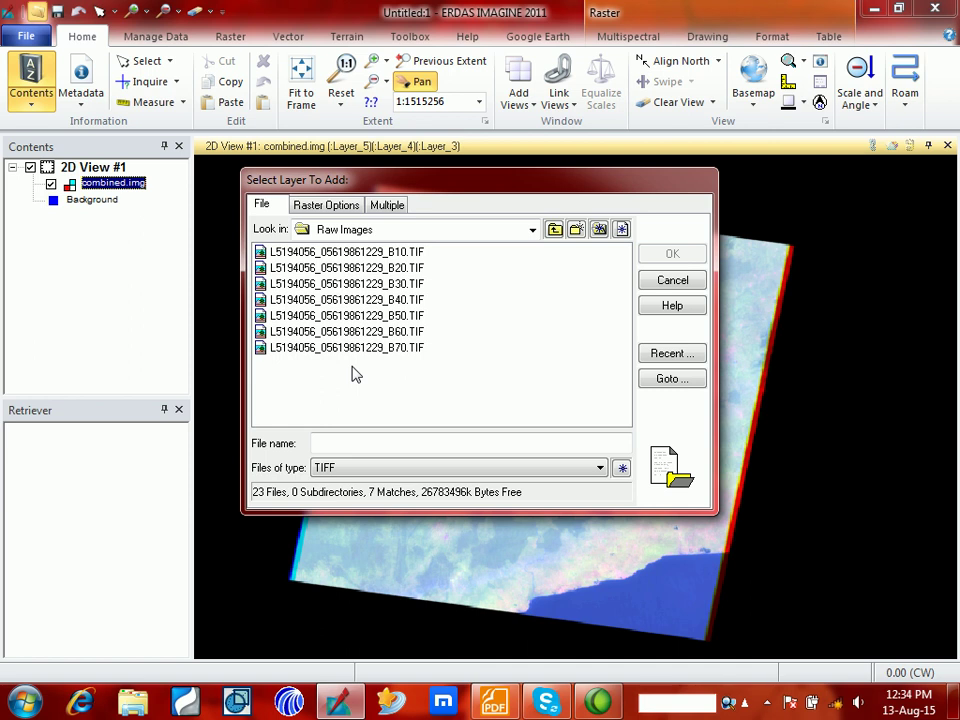
left_click(370, 299)
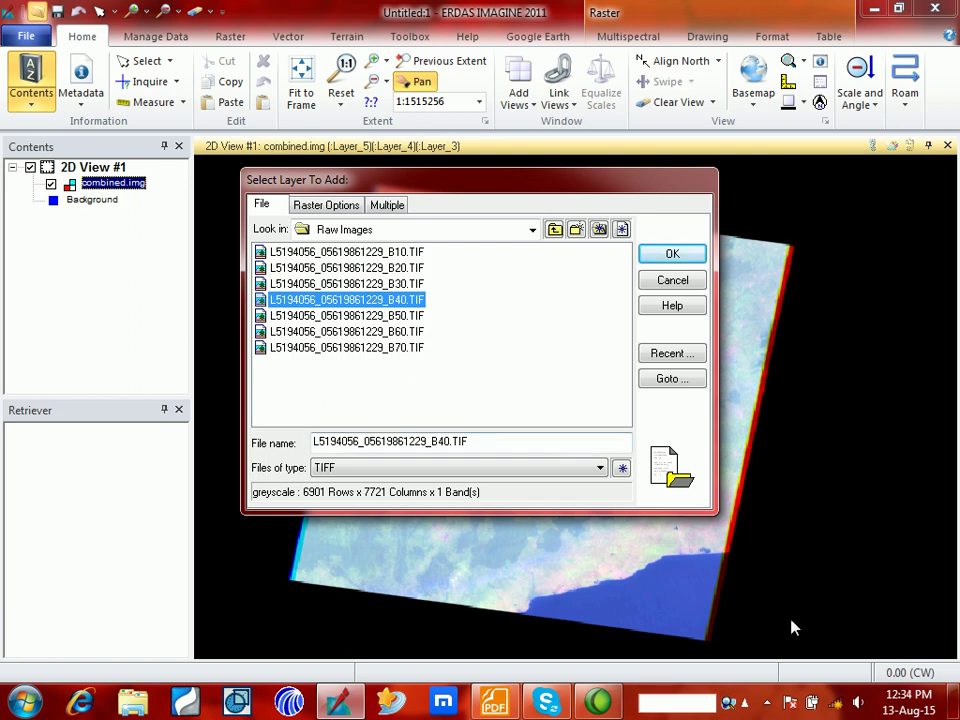
left_click(767, 703)
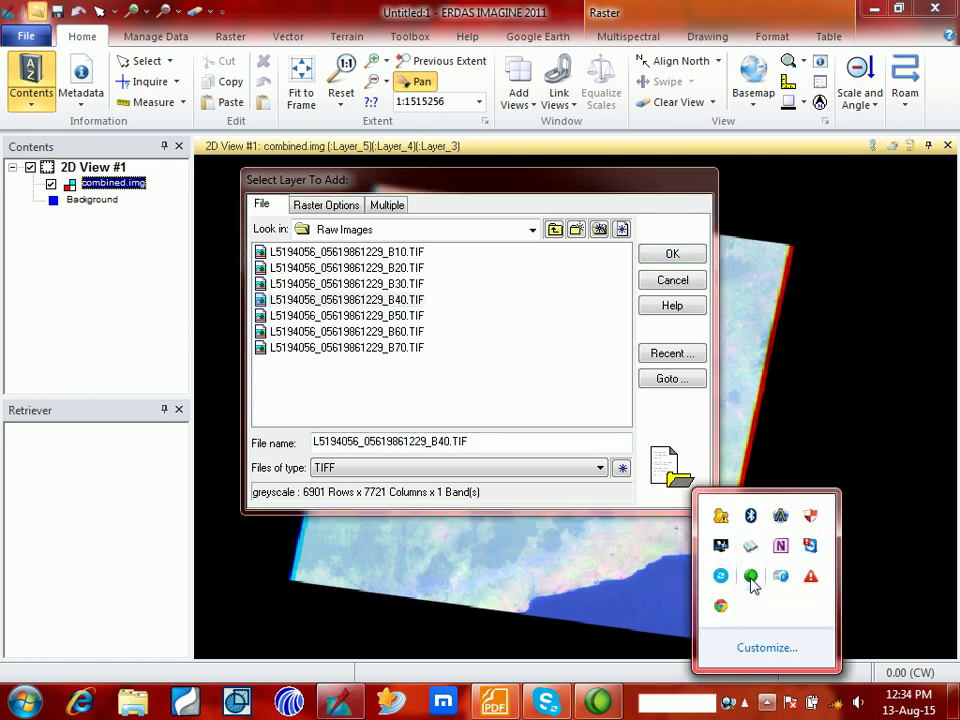
left_click(355, 387)
left_click(321, 306)
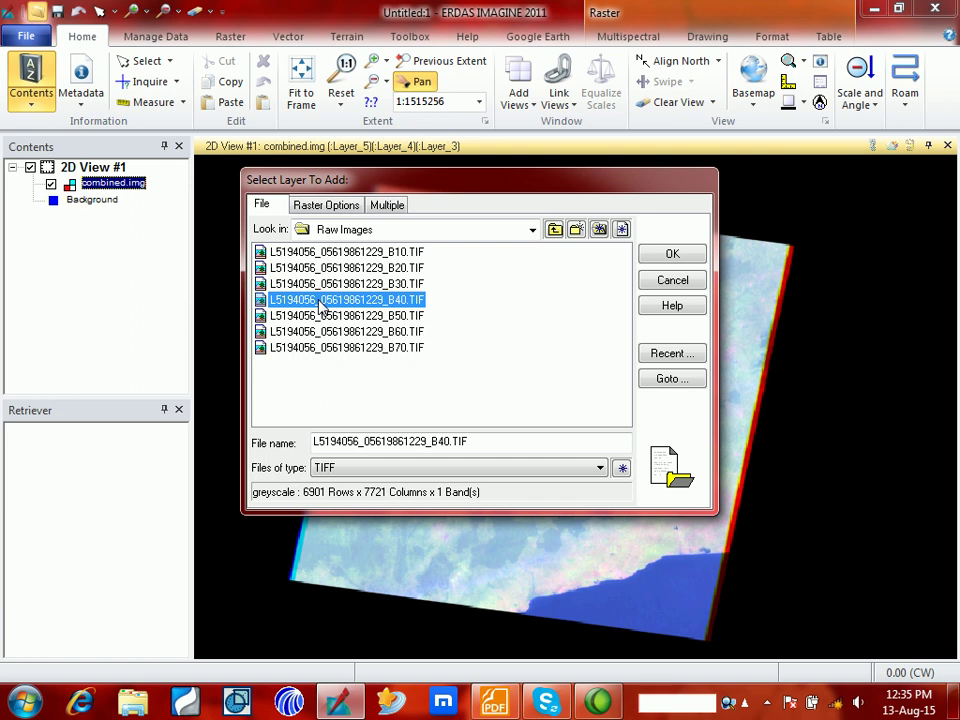
left_click(672, 254)
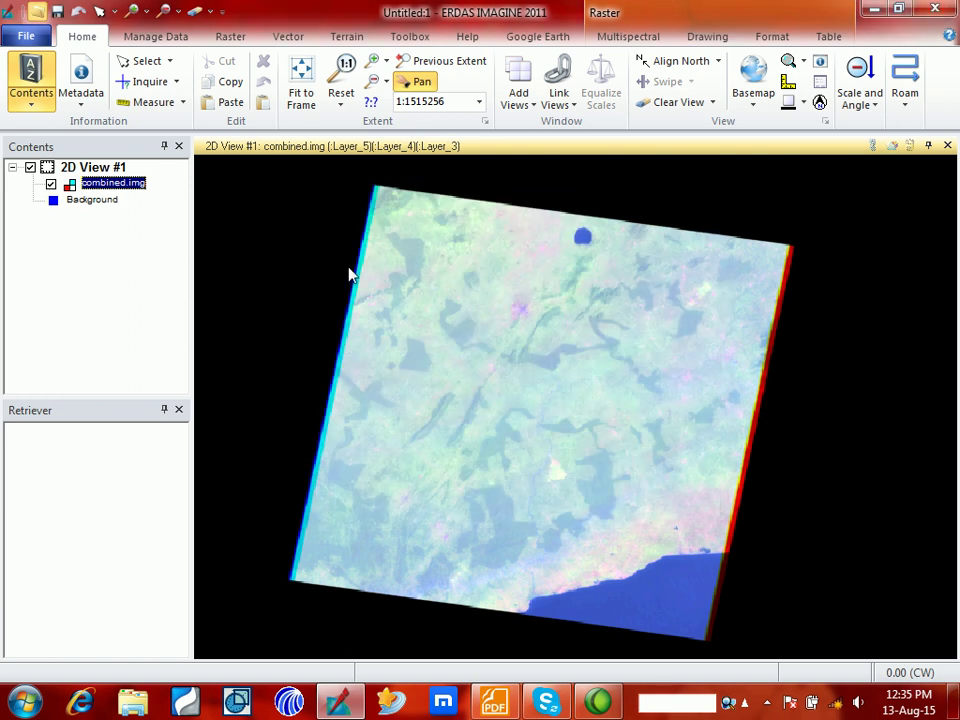
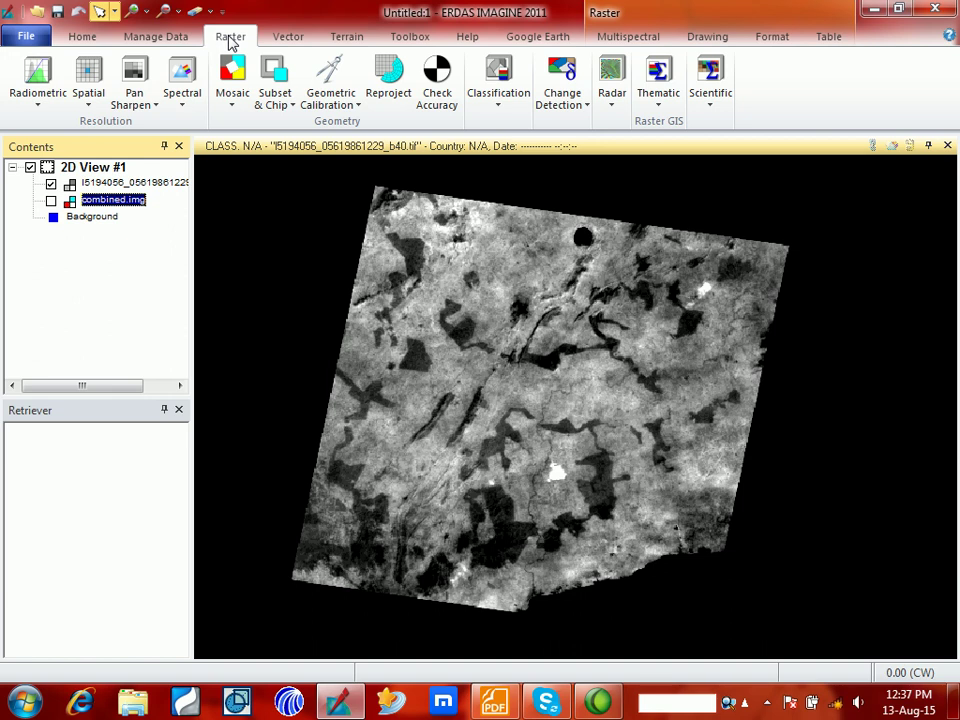
- Start the Layer Stack tool and filter its input file list to TIFF images in the raw images folder
left_click(182, 100)
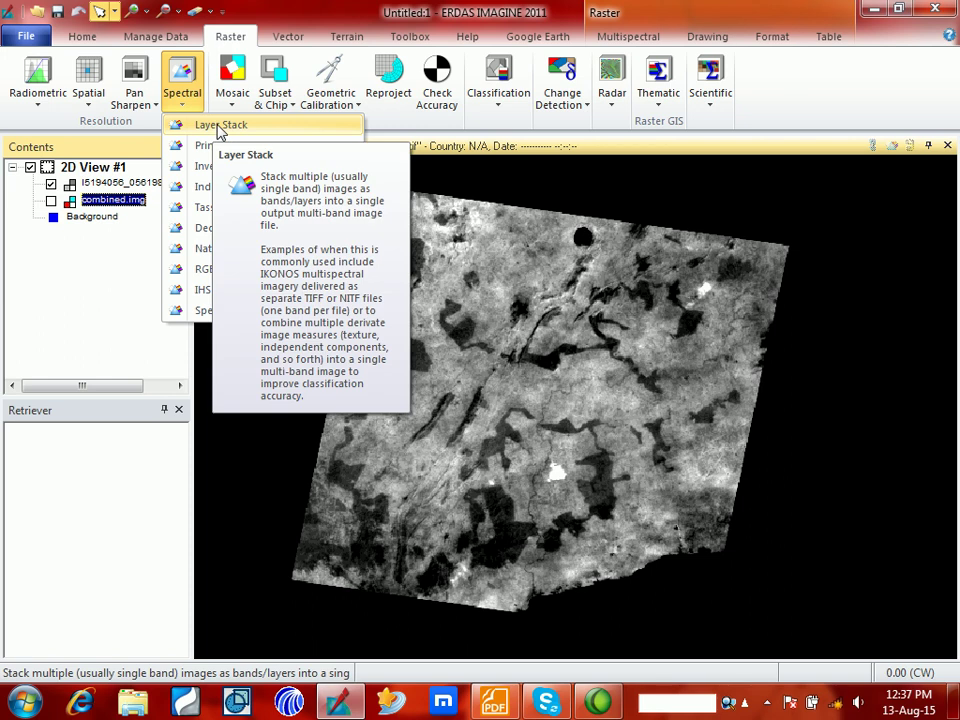
left_click(228, 36)
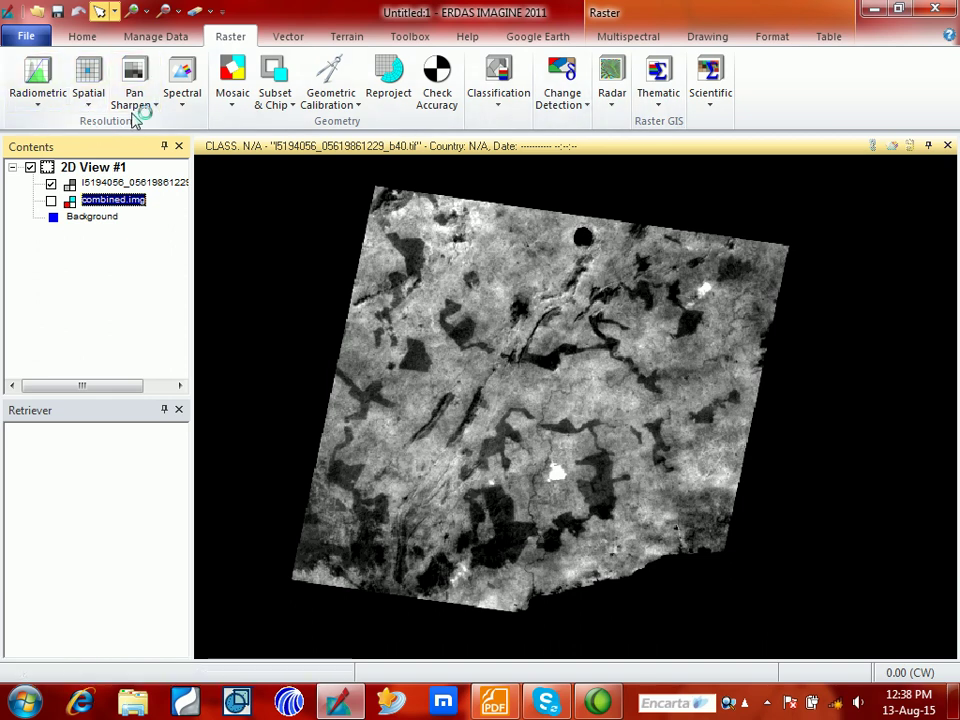
left_click(184, 106)
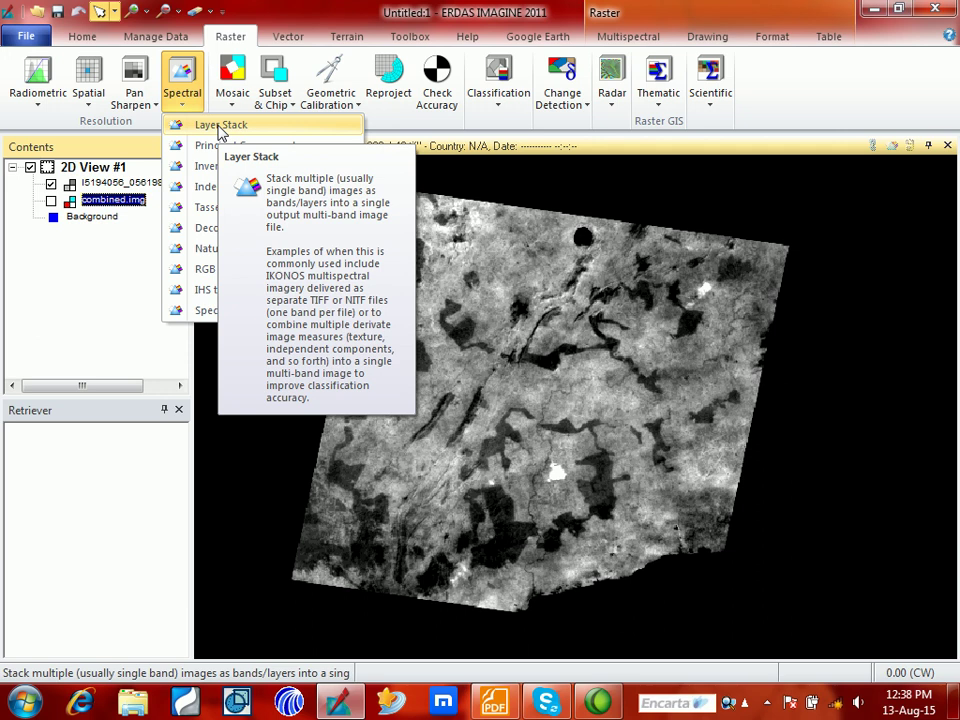
left_click(221, 126)
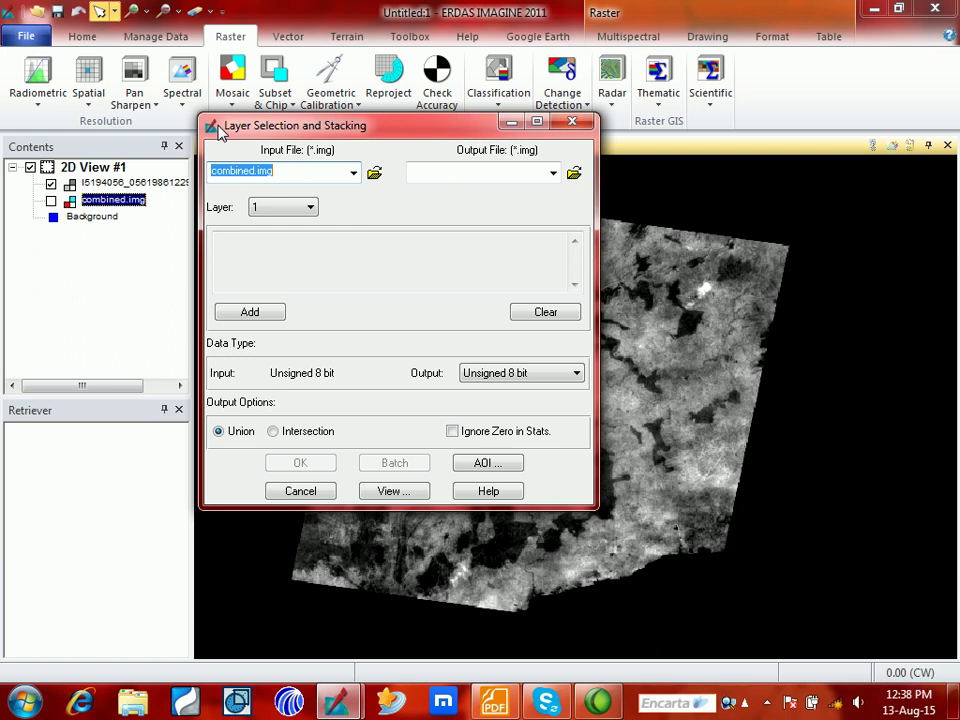
mouse_move(351, 134)
left_mouse_down()
mouse_move(342, 116)
mouse_move(354, 128)
left_mouse_up()
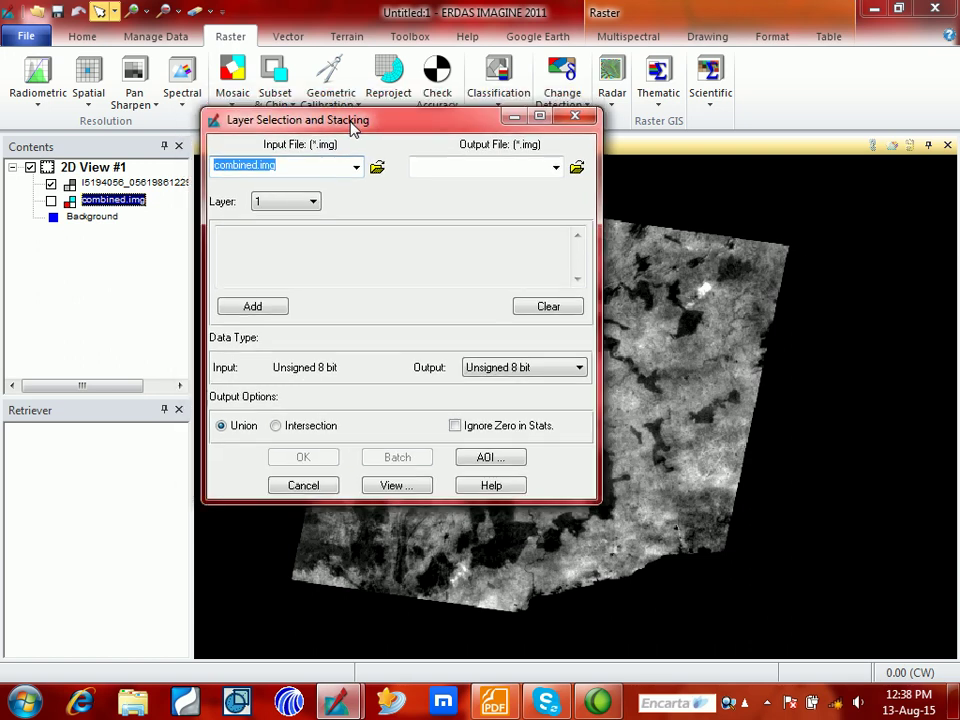
left_click(378, 168)
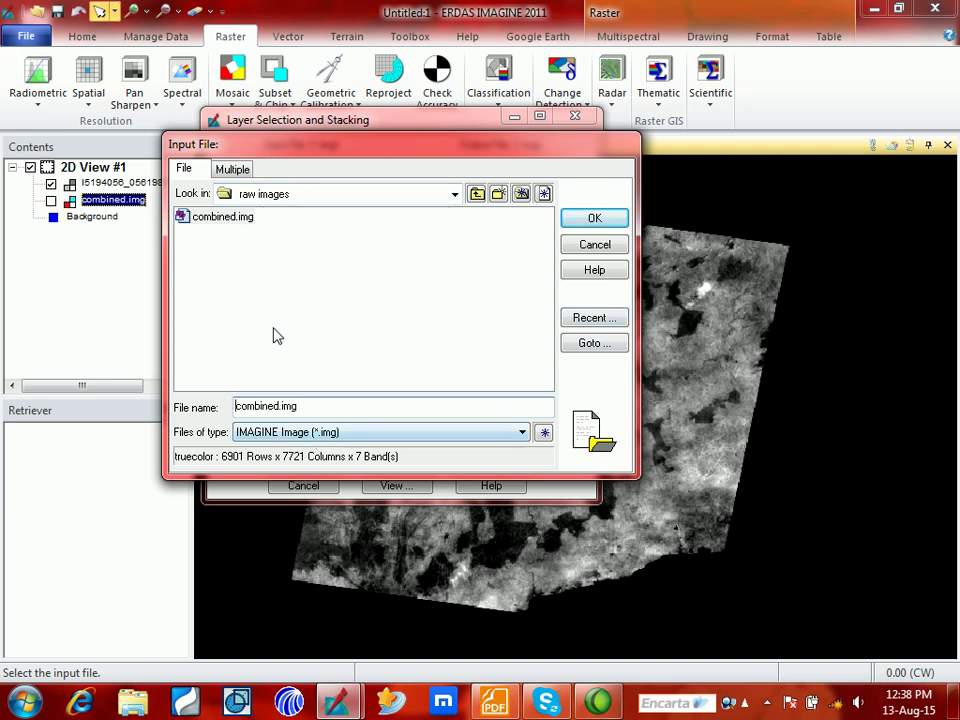
left_click(338, 440)
key("t")
scroll(336, 431, "down", 3)
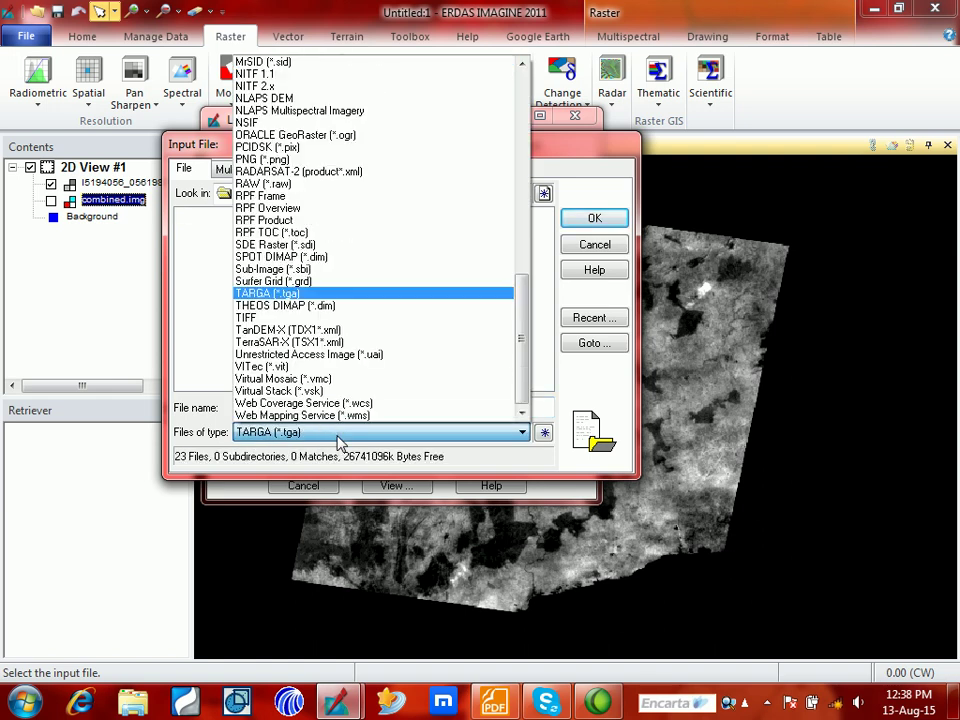
left_click(252, 318)
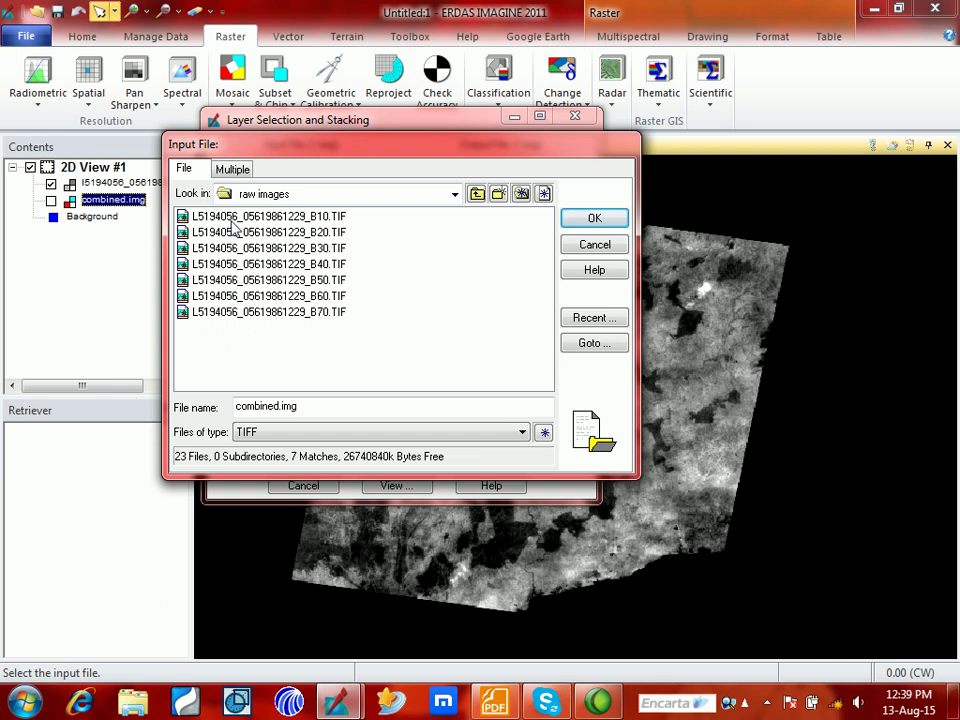
left_click(230, 222)
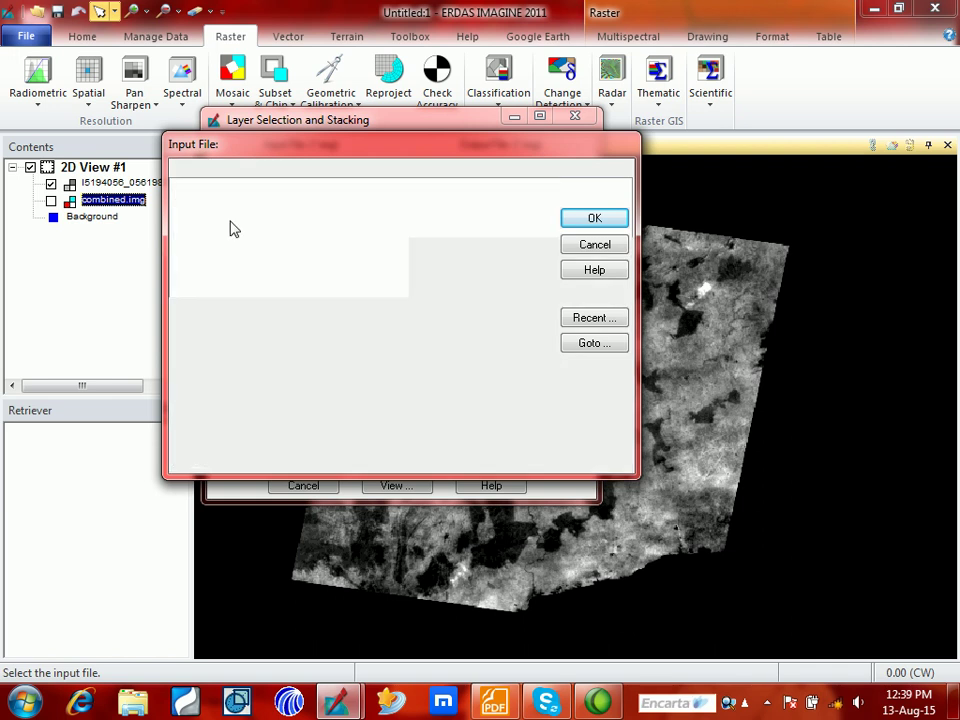
left_click(610, 225)
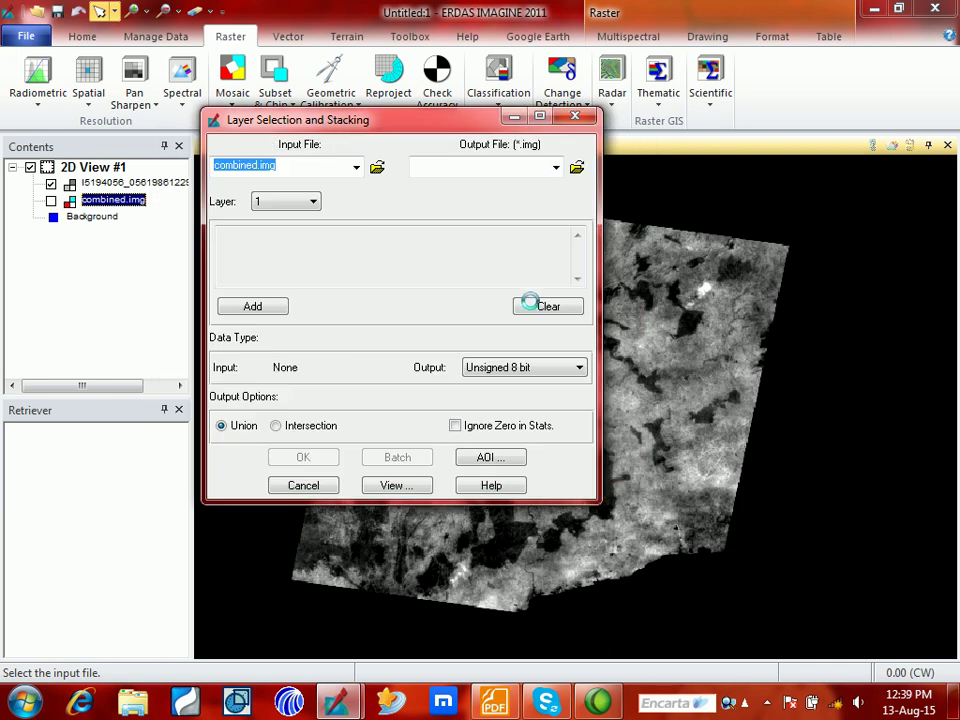
left_click(241, 312)
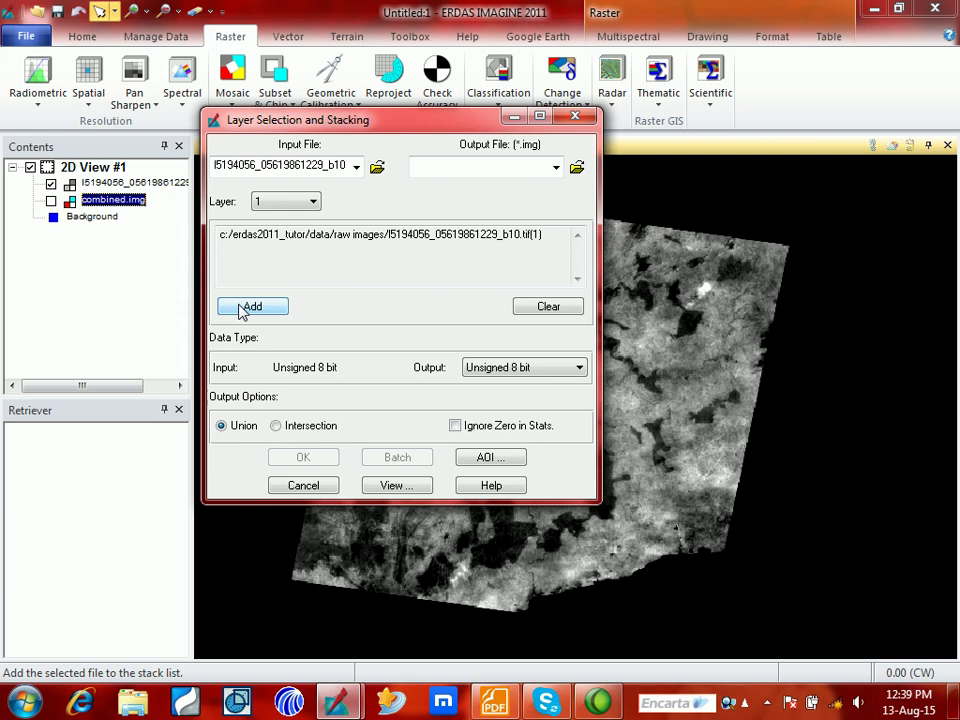
left_click(377, 168)
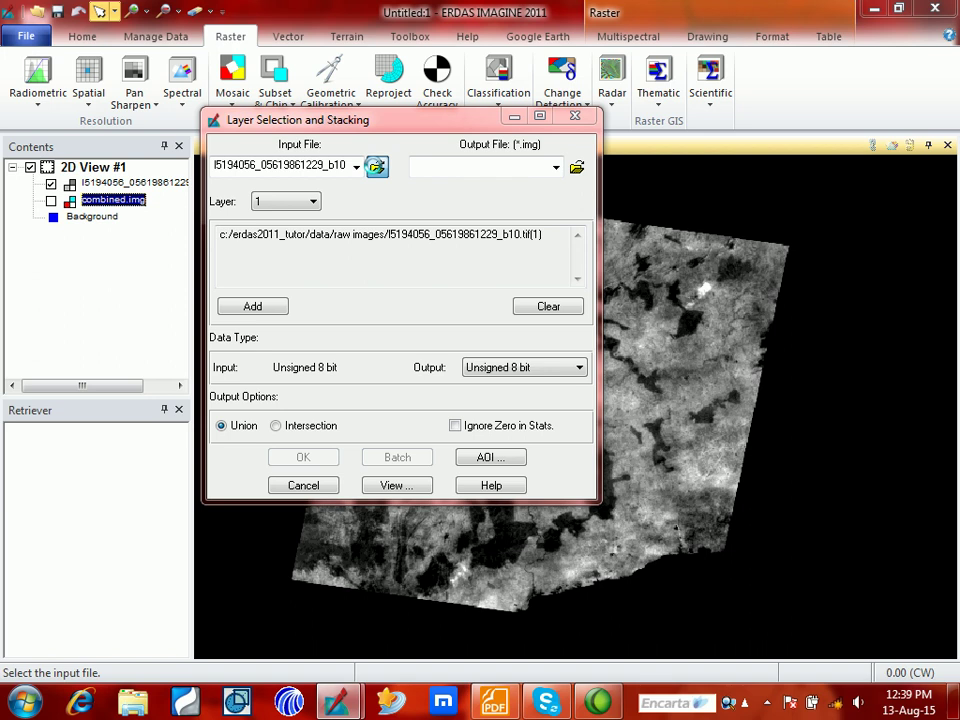
left_click(377, 232)
left_click(600, 220)
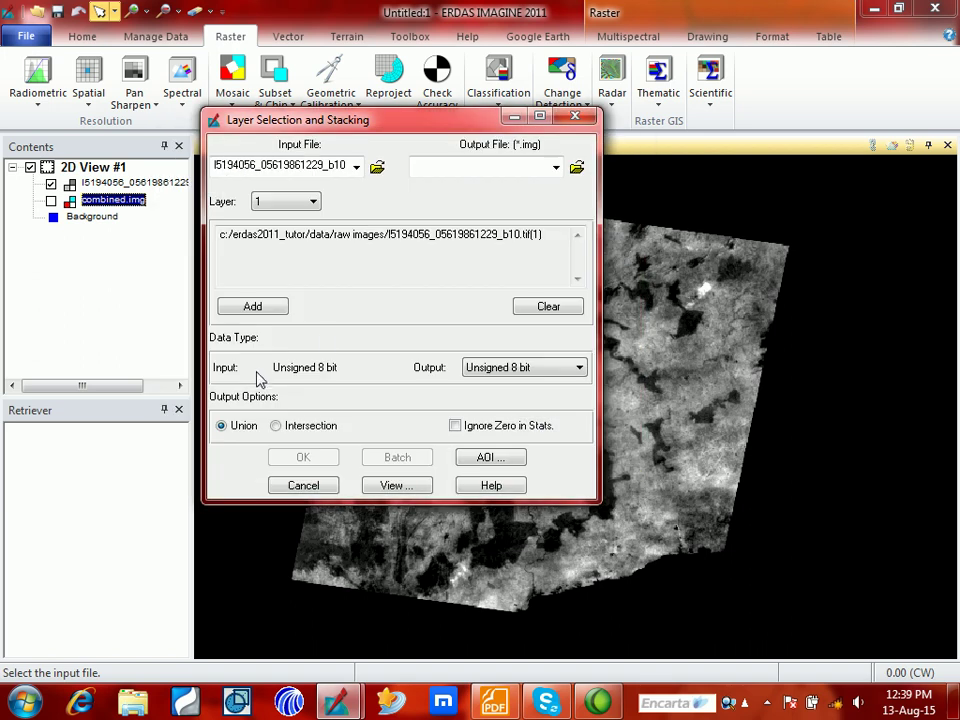
left_click(254, 306)
left_click(378, 168)
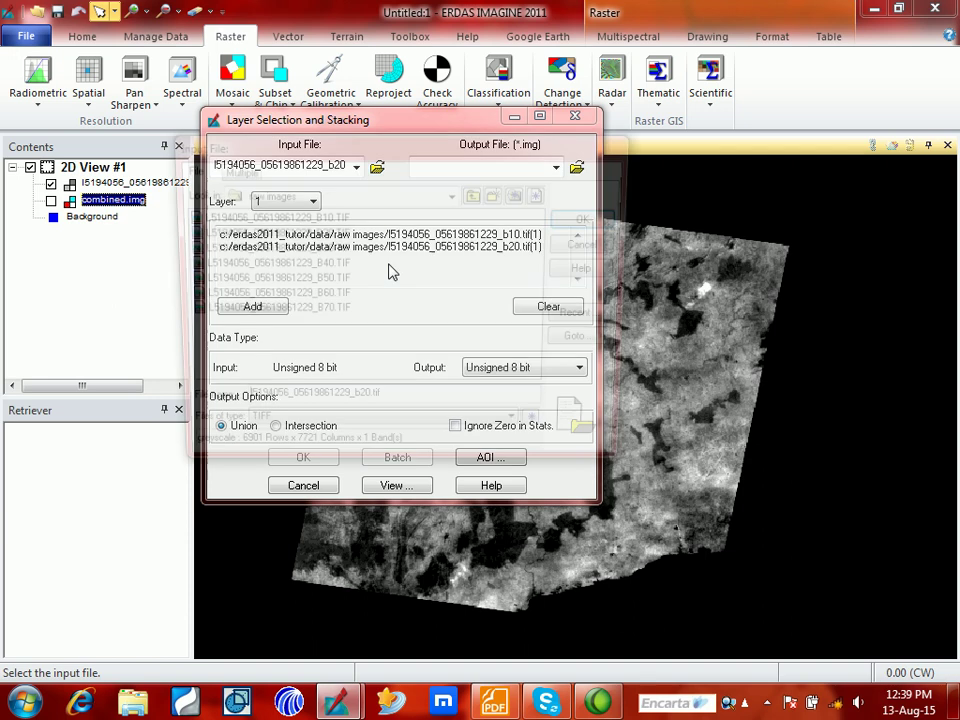
left_click(320, 252)
left_click(596, 219)
left_click(259, 306)
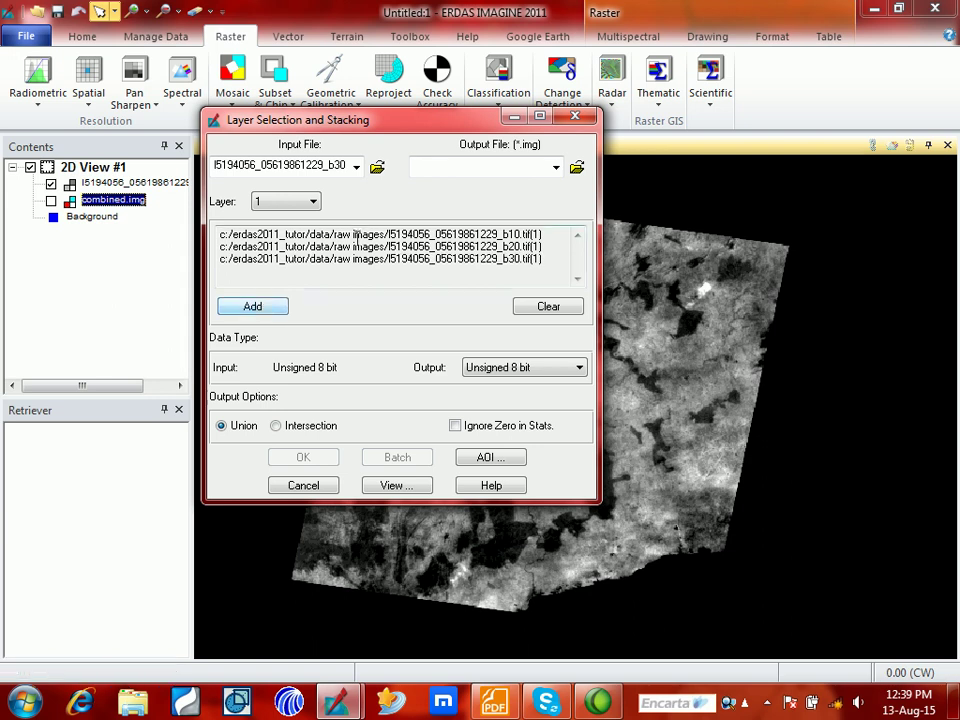
left_click(377, 167)
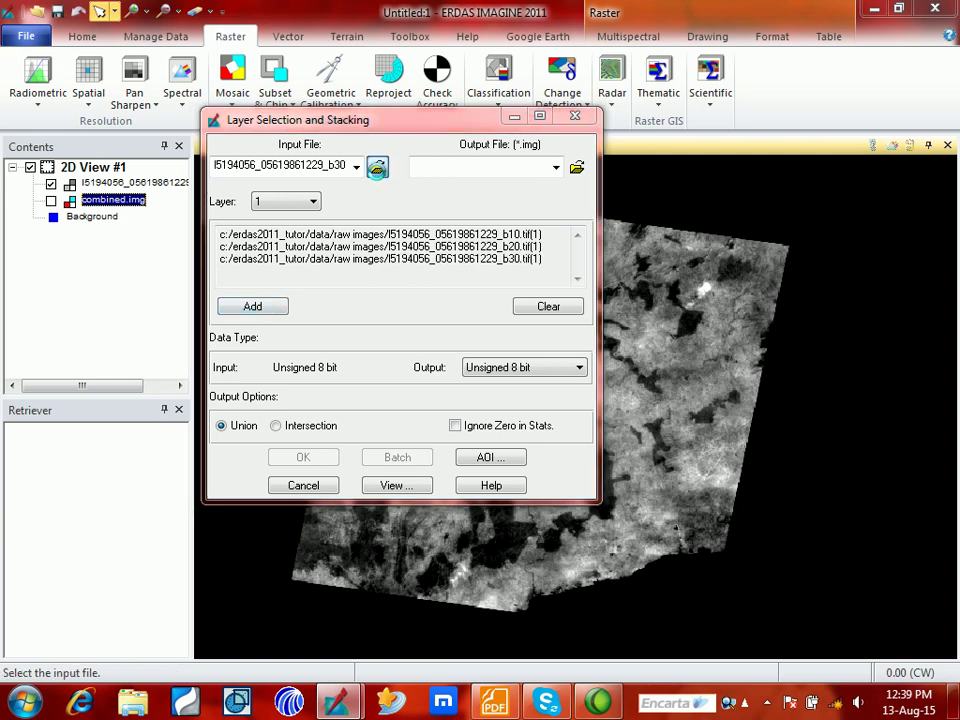
left_click(300, 266)
left_click(596, 220)
left_click(279, 310)
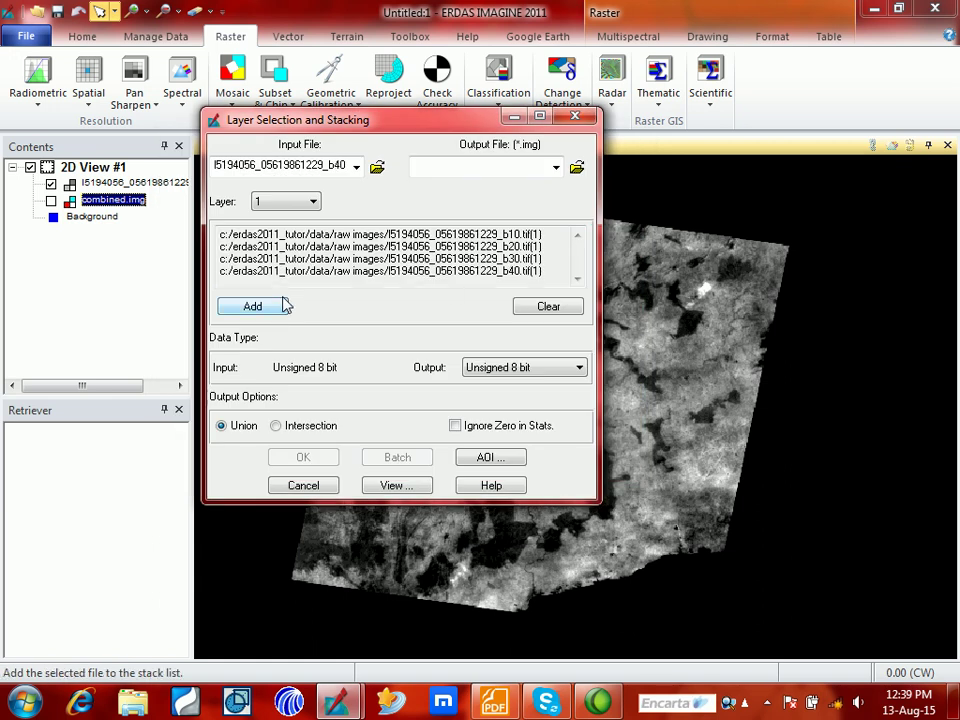
left_click(378, 167)
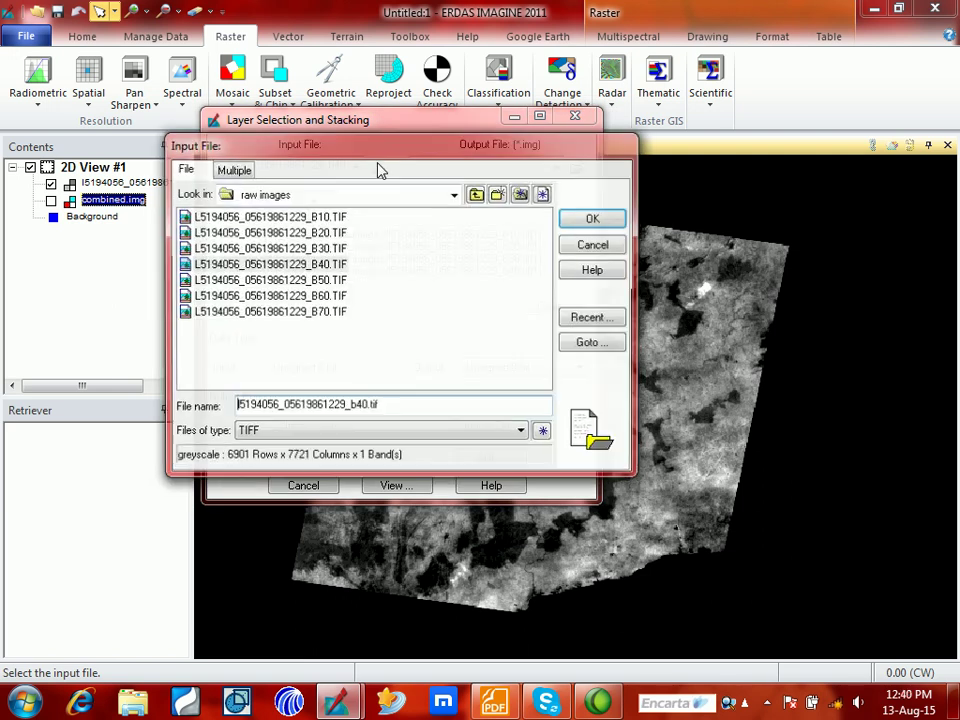
left_click(283, 280)
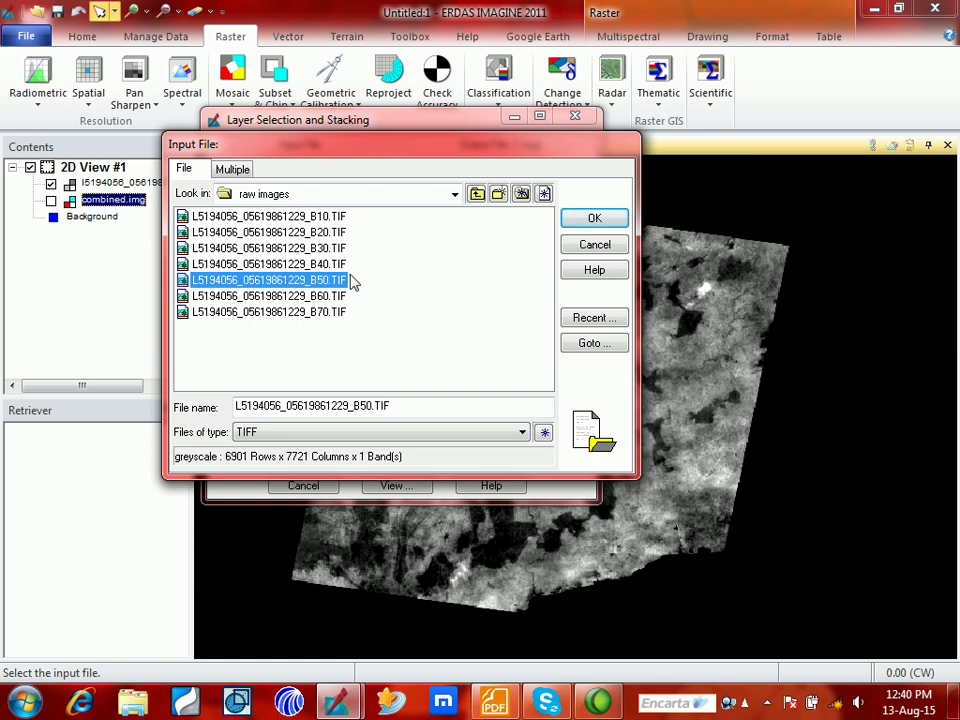
left_click(598, 219)
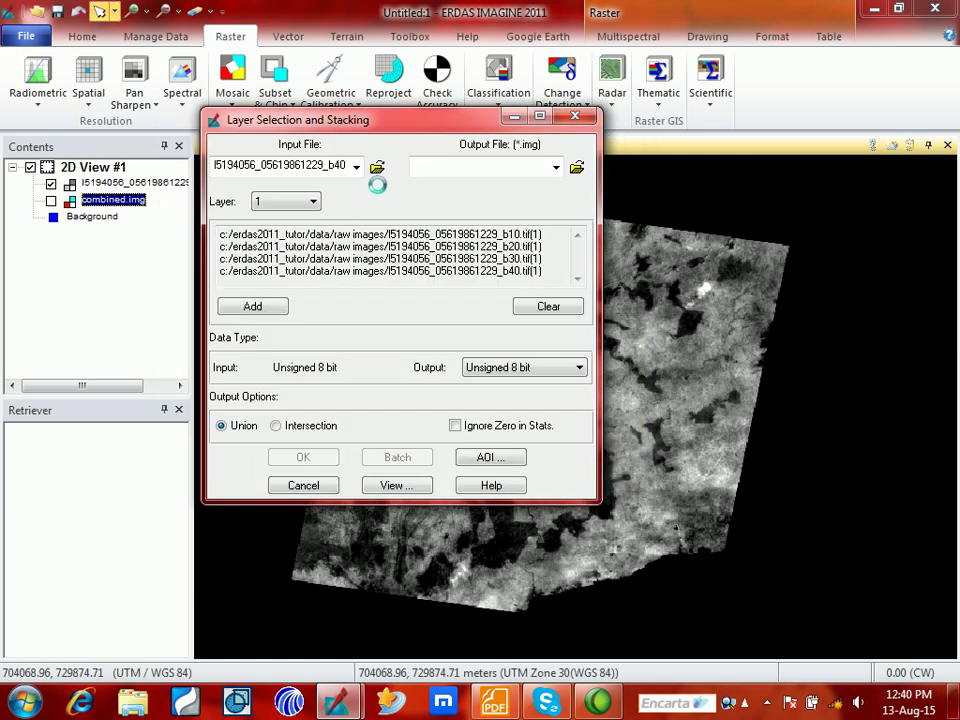
left_click(262, 312)
left_click(376, 170)
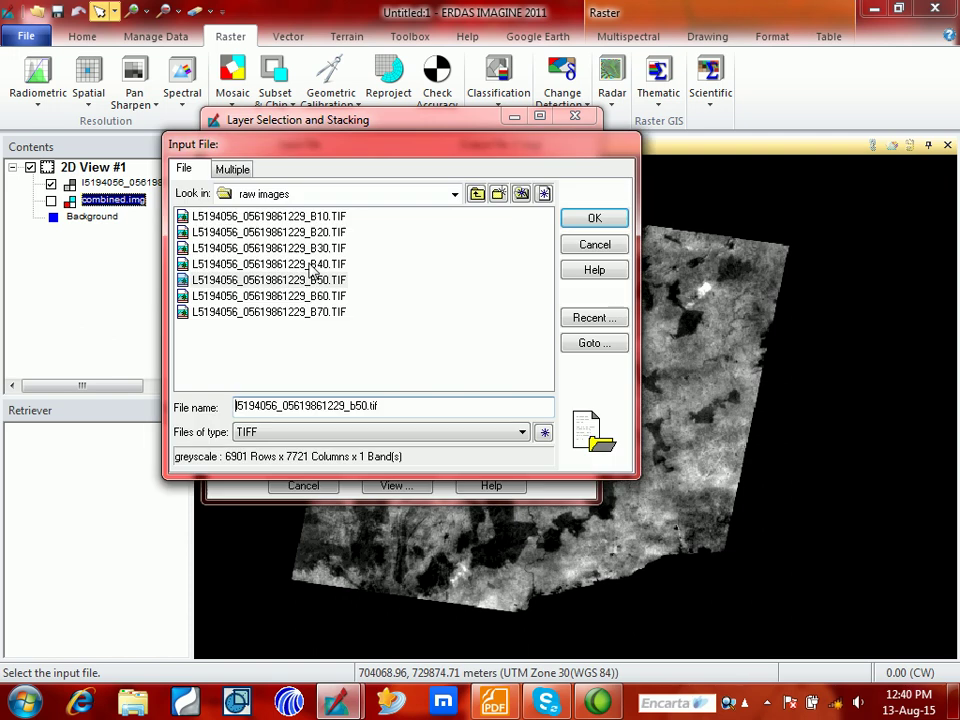
double_click(304, 285)
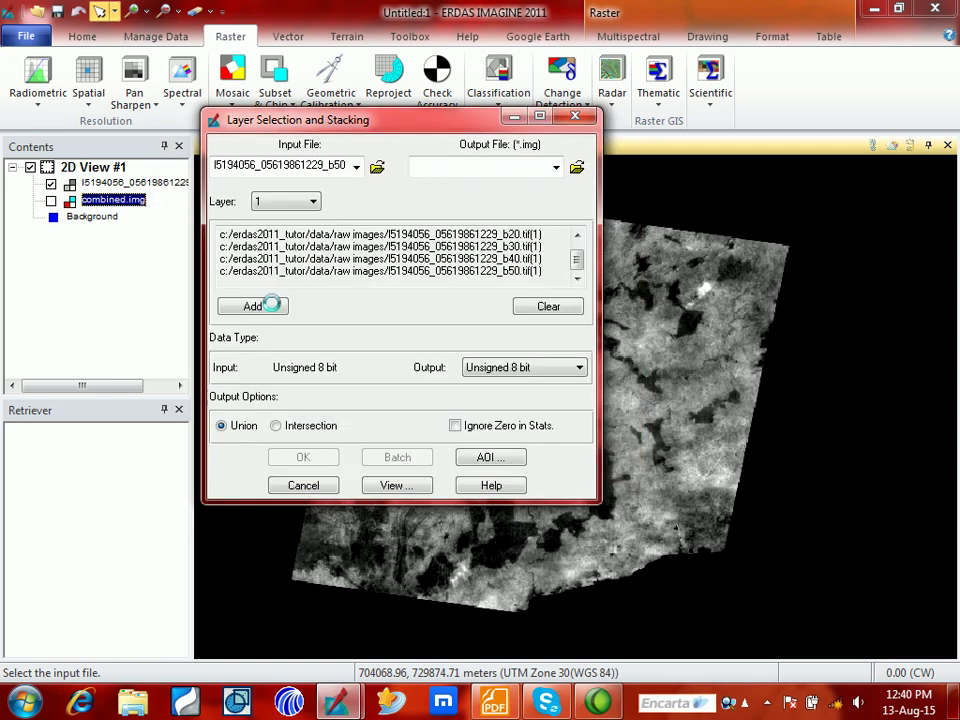
left_click(262, 306)
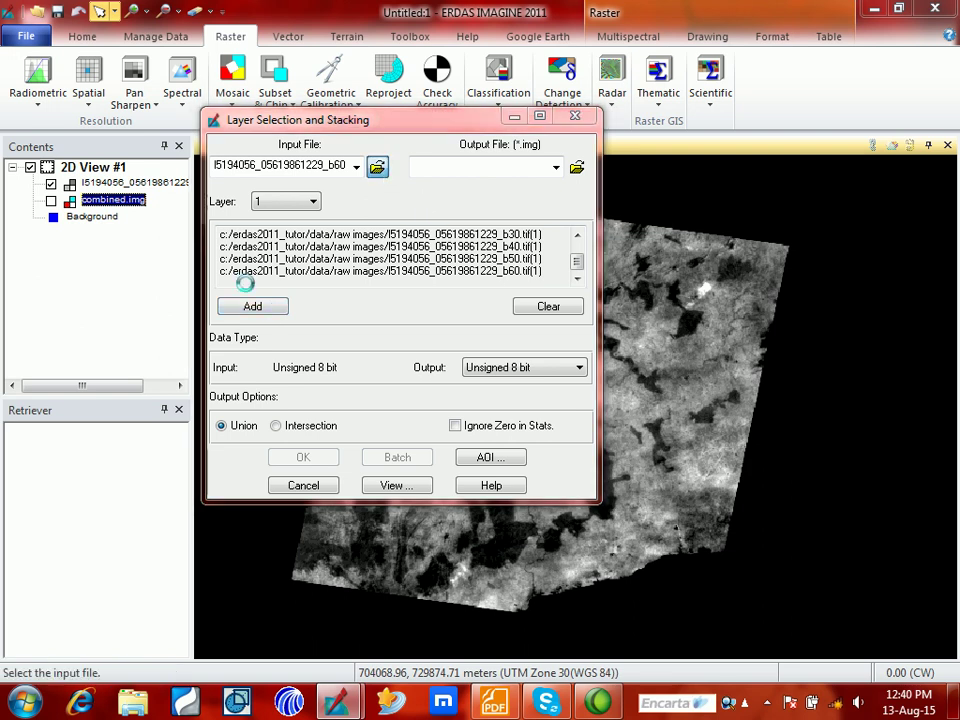
left_click(268, 311)
left_click(591, 222)
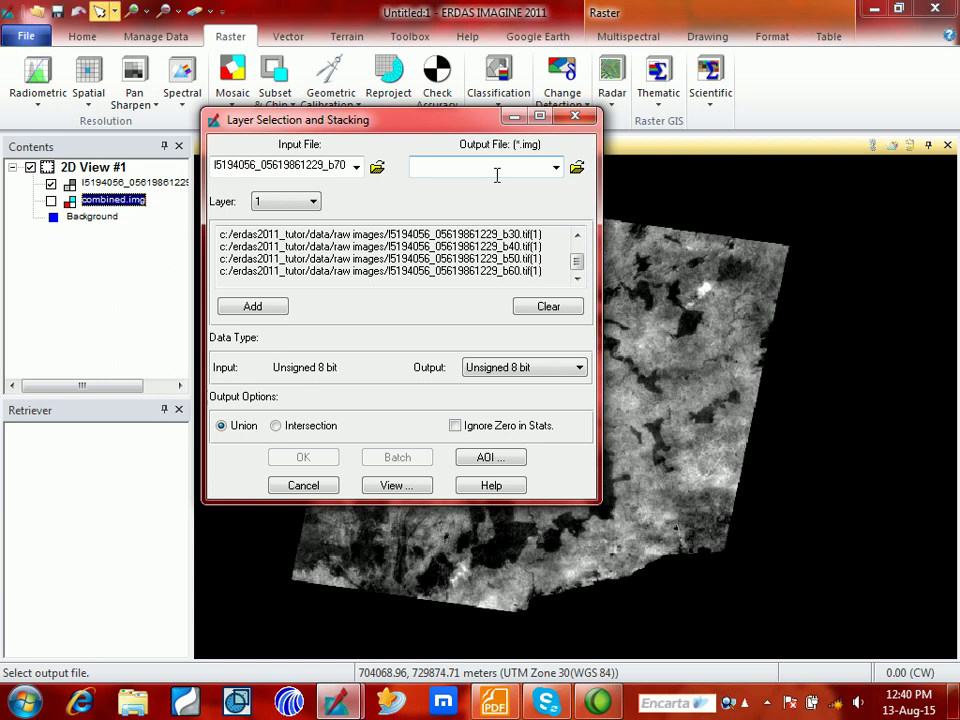
left_click(578, 168)
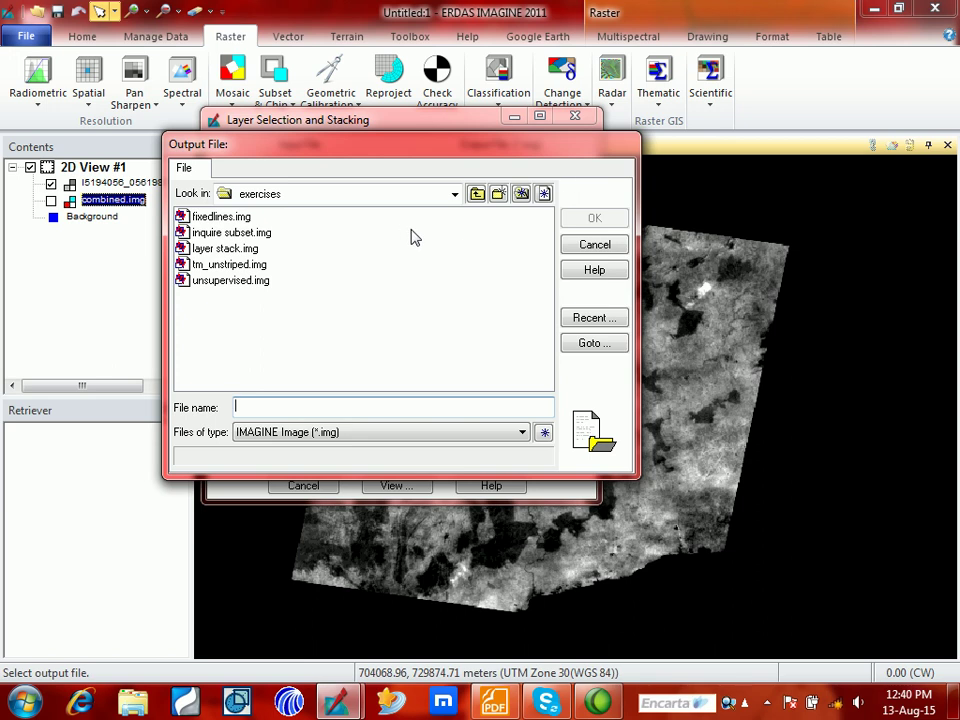
left_click(592, 245)
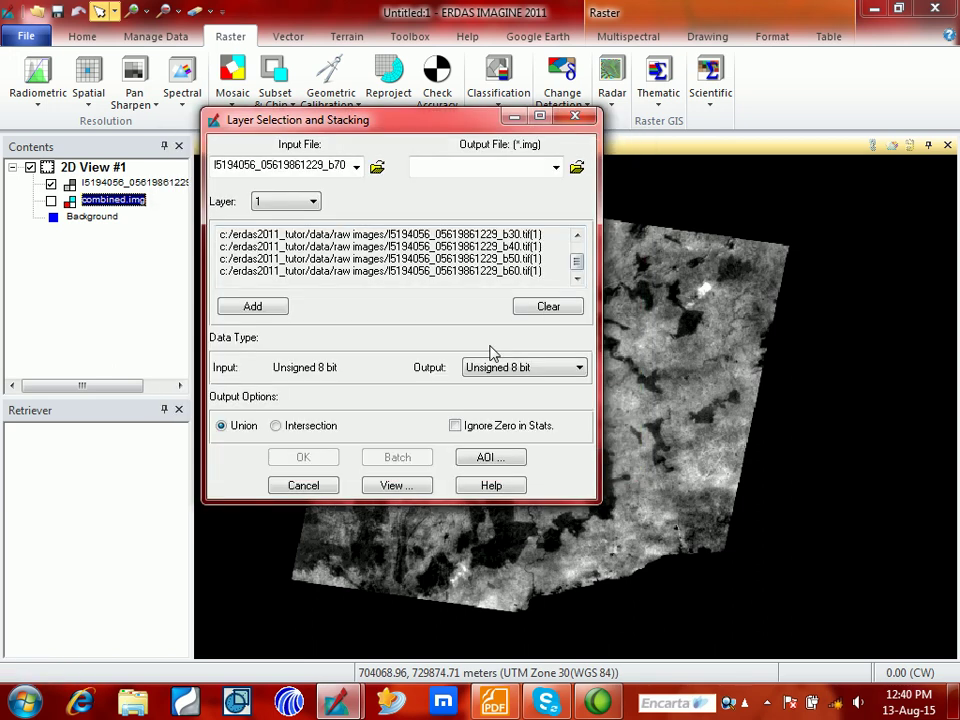
- In the file explorer, permanently delete all files in the ERDAS2011_Tutor\Exercises folder on Local Disk (C:) and return to the layer stacking
left_click(133, 703)
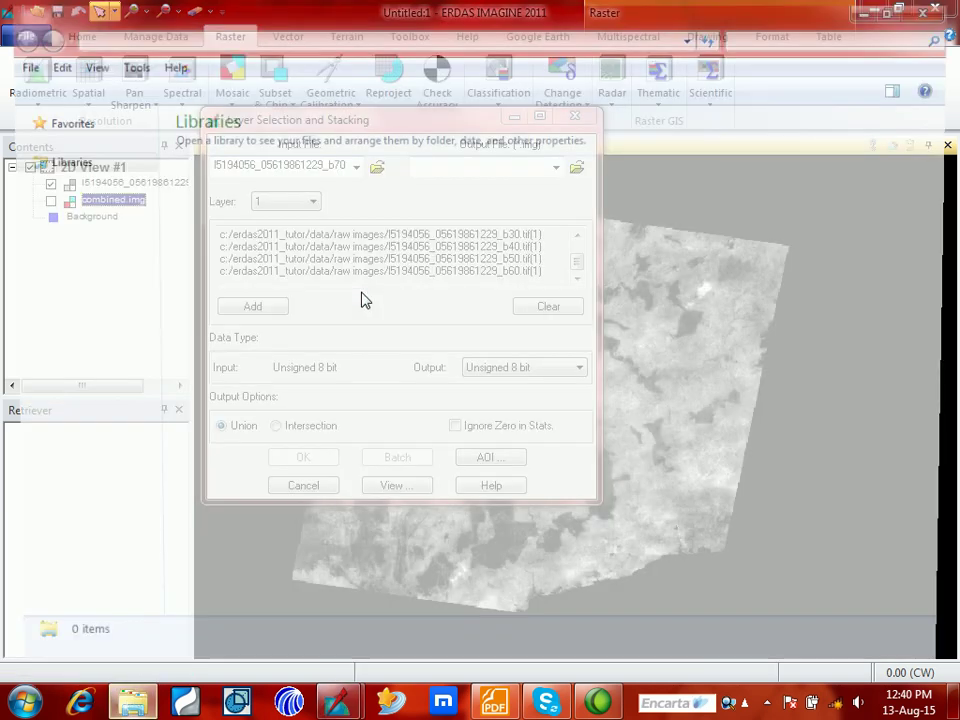
left_click(92, 358)
double_click(609, 160)
left_click(318, 200)
double_click(318, 200)
left_click_drag(244, 380, 289, 145)
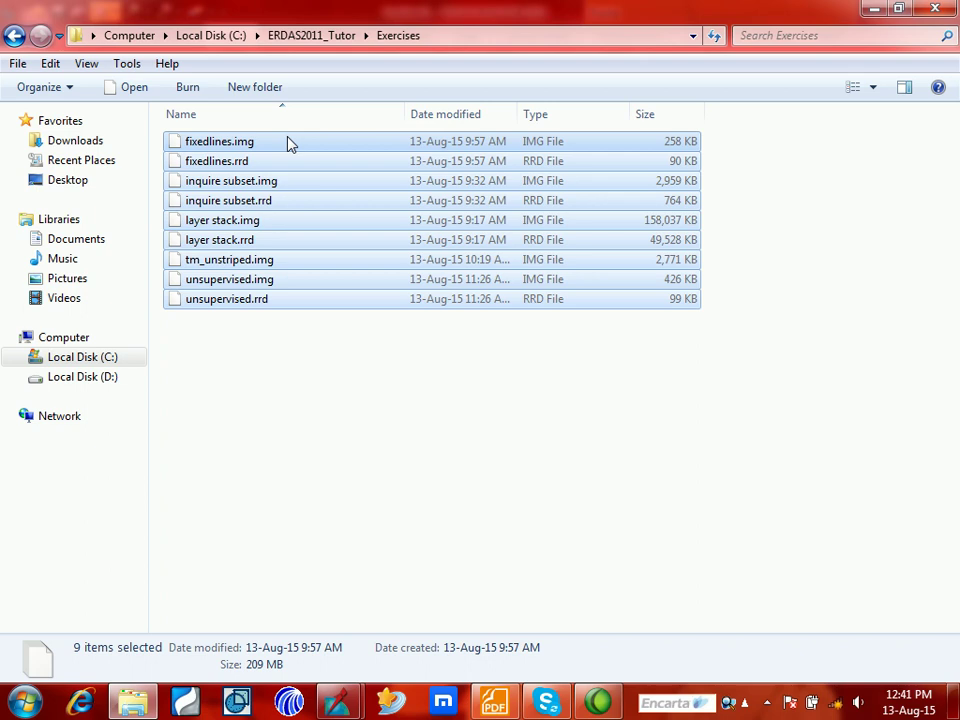
key("shift+Delete")
key("Return")
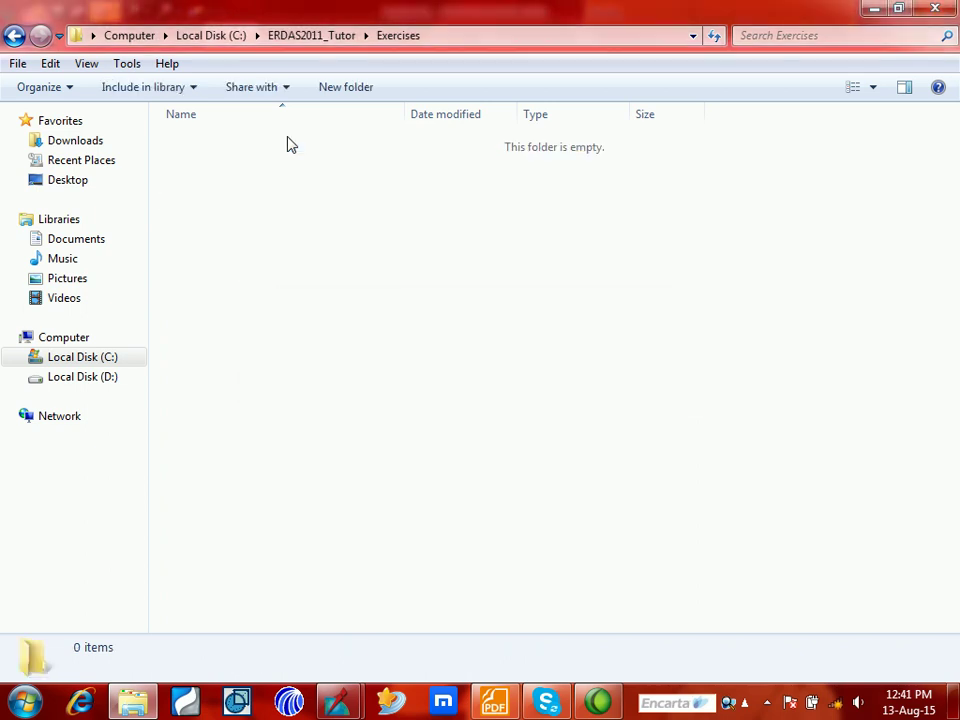
left_click(936, 9)
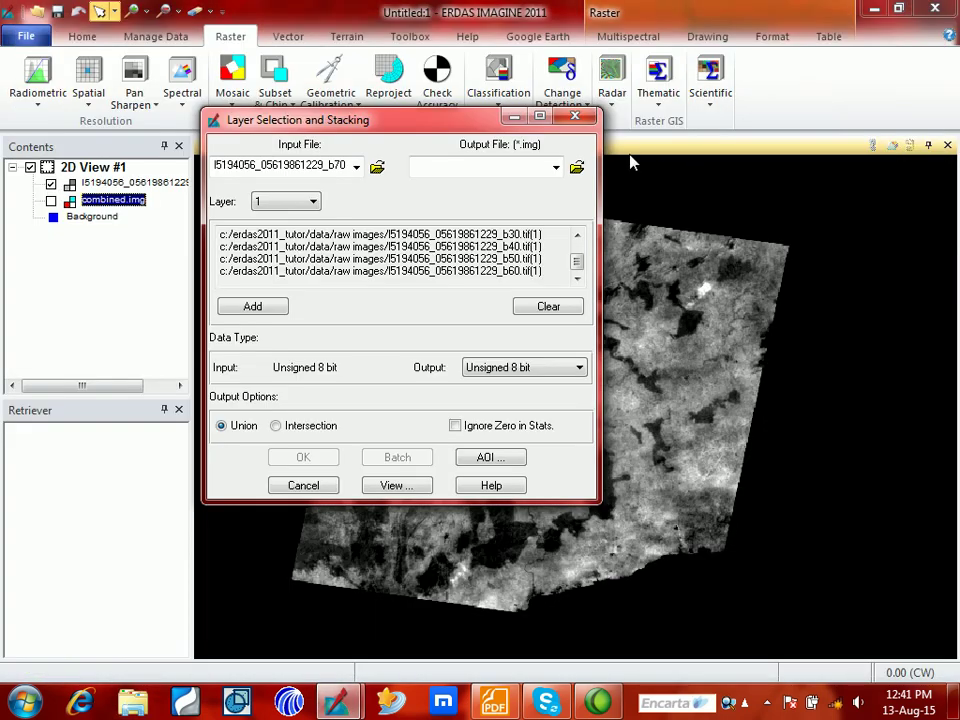
- Save the stack's output as "layer stack" in the exercises folder and run the layer stacking
left_click(580, 170)
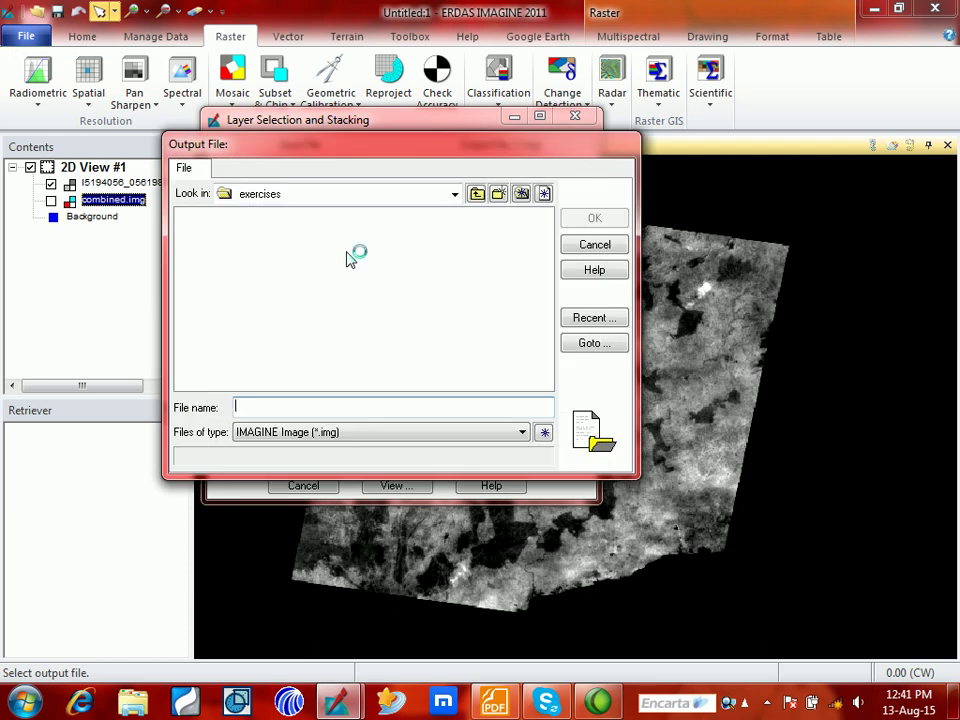
type("LAYER")
key("BackSpace")
key("BackSpace")
key("BackSpace")
key("BackSpace")
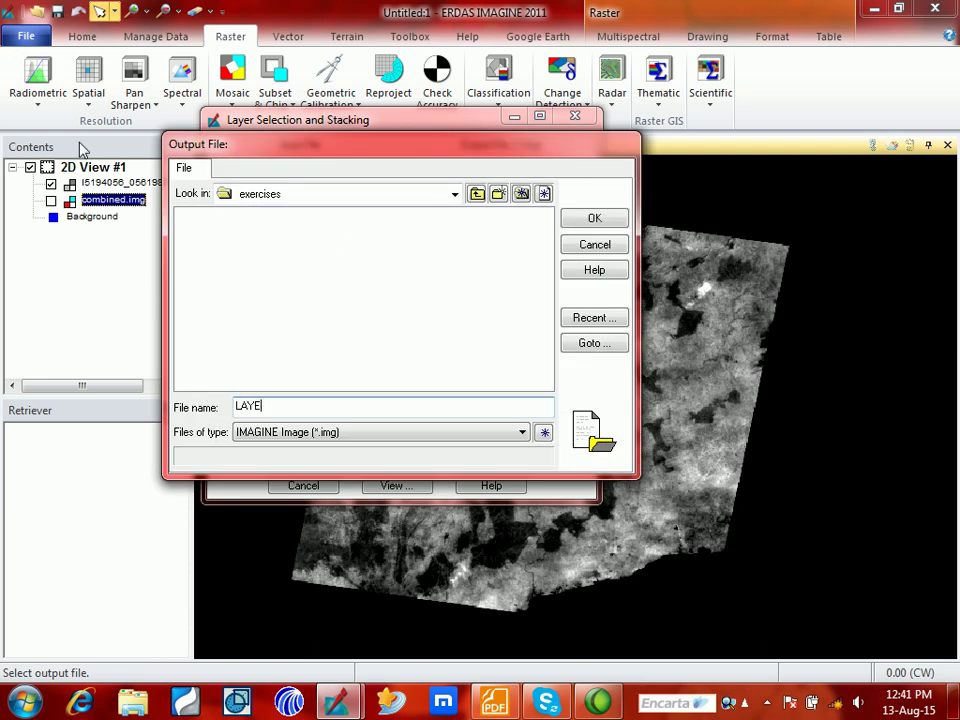
key("BackSpace")
type("LAYER")
key("BackSpace")
key("BackSpace")
key("BackSpace")
key("BackSpace")
key("BackSpace")
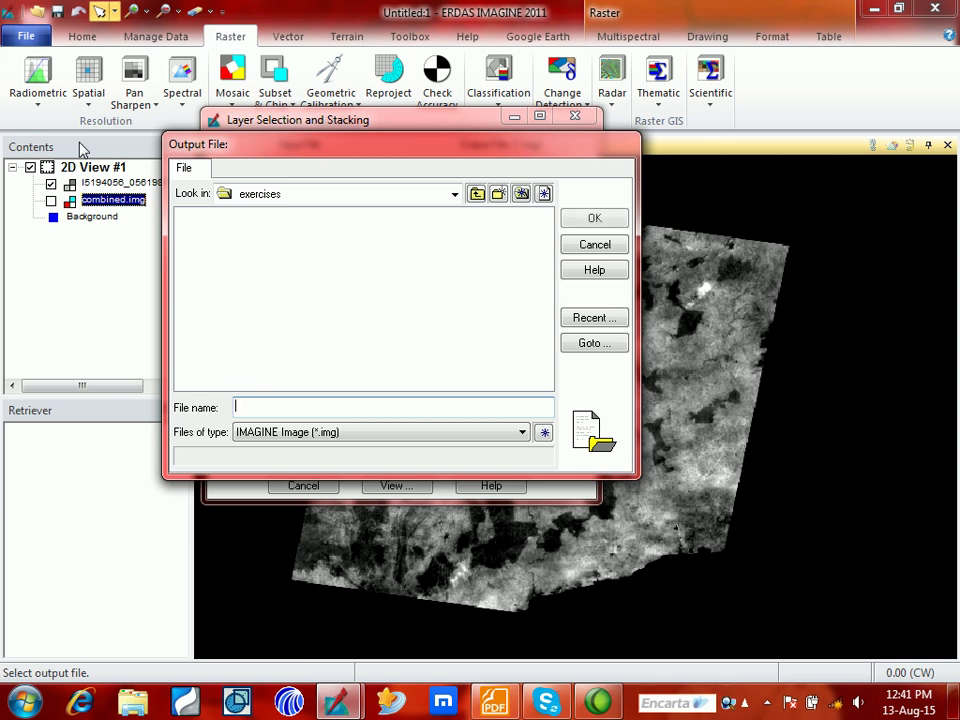
type("layer stack")
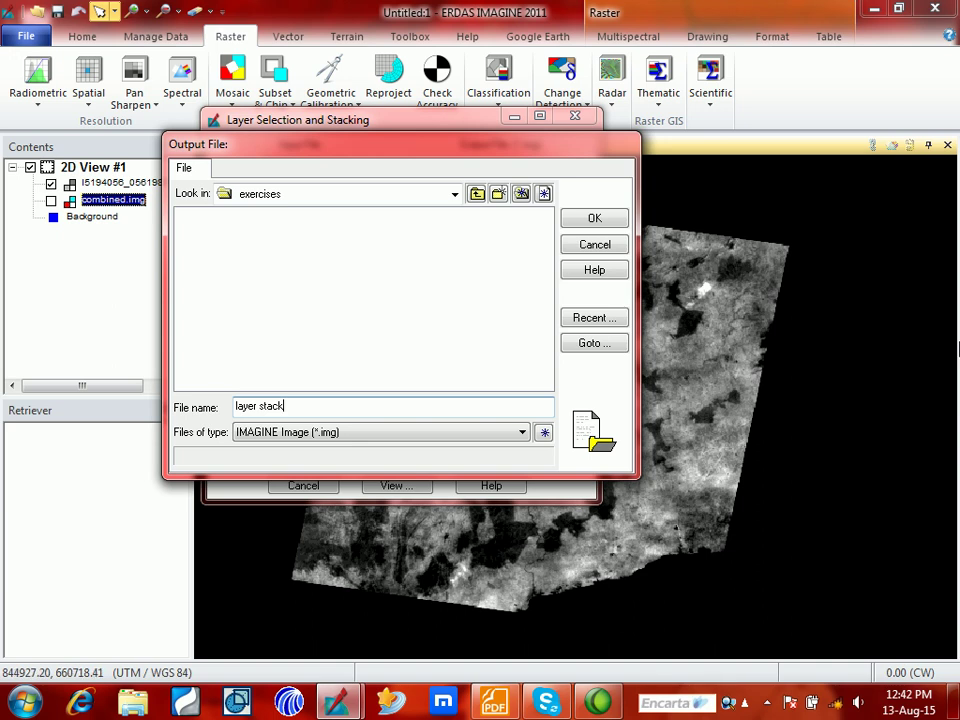
left_click(594, 219)
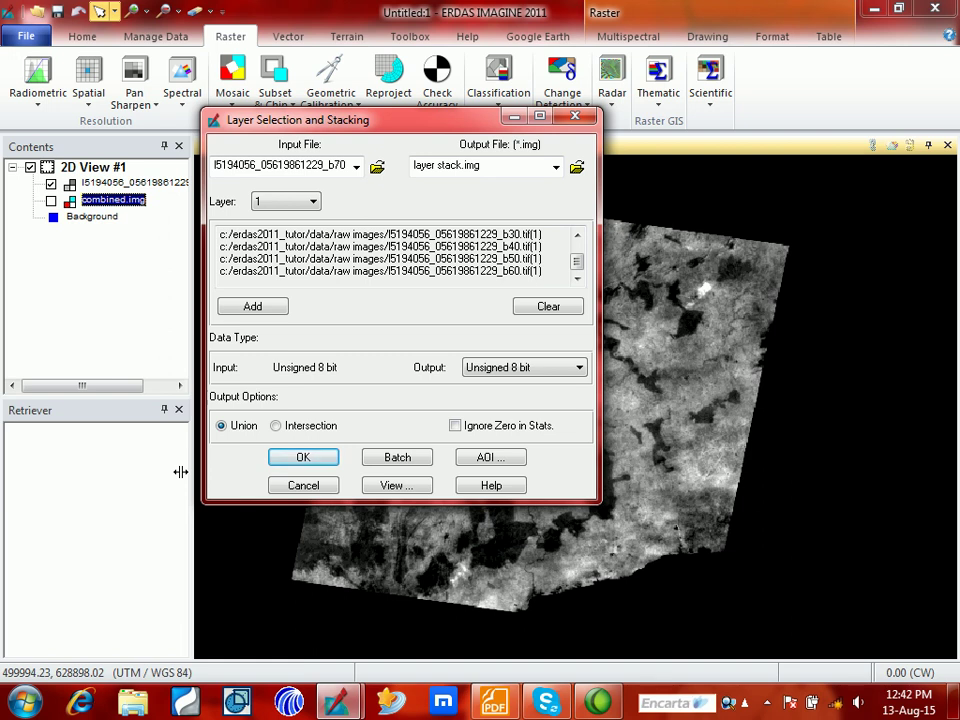
left_click(295, 464)
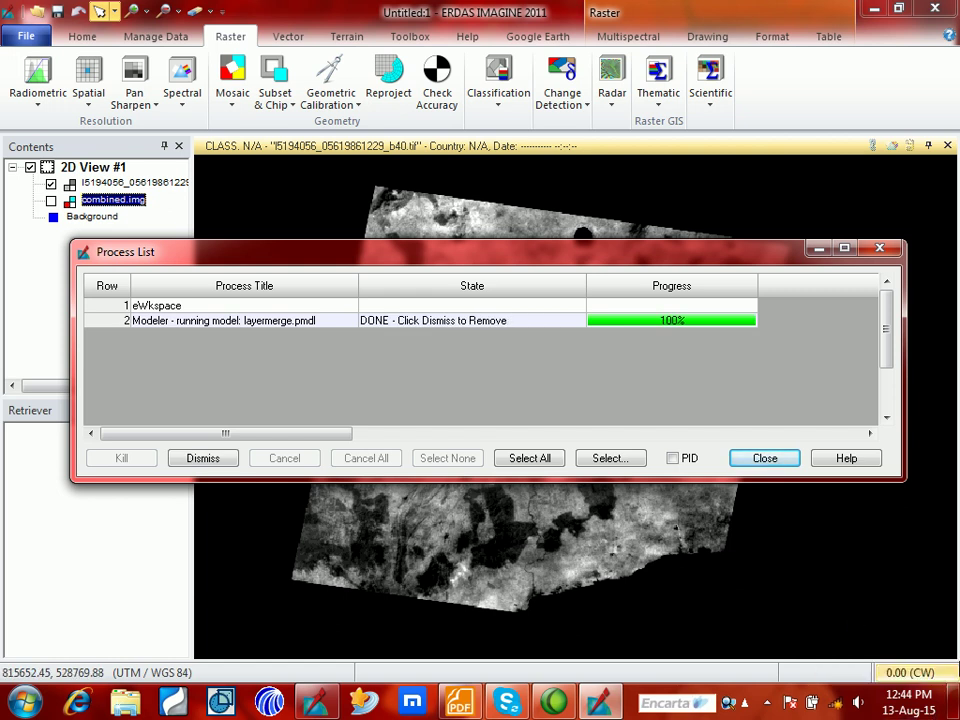
left_click(774, 462)
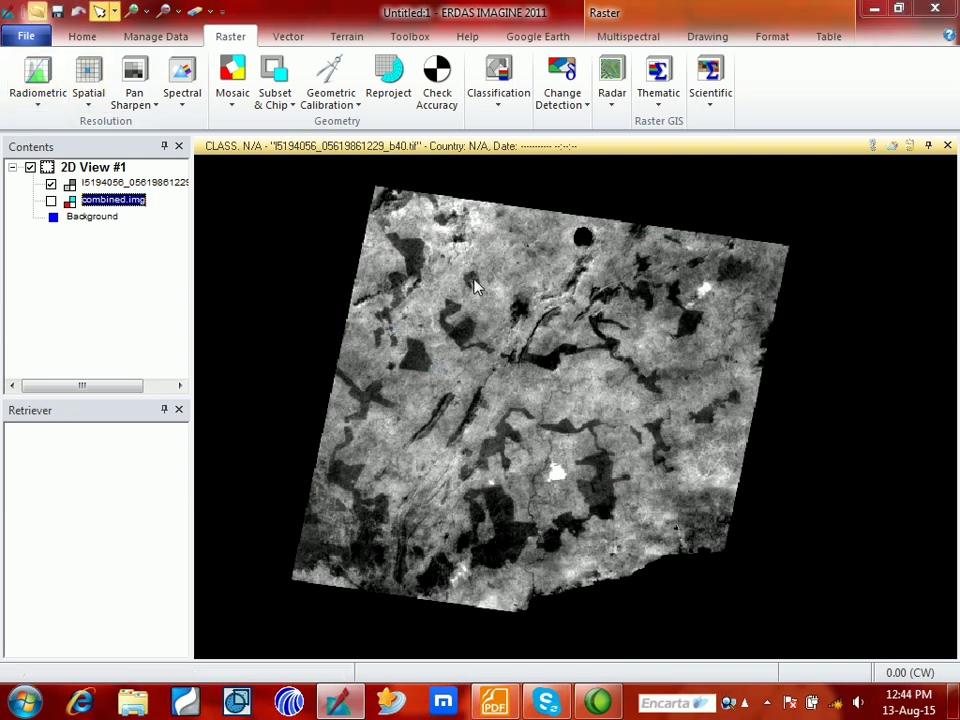
- Add layer stack.img from the Exercises folder to the 2D view, using the IMAGINE Image file type
left_click(554, 229)
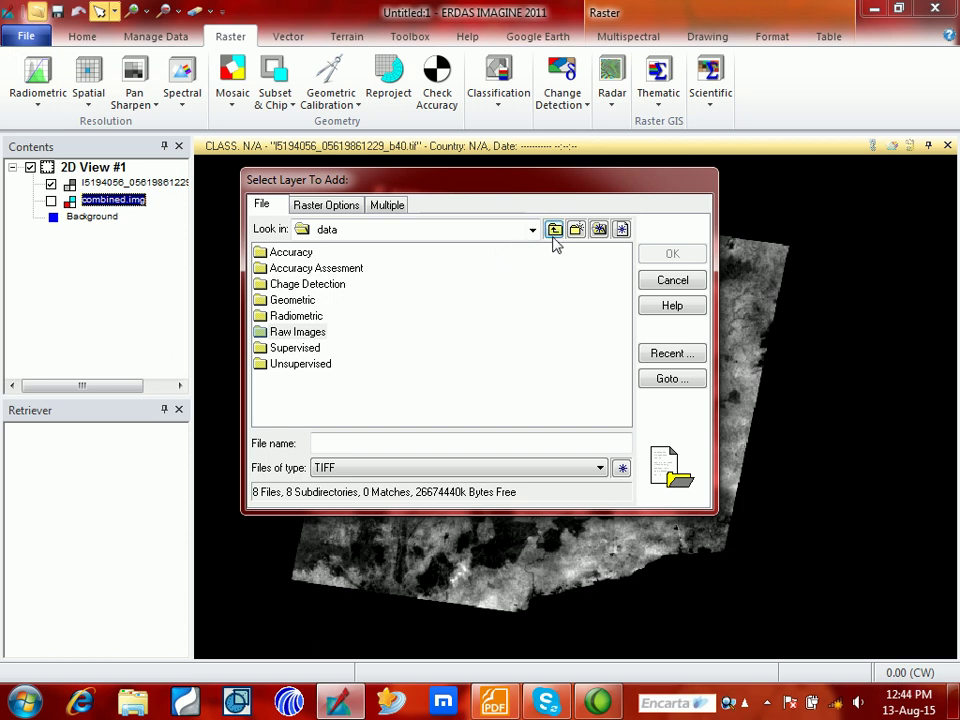
left_click(554, 229)
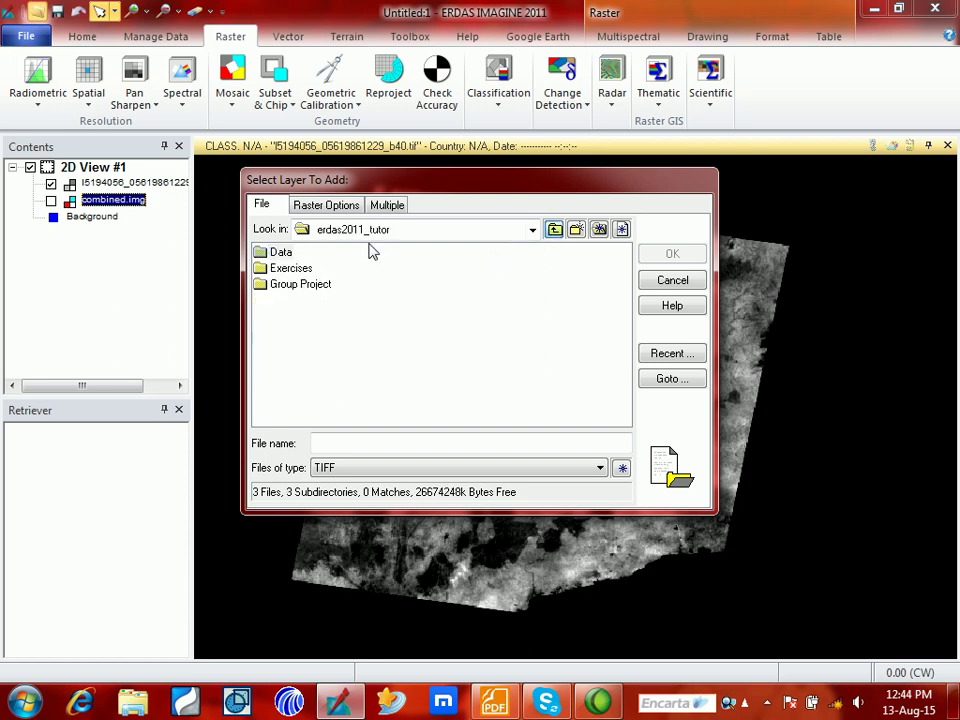
double_click(290, 268)
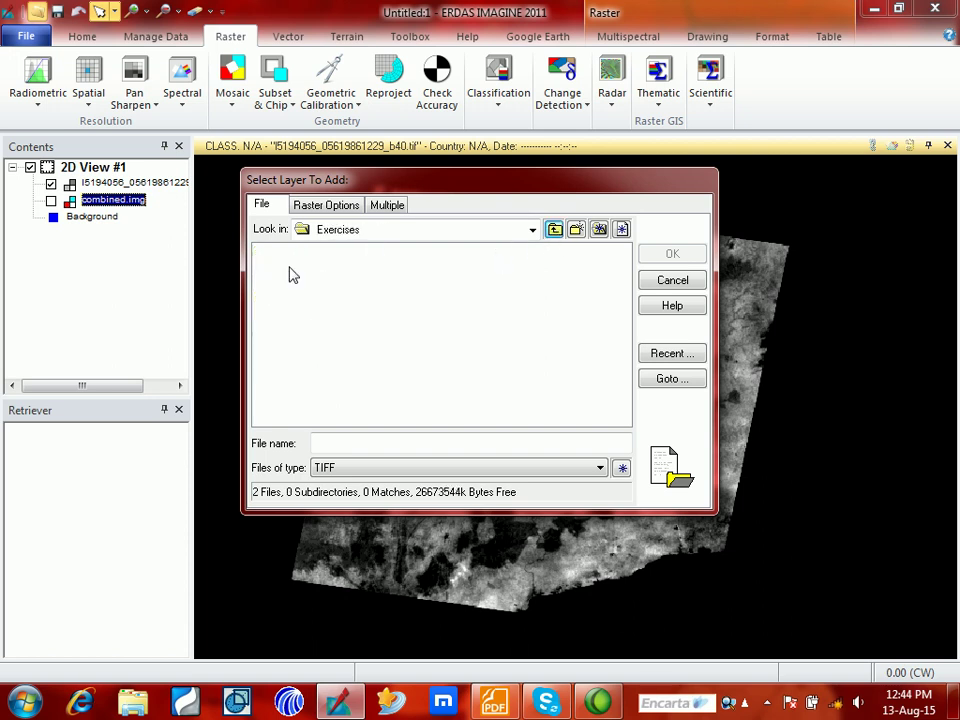
left_click(343, 468)
key("i")
left_click(343, 468)
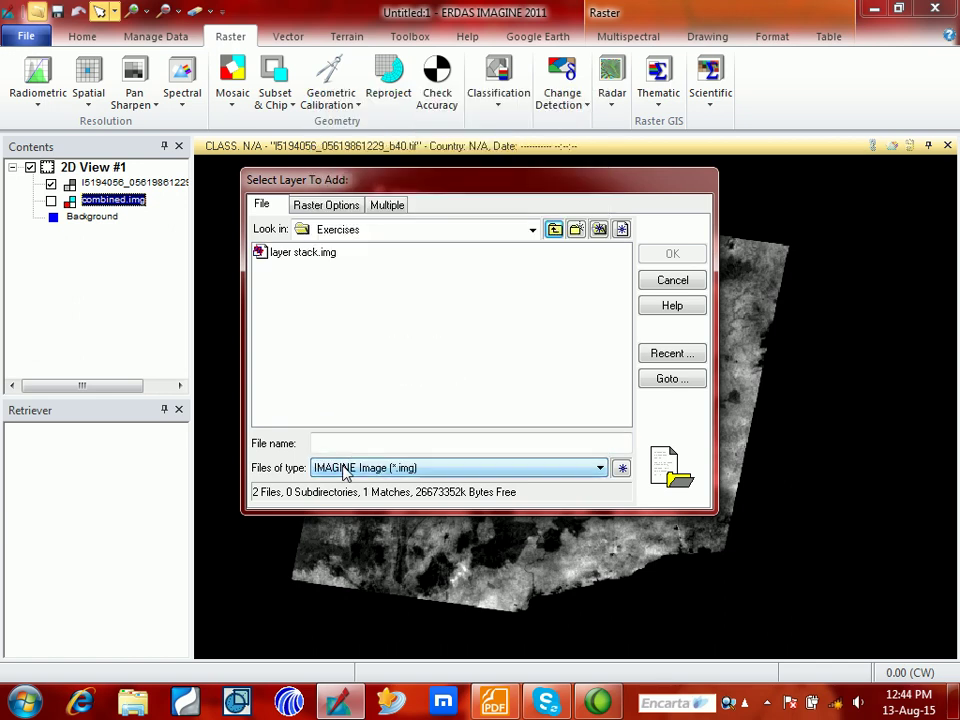
left_click(281, 252)
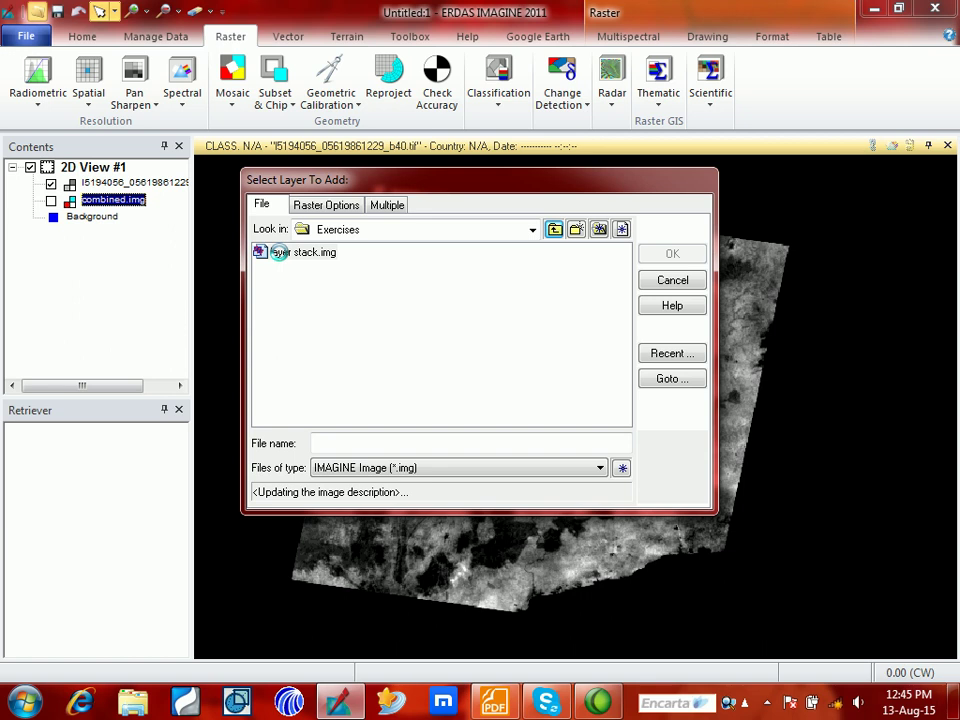
double_click(281, 256)
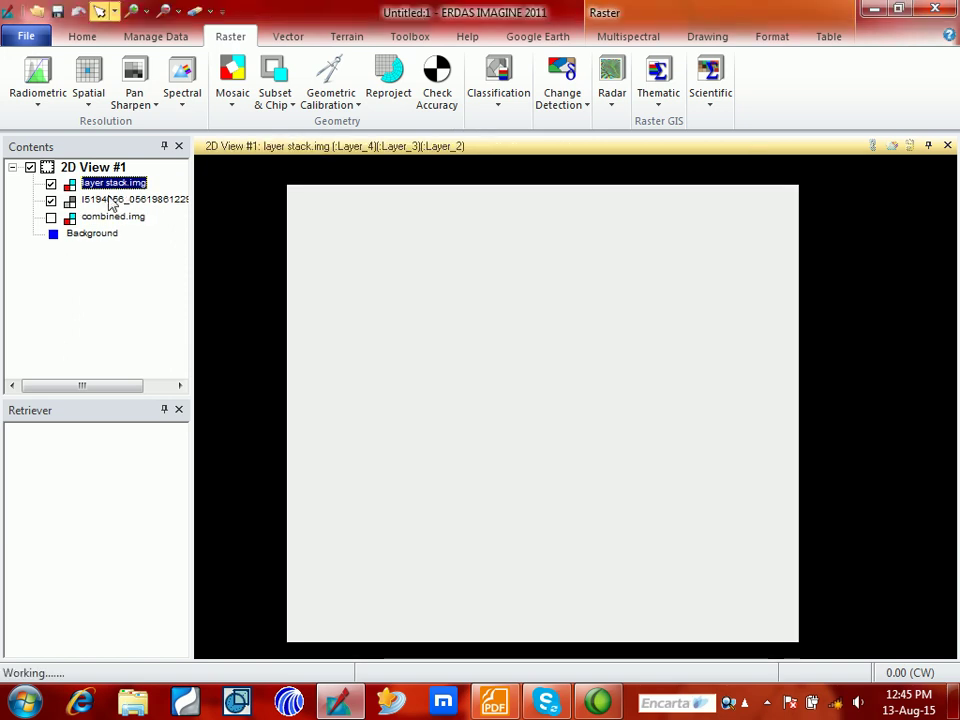
- Hide the single-band b40 TIFF layer and make layer stack.img the active layer with its multispectral display settings
left_click(100, 199)
left_click(101, 187)
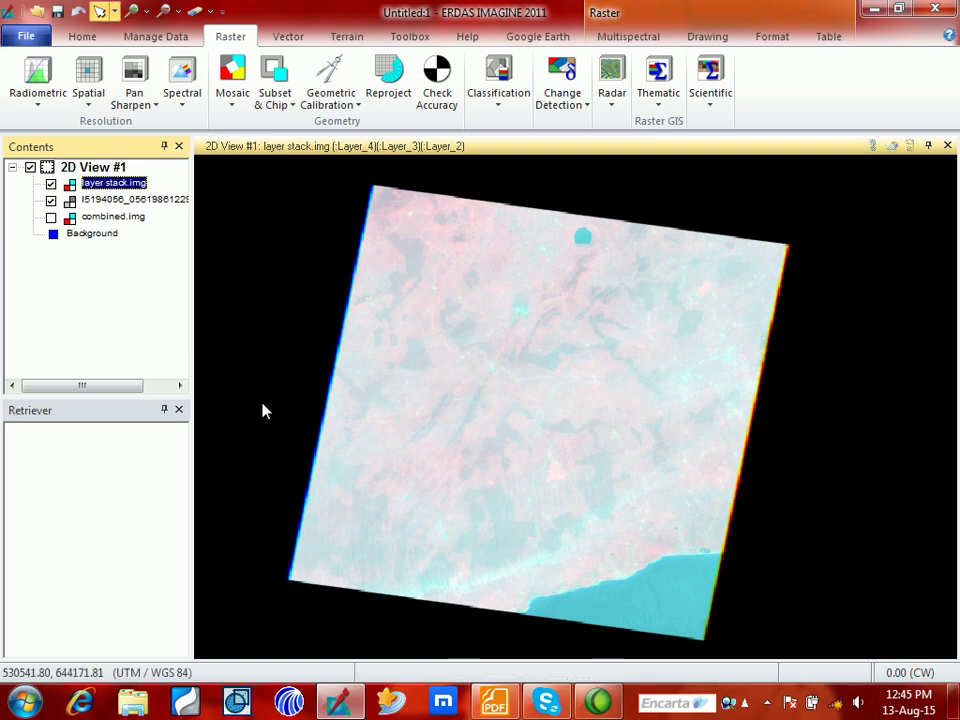
left_click(51, 201)
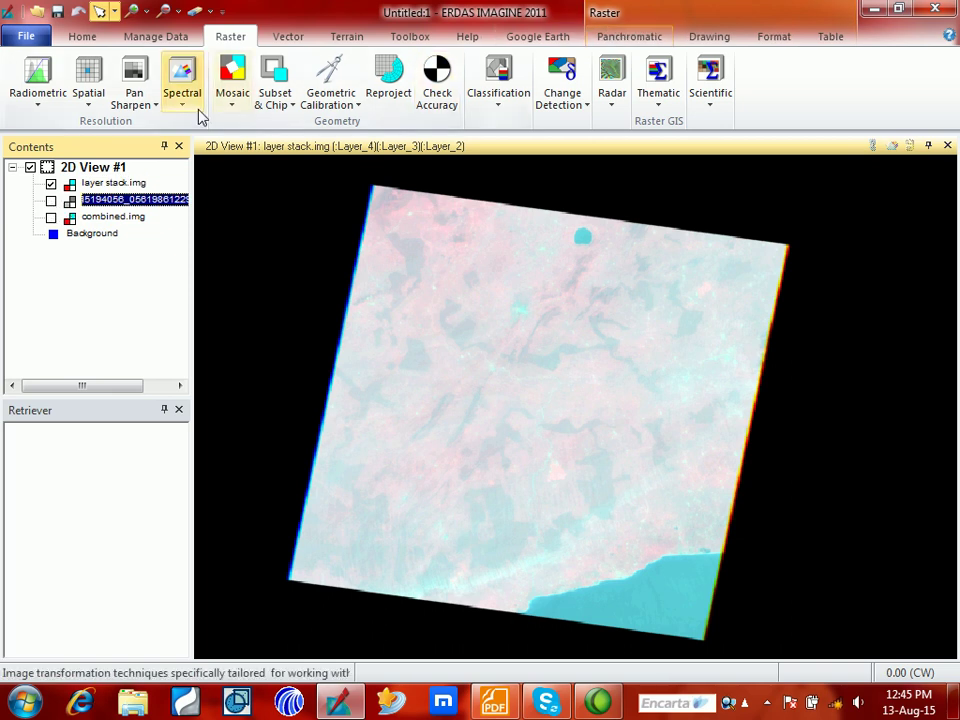
left_click(120, 185)
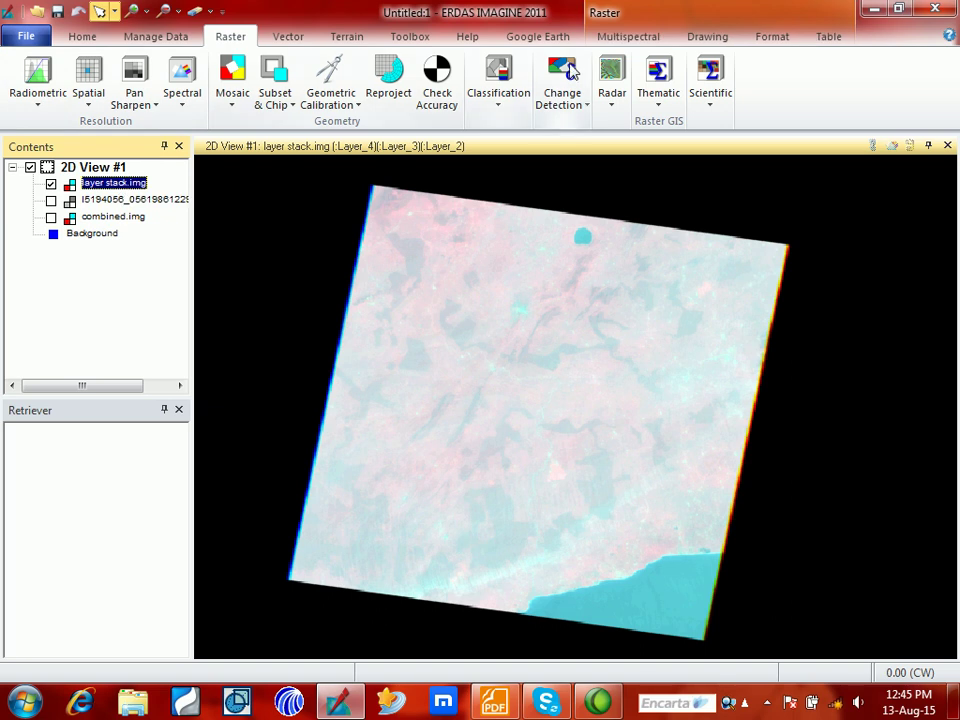
left_click(617, 38)
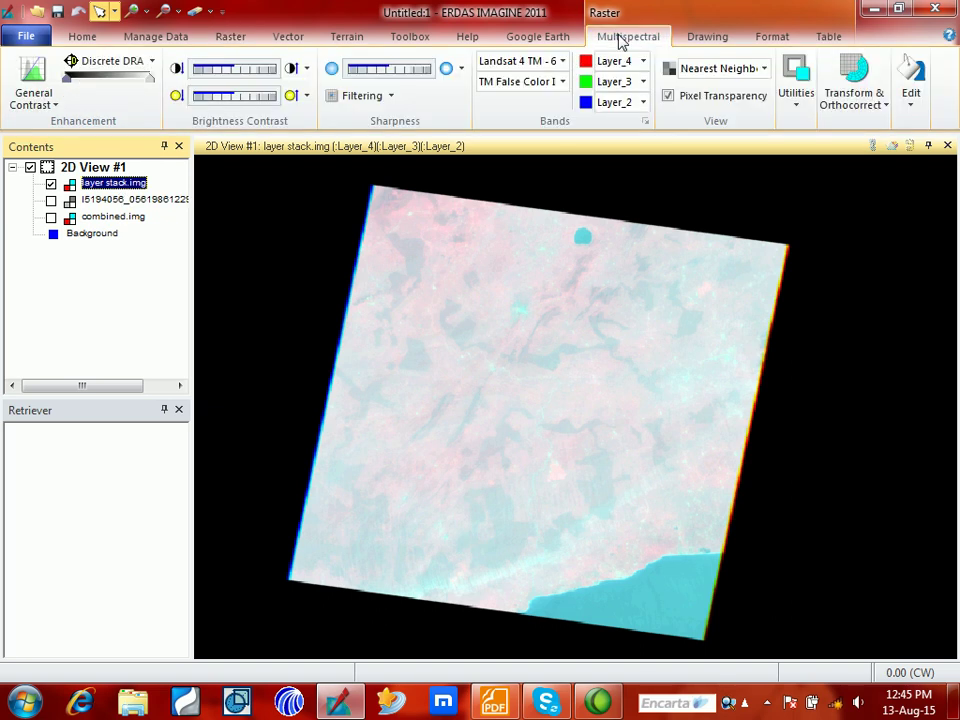
- Remove the single-band b40 TIFF layer and combined.img from the 2D view
left_click(100, 201)
right_click(100, 204)
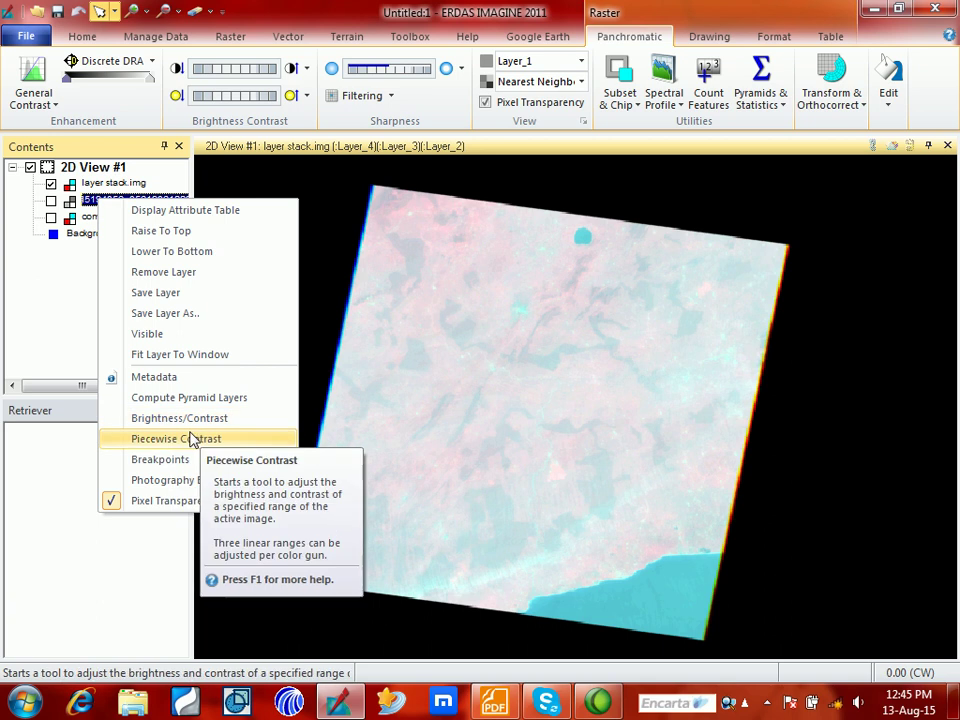
left_click(191, 272)
right_click(110, 203)
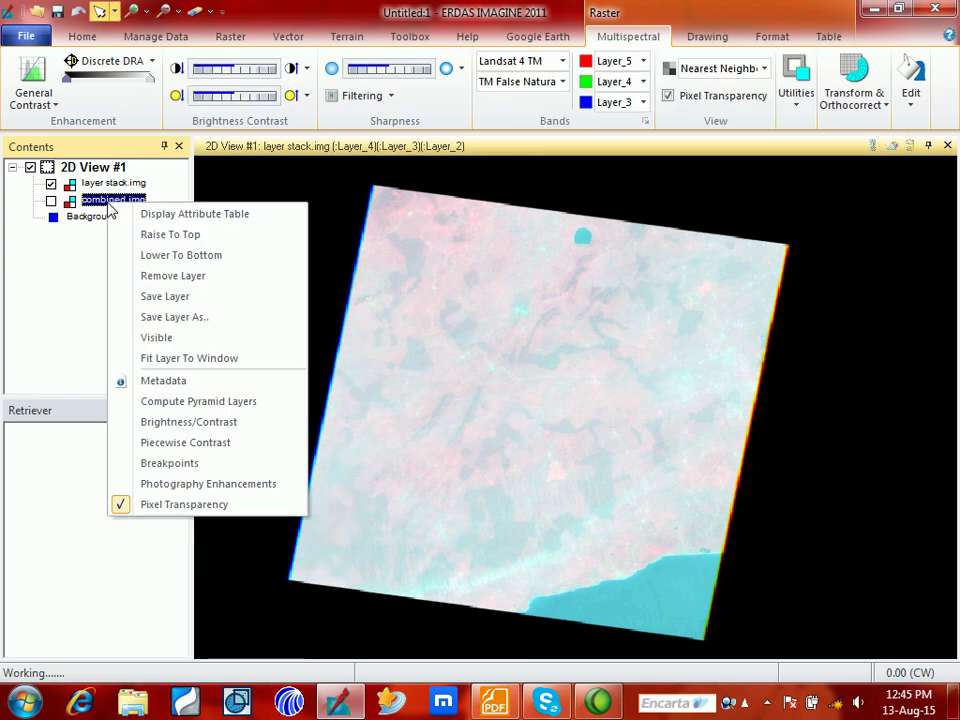
left_click(177, 276)
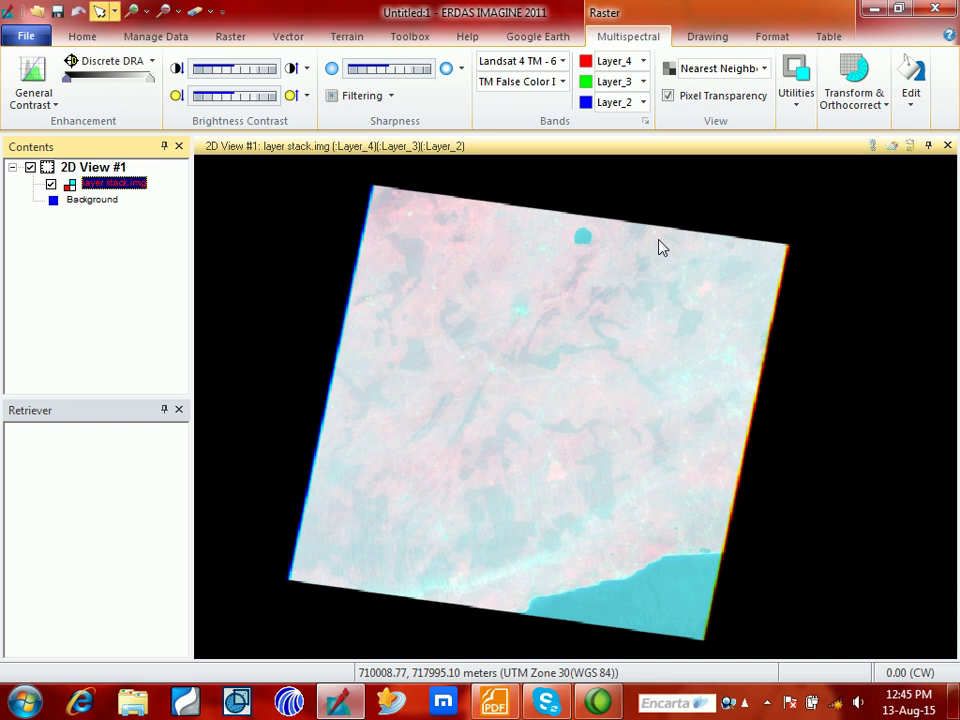
- Display layer stack.img with the TM False Natural Color band combination
left_click(562, 82)
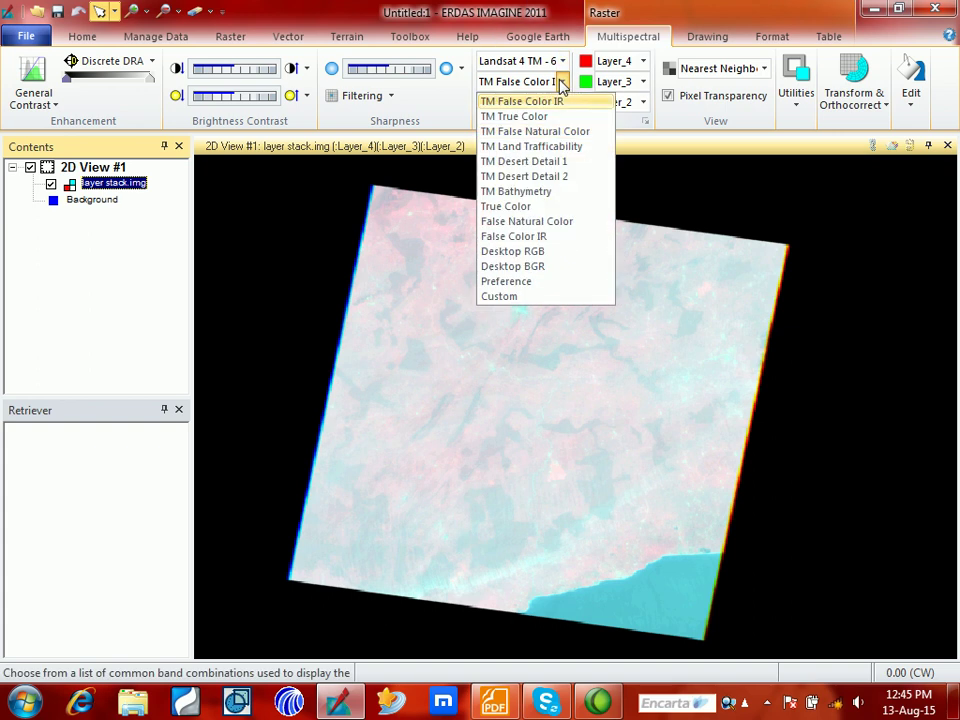
left_click(566, 133)
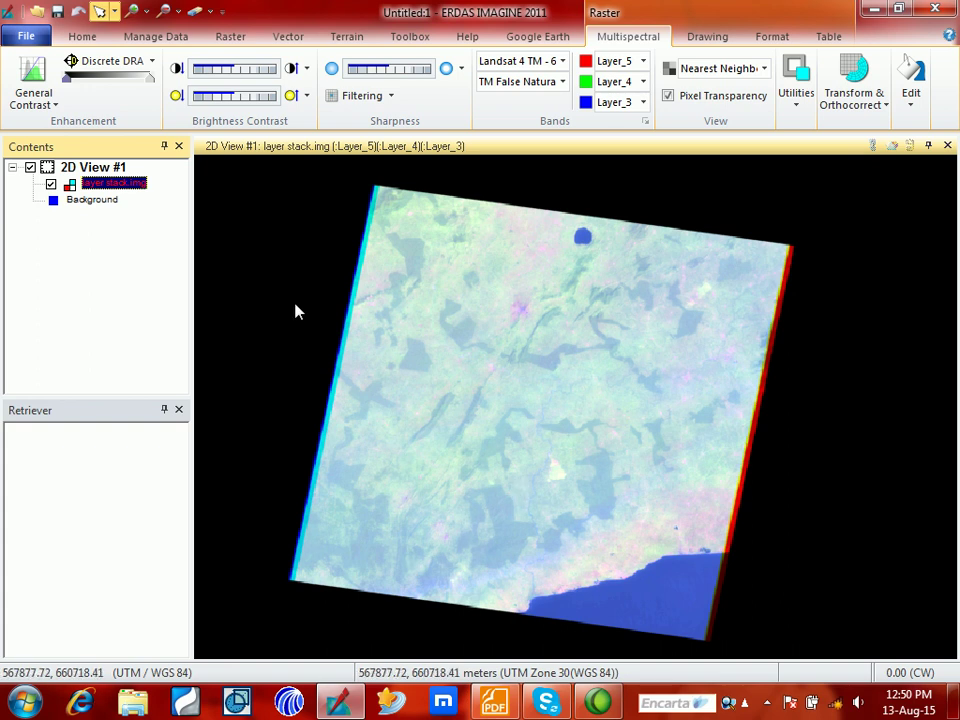
- Place an Inquire Box on layer stack.img, move it to about ULX 639150, ULY 677700, LRX 660390, LRY 656490, and dismiss it
left_click(84, 37)
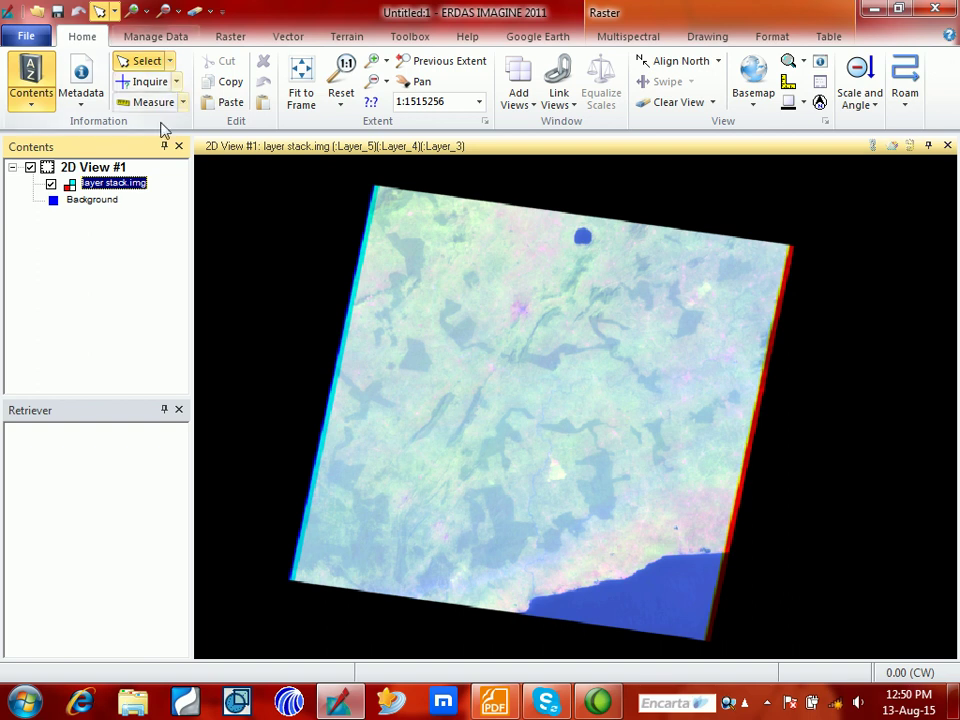
left_click(174, 84)
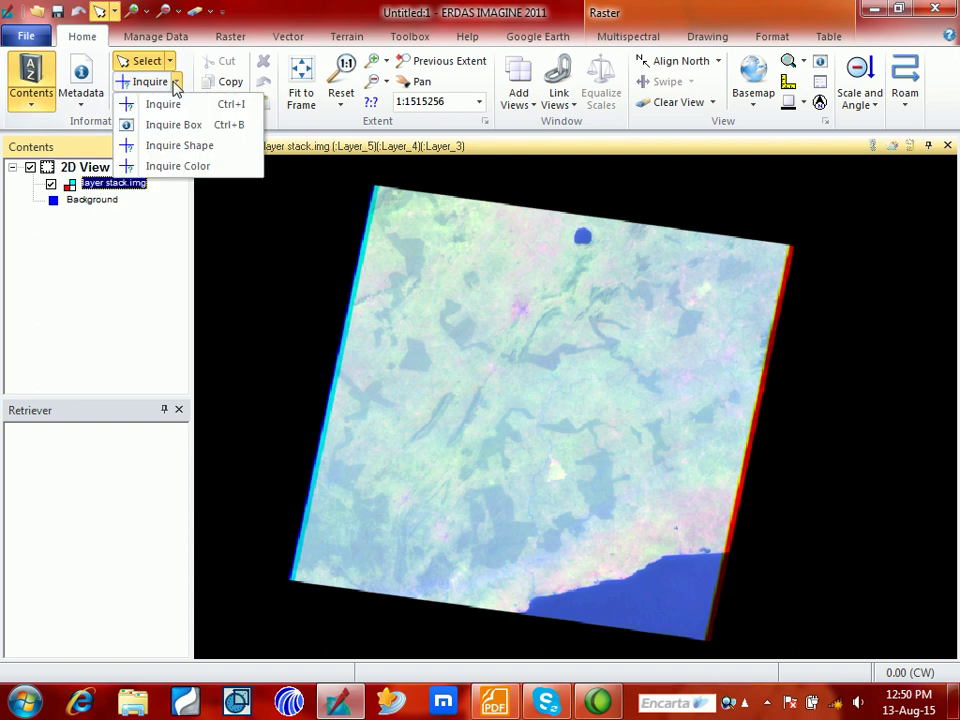
left_click(185, 131)
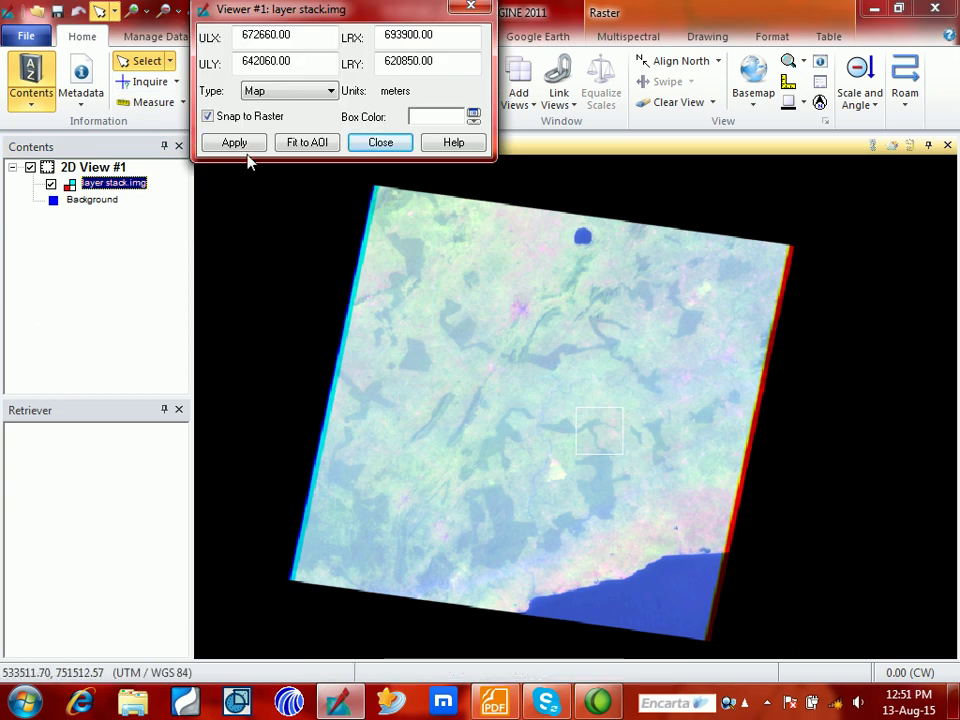
left_click_drag(589, 431, 516, 352)
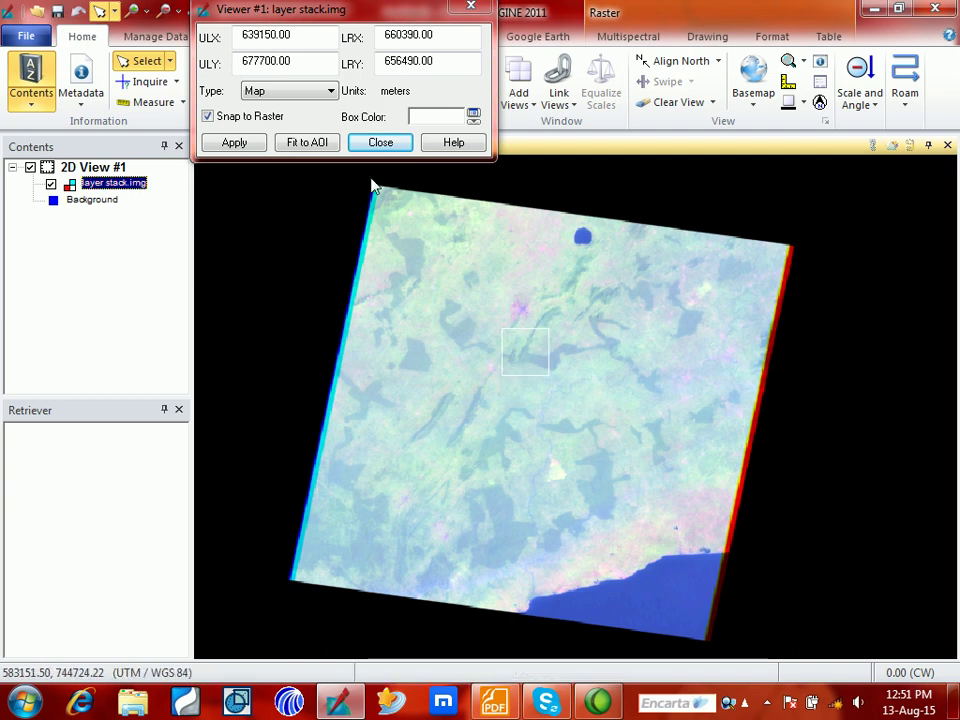
left_click(379, 143)
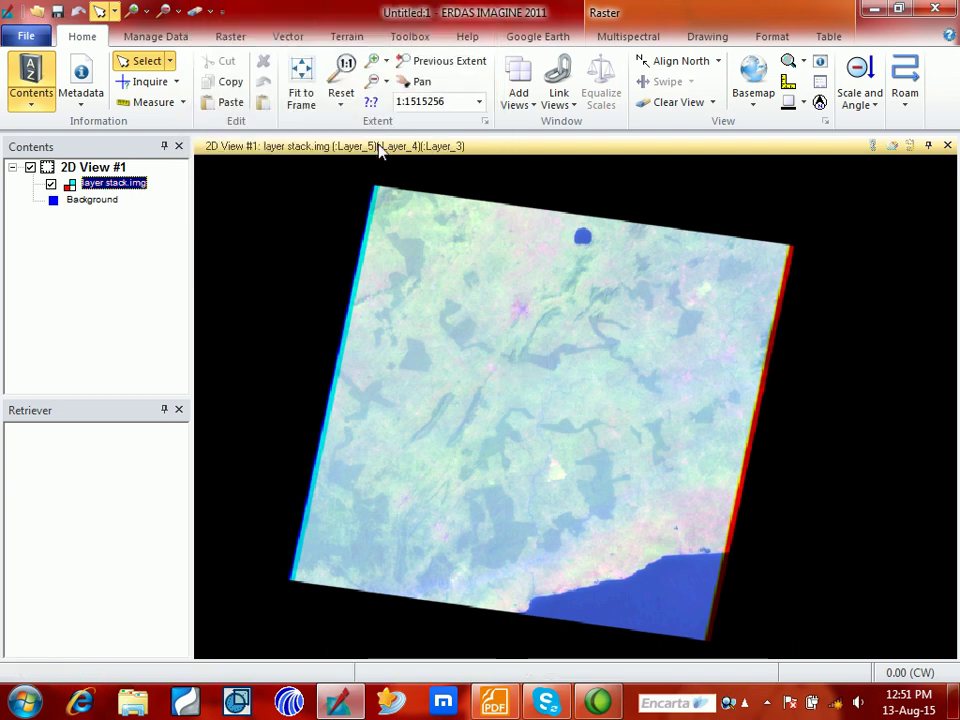
left_click(176, 82)
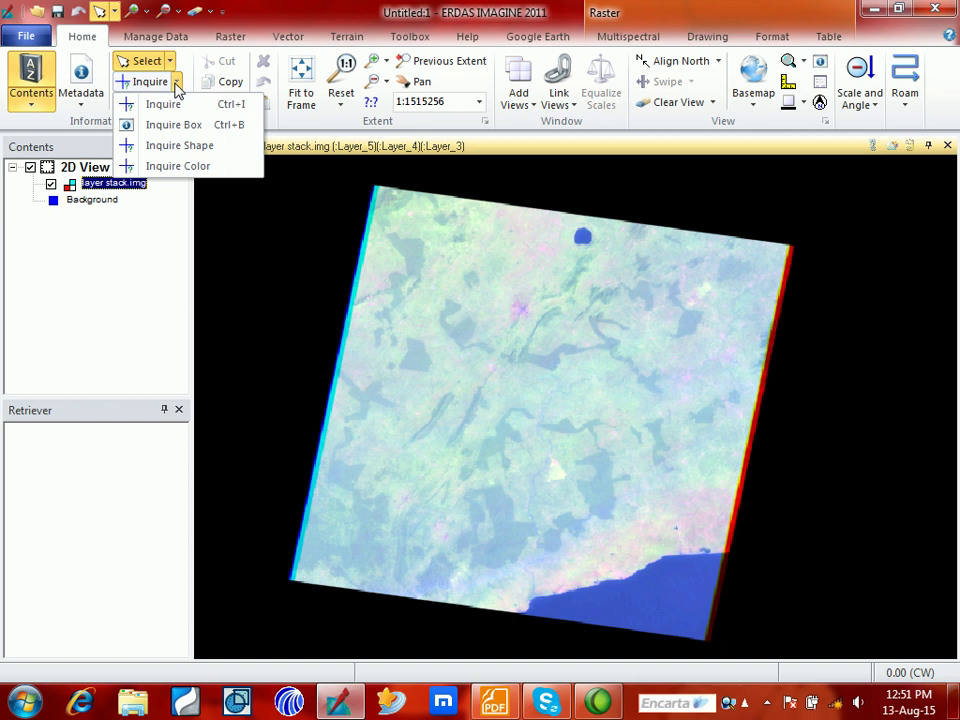
left_click(187, 133)
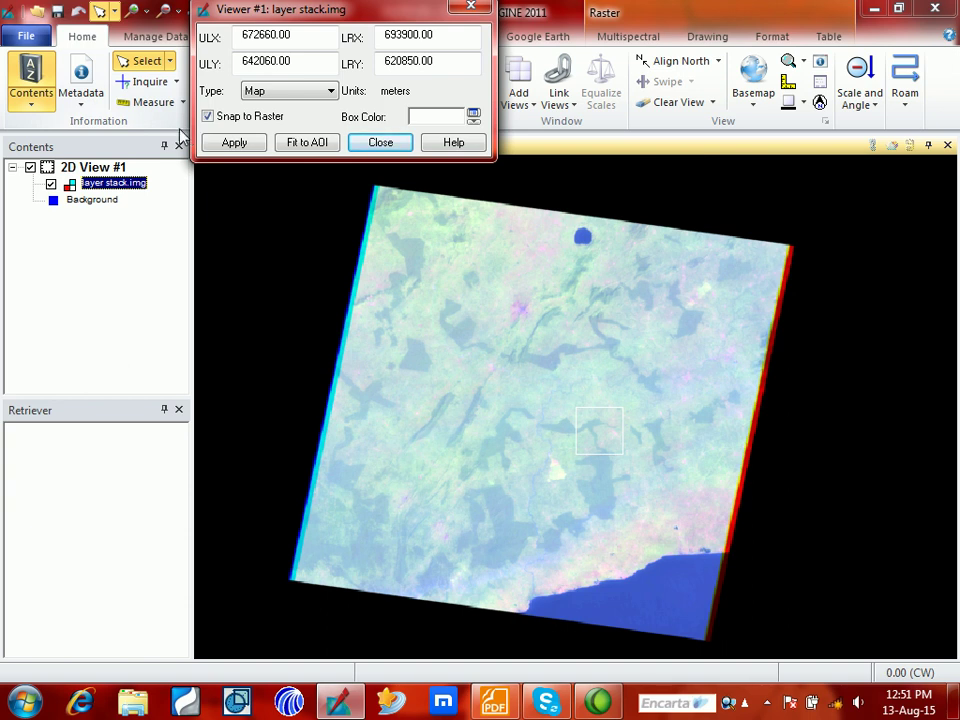
left_click_drag(596, 437, 555, 375)
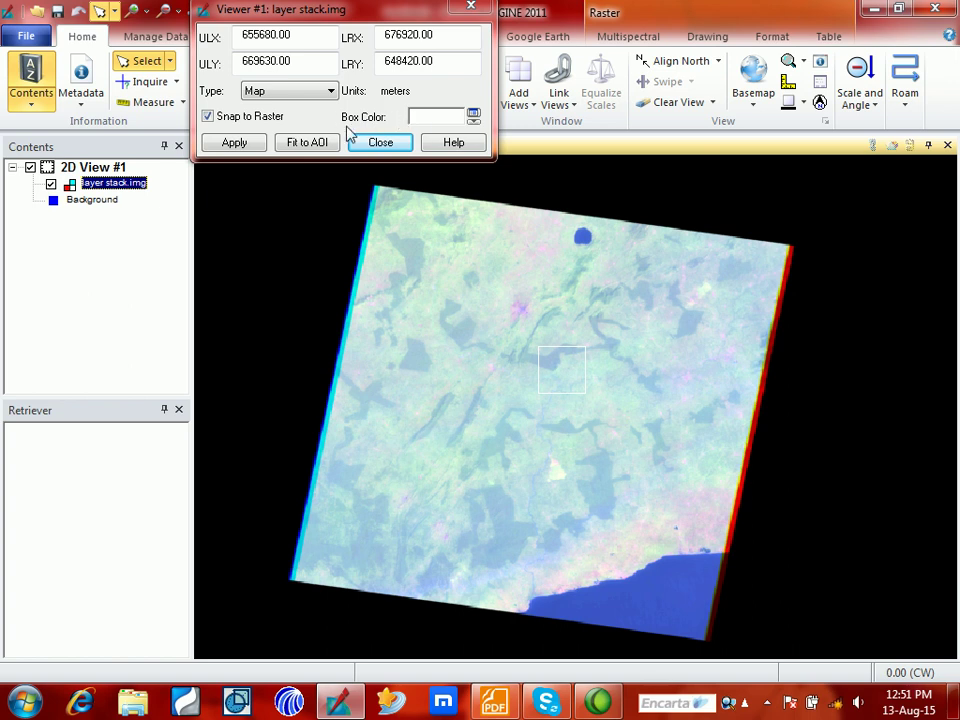
left_click(381, 146)
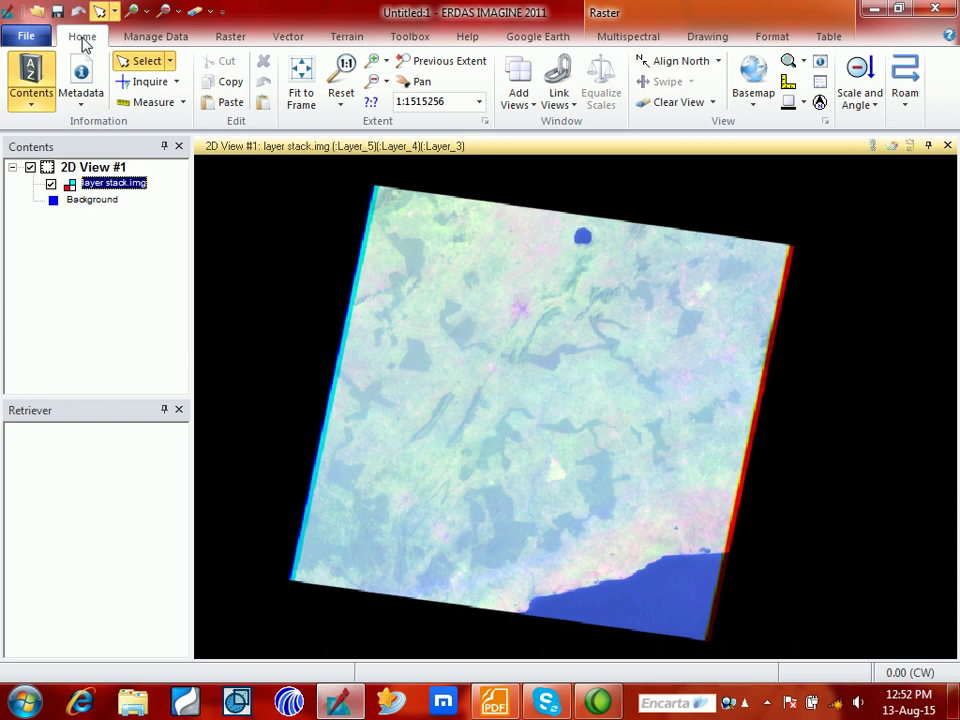
left_click(177, 82)
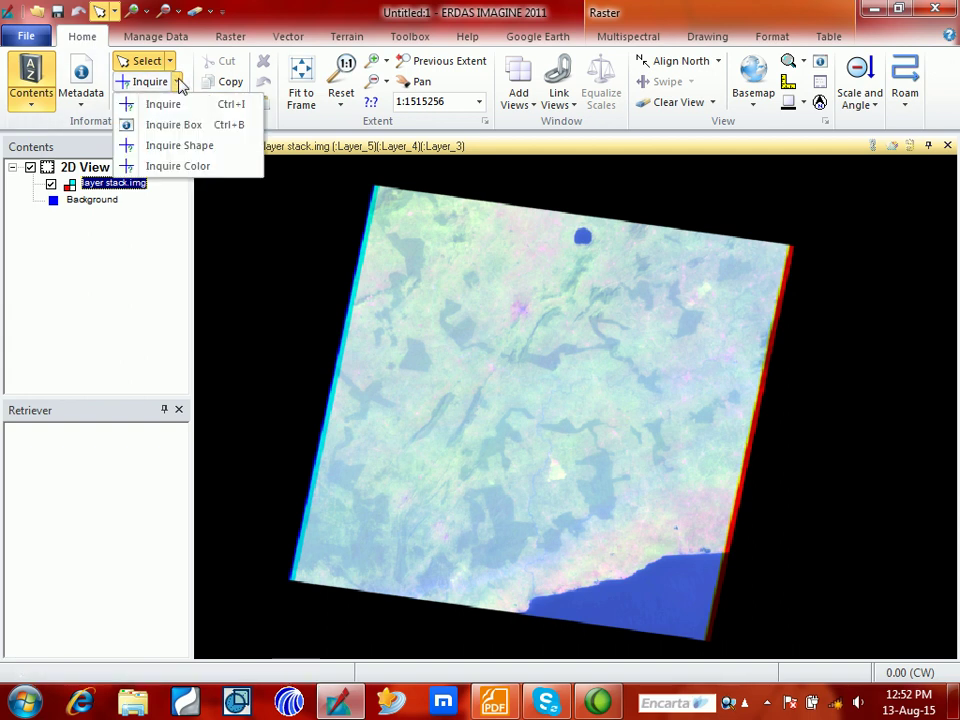
left_click(199, 124)
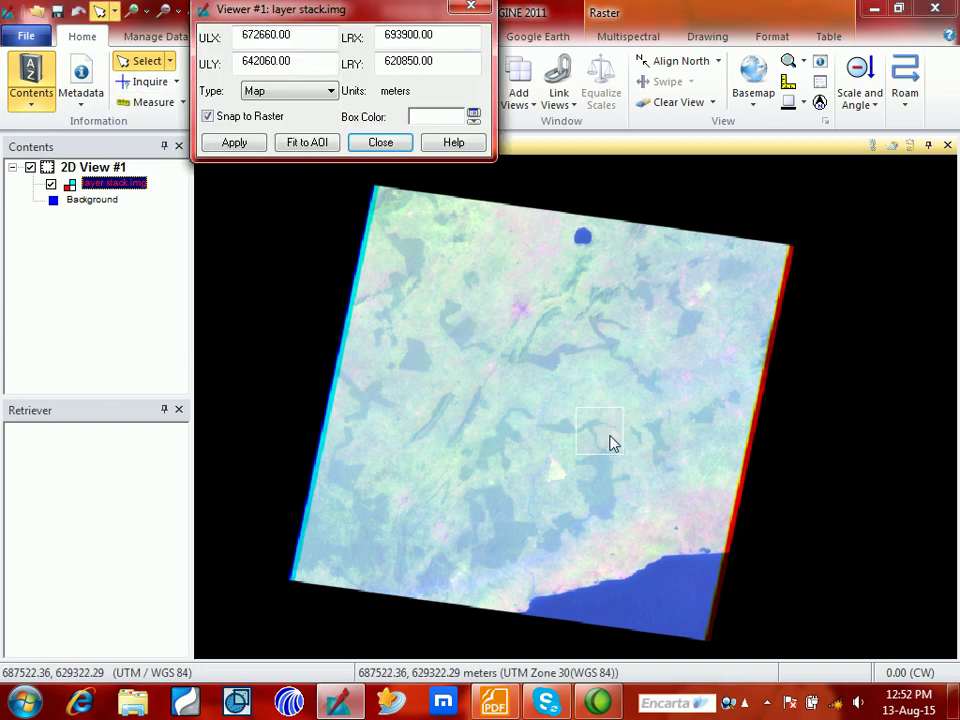
left_click_drag(603, 405, 572, 300)
left_click(474, 117)
left_click(505, 180)
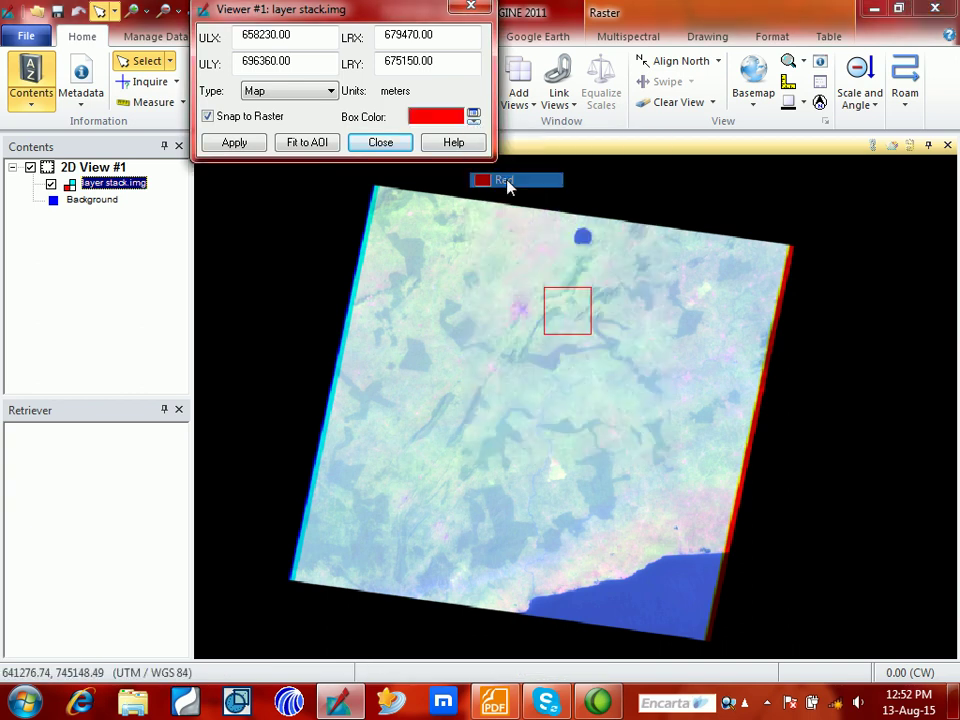
left_click_drag(551, 321, 590, 333)
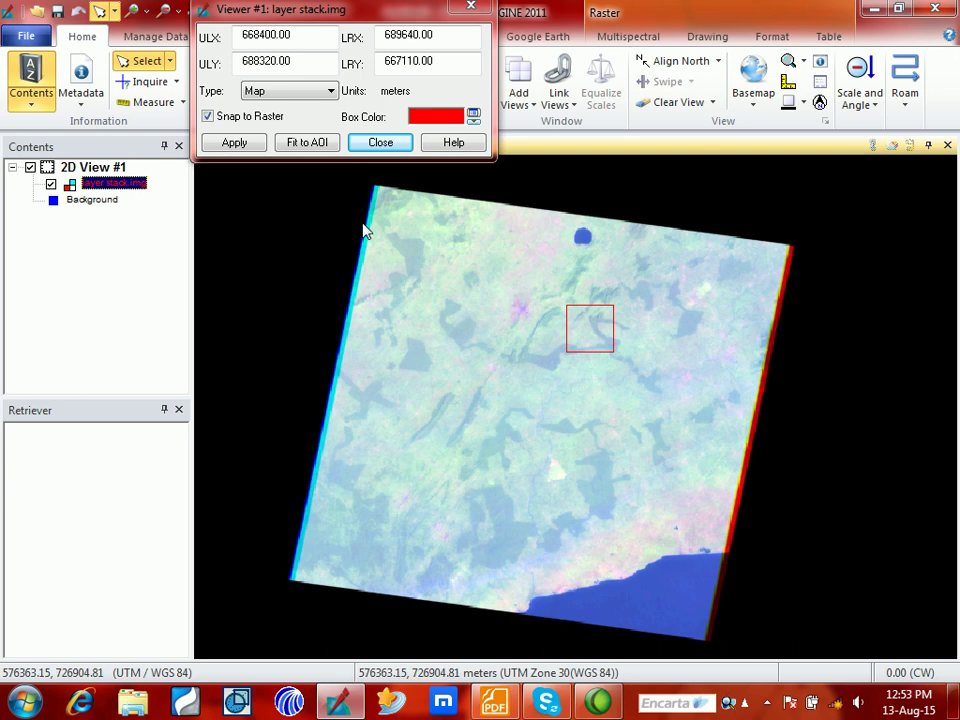
left_click(382, 143)
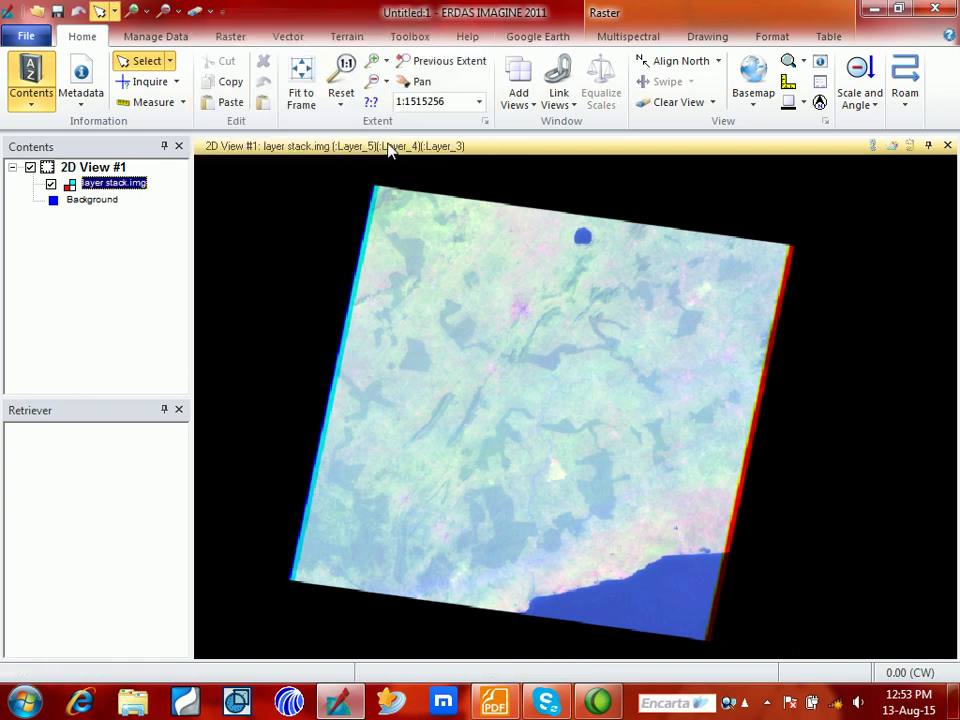
- Place a red Inquire Box around the round lake near the scene's upper edge, at about ULX 665010, ULY 725220, LRX 685410, LRY 707820
left_click(175, 82)
left_click(188, 126)
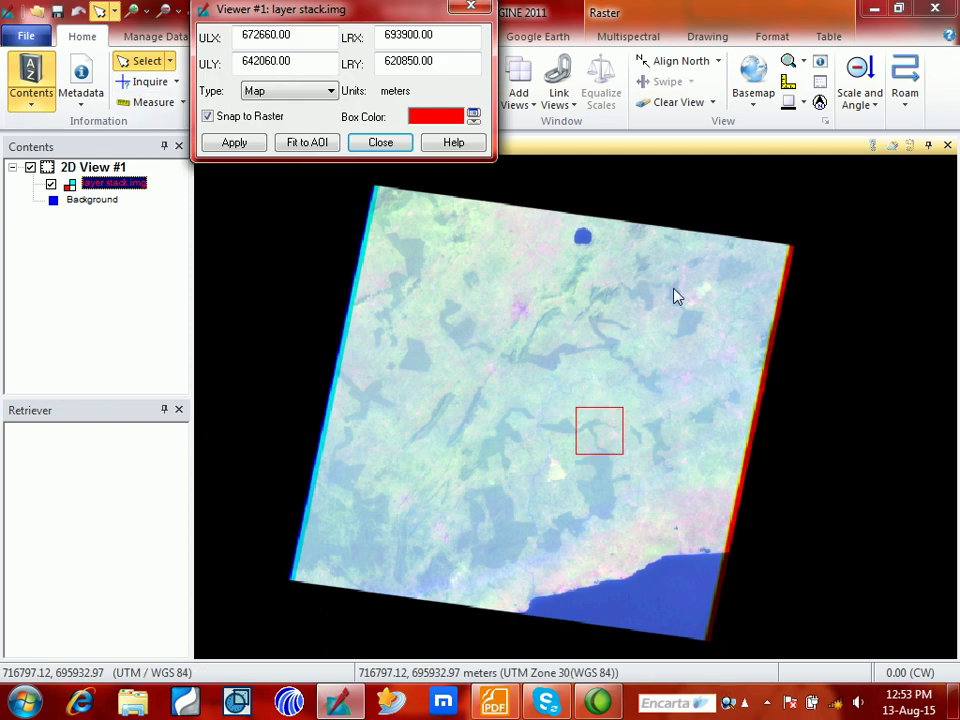
left_click(474, 117)
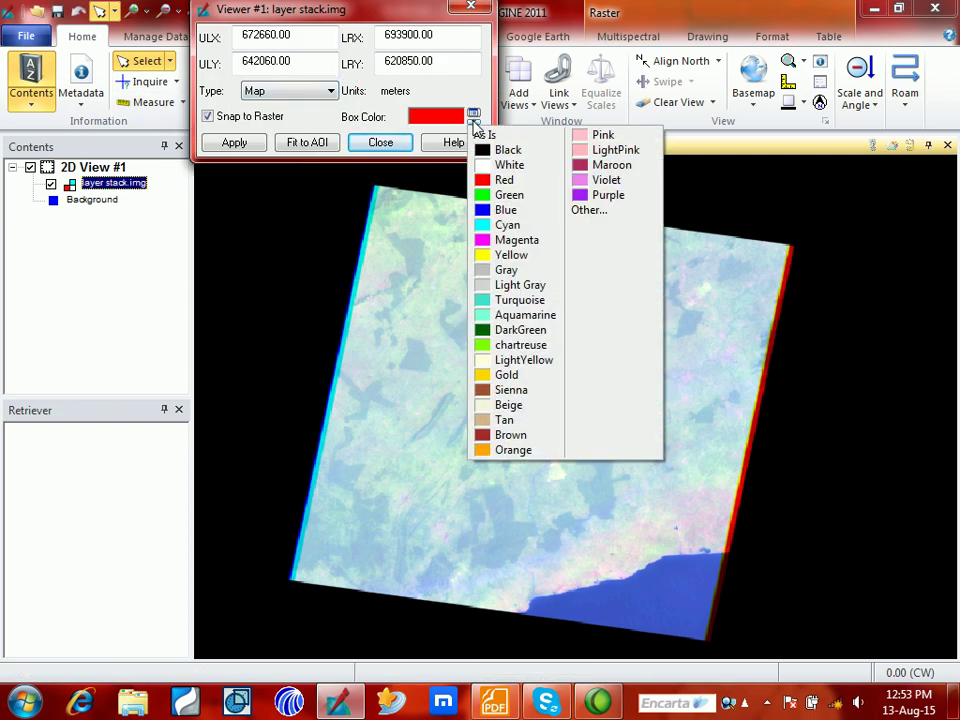
left_click(491, 181)
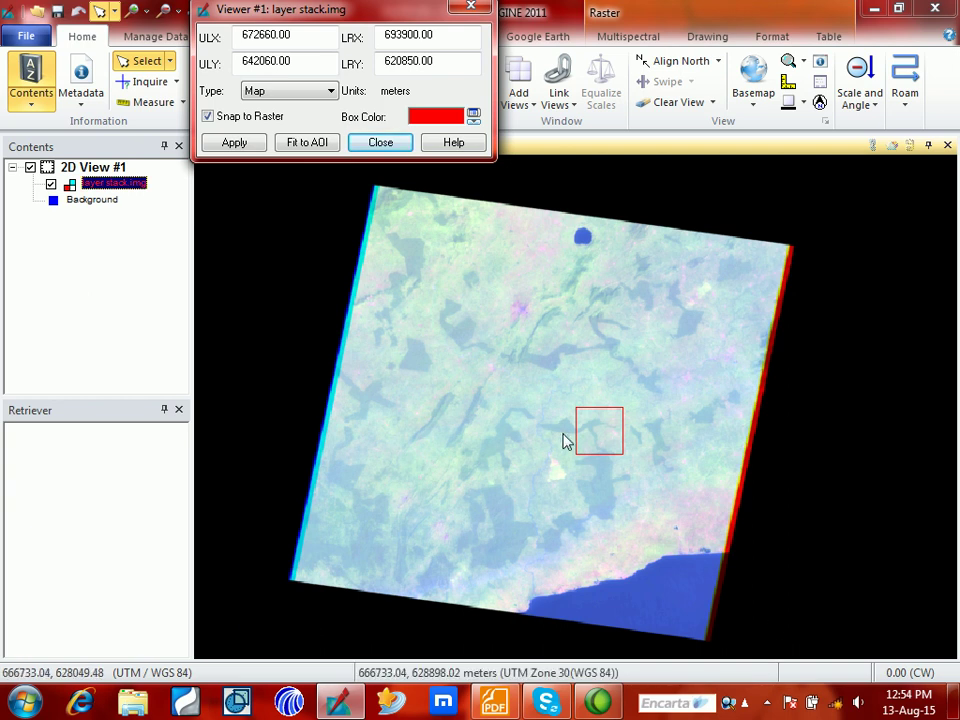
left_click_drag(612, 431, 604, 268)
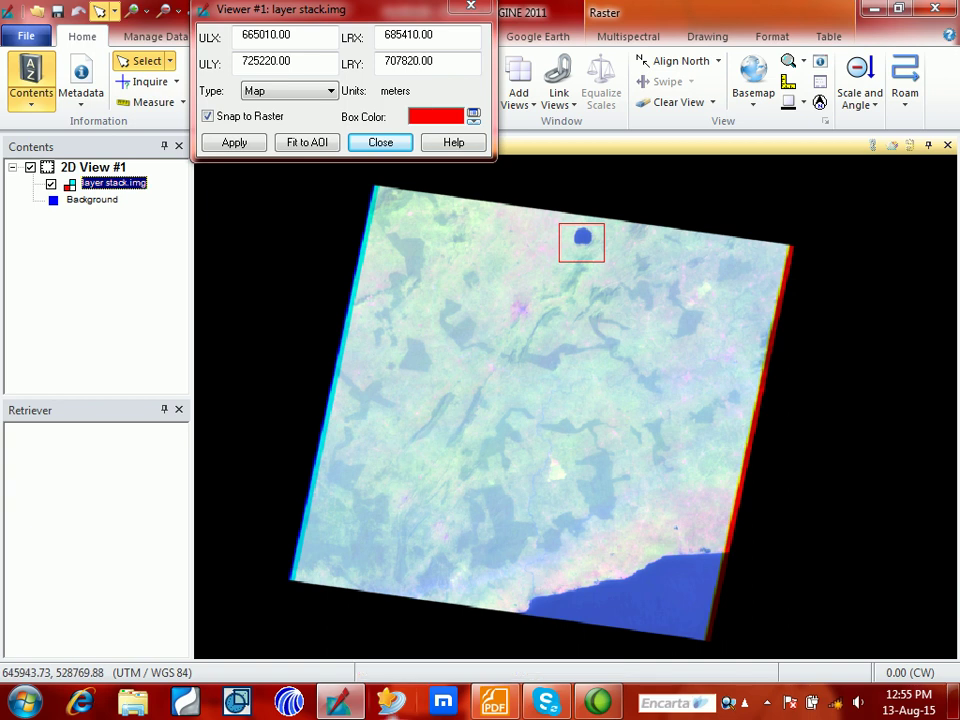
mouse_move(399, 680)
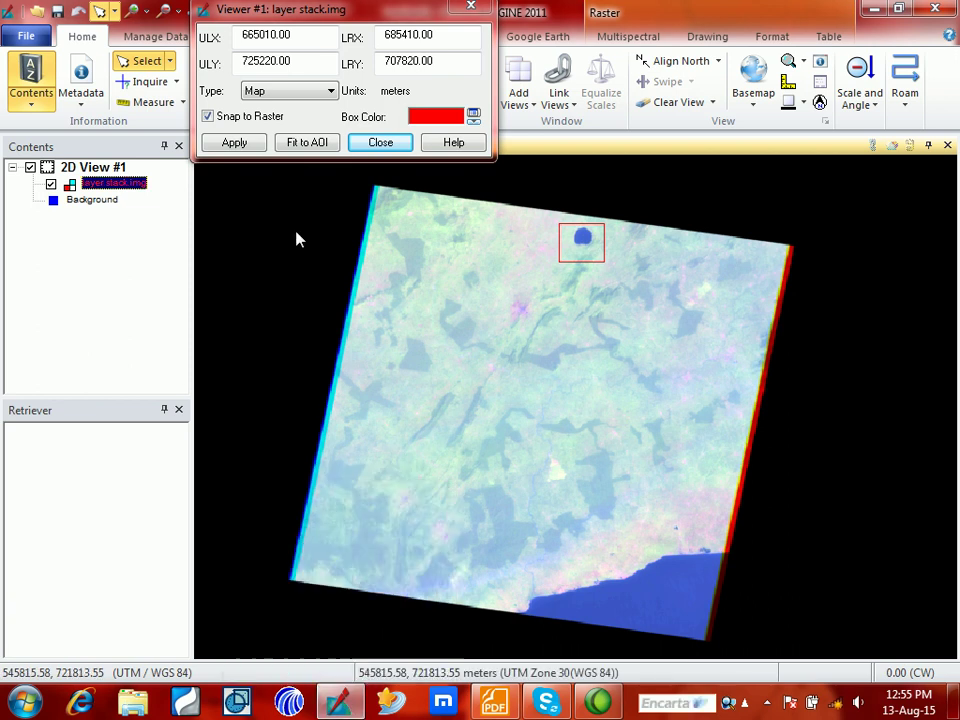
left_click_drag(336, 15, 235, 271)
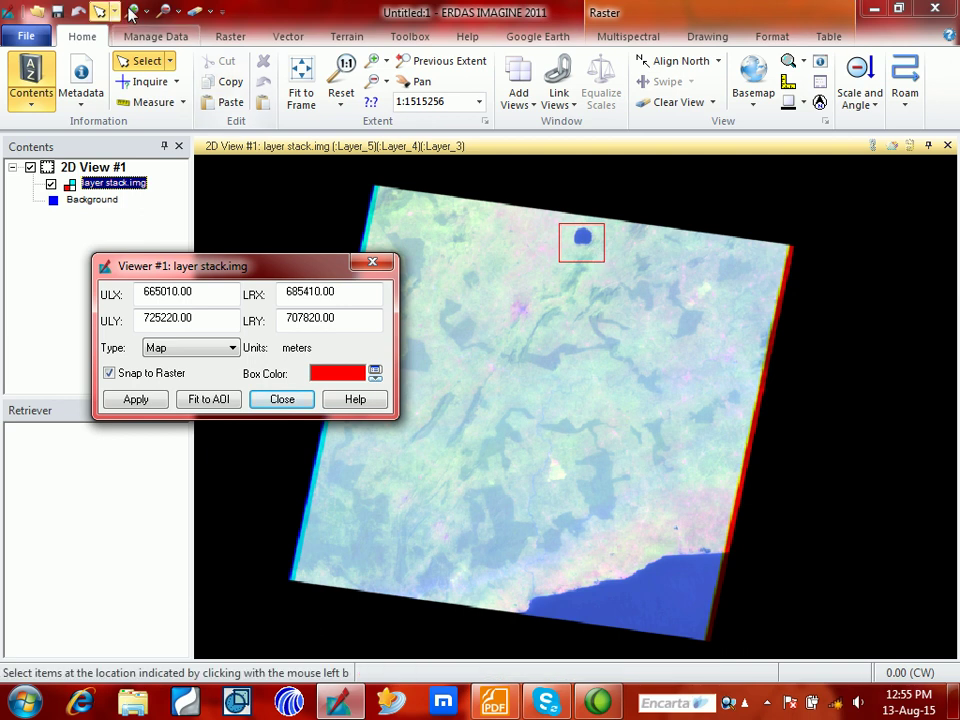
left_click(229, 38)
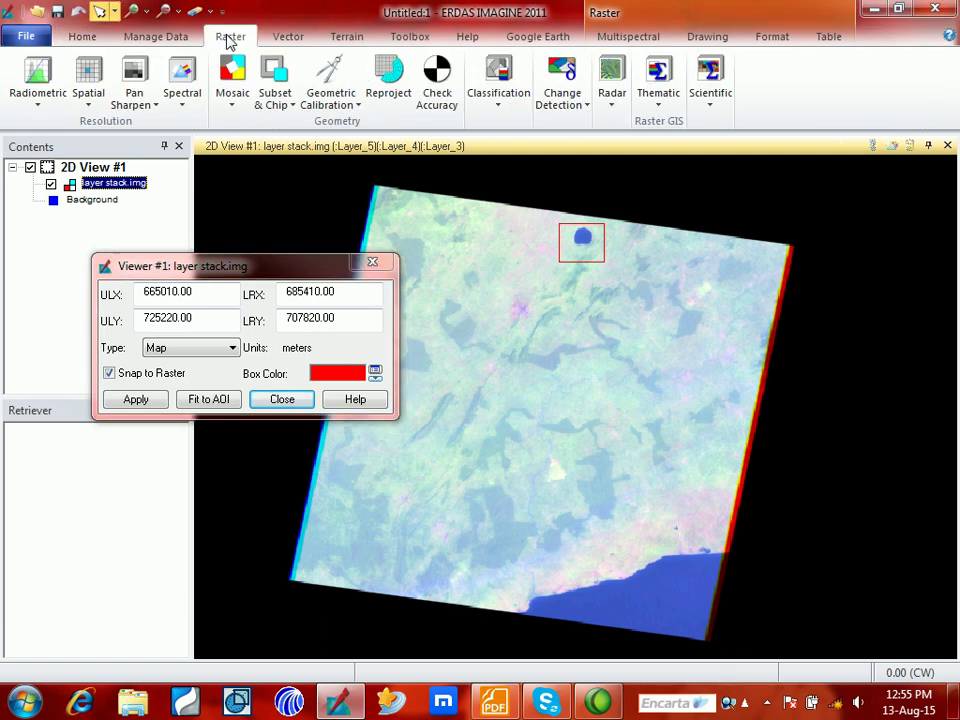
left_click(293, 106)
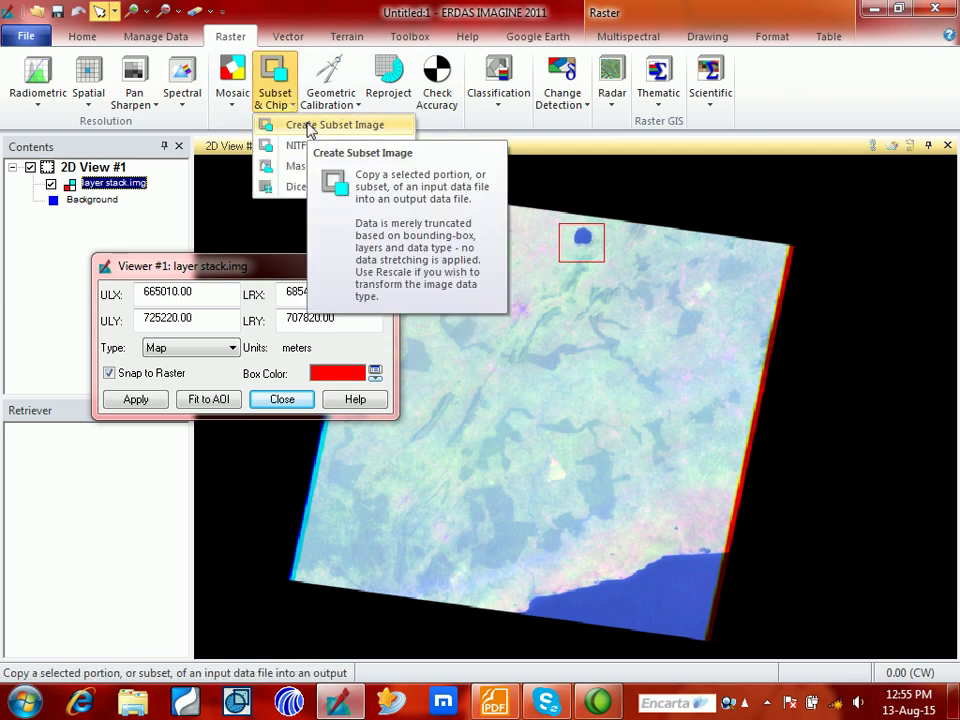
left_click(307, 127)
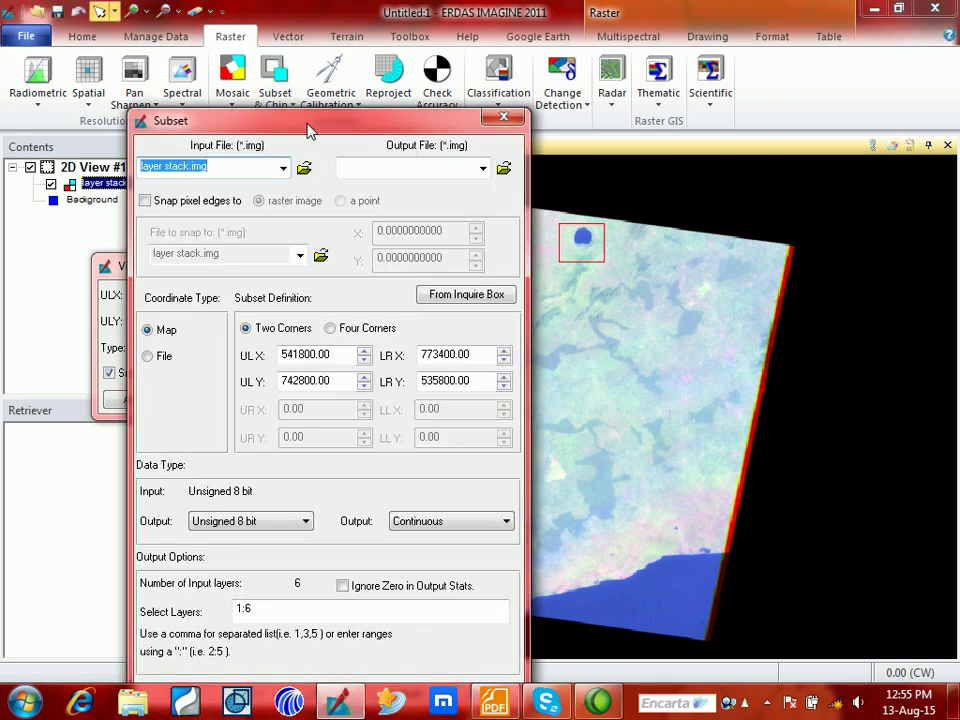
left_click_drag(310, 130, 282, 60)
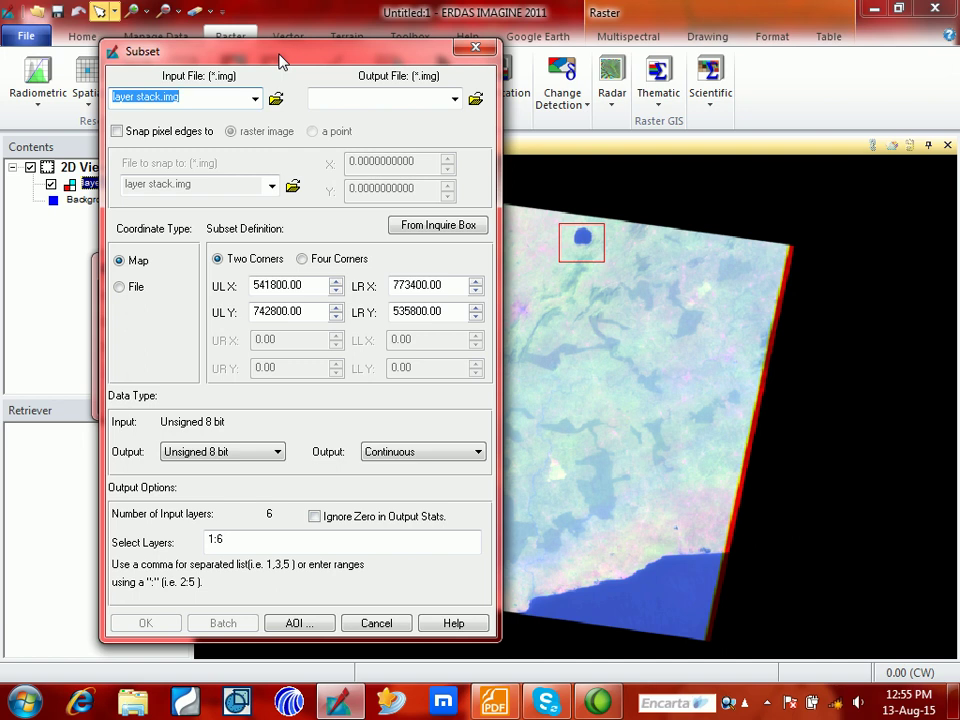
left_click(476, 49)
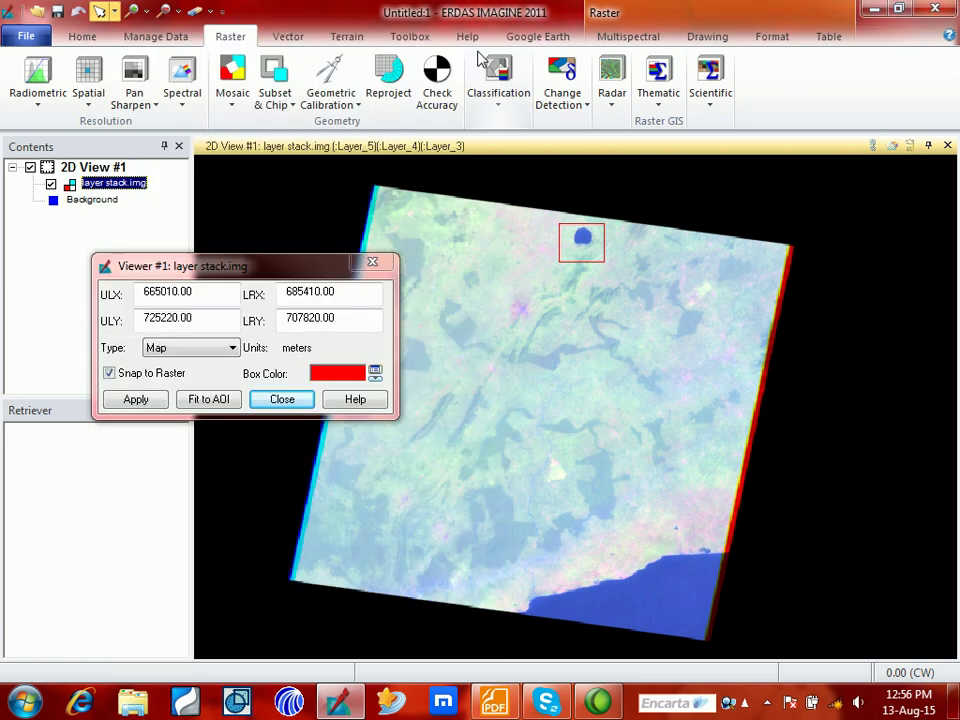
- Start creating a subset image and place its dialog clear of the Inquire Box coordinates
left_click(292, 104)
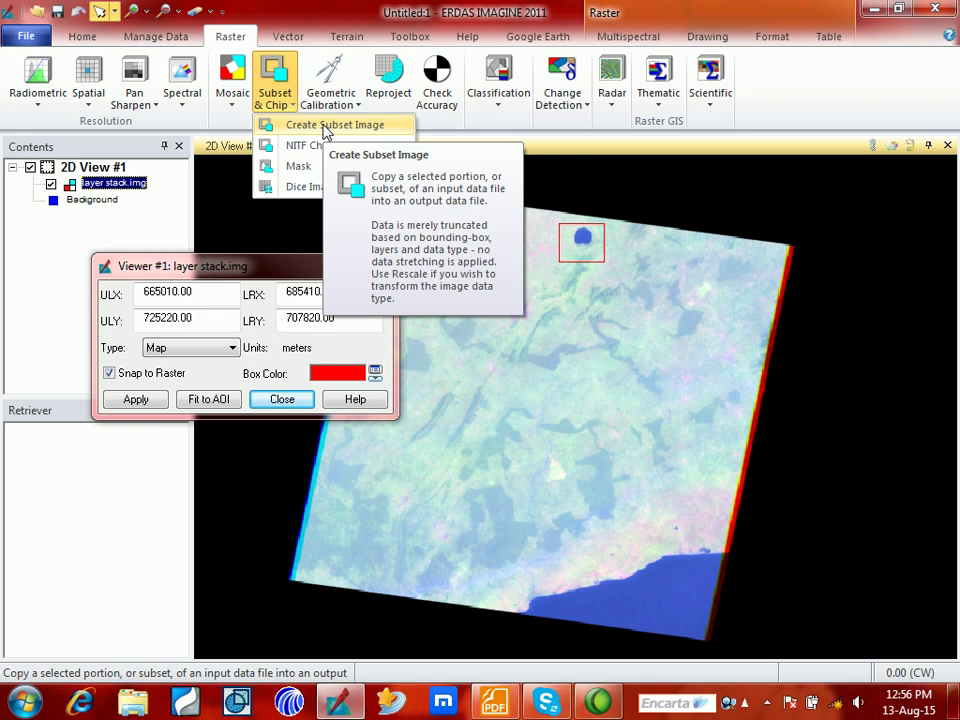
left_click(323, 126)
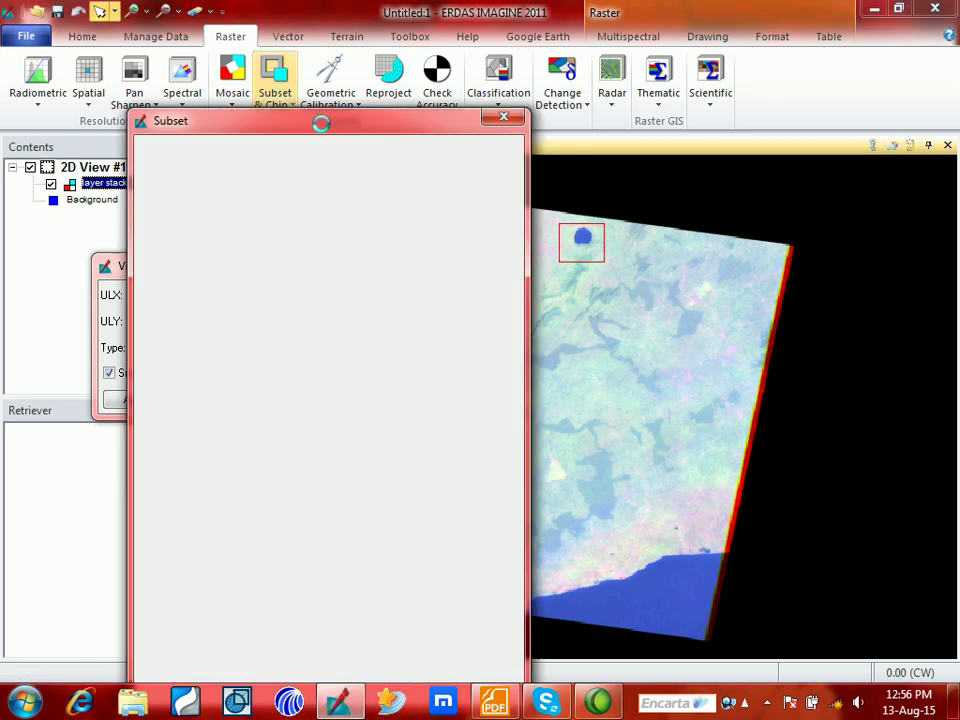
left_click_drag(323, 130, 245, 48)
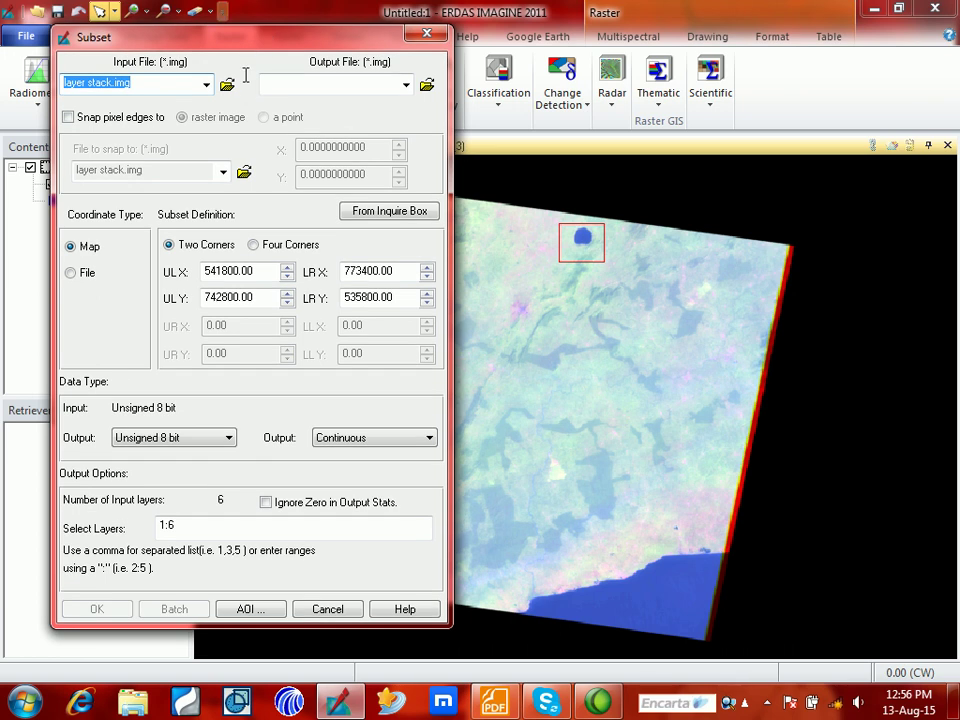
left_click_drag(218, 48, 275, 40)
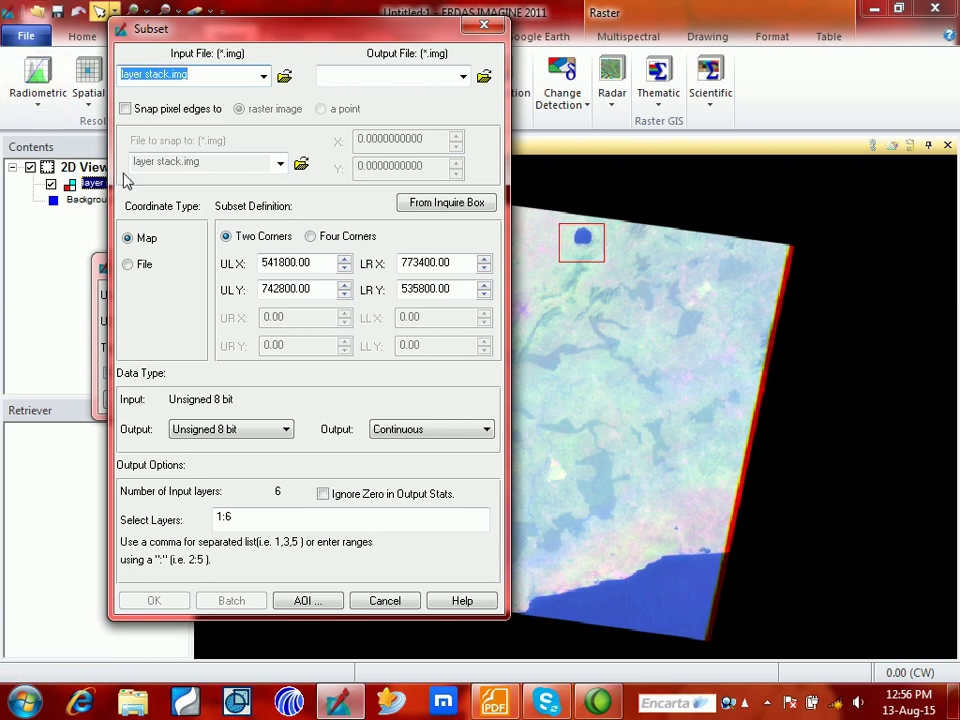
left_click_drag(116, 30, 154, 36)
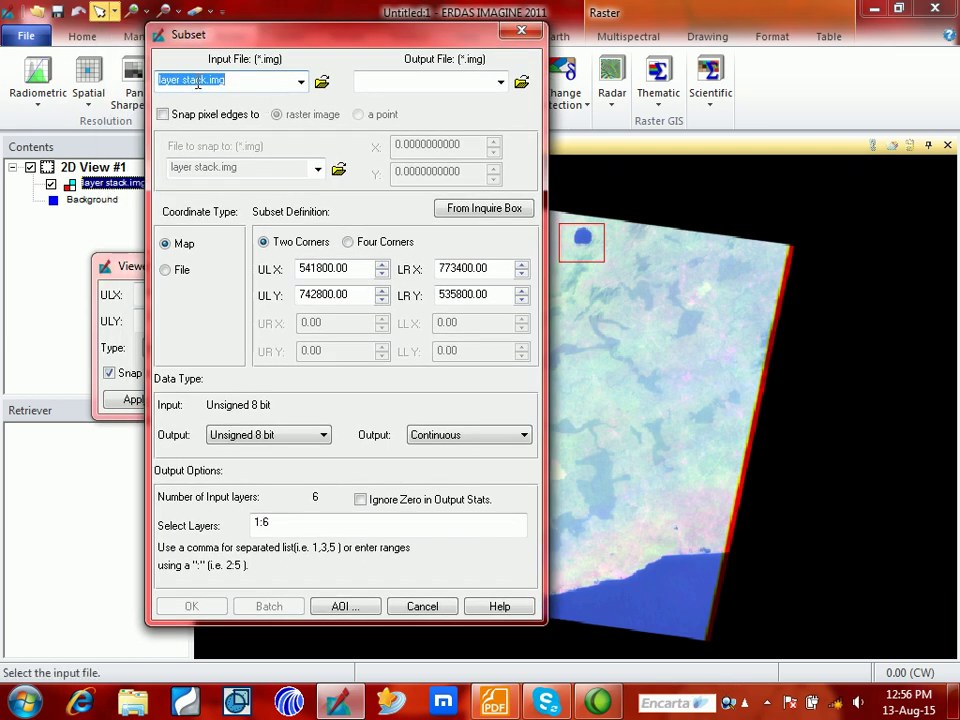
left_click_drag(253, 38, 713, 295)
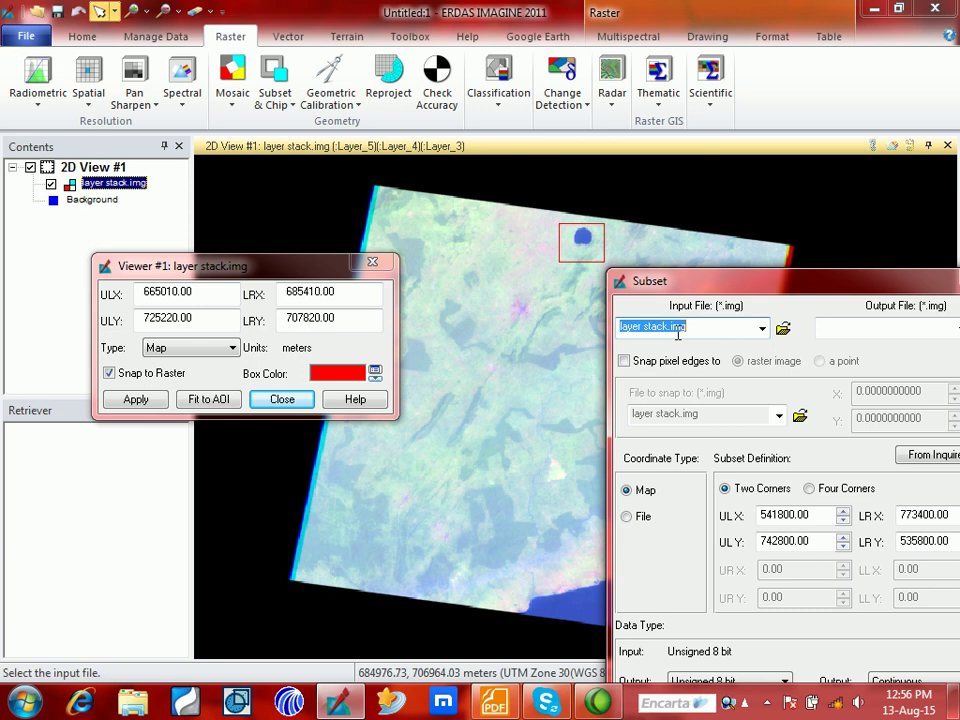
- Choose layer stack.img as the subset's input file and use the Map coordinate type
left_click(762, 329)
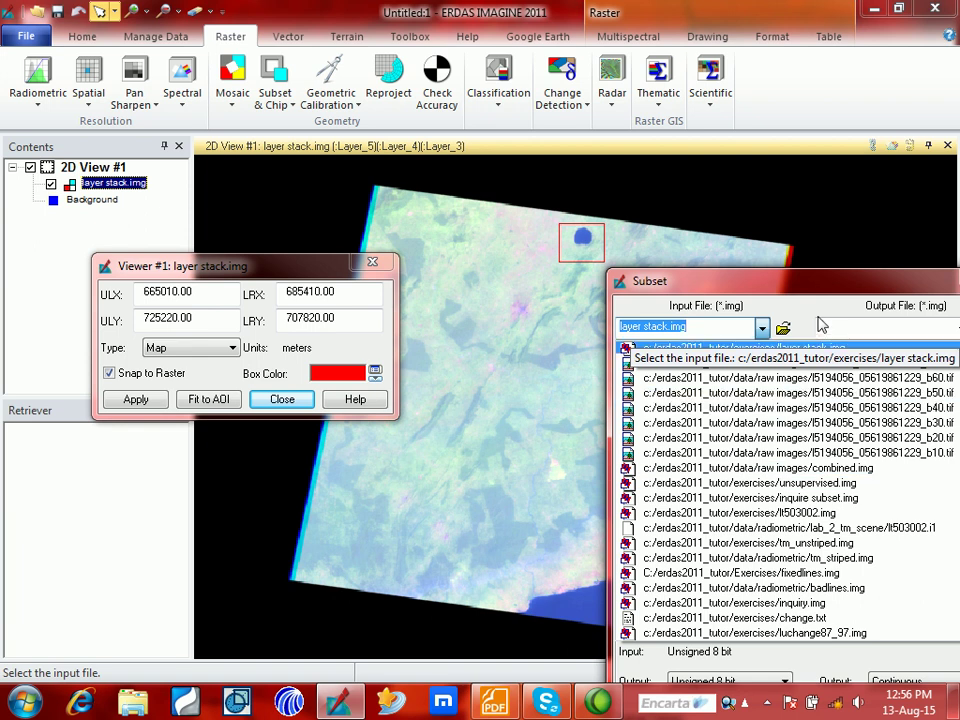
left_click(784, 290)
left_click_drag(784, 290, 653, 192)
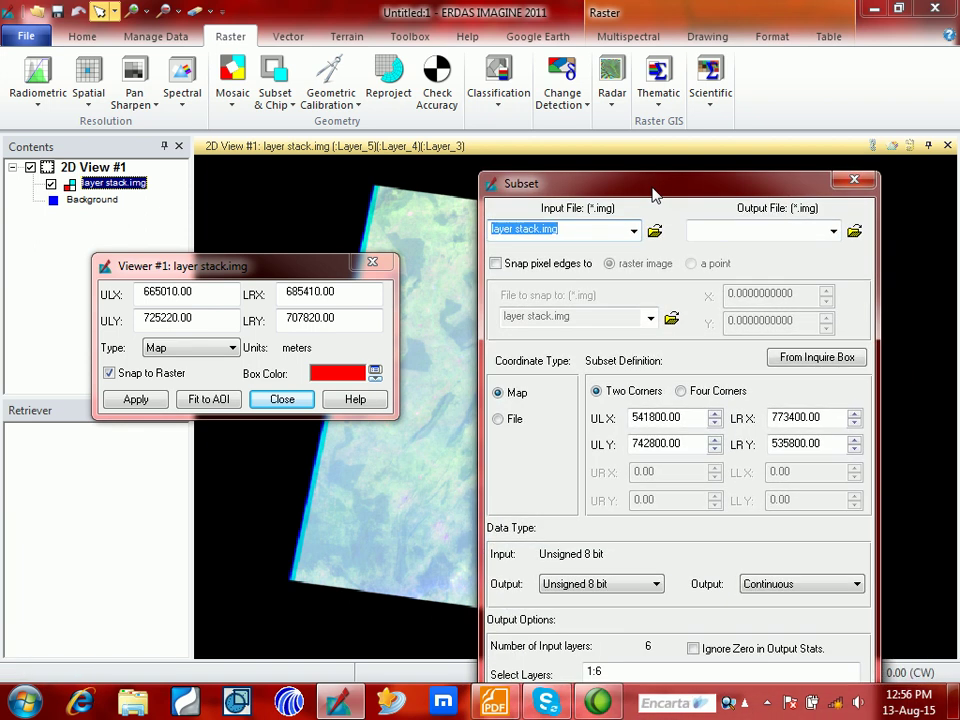
left_click(653, 231)
double_click(498, 386)
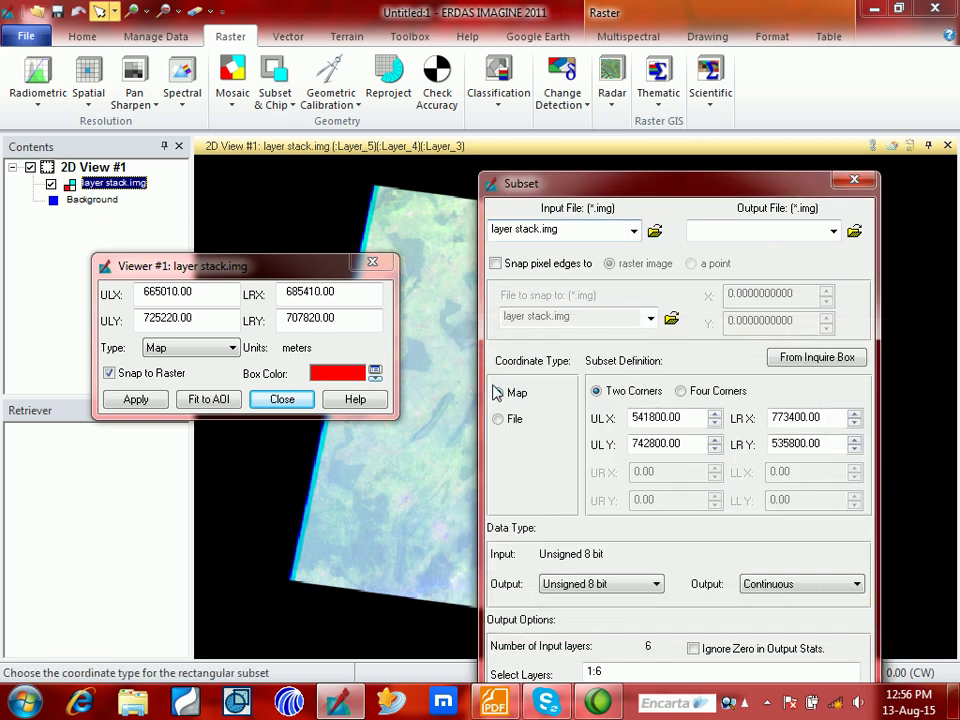
left_click(497, 392)
left_click_drag(660, 200, 589, 173)
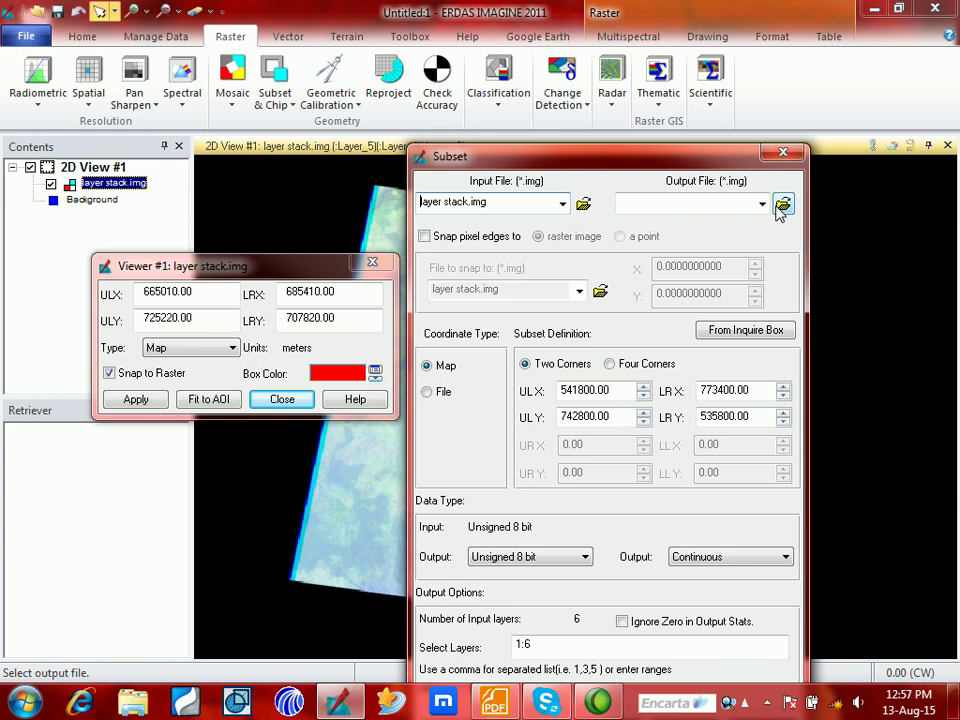
- Set the subset's output file to subset.img in the exercises folder and bring the whole Subset dialog into view
left_click(782, 205)
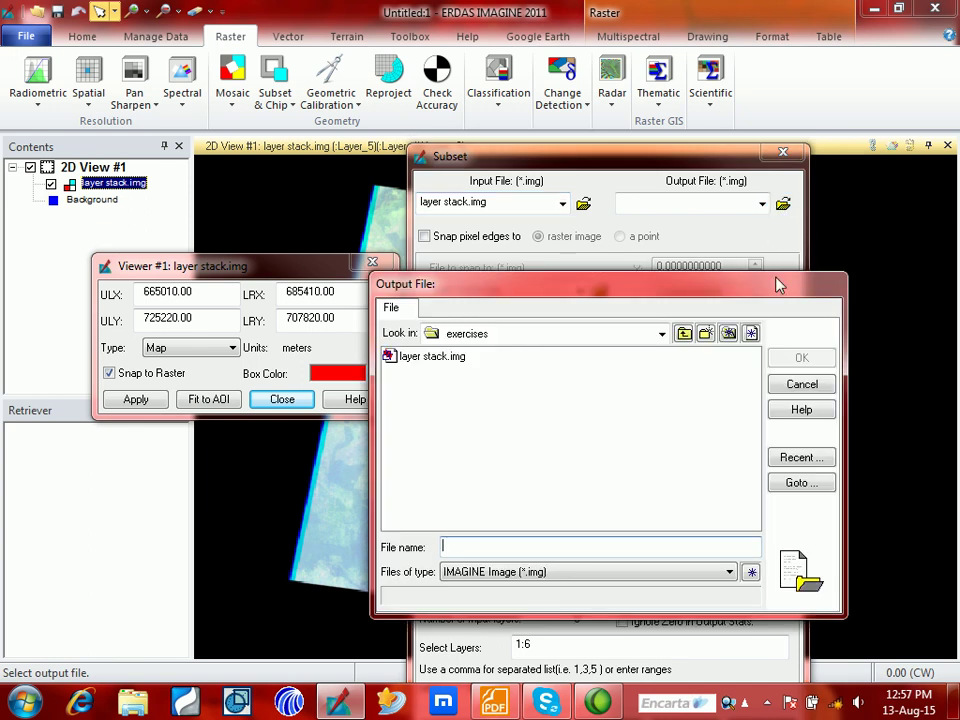
type("sub")
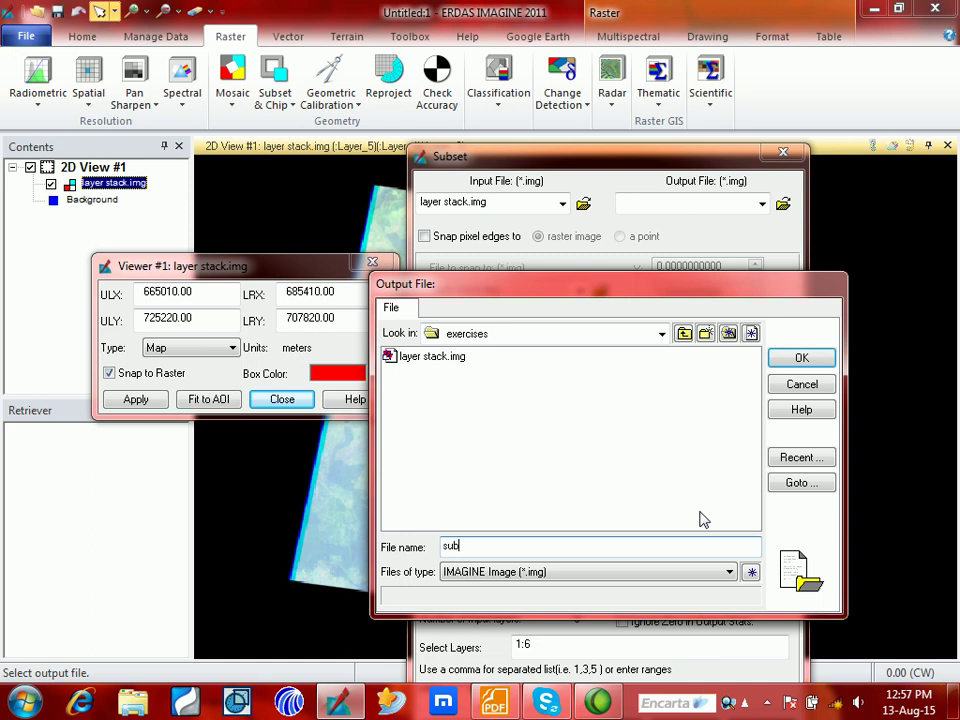
type("set")
left_click(802, 359)
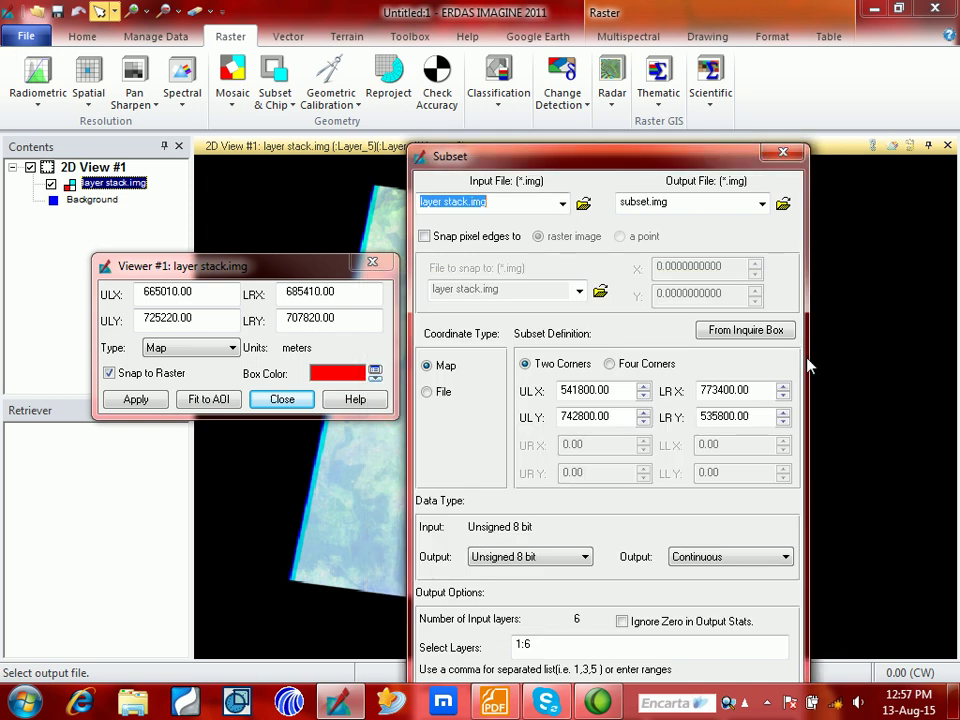
left_click_drag(557, 162, 656, 76)
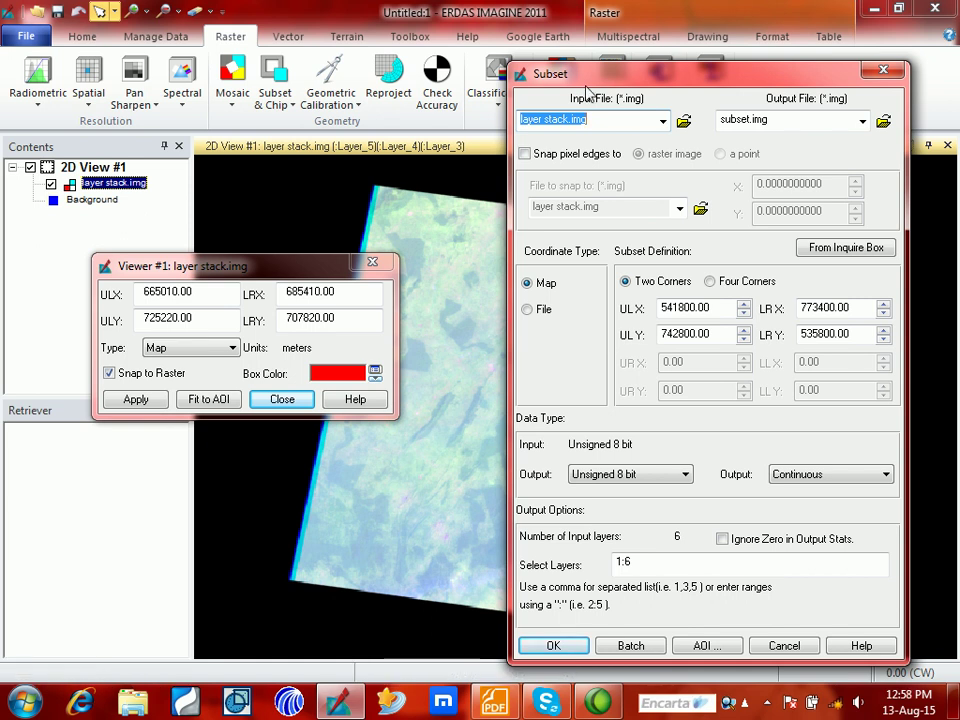
left_click_drag(592, 78, 522, 44)
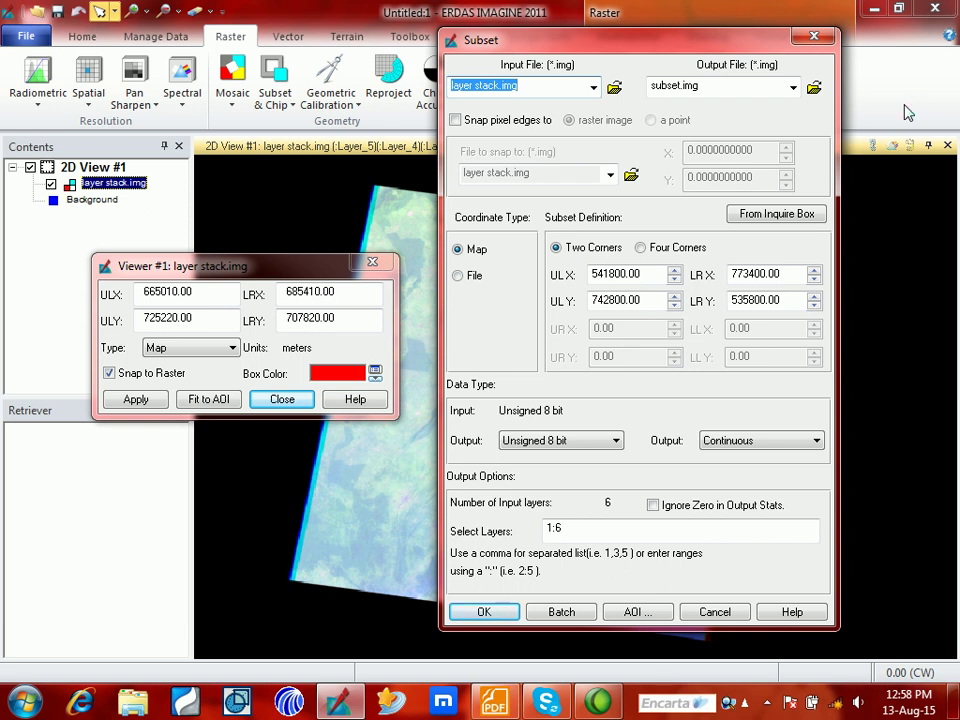
- Fill the subset's two corner coordinates from the Inquire Box: UL 665010, 725220 and LR 685410, 707820
left_click_drag(613, 51, 603, 53)
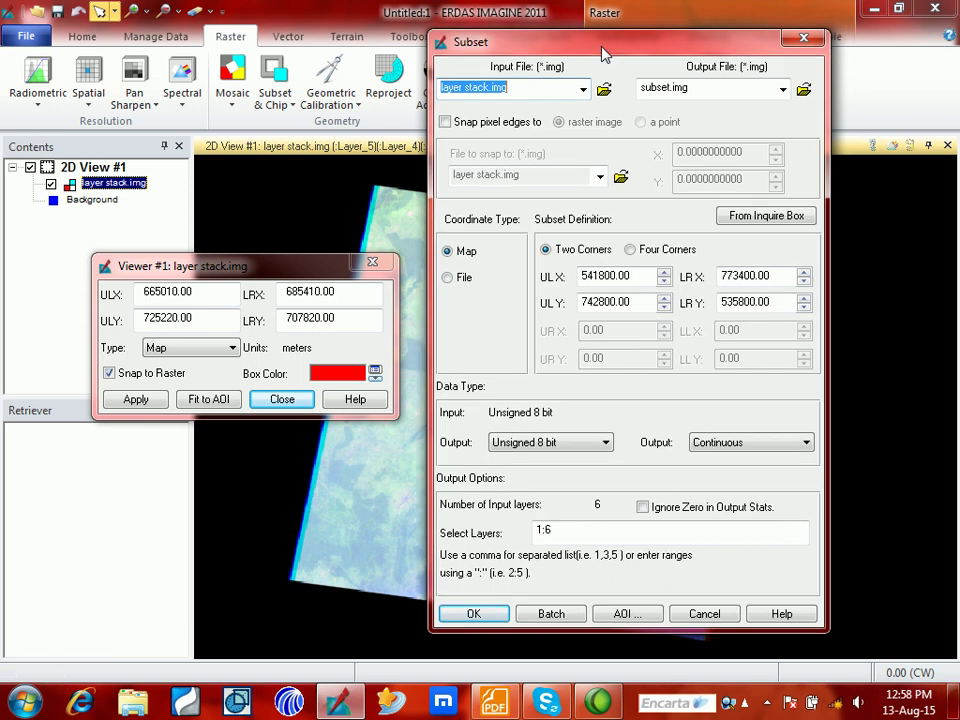
left_click_drag(603, 53, 766, 88)
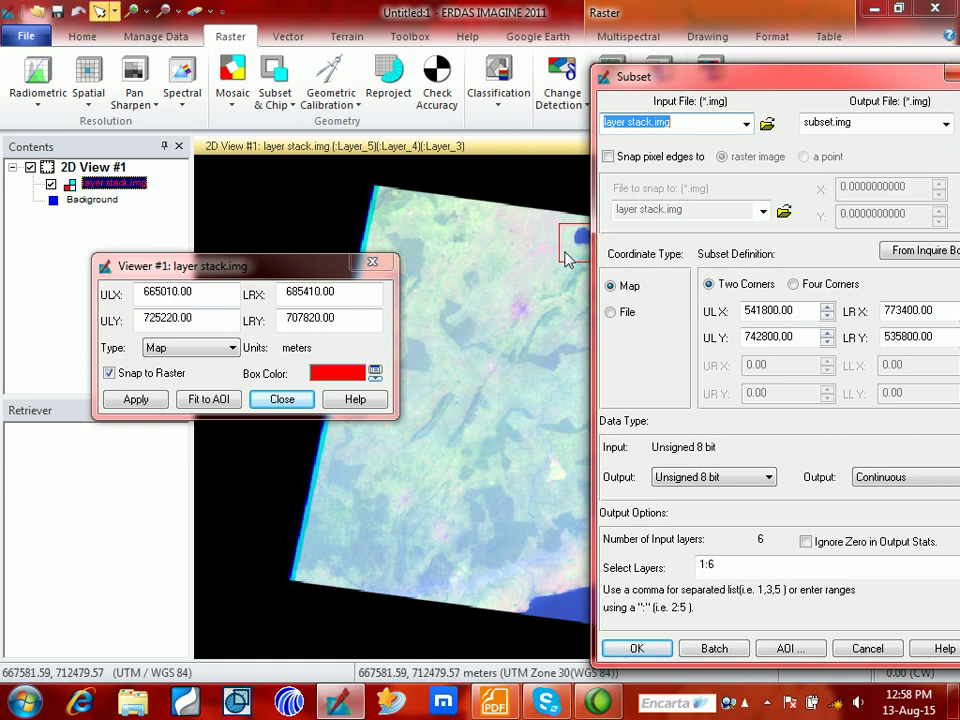
left_click_drag(768, 87, 678, 50)
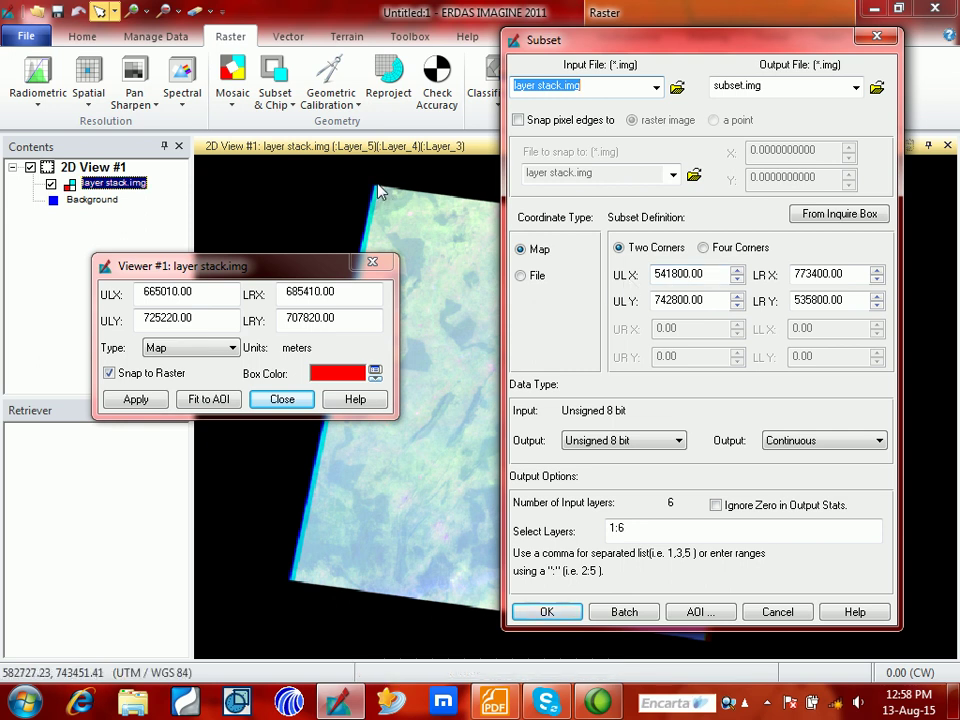
left_click_drag(540, 40, 401, 18)
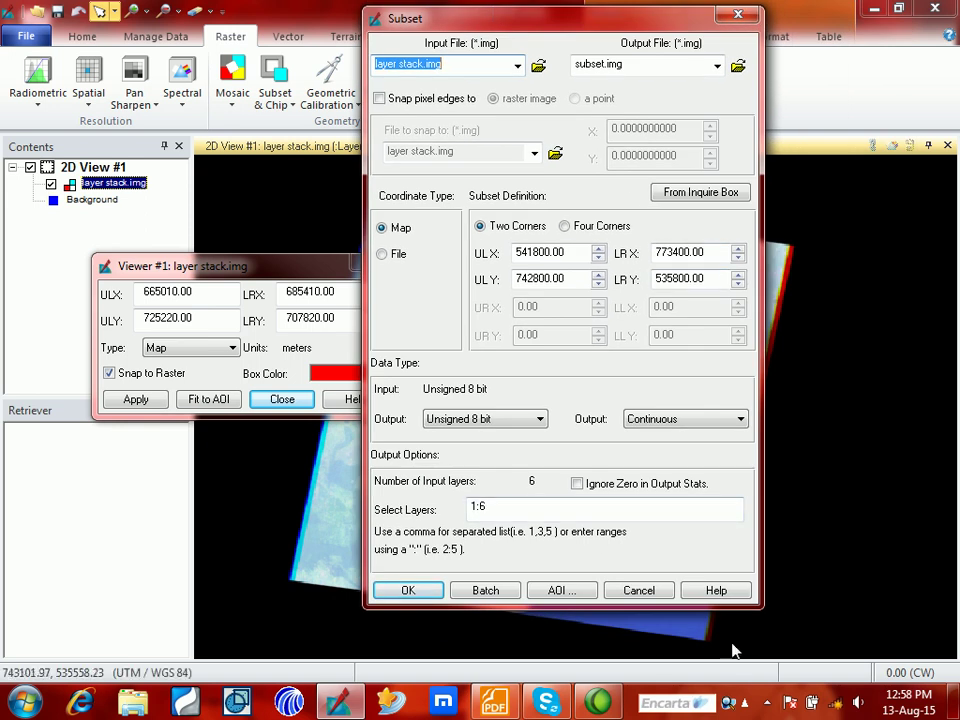
left_click_drag(506, 20, 798, 220)
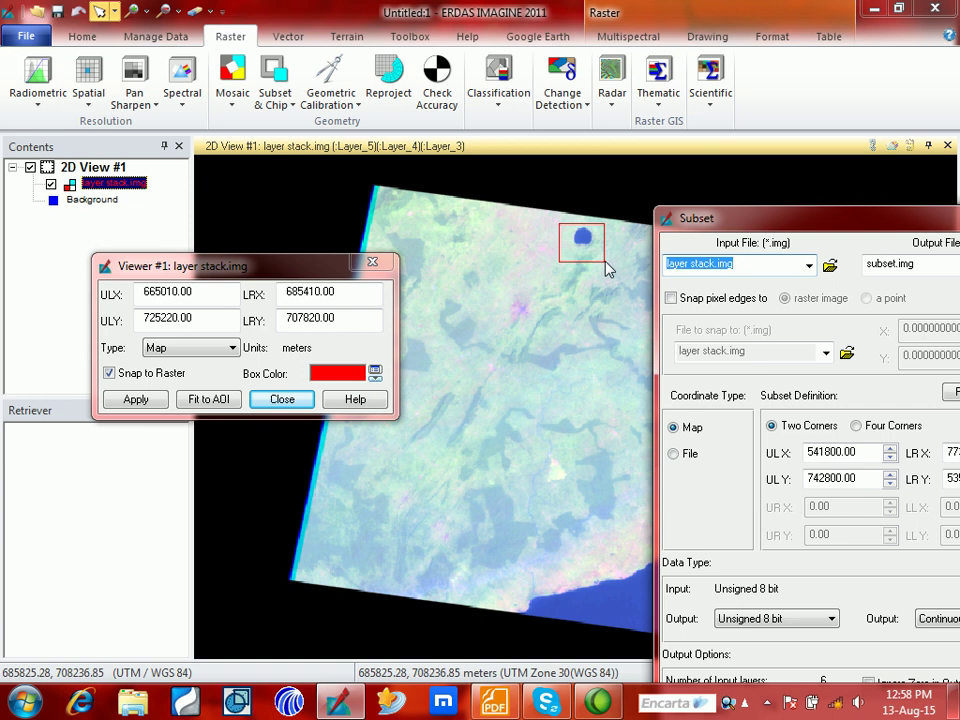
left_click_drag(808, 225, 650, 74)
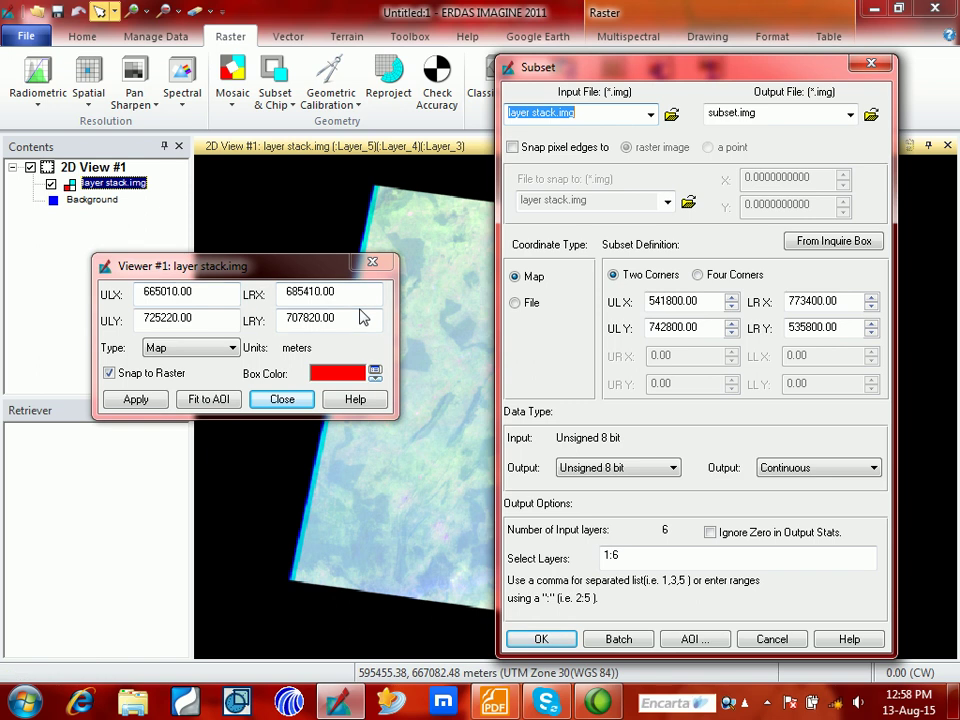
left_click(826, 243)
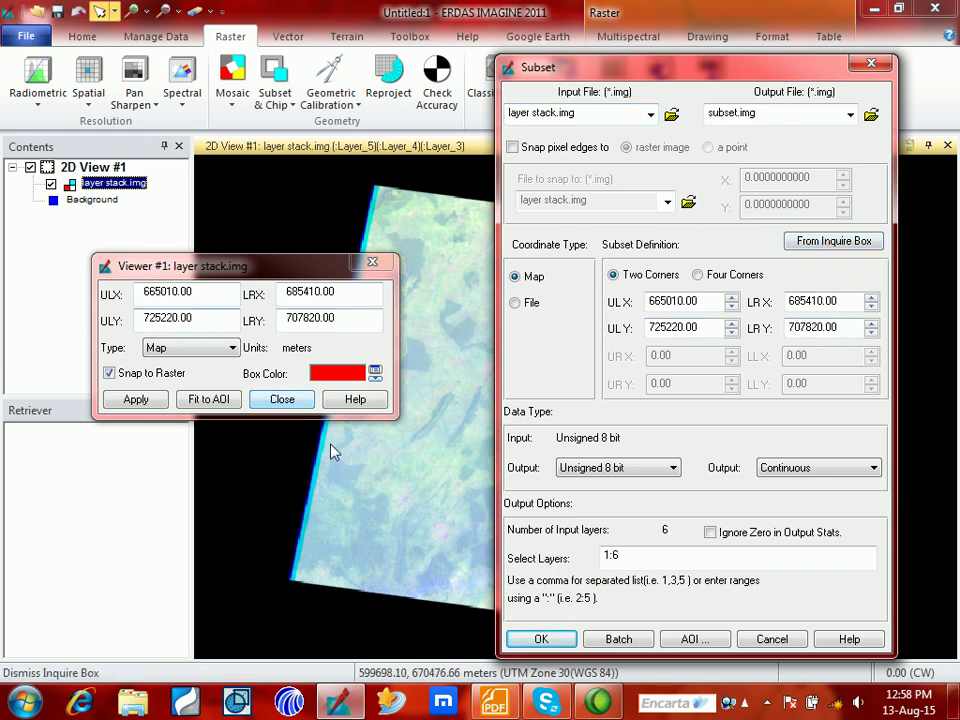
- Run the subset with Unsigned 8 bit continuous output and layers 1:6, and close the process list
left_click_drag(694, 76, 622, 34)
left_click(628, 257)
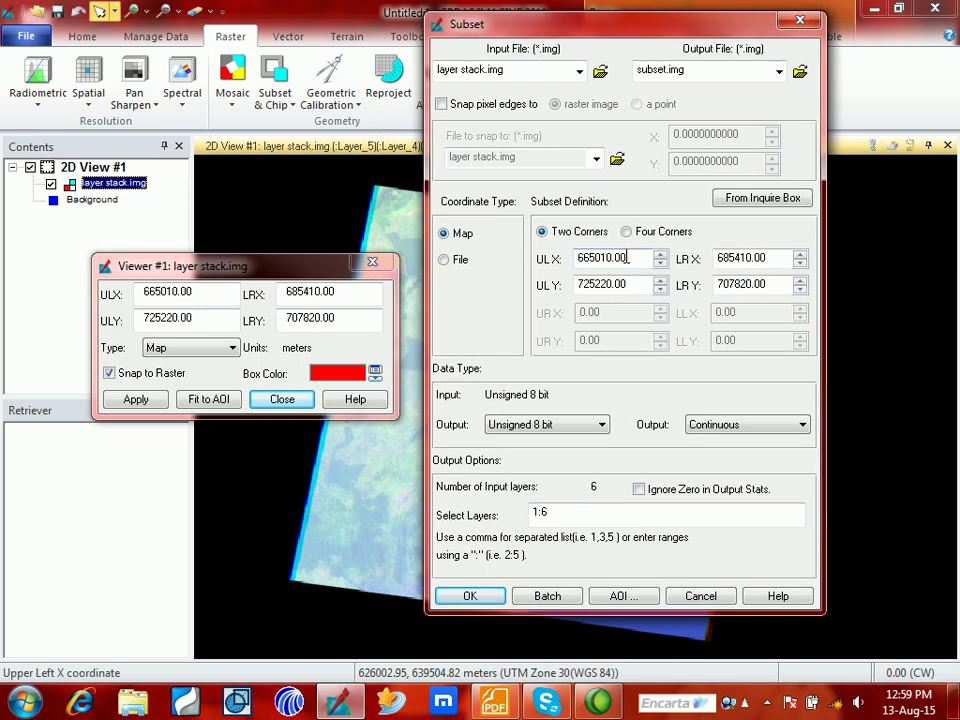
left_click_drag(607, 32, 585, 44)
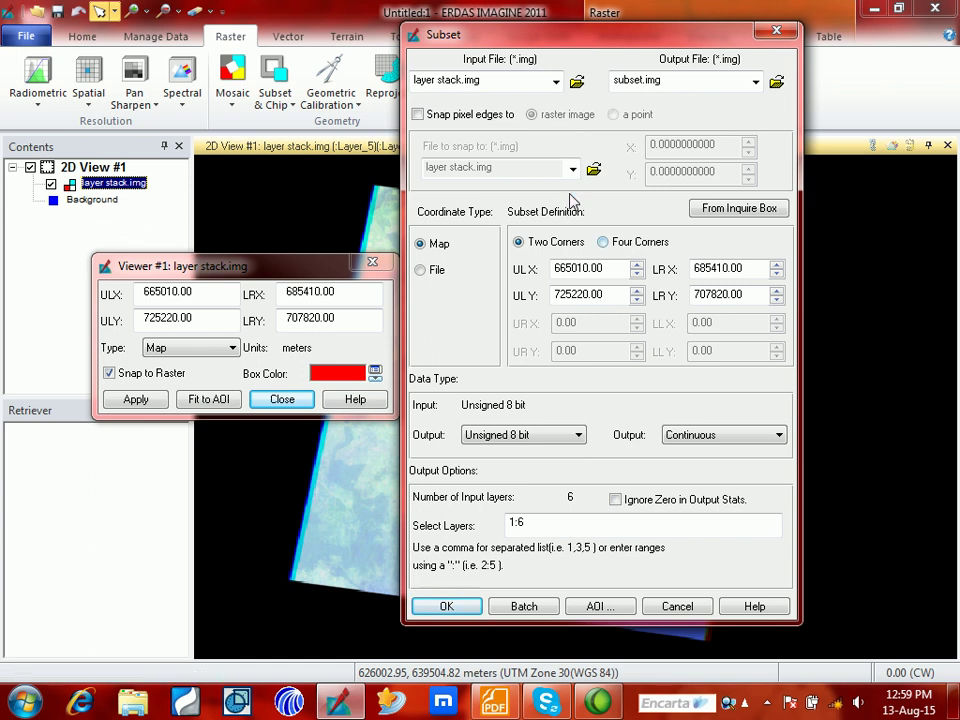
left_click(463, 609)
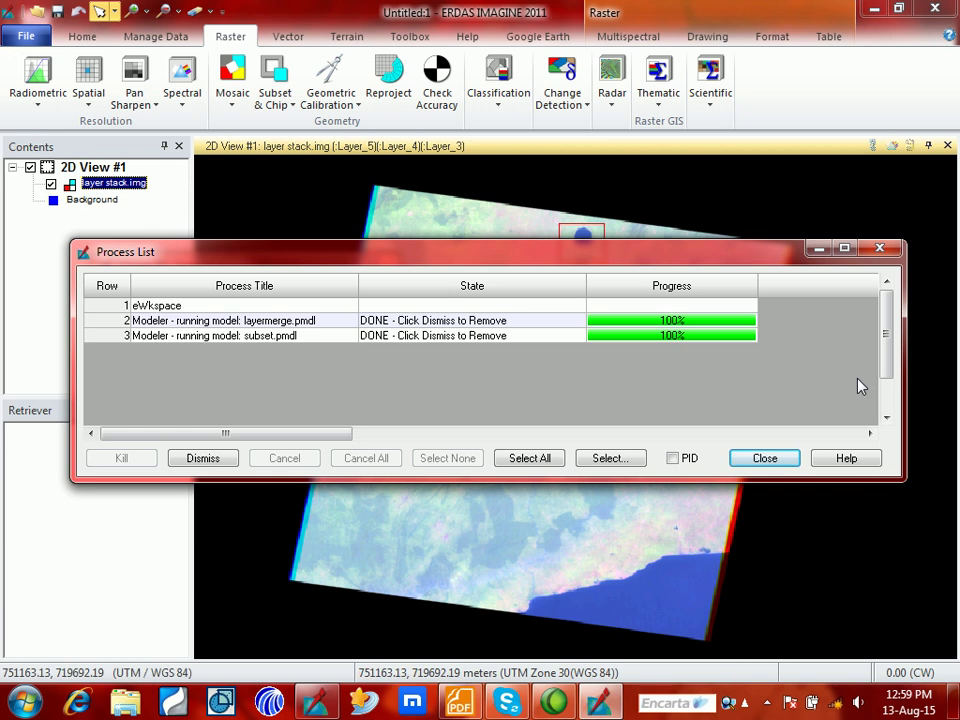
left_click(767, 459)
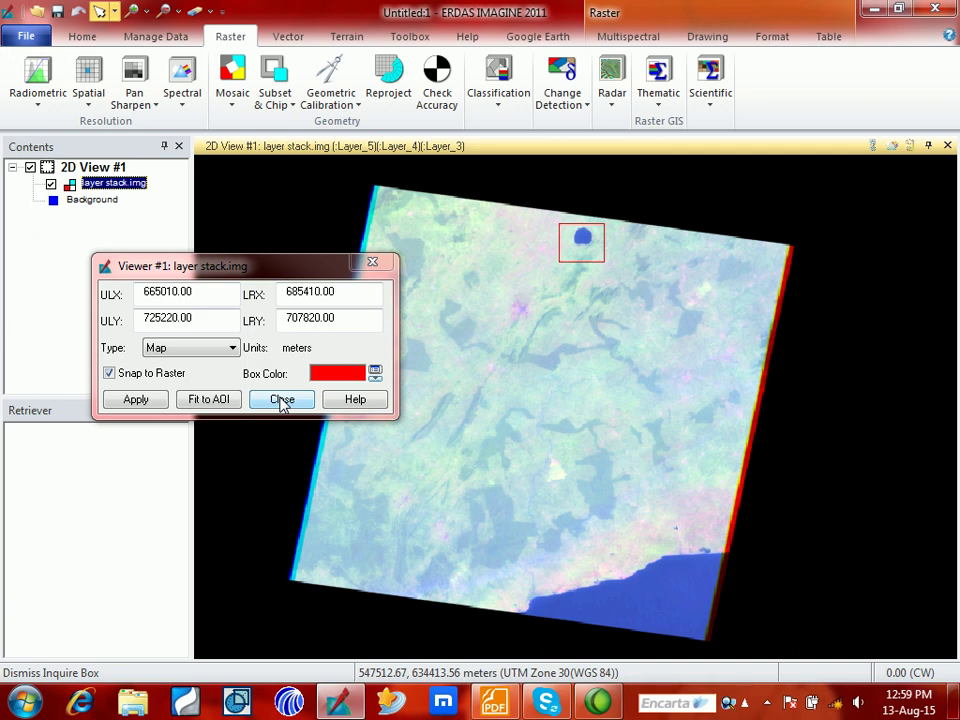
- Add subset.img from the exercises folder to the 2D view and close the Inquire Box
left_click(37, 11)
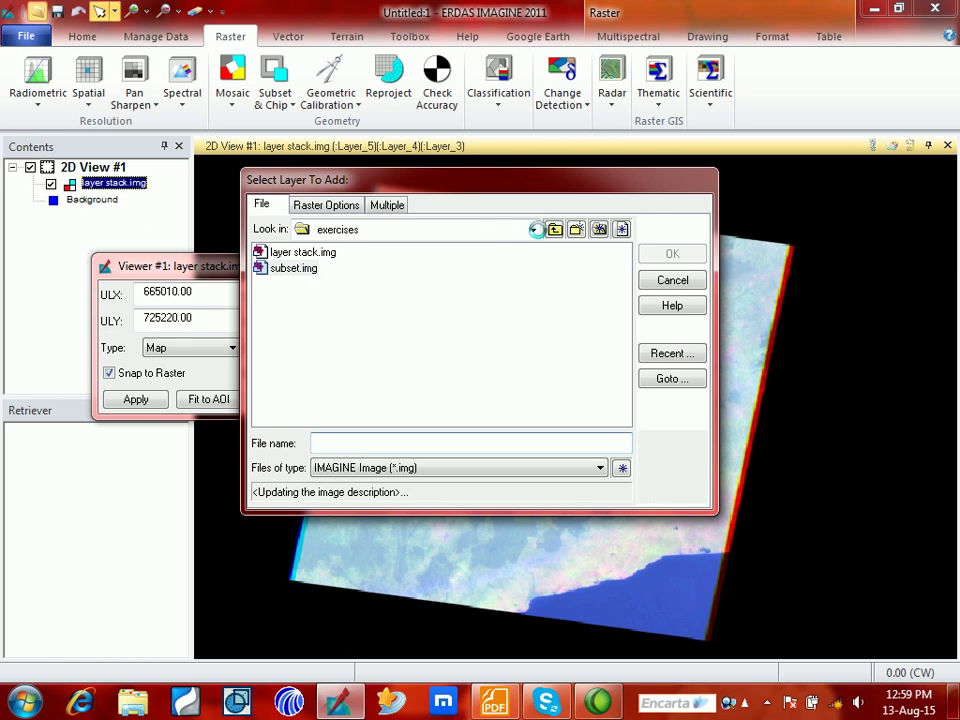
left_click(293, 270)
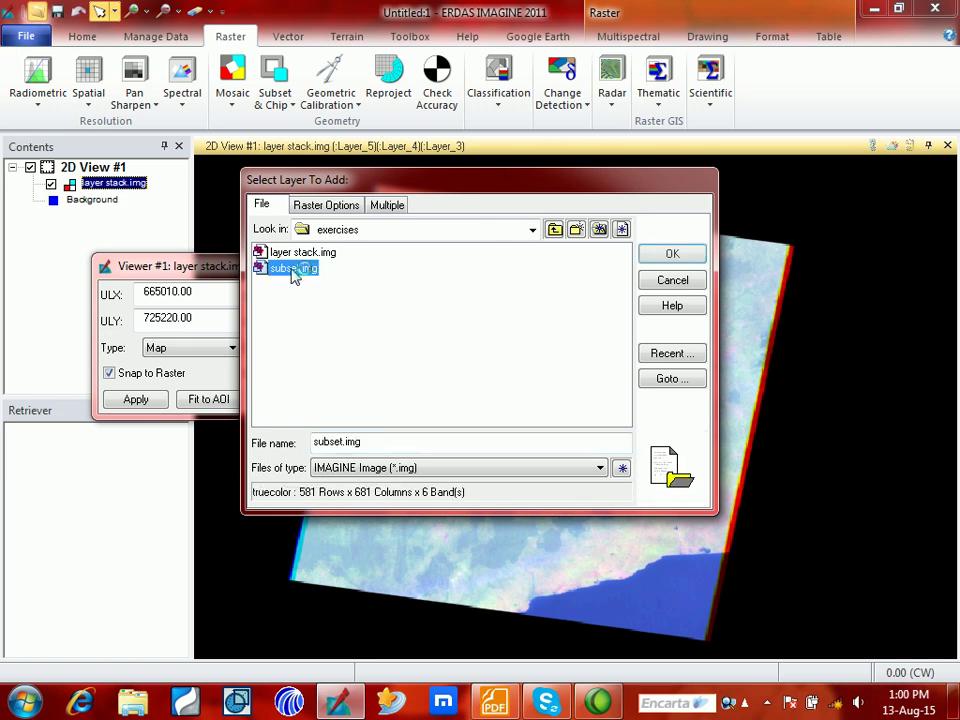
left_click(667, 254)
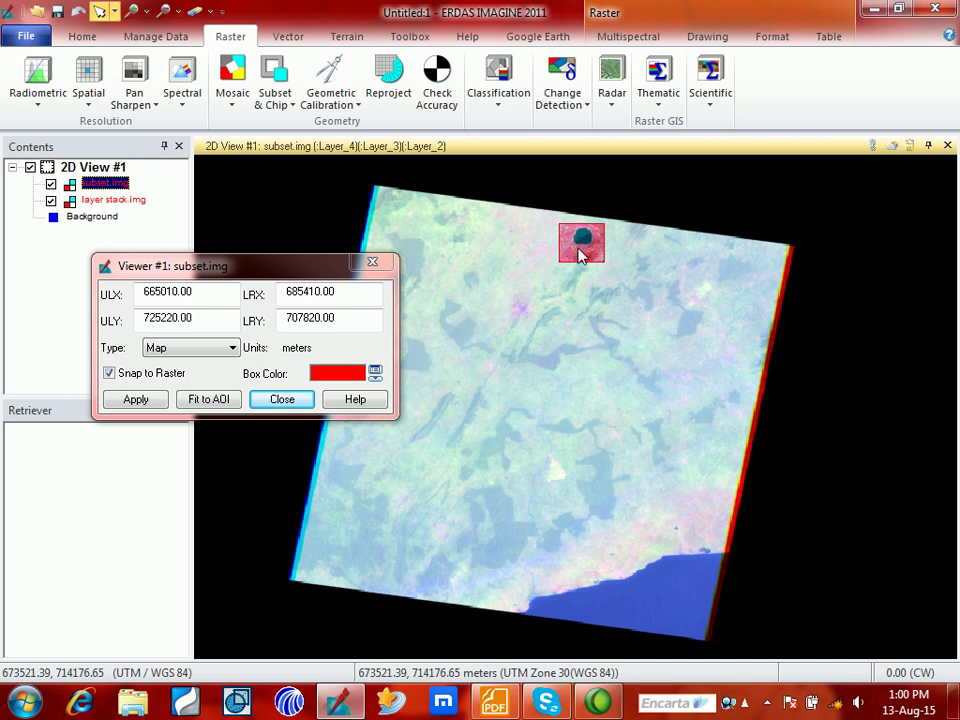
left_click(305, 400)
- Hide layer stack.img and fit the subset.img layer to the window
left_click(84, 40)
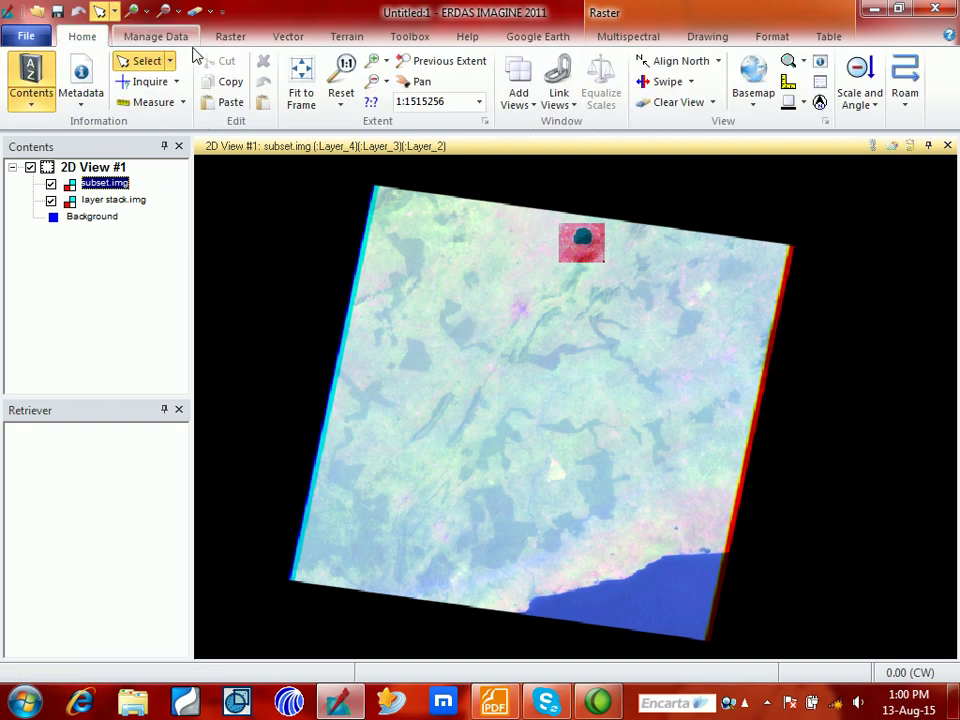
left_click_drag(596, 253, 598, 300)
scroll(562, 274, "up", 2)
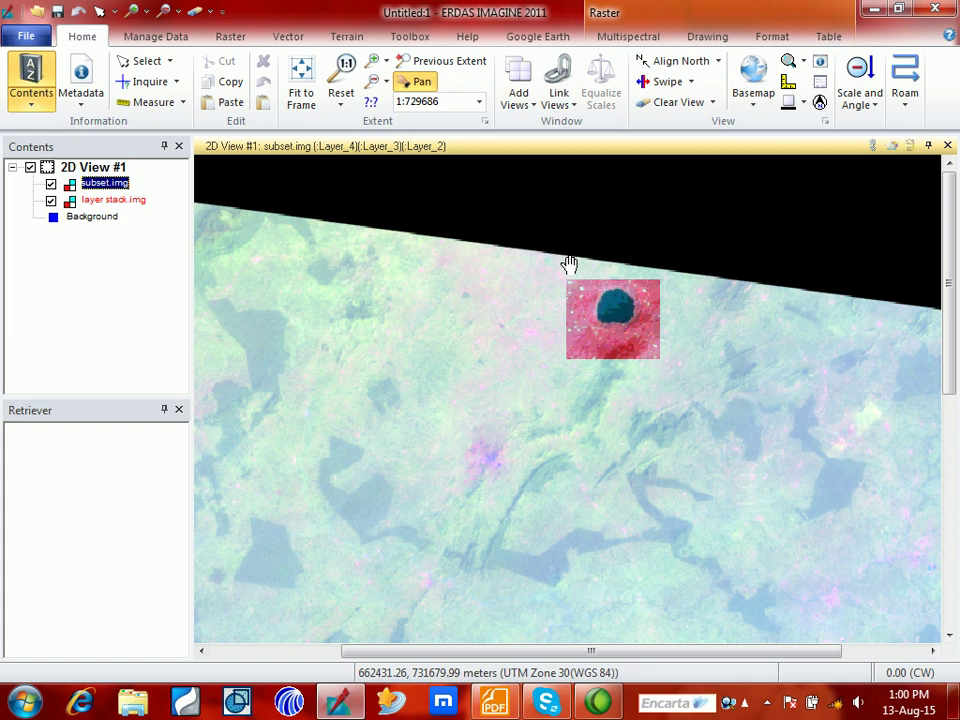
scroll(606, 305, "up", 2)
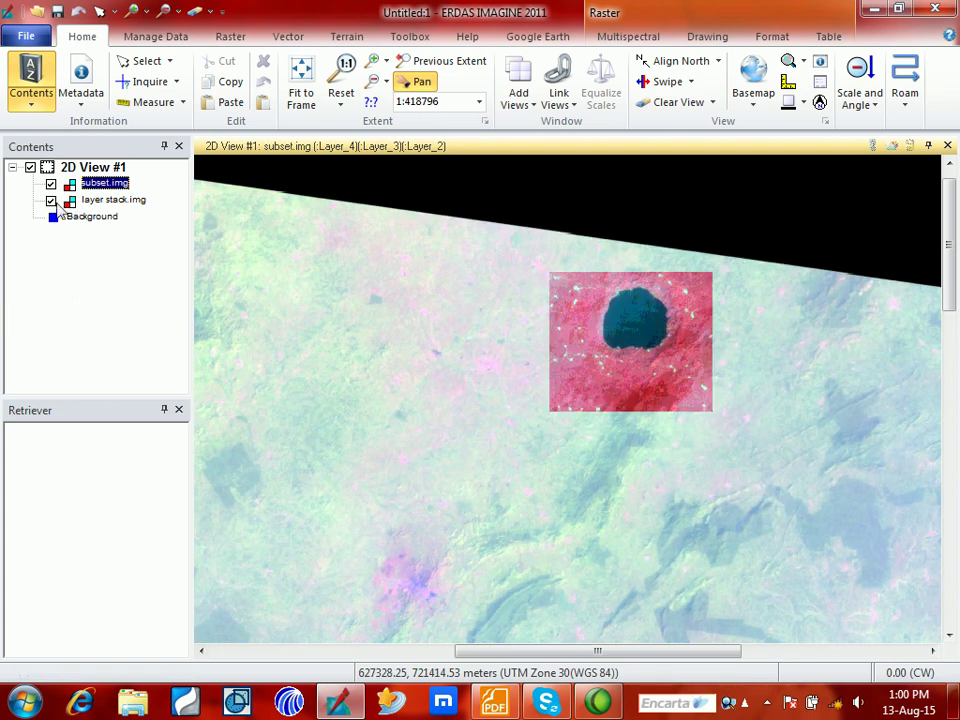
left_click(51, 200)
right_click(107, 184)
left_click(192, 345)
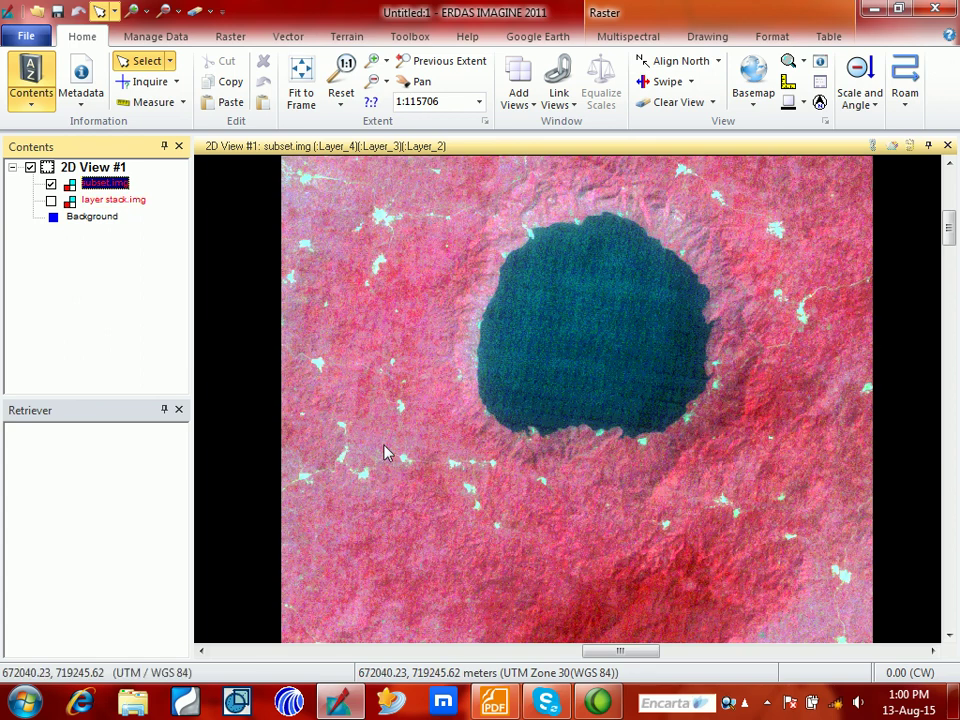
- Display subset.img in the TM False Natural Color band combination
left_click(372, 60)
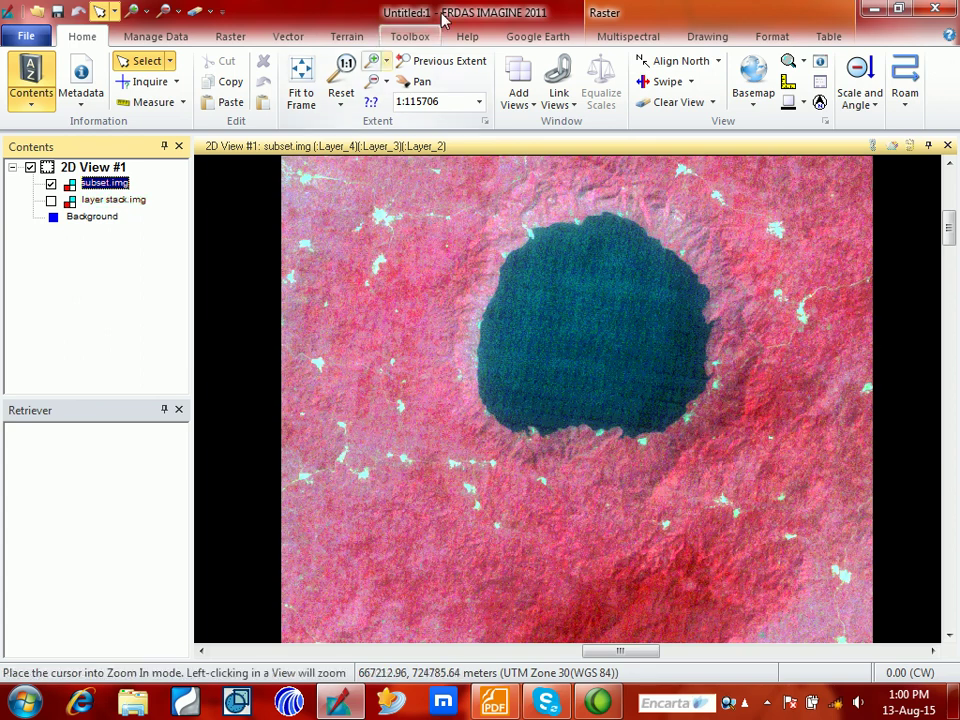
left_click(628, 40)
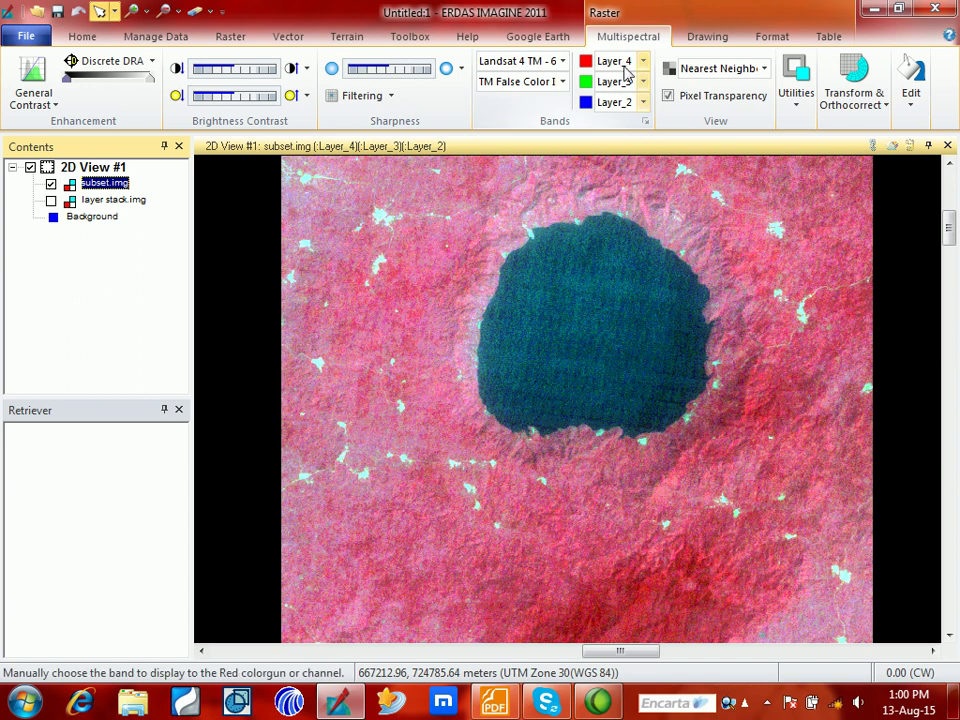
left_click(564, 83)
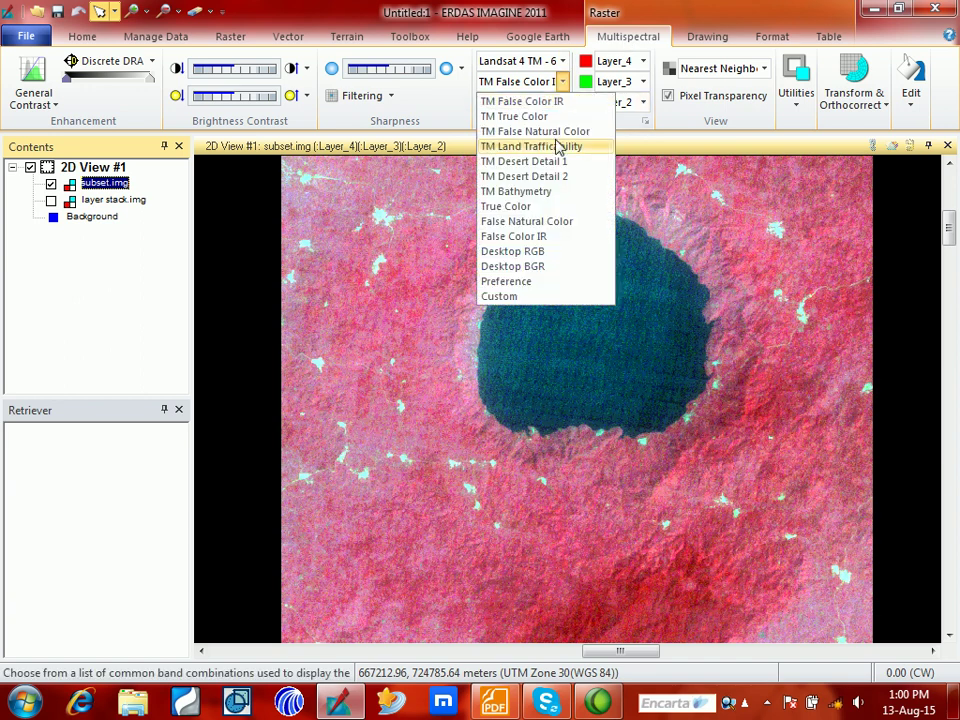
left_click(557, 133)
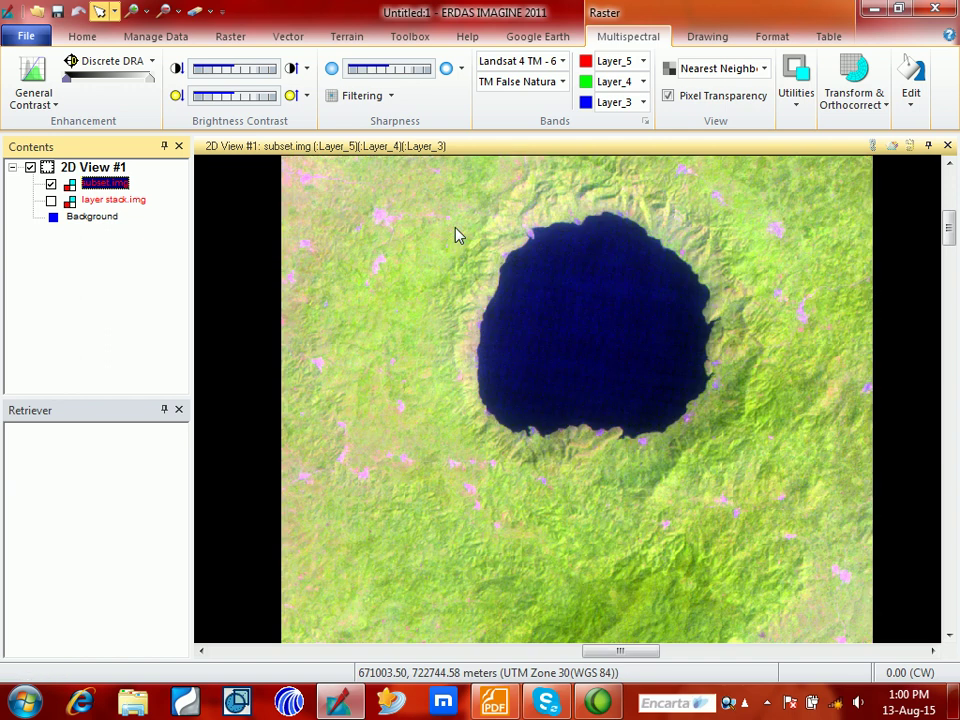
left_click(114, 200)
right_click(101, 185)
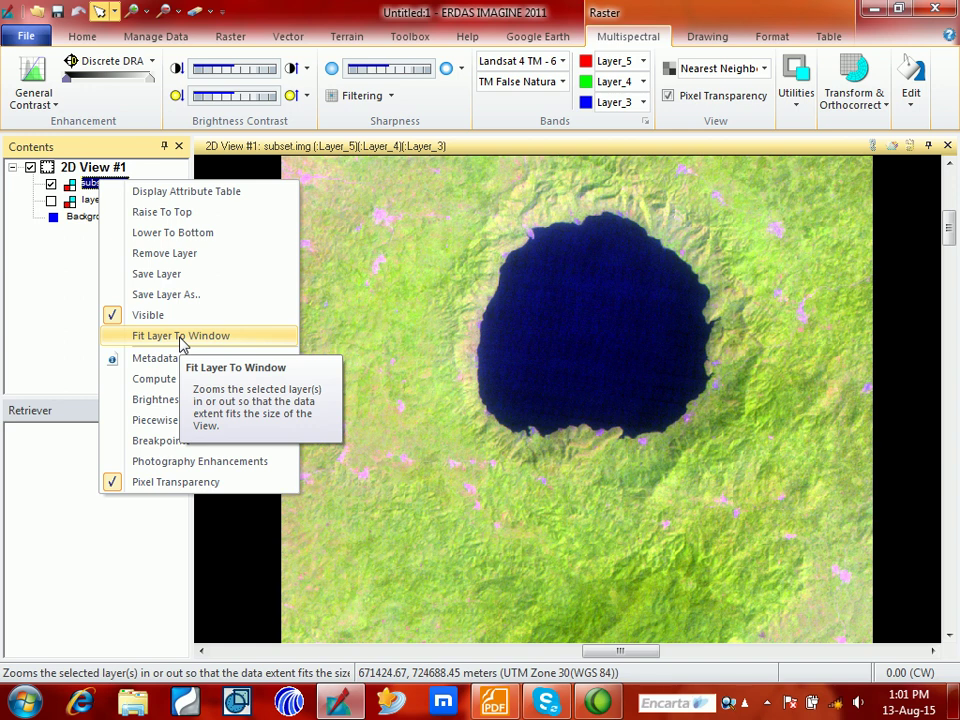
left_click(75, 205)
- Assign Layer_4, Layer_3 and Layer_2 to the red, green and blue channels of layer stack.img
left_click(88, 201)
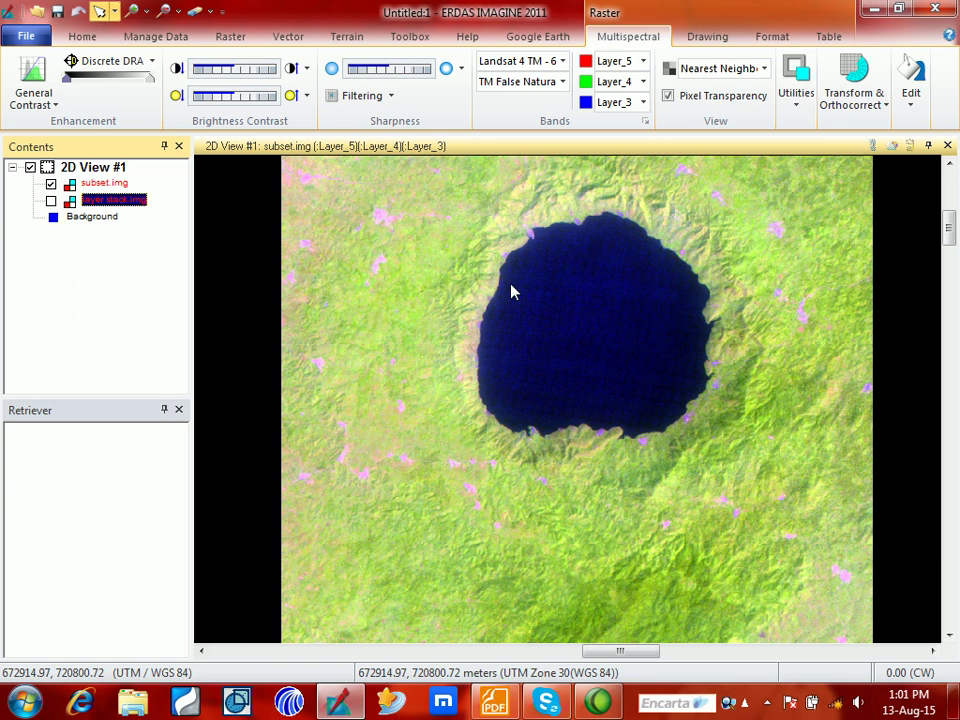
left_click(643, 61)
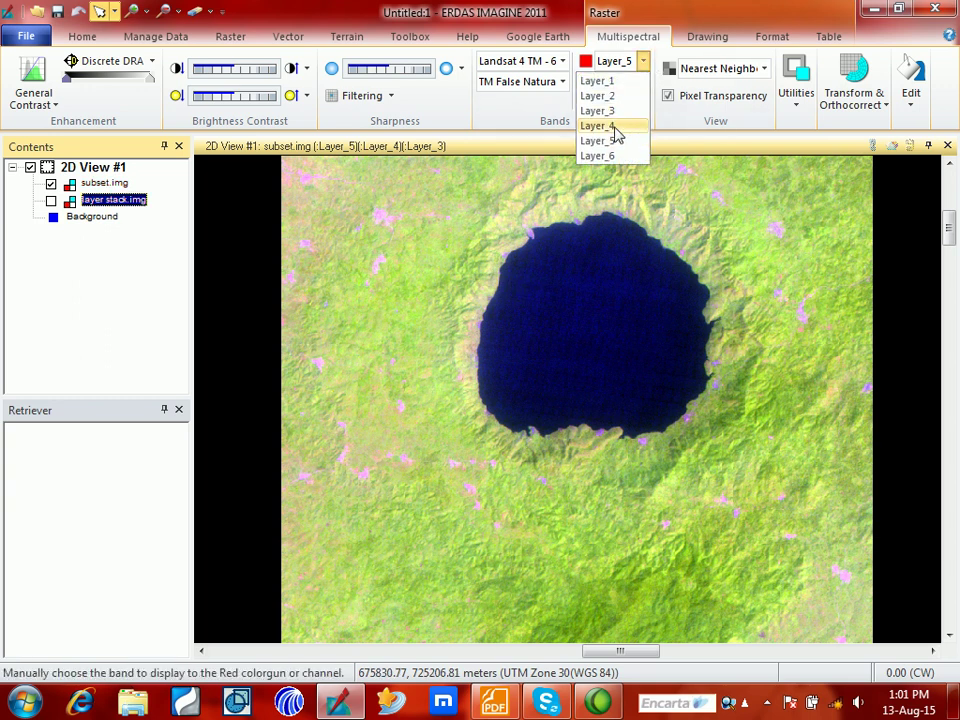
left_click(619, 127)
left_click(643, 83)
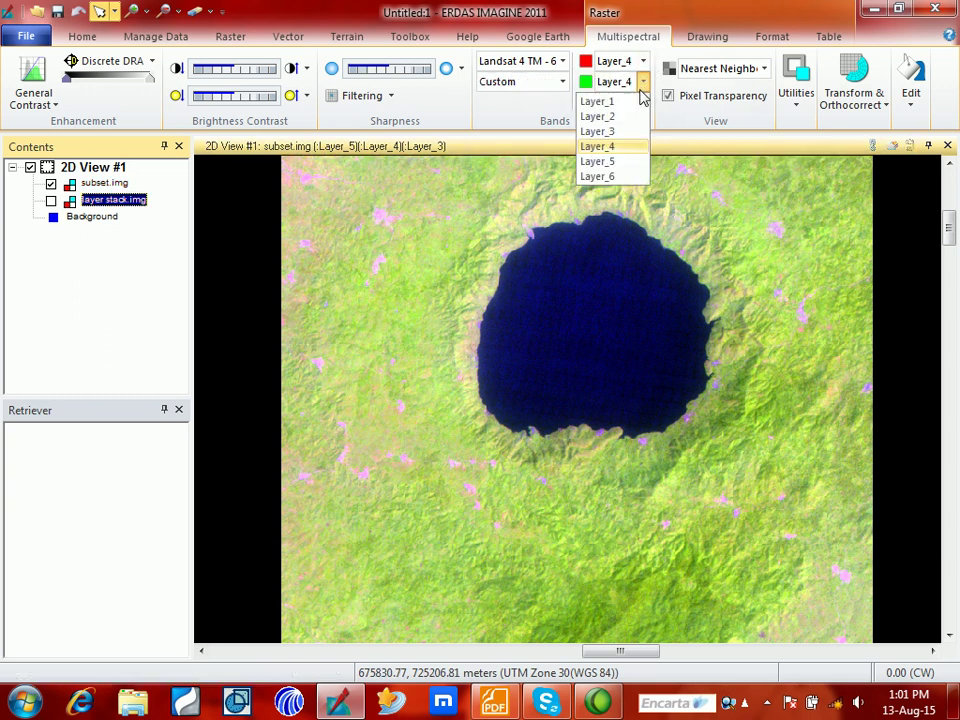
left_click(614, 132)
left_click(644, 104)
left_click(622, 139)
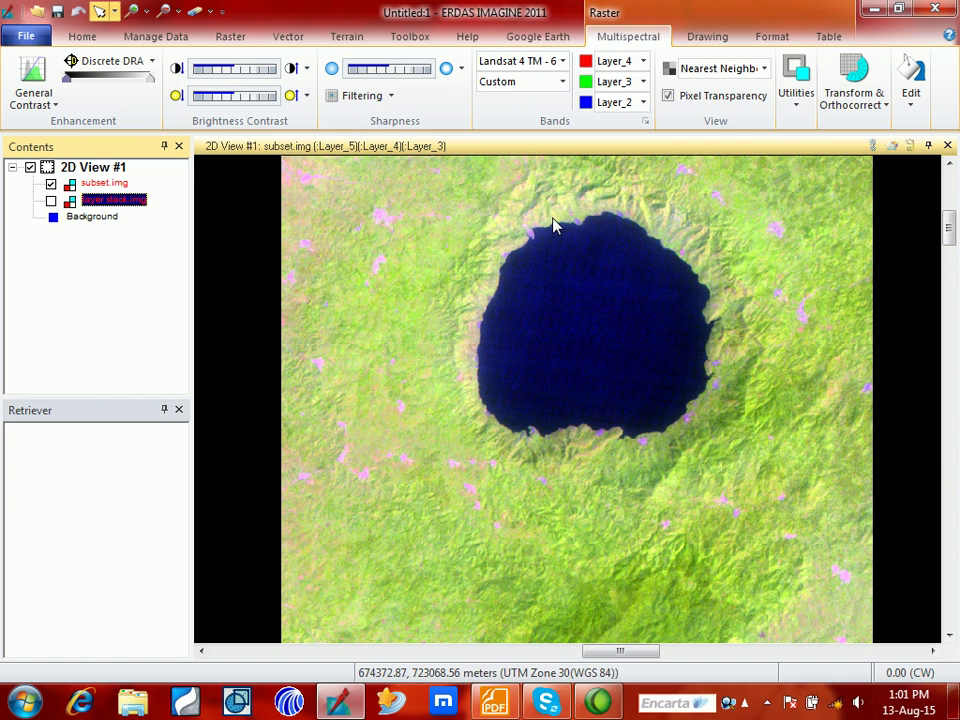
- Make subset.img the active layer and examine the lake and its surroundings across the whole subset
left_click(594, 309)
scroll(594, 309, "down", 6)
scroll(577, 258, "up", 2)
scroll(577, 258, "up", 3)
scroll(577, 258, "down", 2)
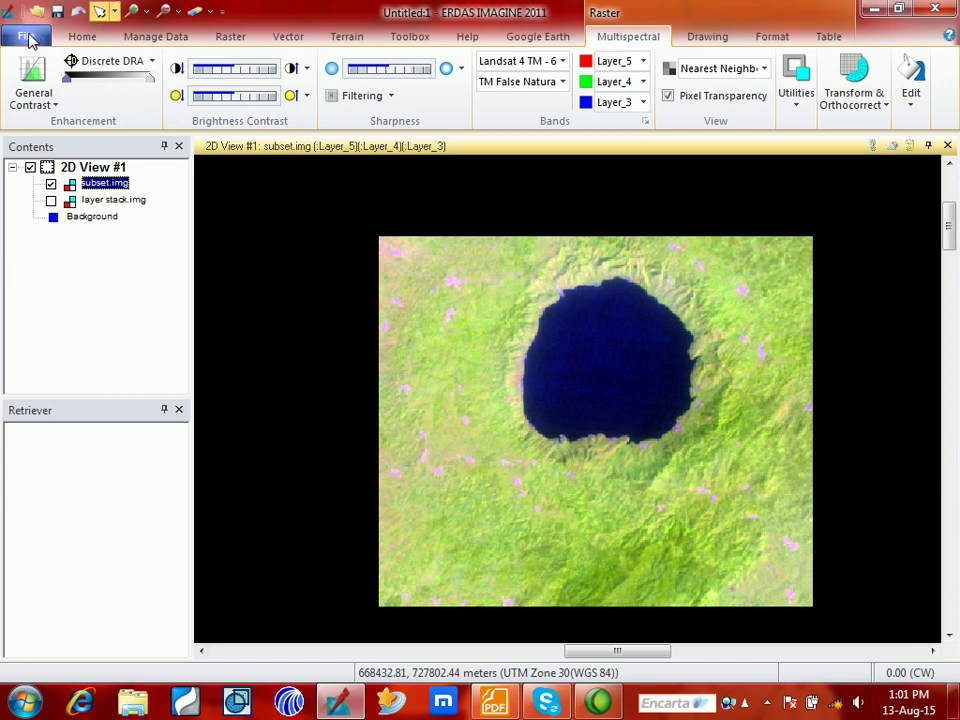
left_click(72, 38)
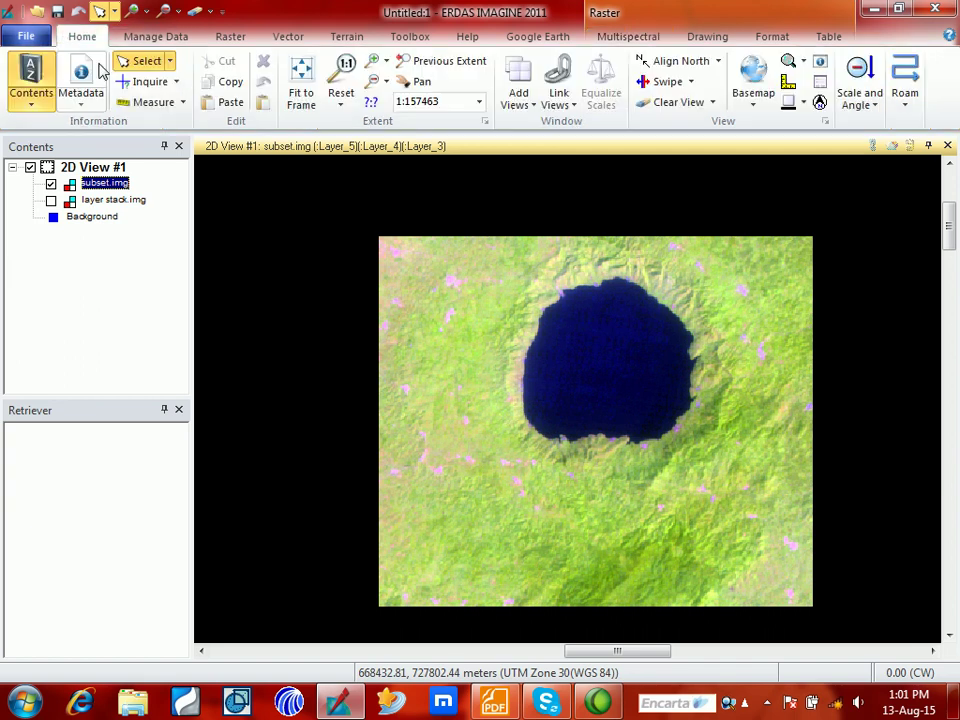
left_click(415, 81)
left_click_drag(510, 259, 484, 229)
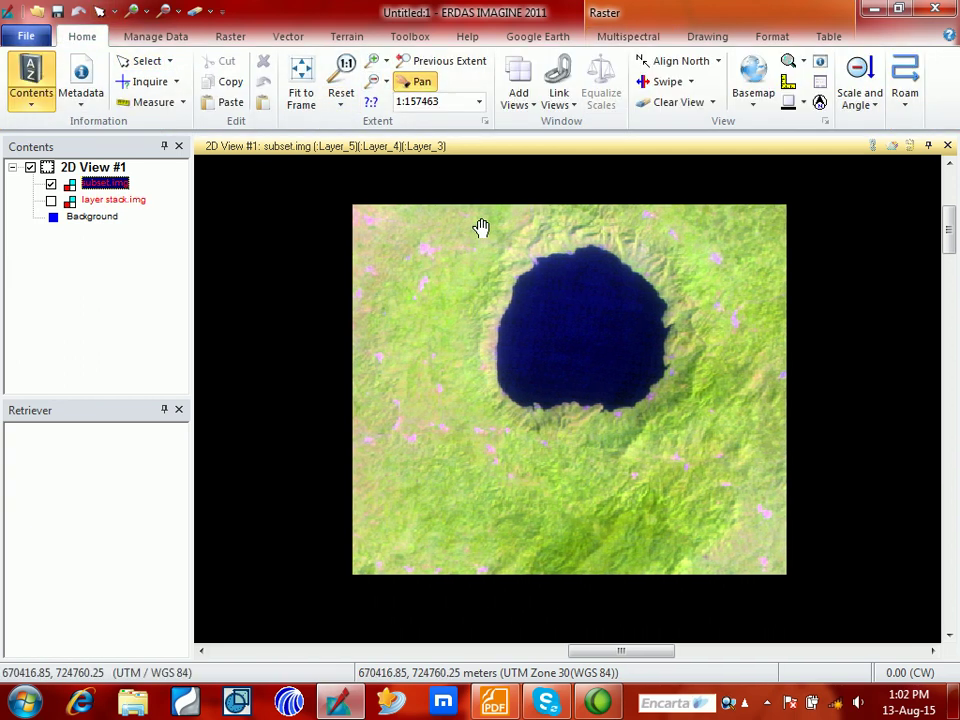
scroll(608, 214, "up", 1)
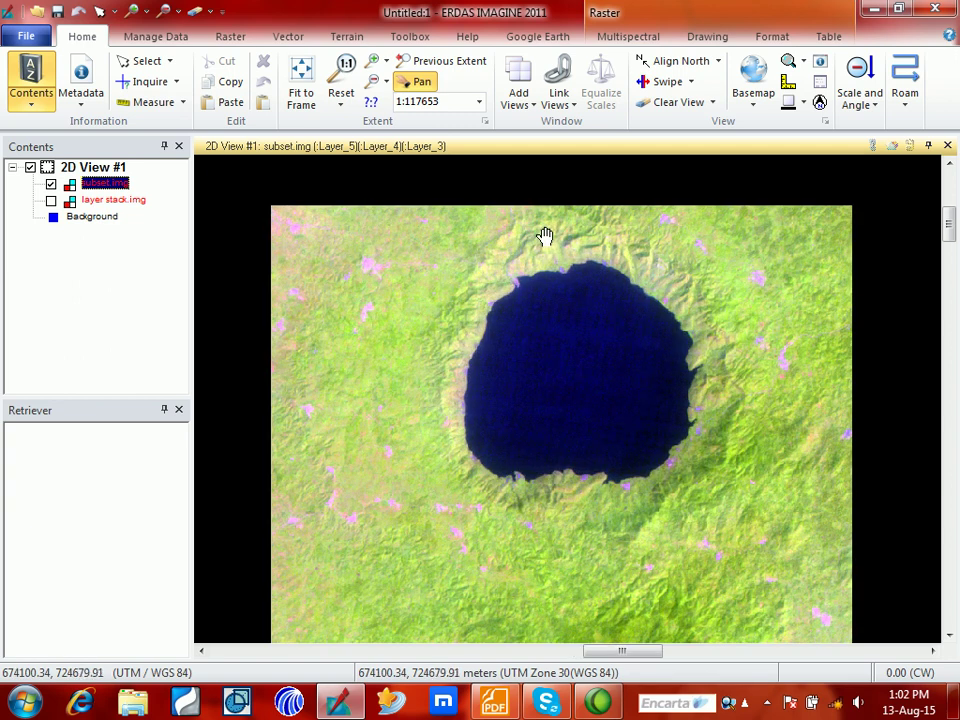
left_click_drag(545, 237, 551, 208)
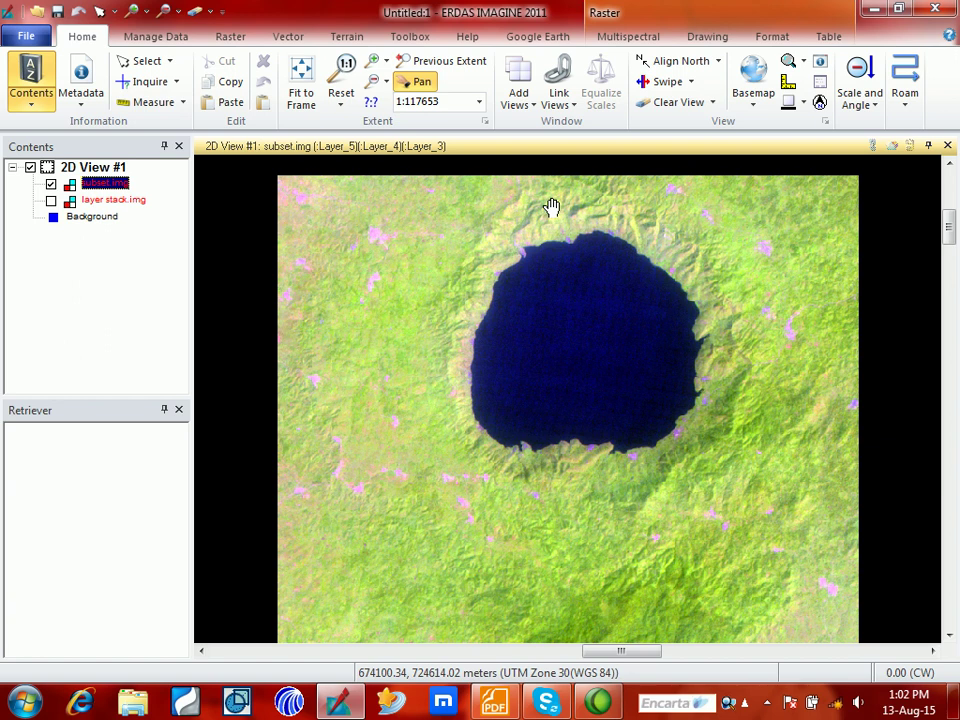
- Display subset.img in the TM False Color IR band combination
left_click(600, 36)
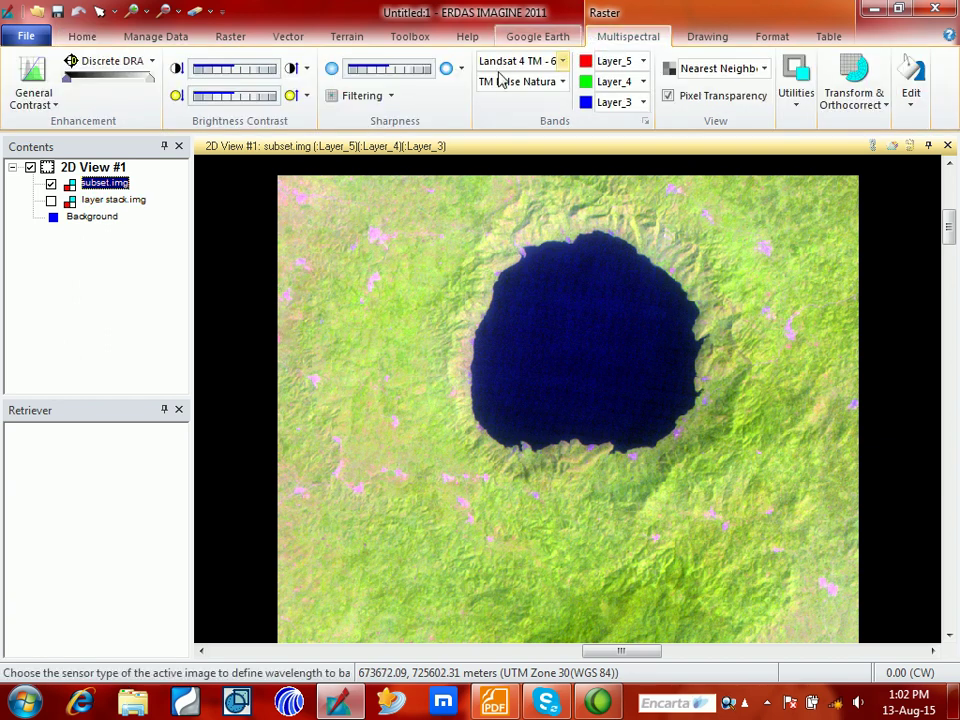
left_click(559, 82)
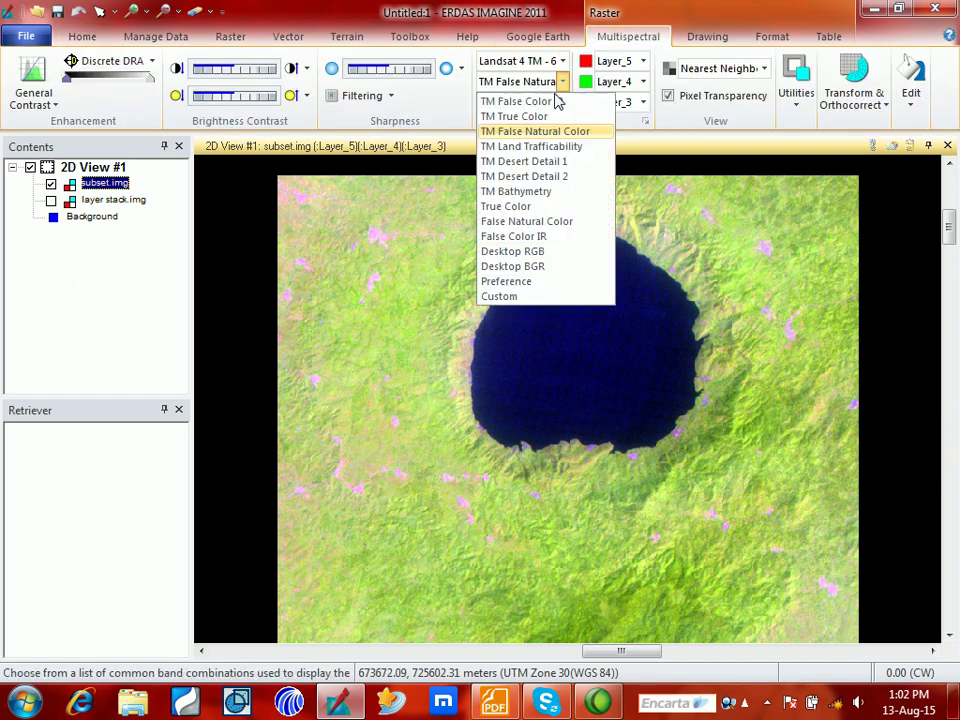
left_click(551, 101)
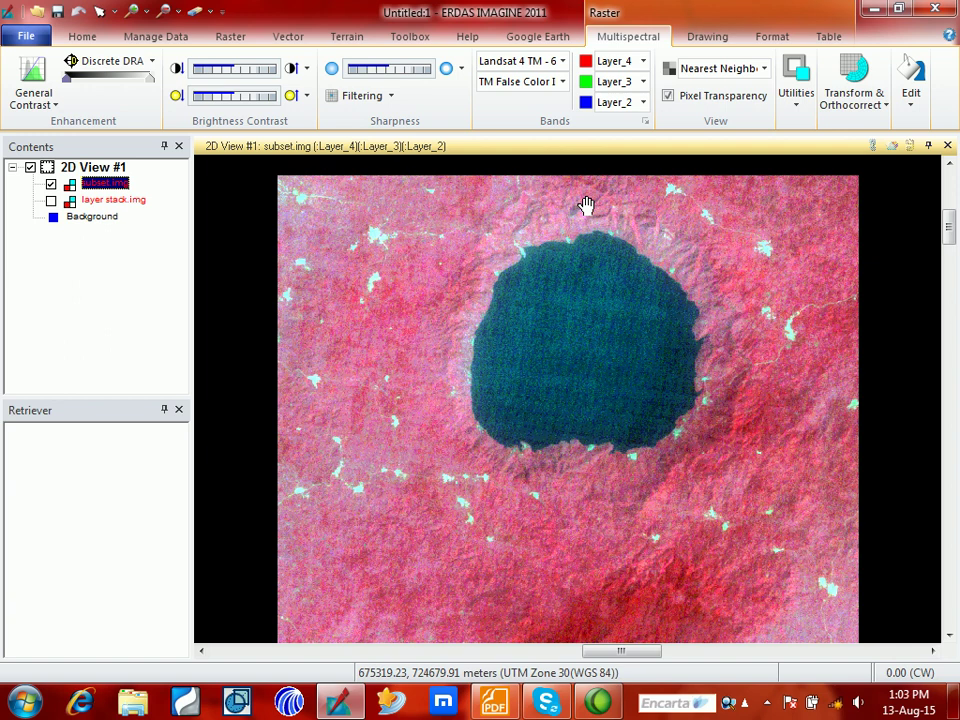
left_click_drag(617, 418, 611, 379)
scroll(598, 341, "up", 1)
scroll(598, 340, "down", 2)
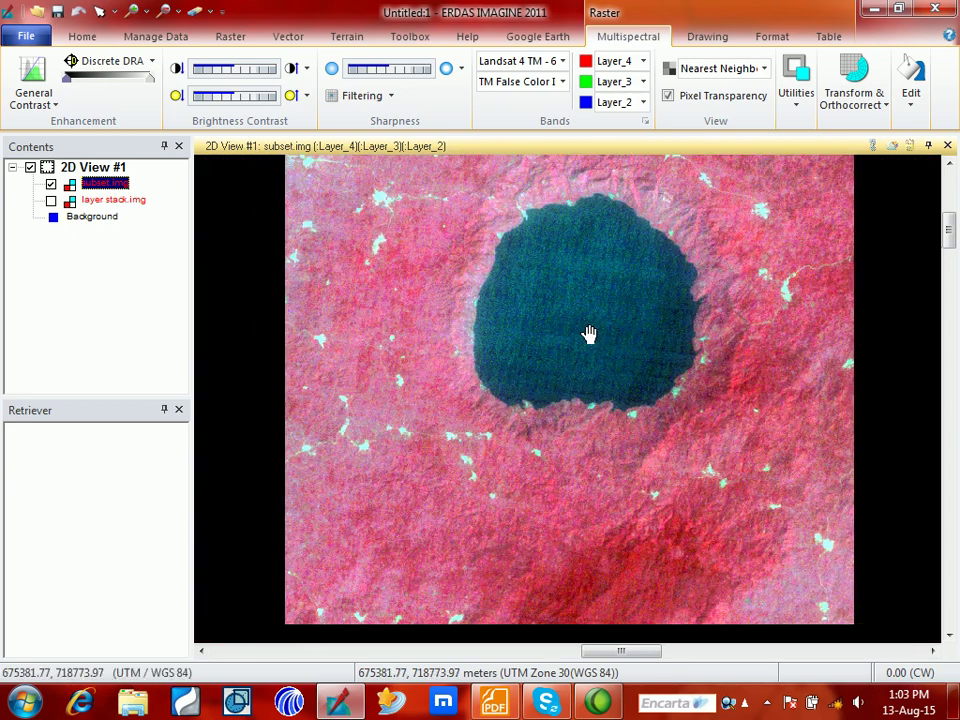
mouse_move(592, 336)
left_mouse_down()
mouse_move(593, 366)
mouse_move(587, 357)
mouse_move(591, 347)
mouse_move(596, 358)
left_mouse_up()
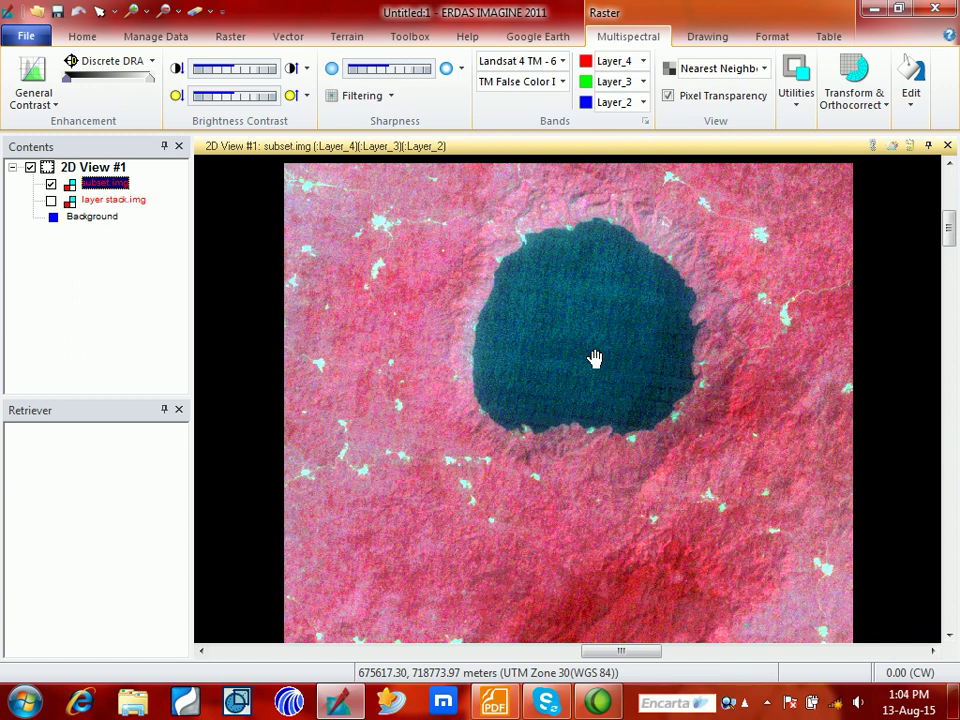
- Set up an unsupervised Isodata classification of subset.img with unsupervised.img in the exercises folder as the output cluster layer
left_click(232, 37)
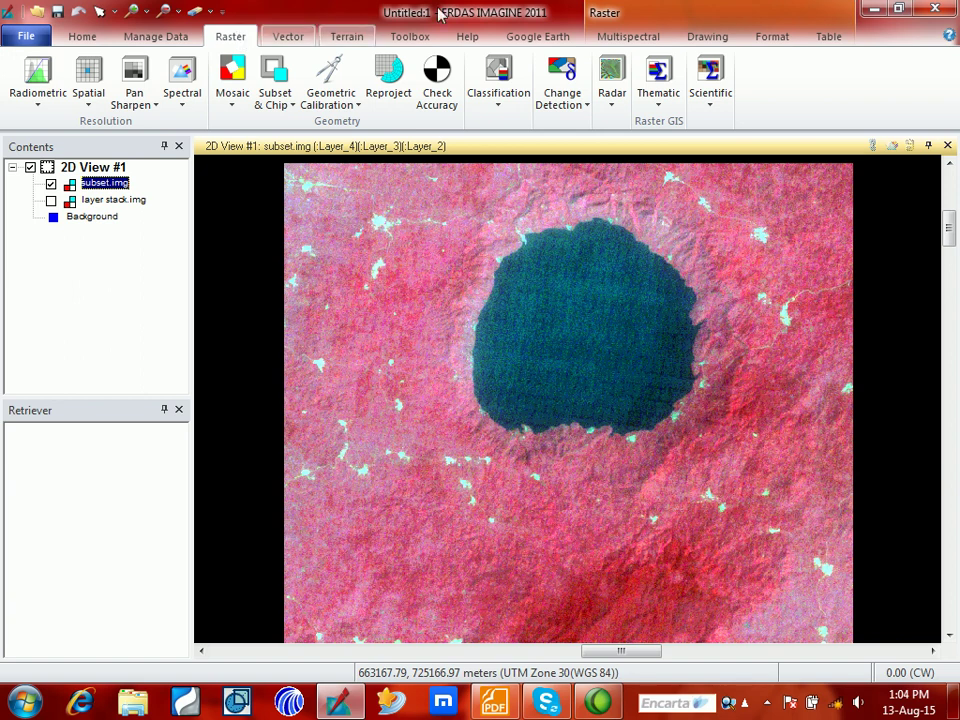
left_click(500, 108)
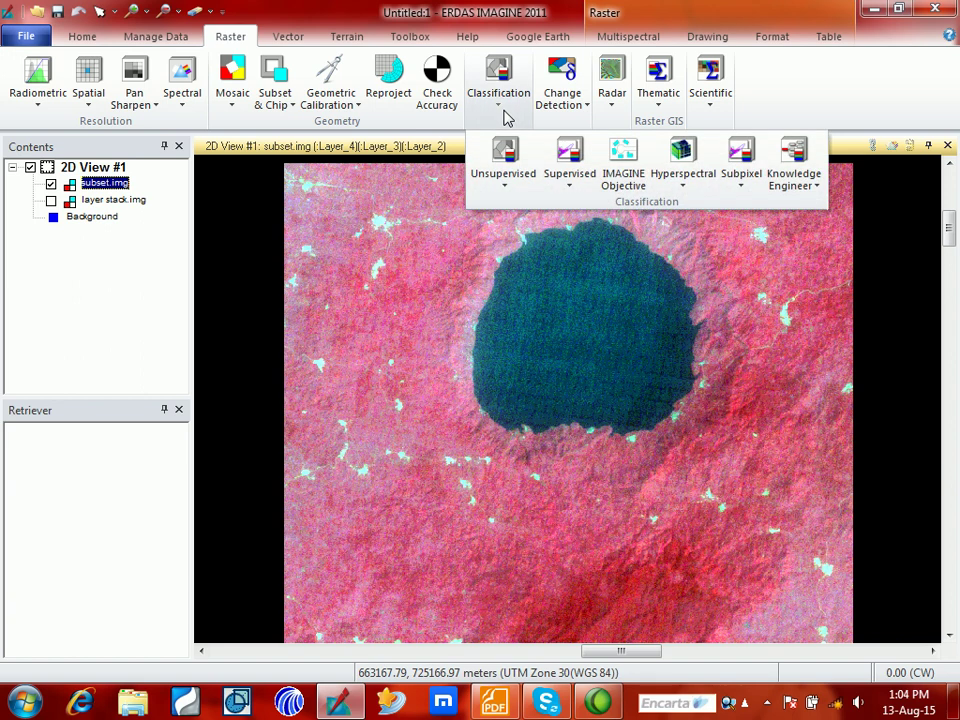
left_click(505, 192)
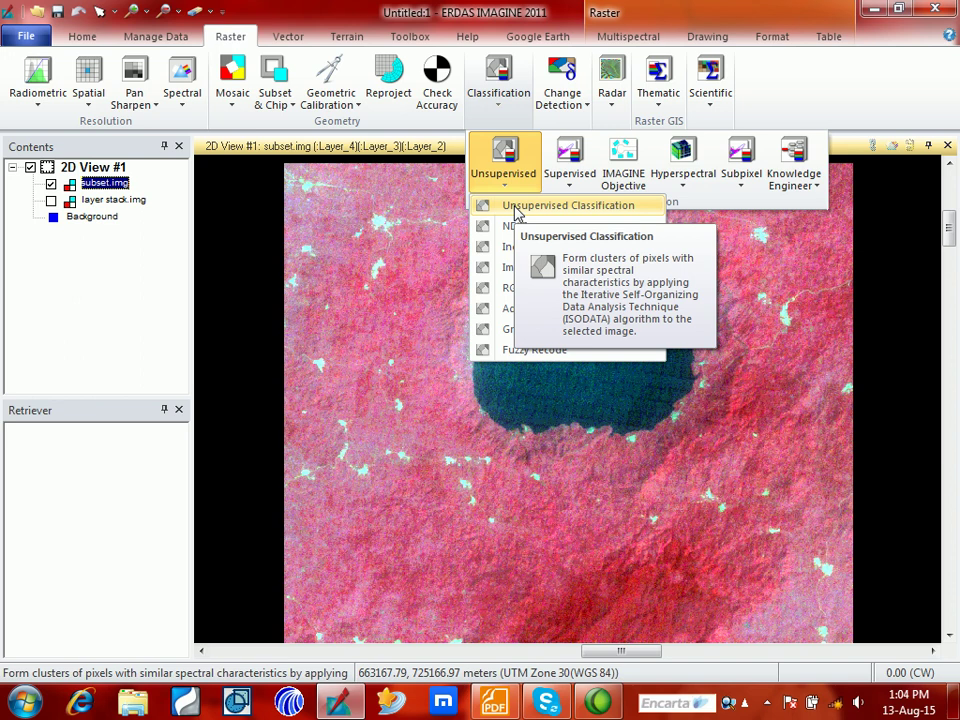
left_click(516, 210)
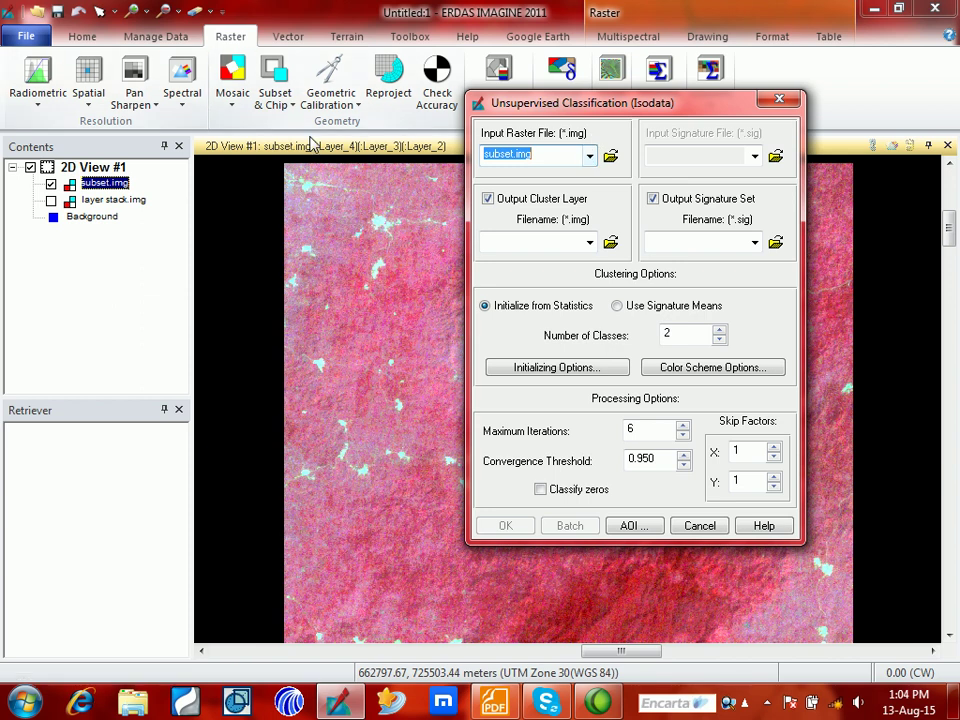
left_click(590, 157)
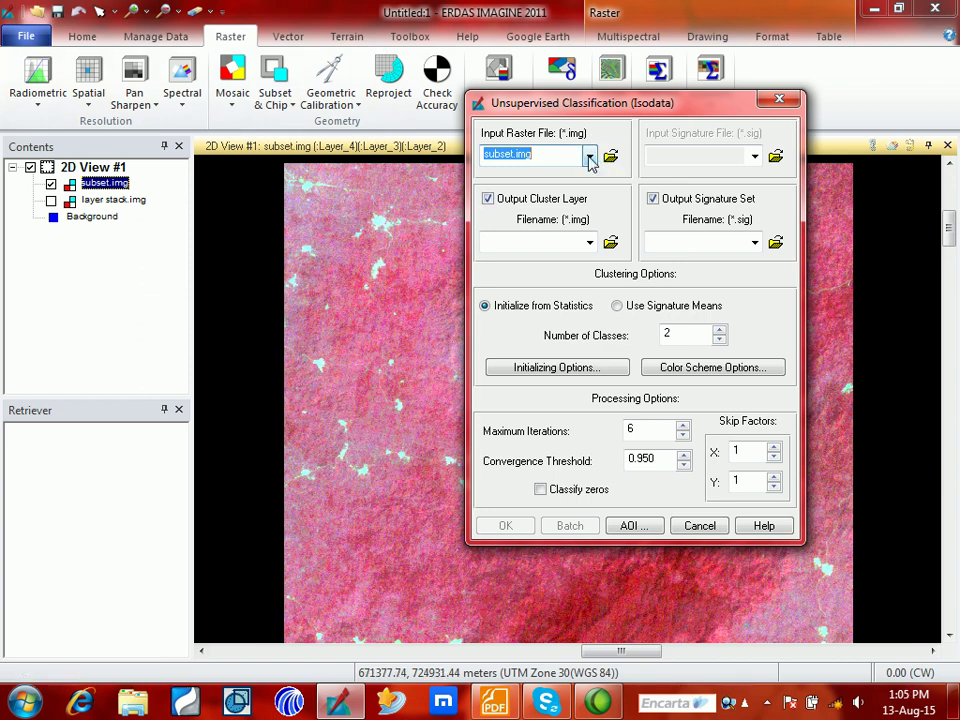
left_click(590, 160)
left_click(610, 243)
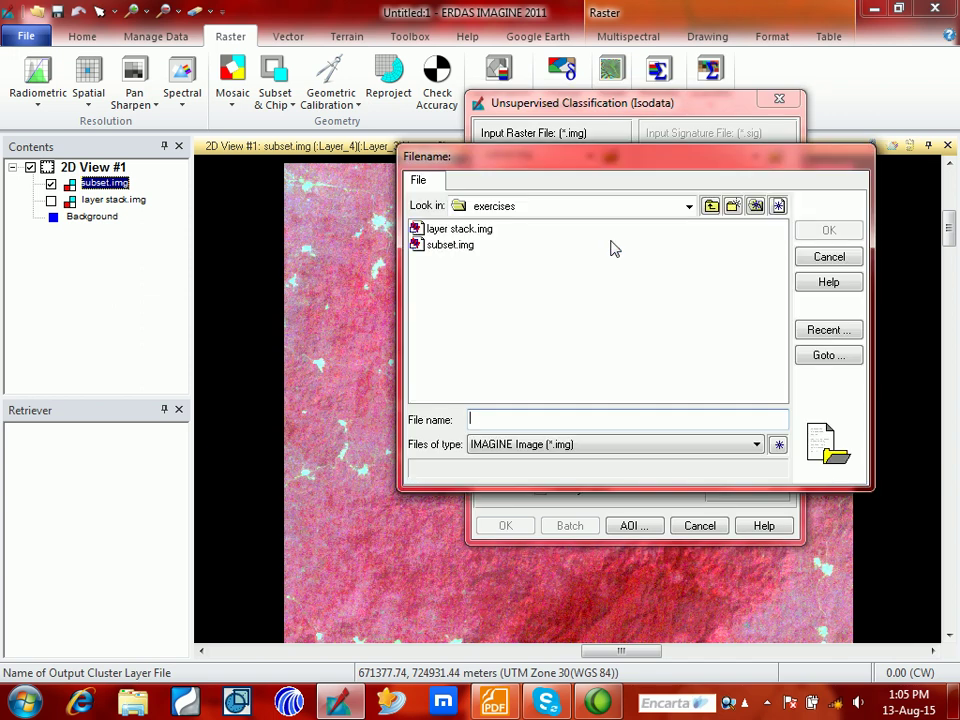
type("uns")
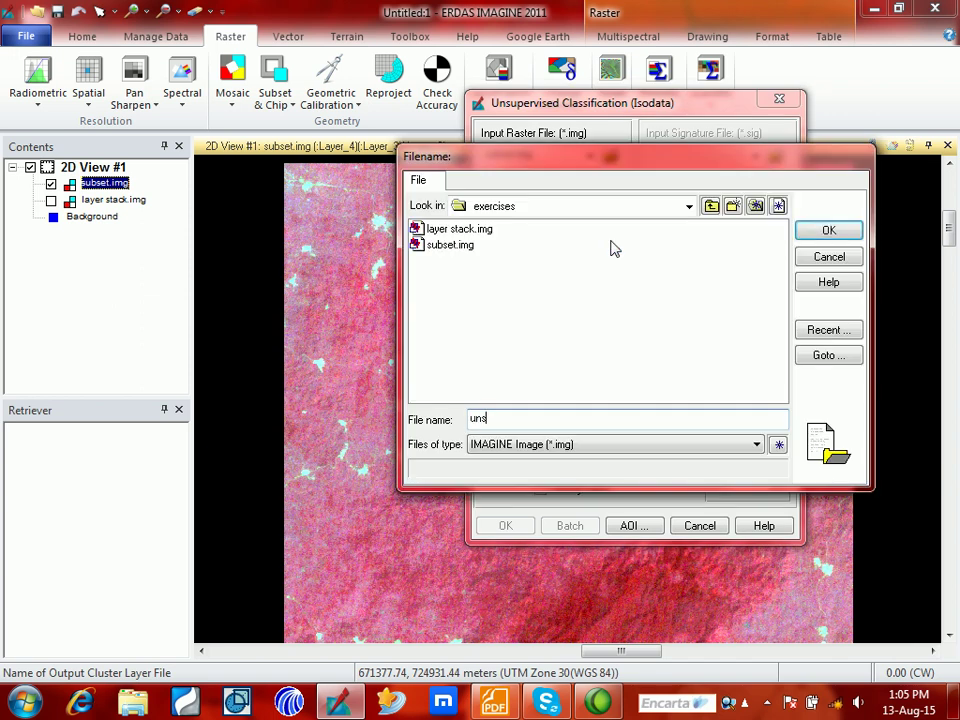
type("upervised")
left_click(824, 234)
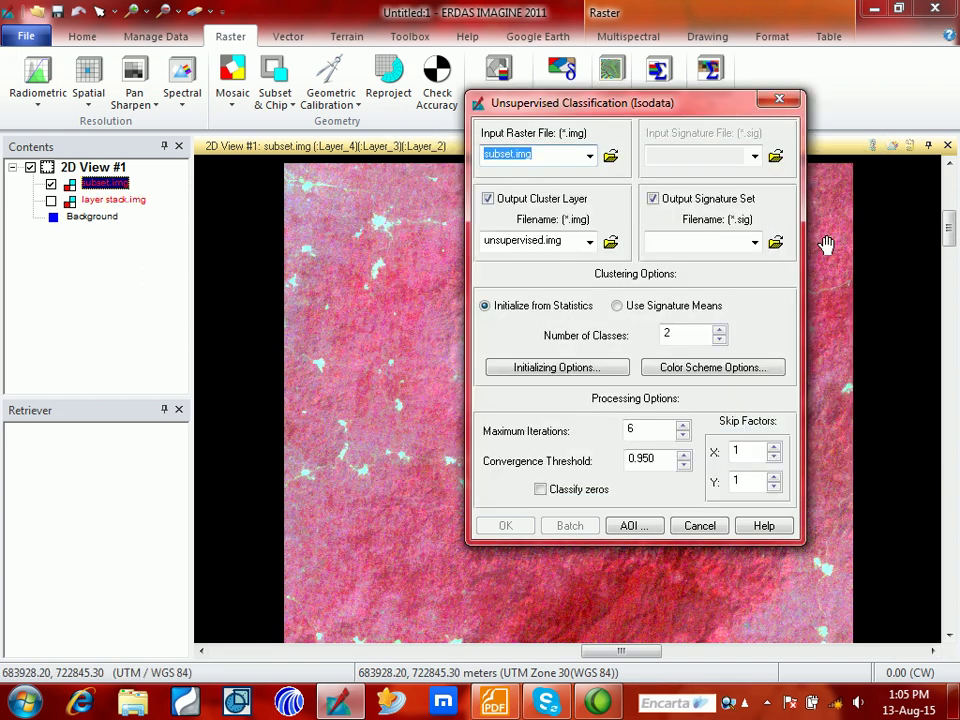
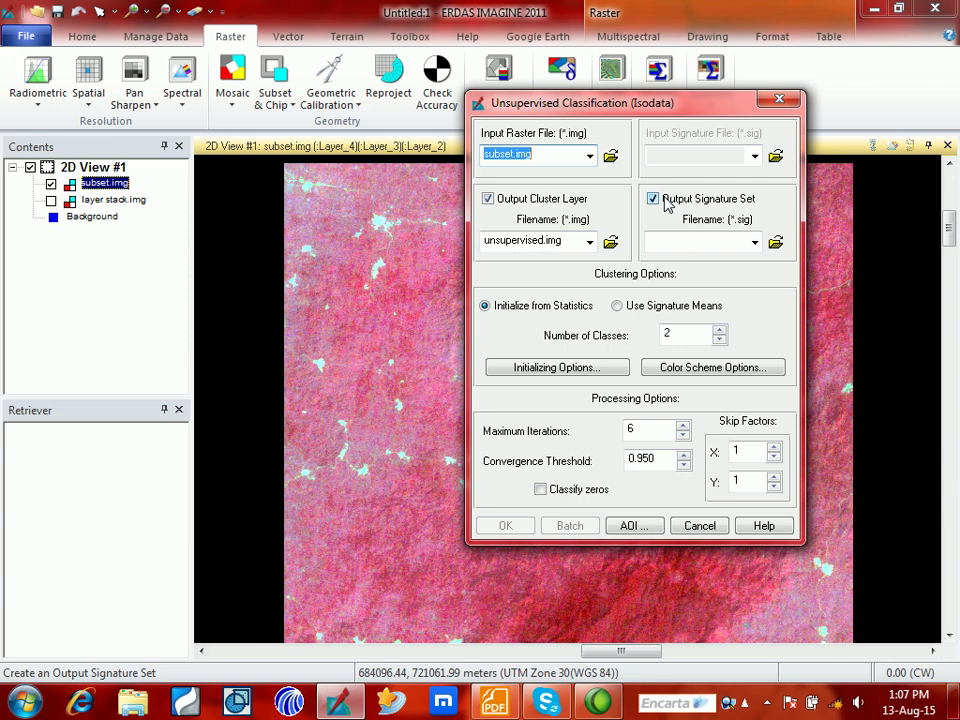
- Run the unsupervised classification without an output signature set, using 5 classes and a maximum of 8 iterations
left_click(665, 203)
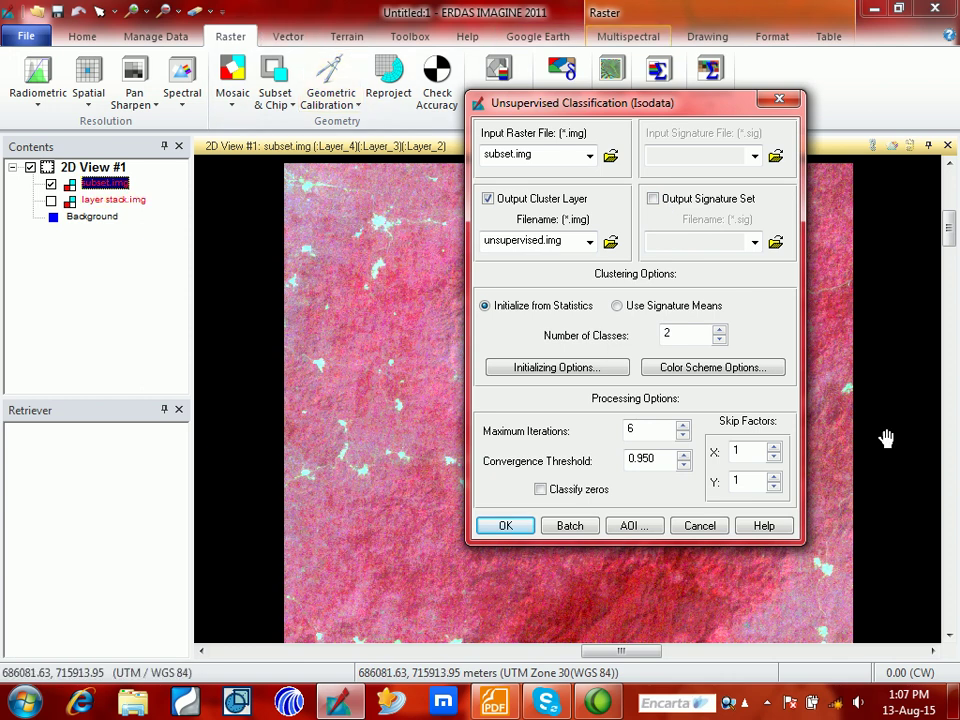
left_click_drag(697, 333, 602, 347)
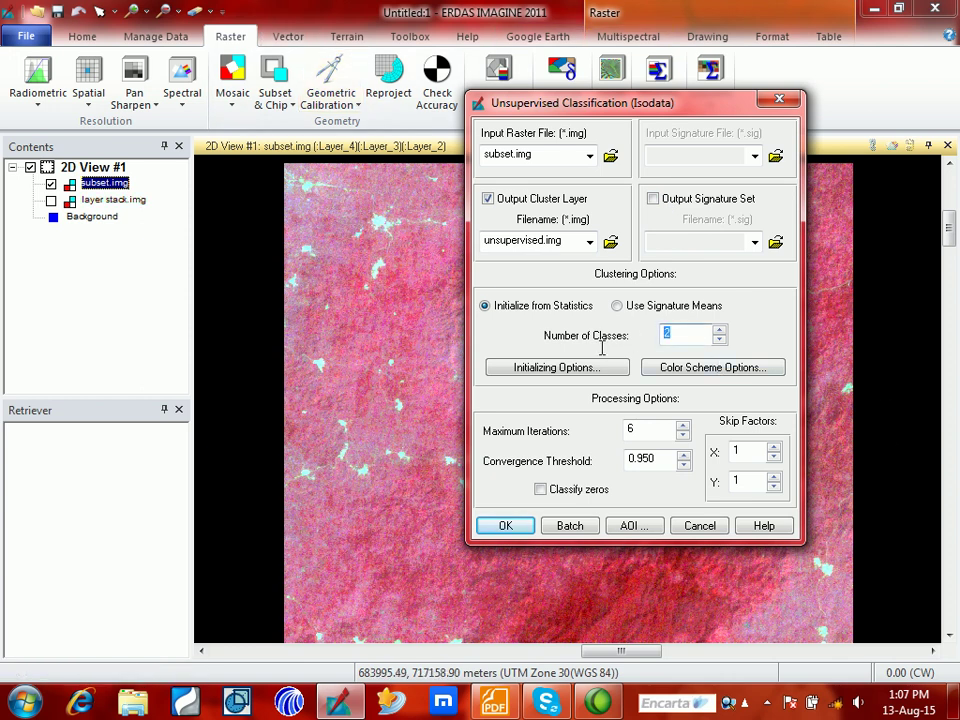
type("5")
double_click(683, 425)
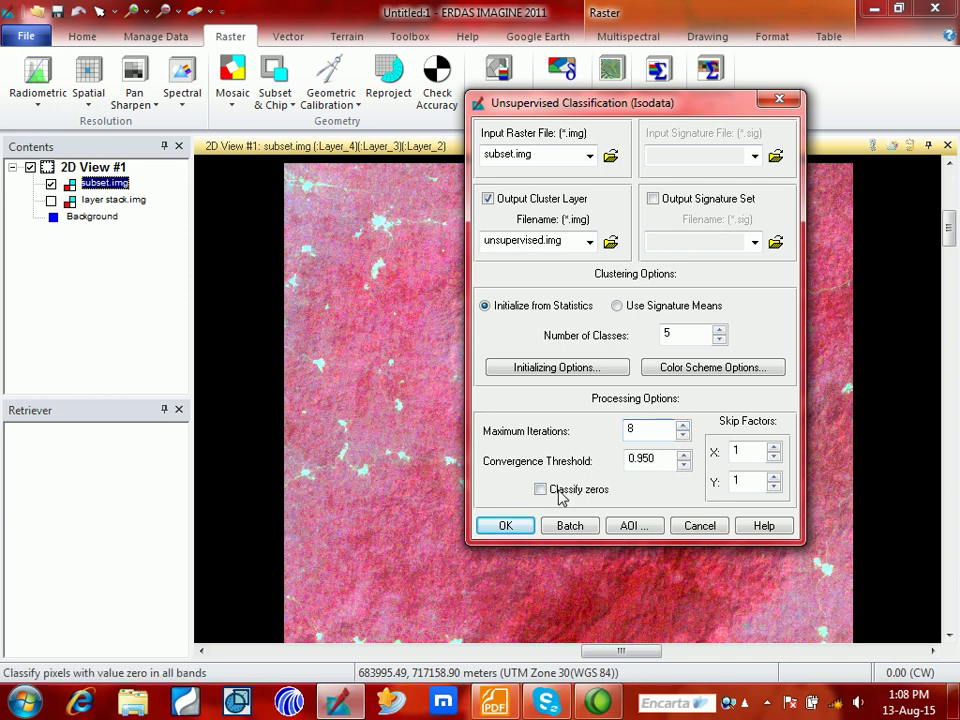
left_click(510, 527)
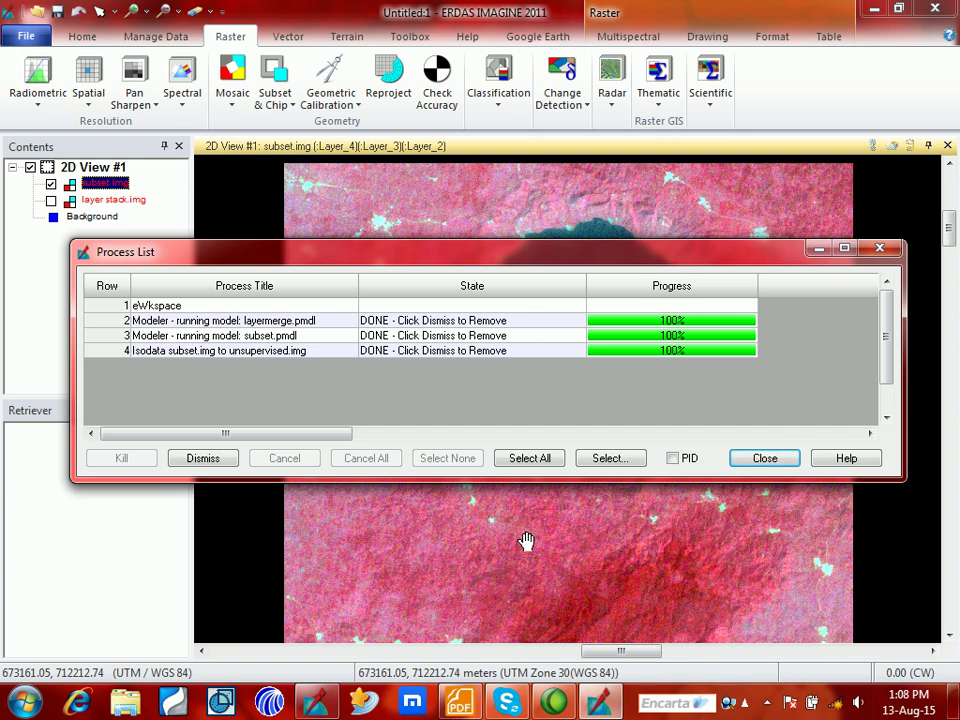
left_click(779, 458)
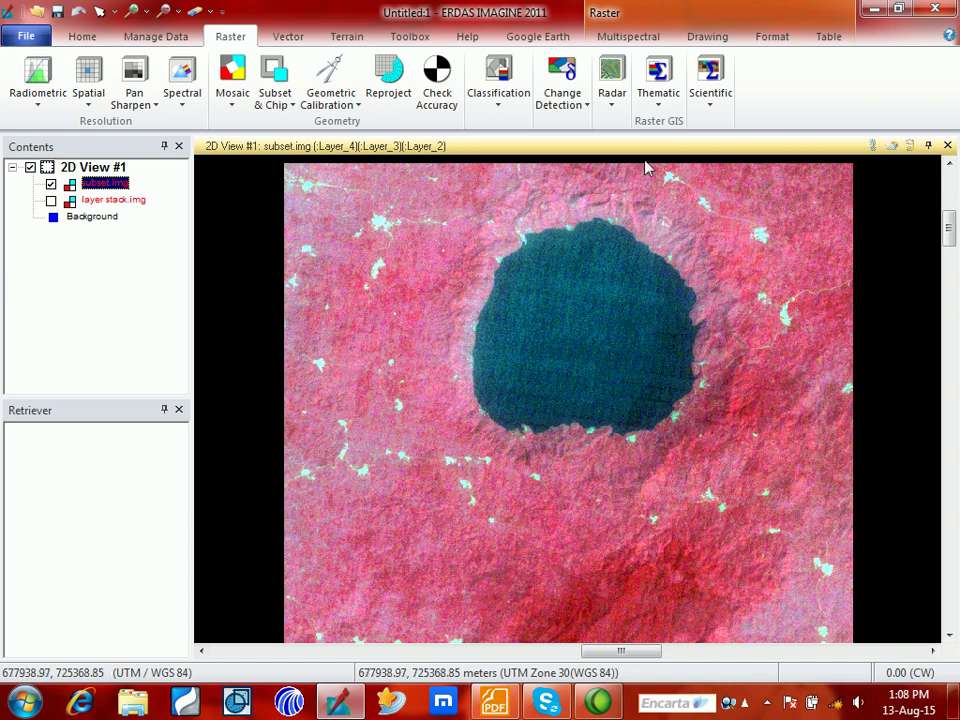
- Add the classified image unsupervised.img to the 2D view
left_click(36, 11)
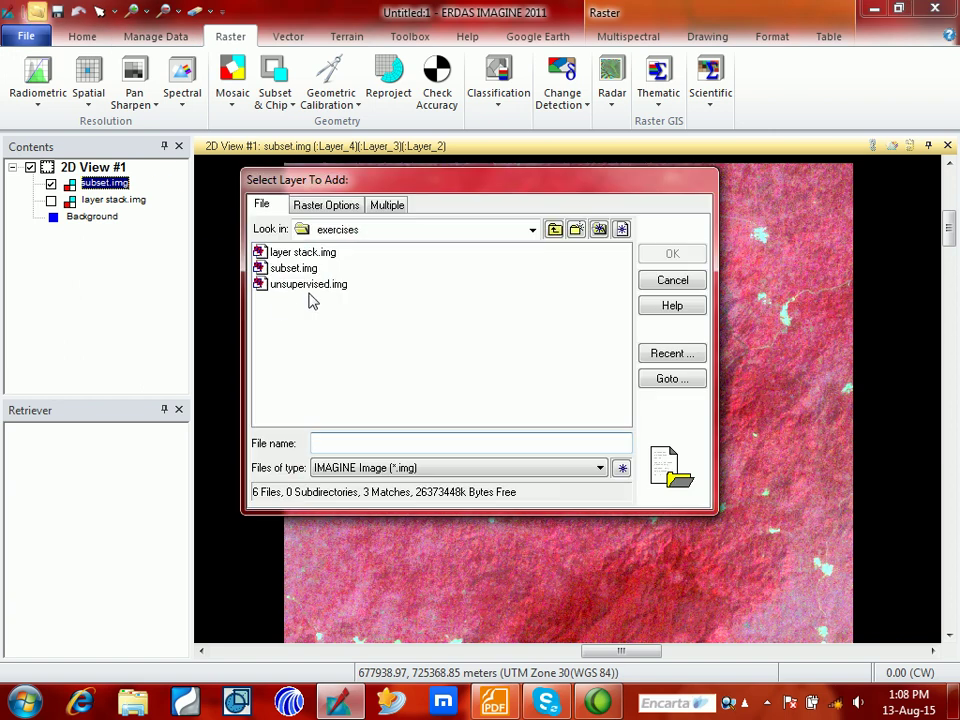
left_click(296, 284)
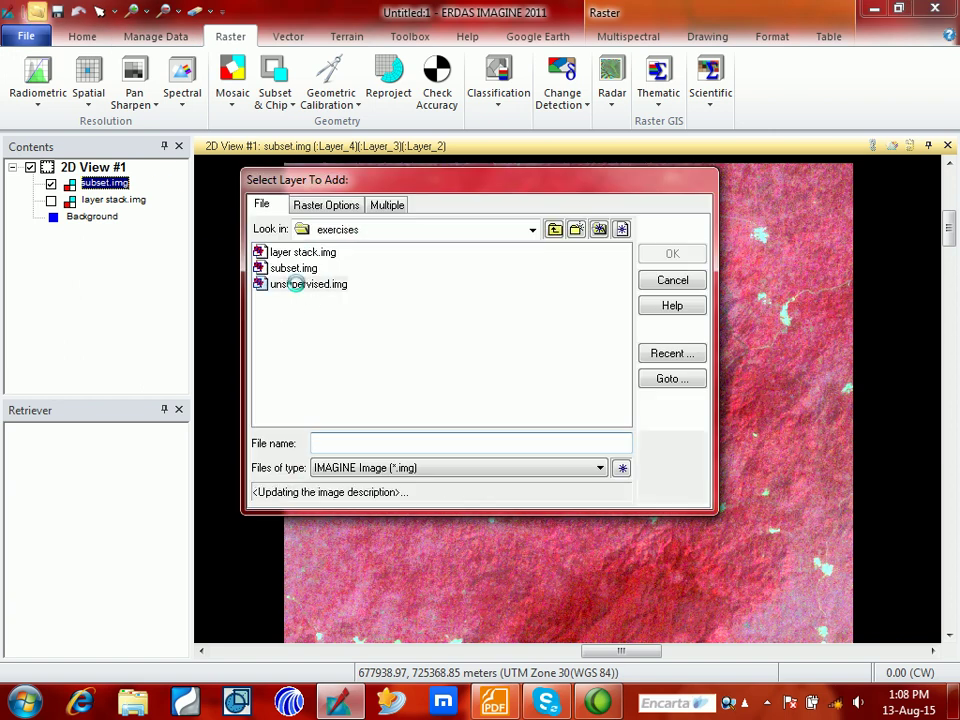
left_click(692, 258)
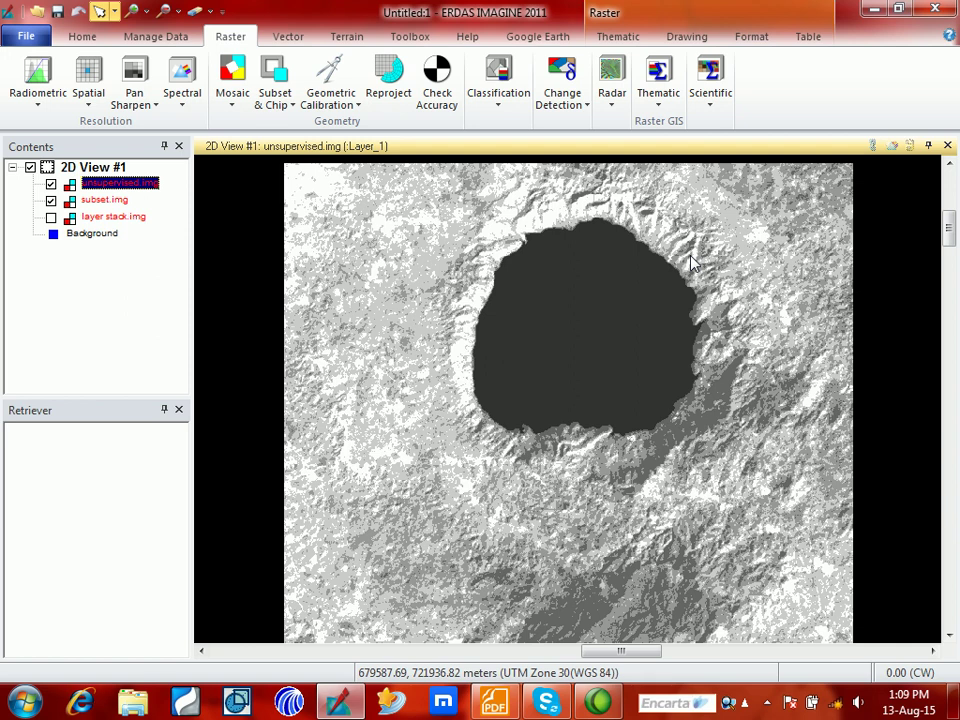
- Display the attribute table of unsupervised.img and color Class 1 blue
right_click(112, 187)
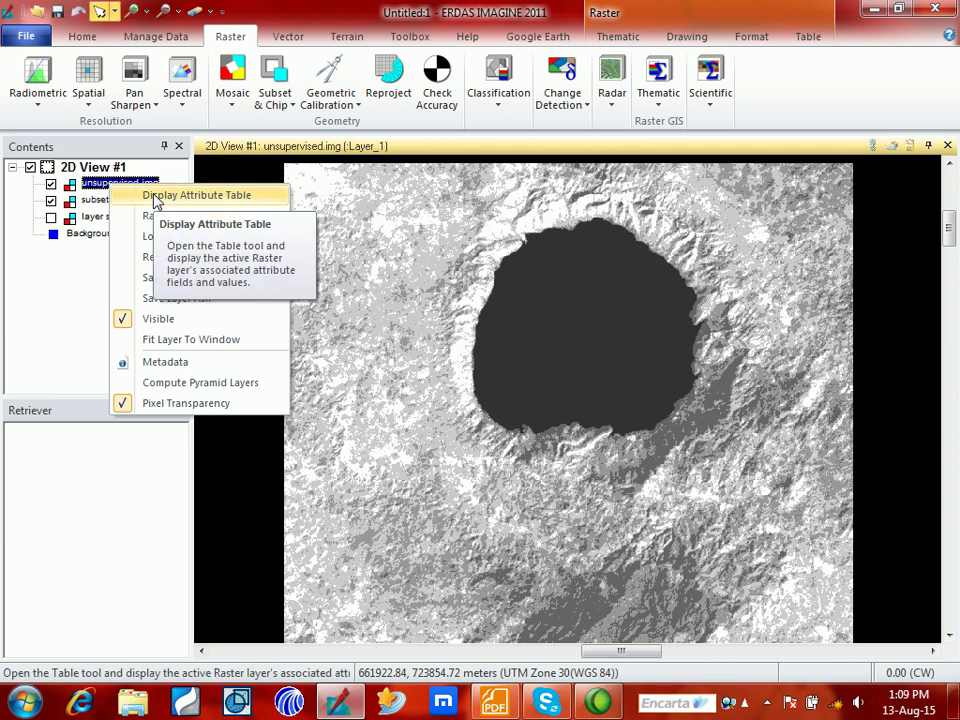
left_click(155, 197)
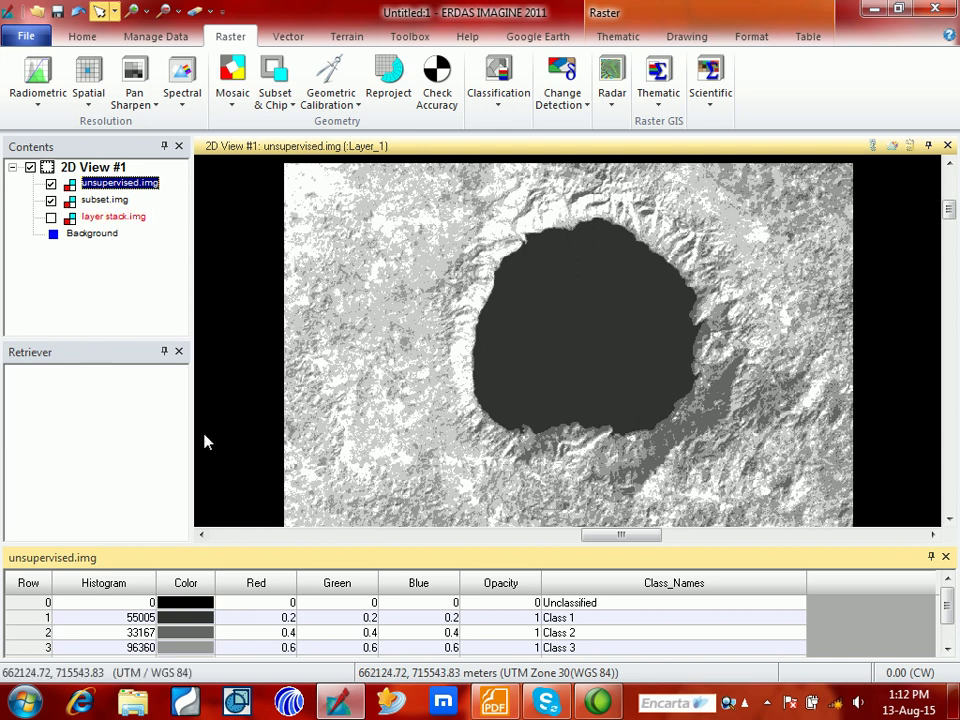
left_click(194, 624)
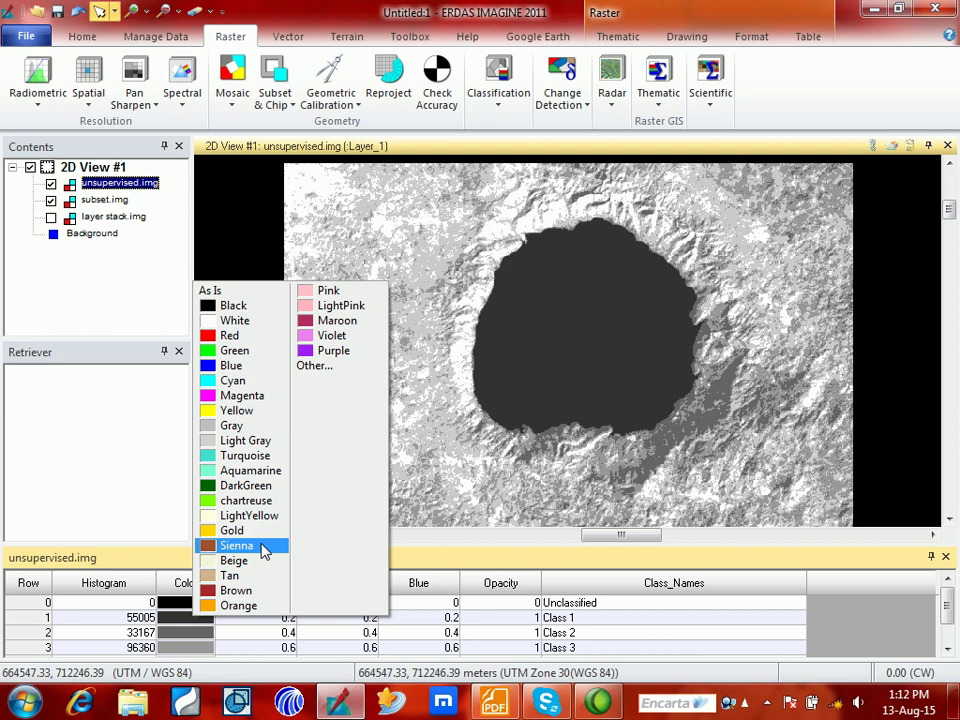
left_click(212, 366)
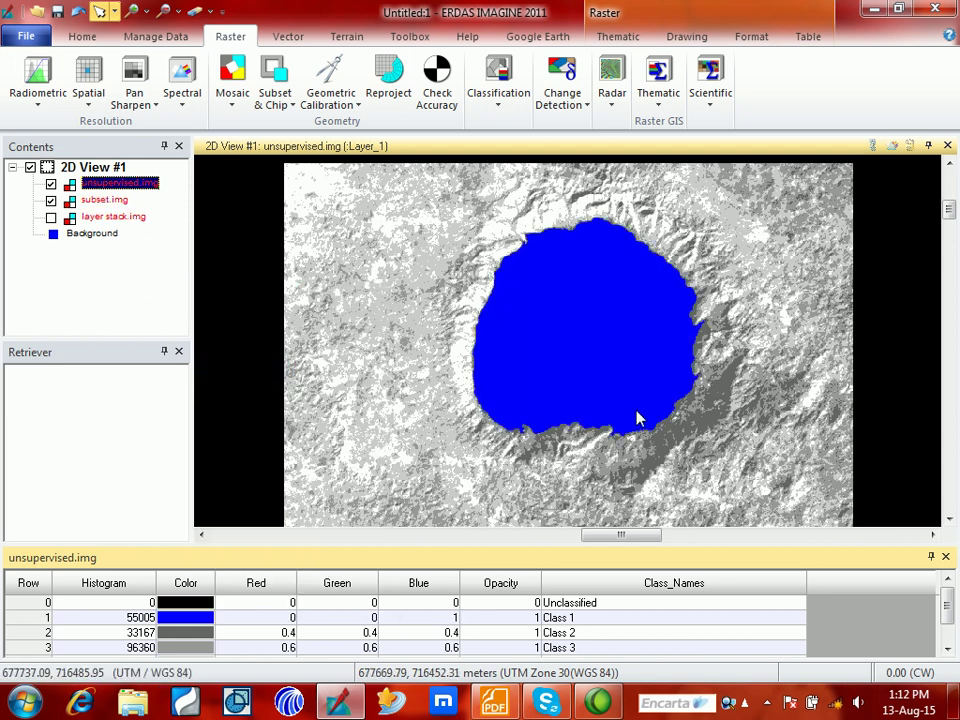
- Color Class 2 of unsupervised.img dark green, after trying plain green
scroll(372, 620, "down", 1)
scroll(372, 620, "down", 1)
scroll(270, 638, "up", 2)
left_click(199, 640)
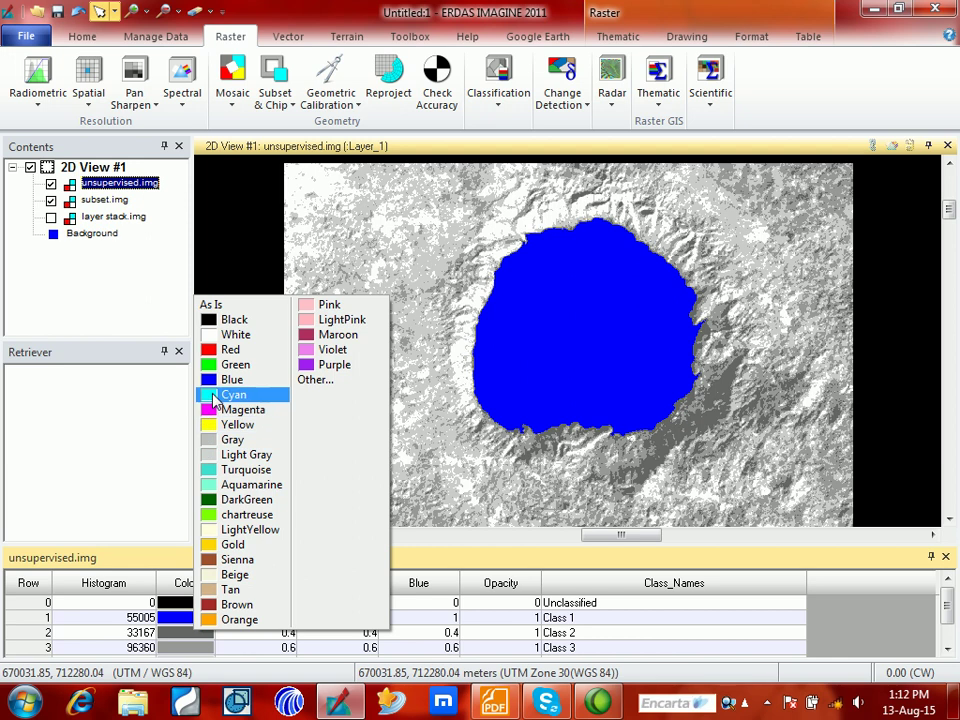
left_click(220, 364)
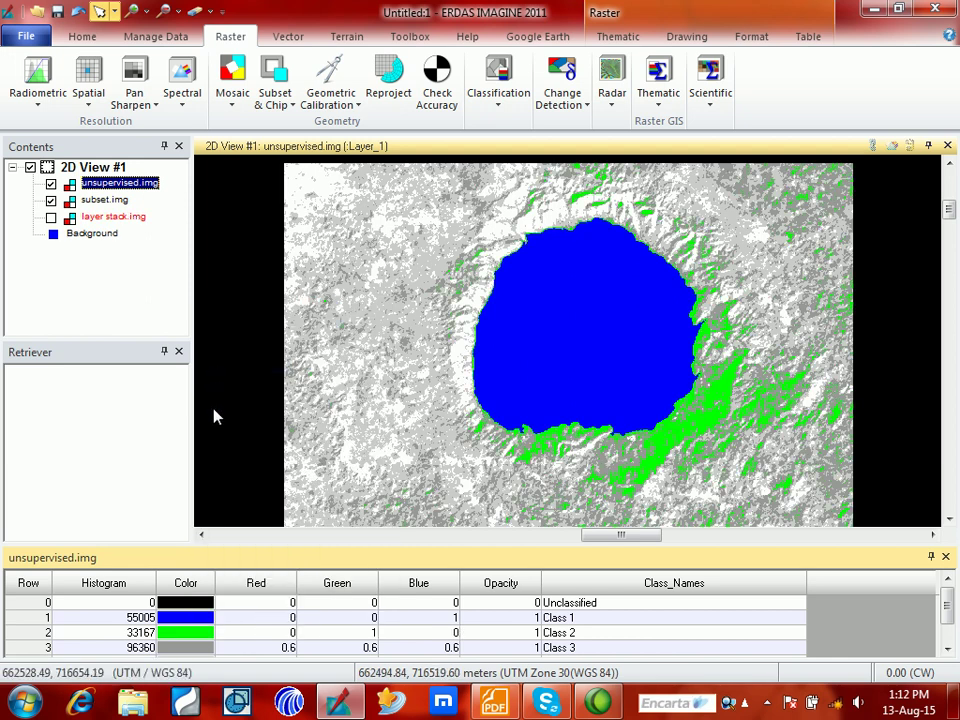
left_click(187, 629)
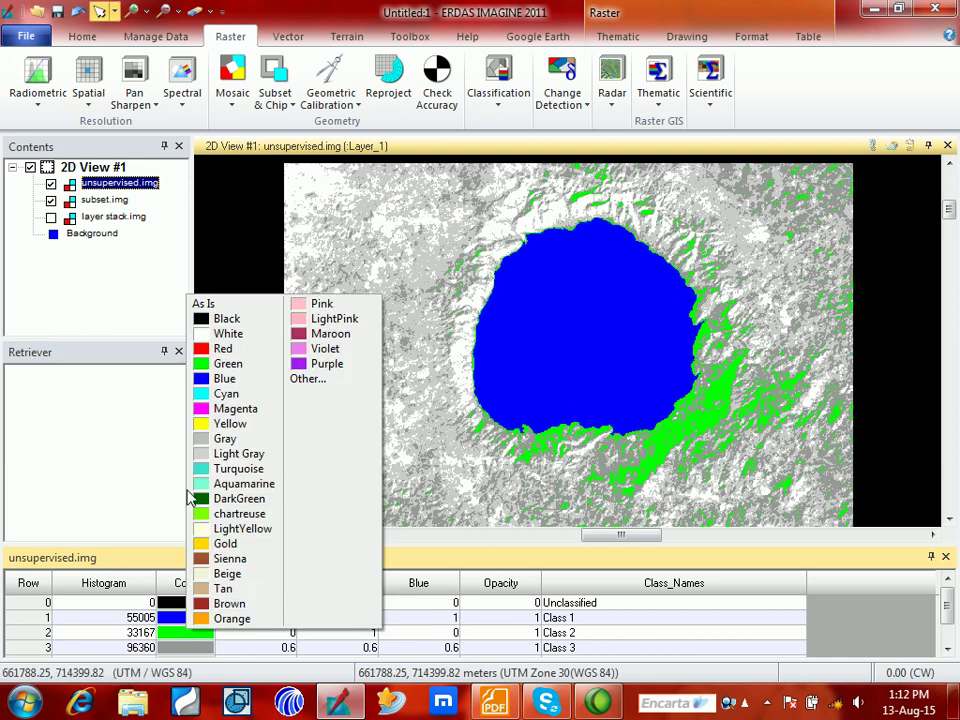
left_click(205, 500)
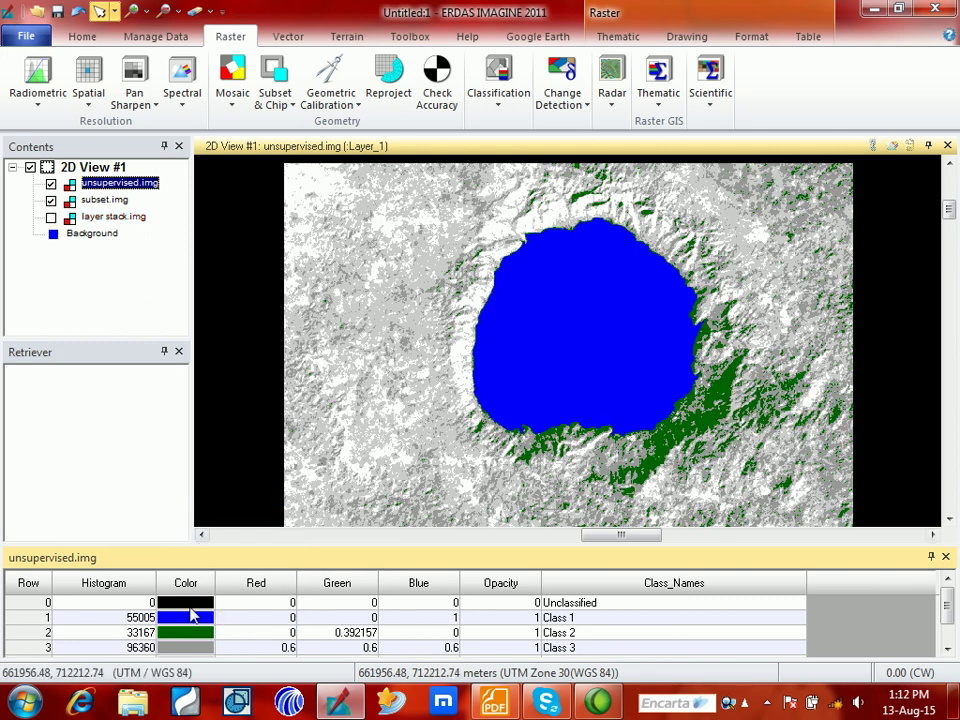
left_click(196, 648)
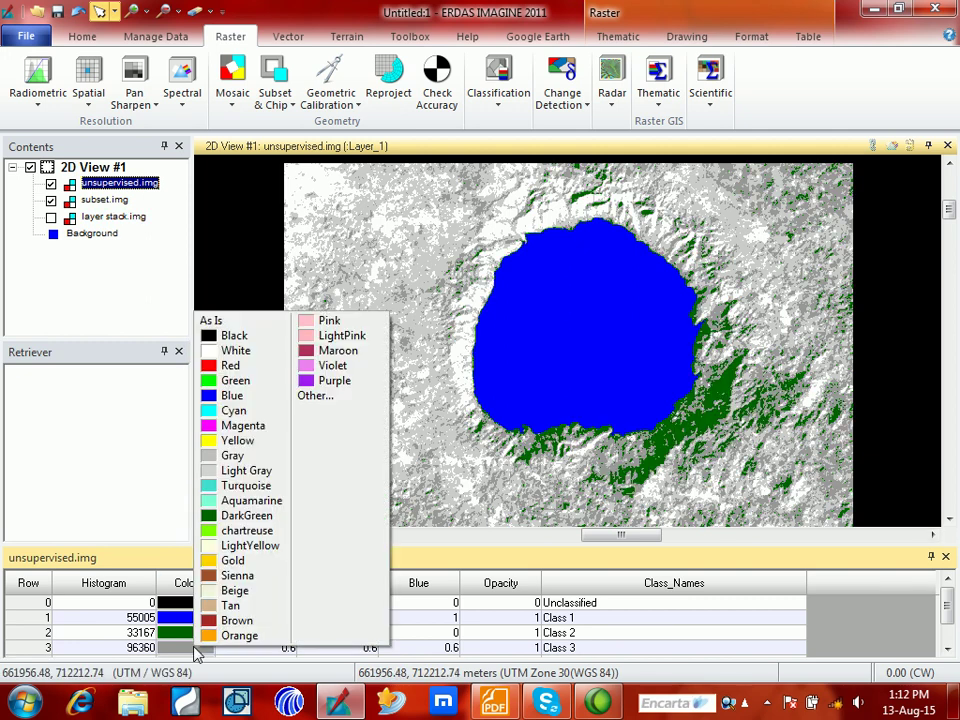
left_click(425, 437)
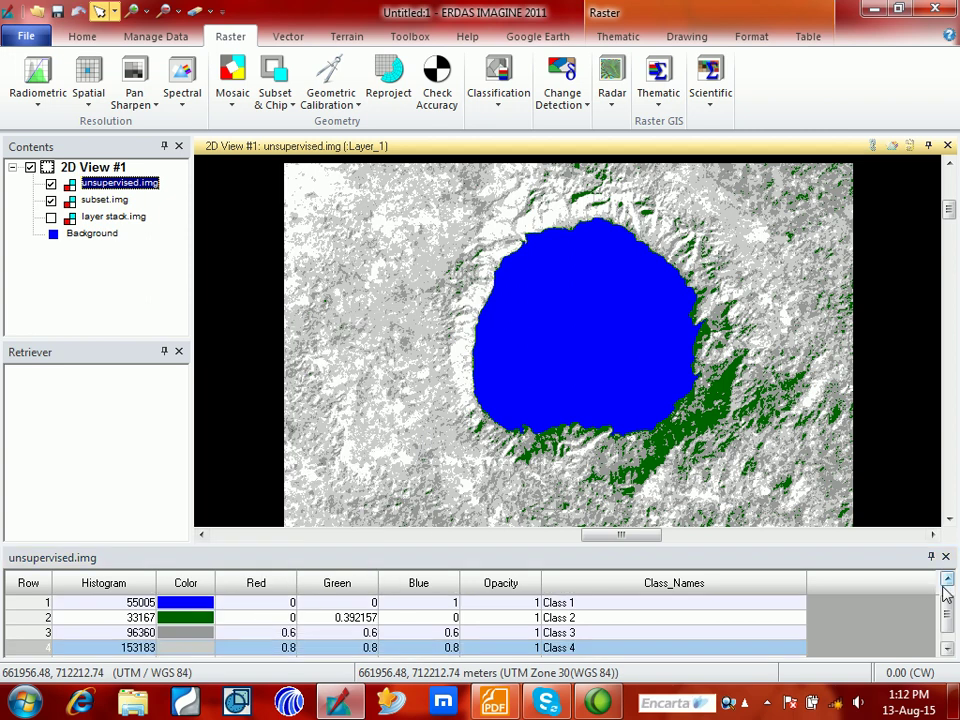
scroll(945, 613, "down", 1)
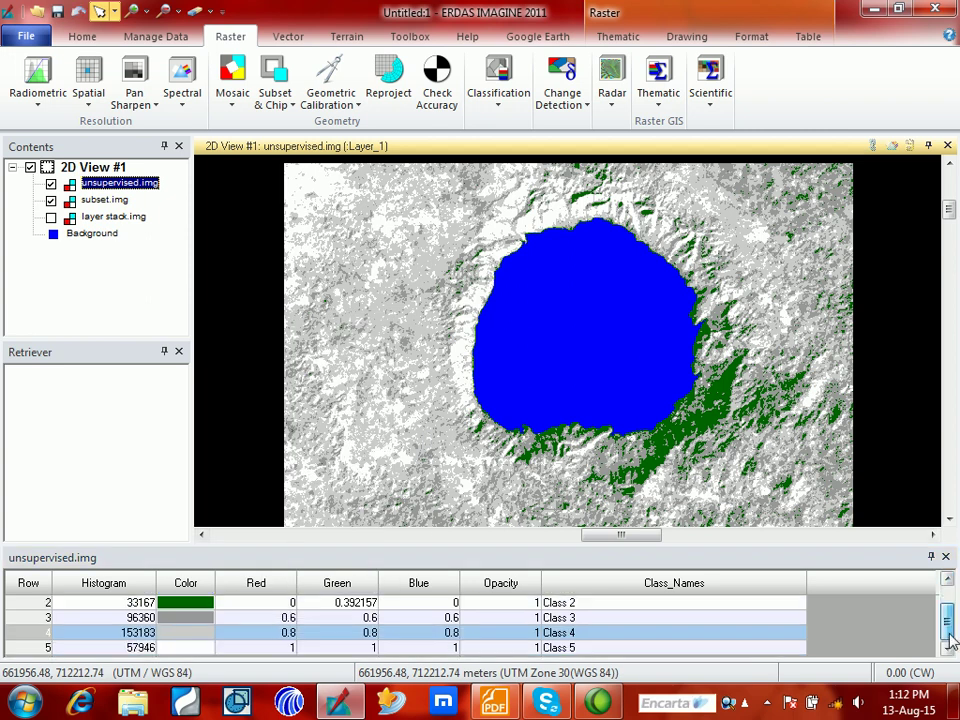
- Set the color of the Class 4 row in the attribute table to Red
left_click(185, 648)
left_click(176, 648)
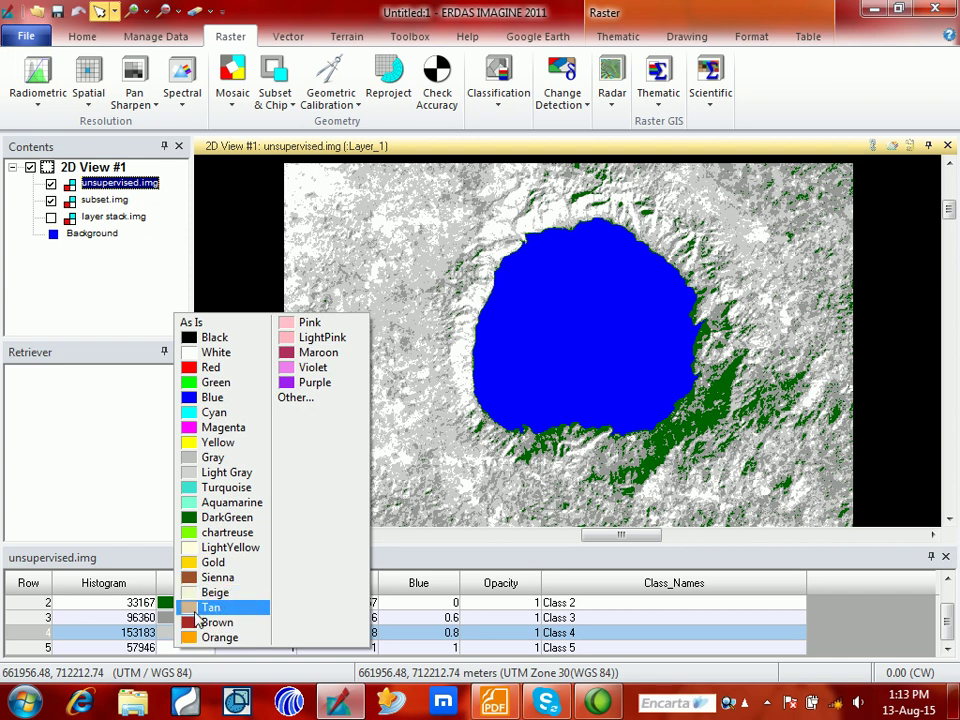
left_click(193, 367)
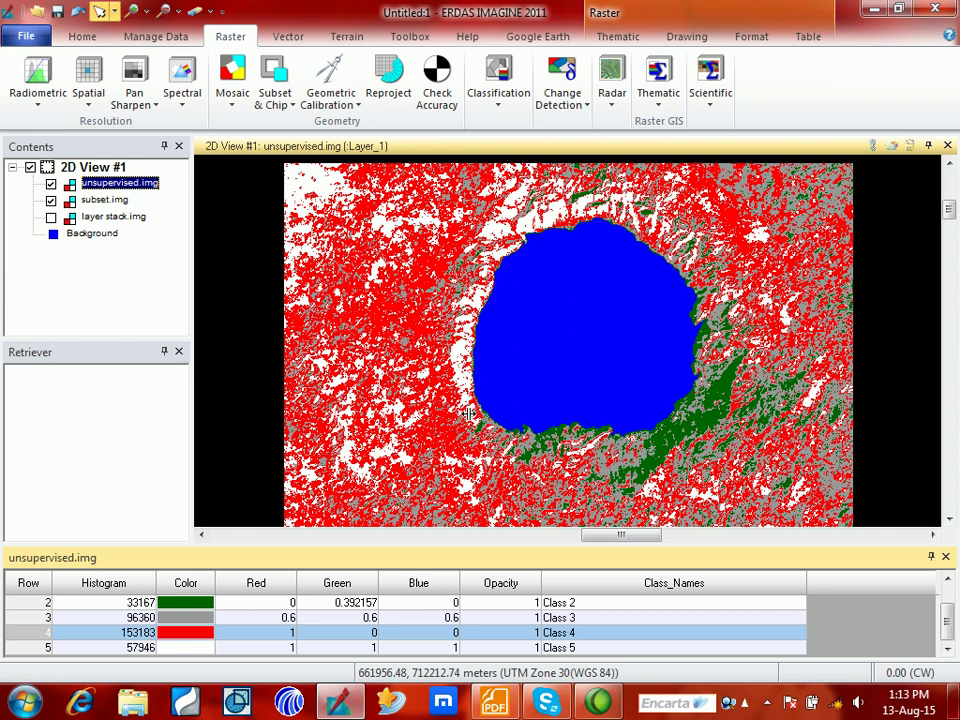
left_click(190, 643)
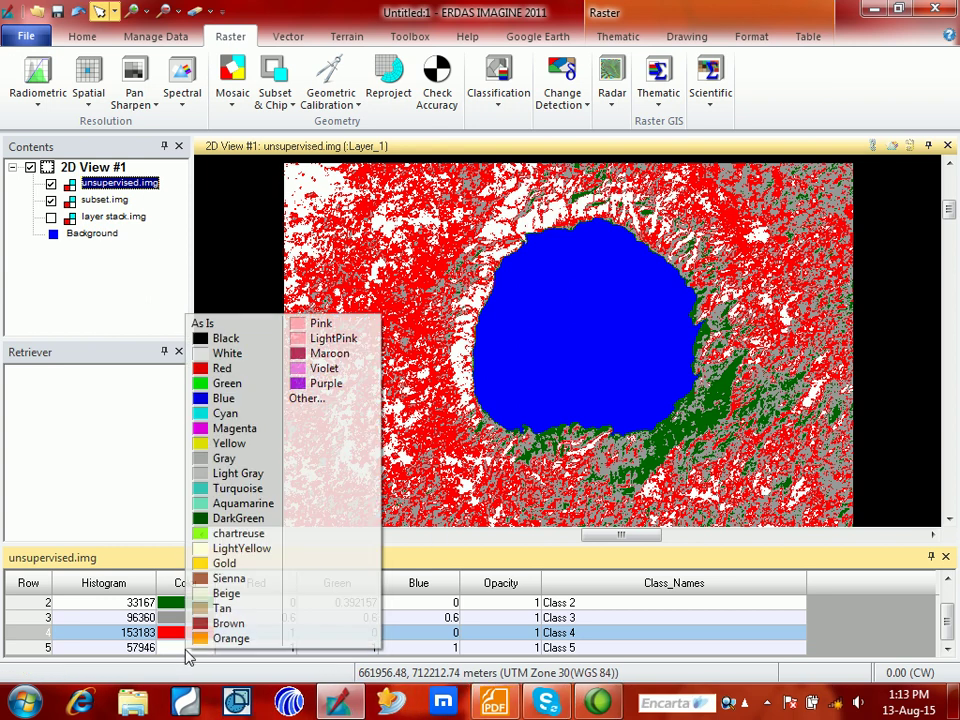
left_click(203, 368)
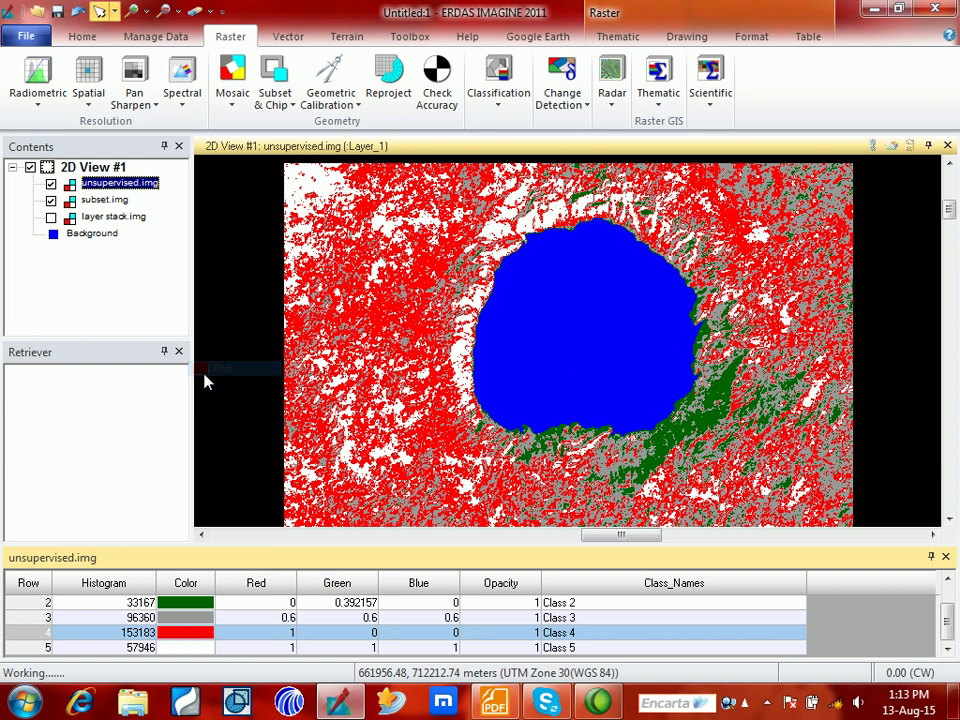
- Select the Class 5 row in the attribute table and set its color to Red
left_click(38, 649)
left_click(183, 645)
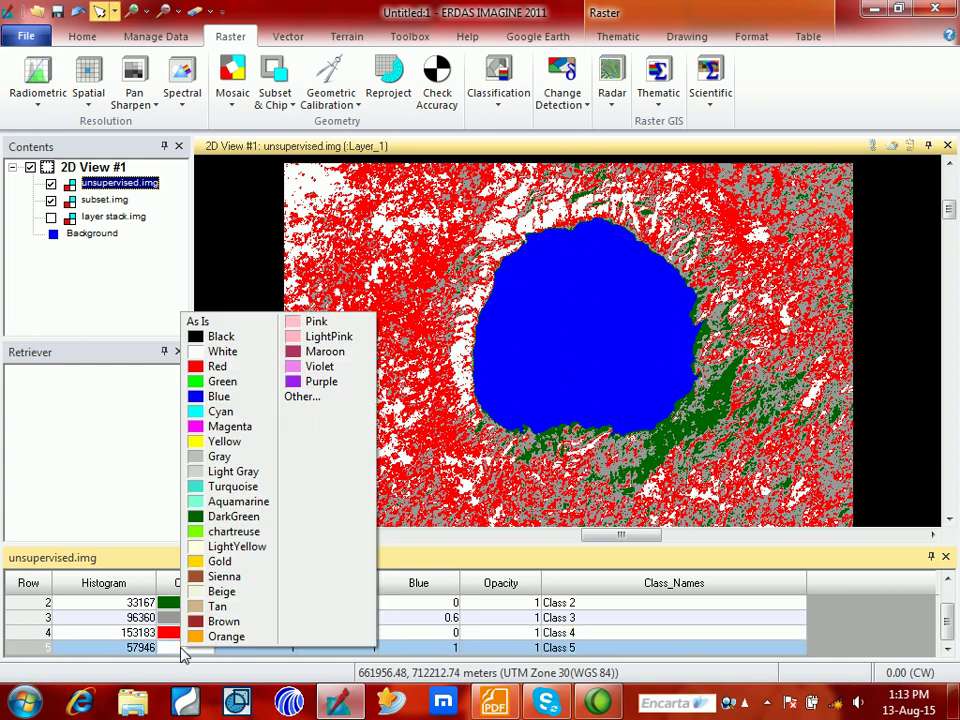
left_click(195, 366)
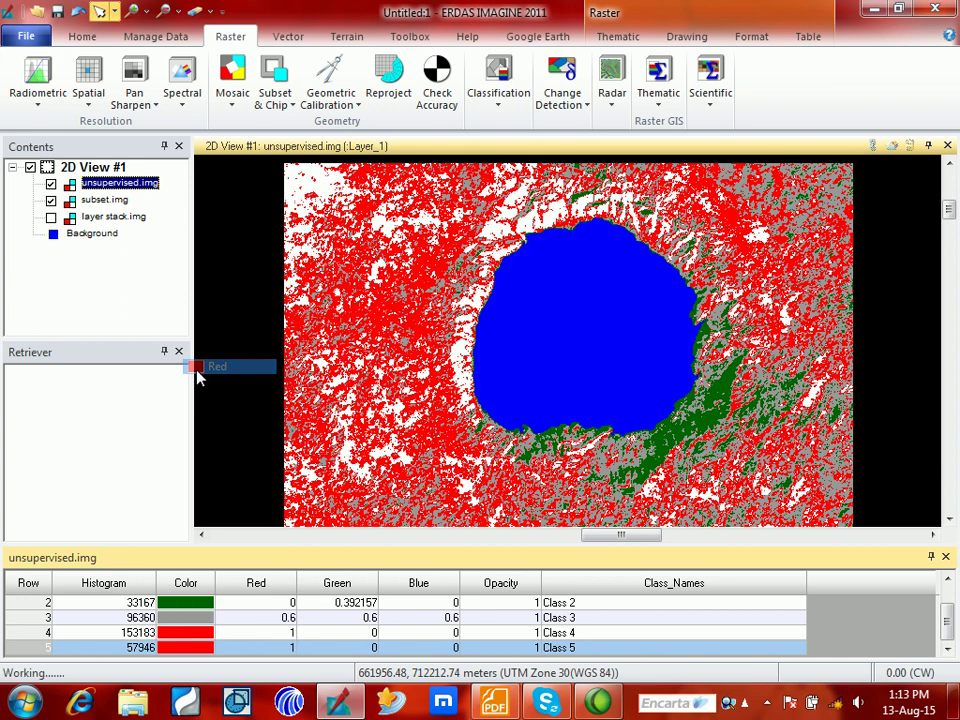
- Try chartreuse as the Class 4 color, and settle on DarkGreen for that class
left_click(48, 633)
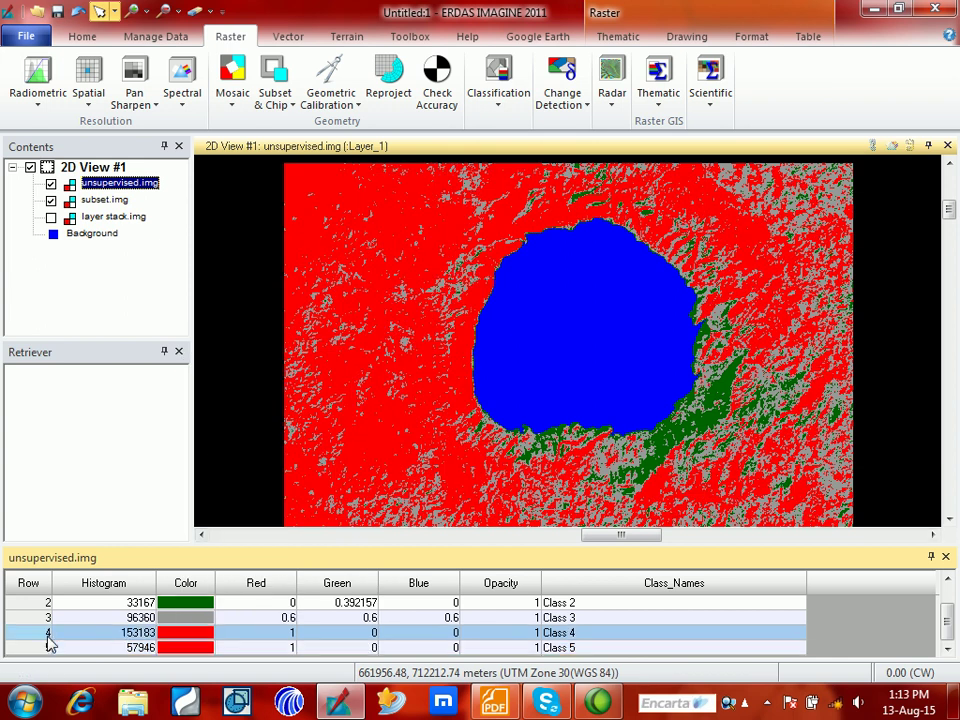
left_click(180, 636)
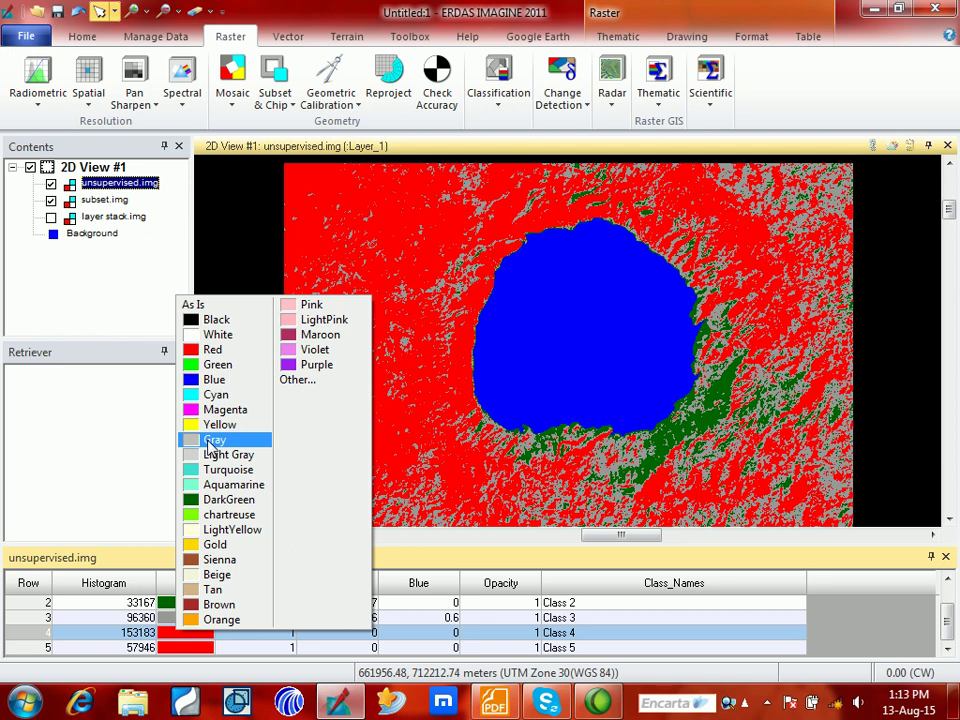
left_click(205, 514)
left_click(184, 634)
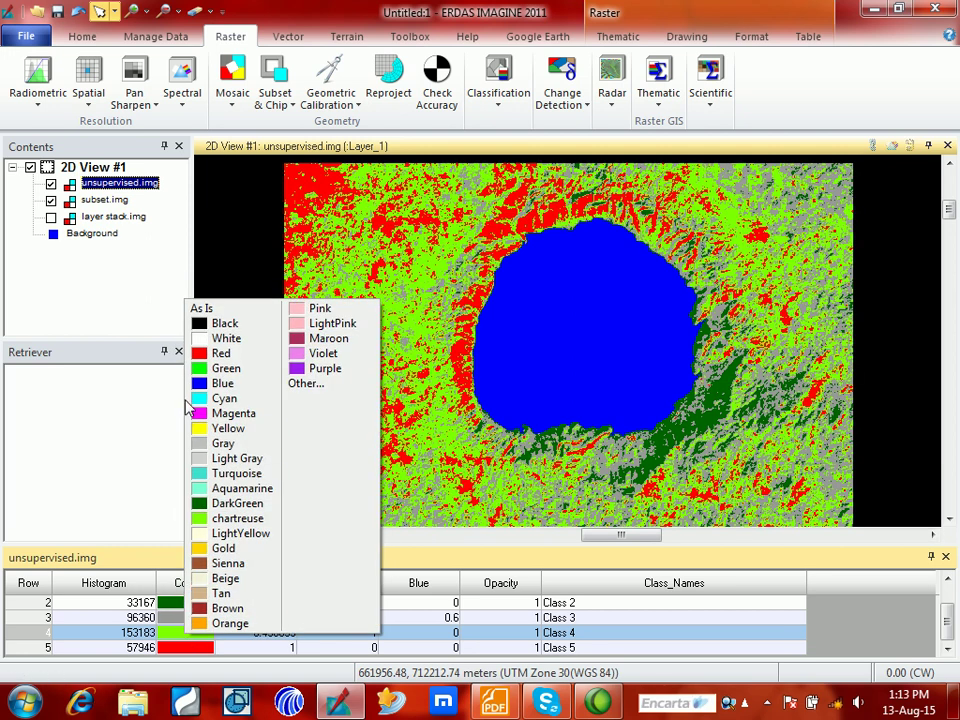
left_click(200, 504)
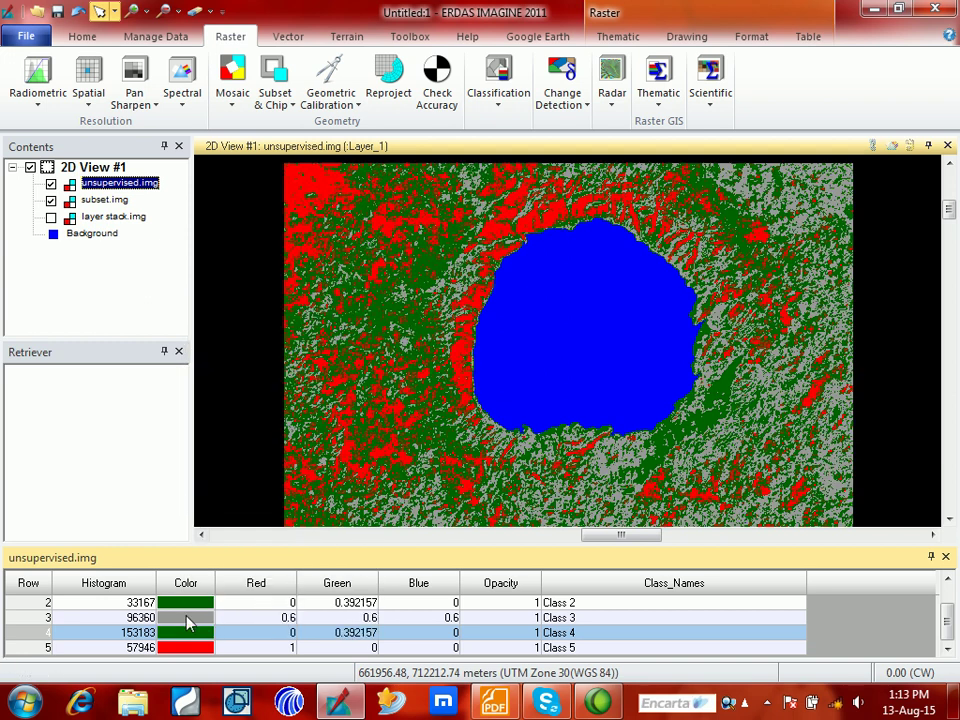
- Select the Class 3 row in the attribute table and set its color to DarkGreen
left_click(52, 618)
left_click(181, 622)
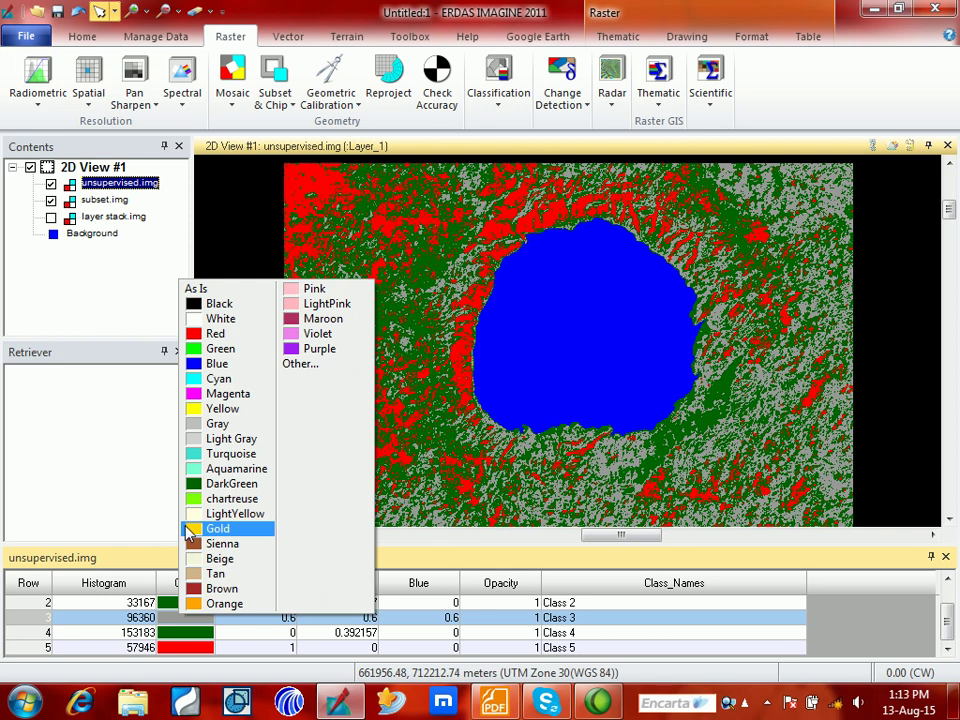
left_click(196, 484)
scroll(189, 595, "up", 1)
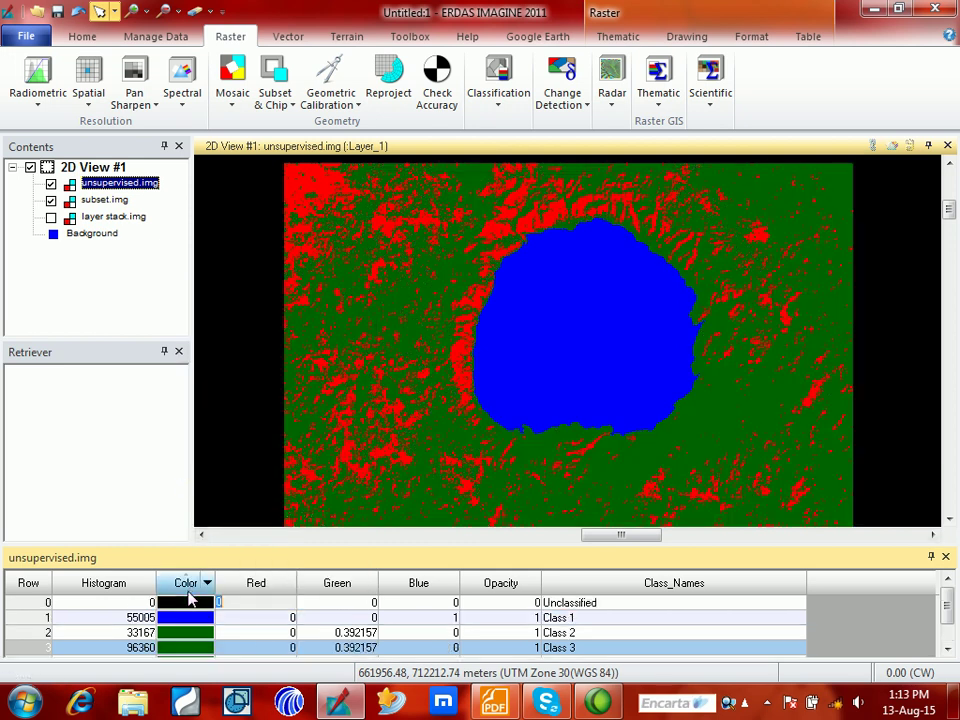
scroll(189, 605, "down", 1)
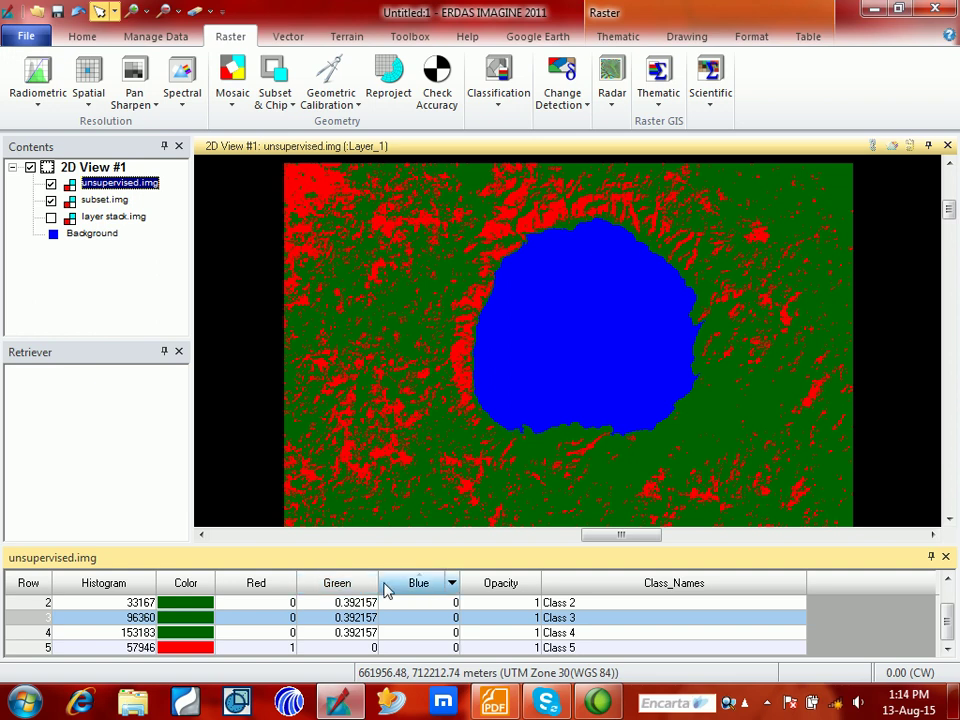
- Deselect all rows in the attribute table
right_click(508, 525)
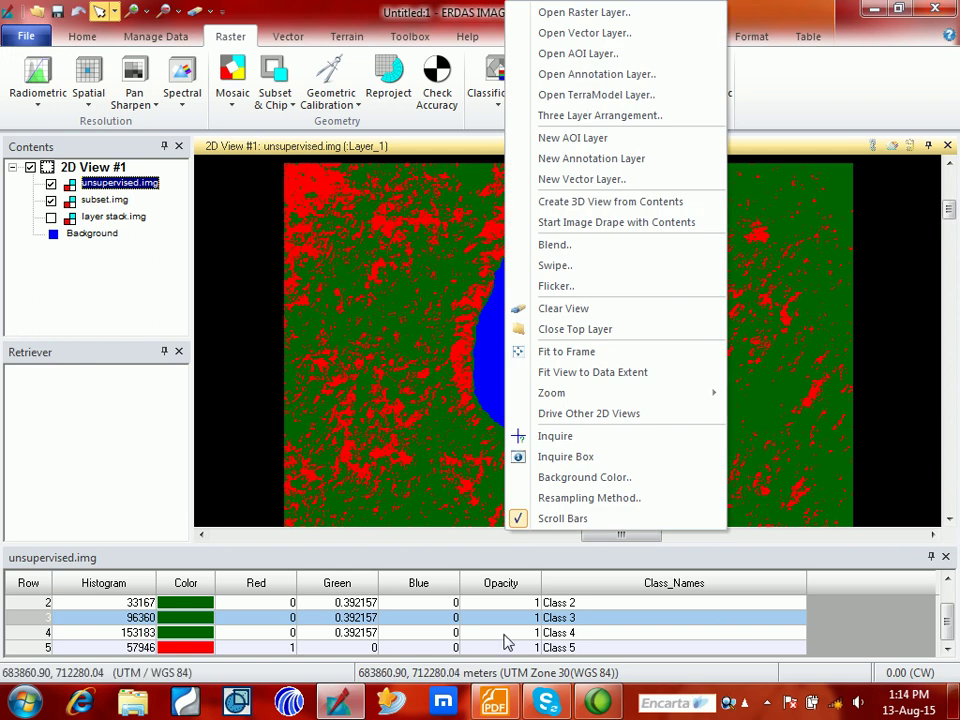
right_click(24, 622)
left_click(120, 461)
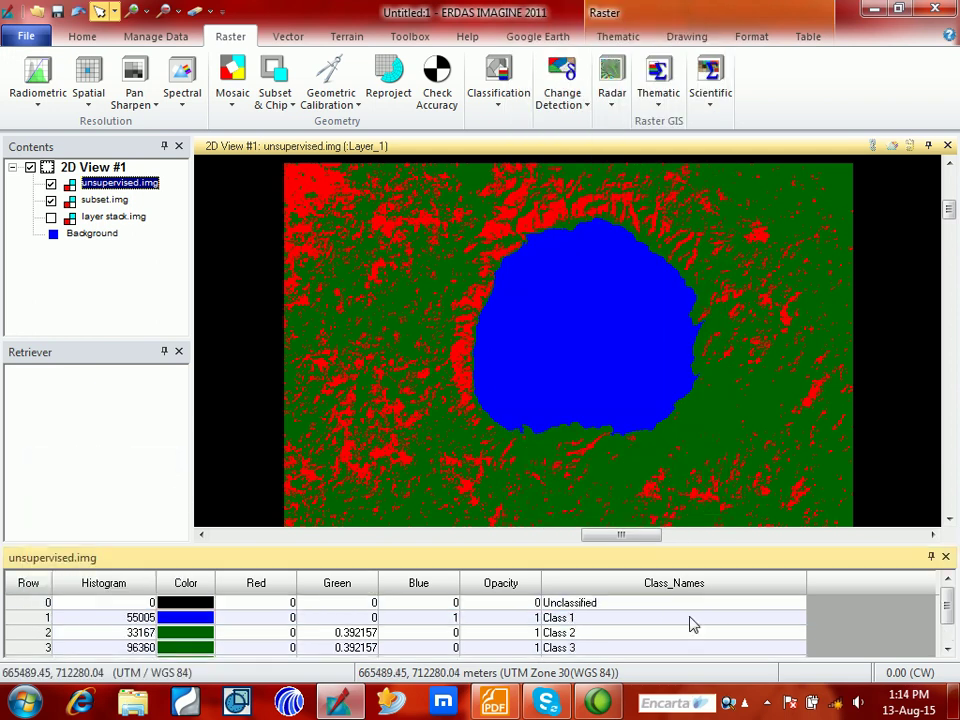
- Rename Class 1 as Water and Class 2 as Vegetation in the class names column
left_click(619, 618)
type("Water")
key("Return")
left_click(597, 633)
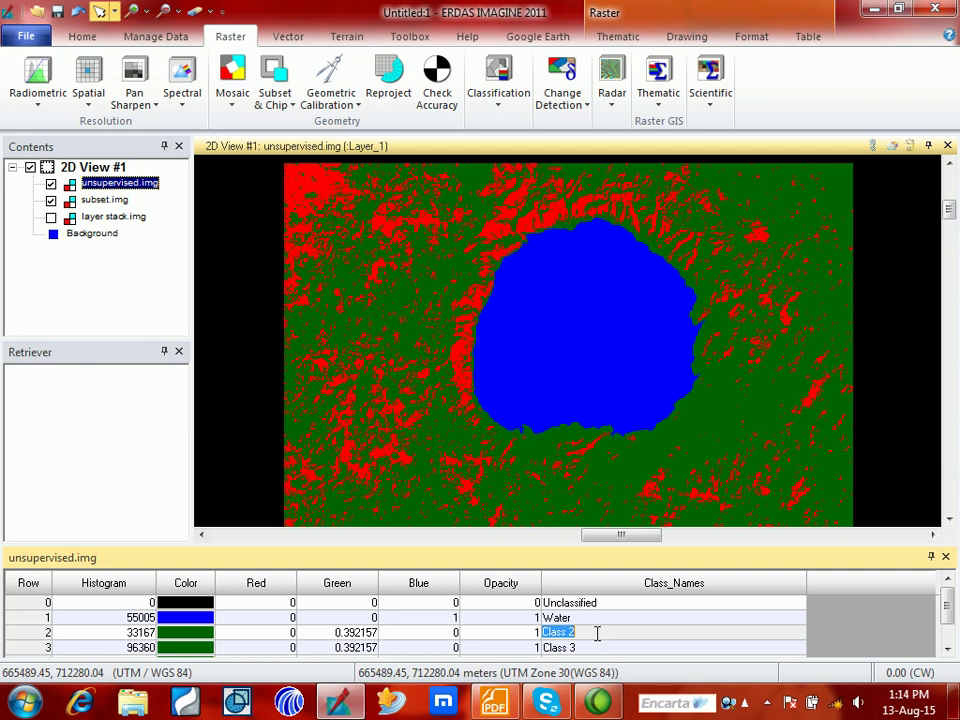
type("VEgea")
key("BackSpace")
type("tation")
key("Return")
- Try to paste a copied name into the Class 3 cell of the class names column
left_click(597, 633)
left_click(593, 648)
key("Return")
scroll(610, 650, "down", 1)
left_click(585, 633)
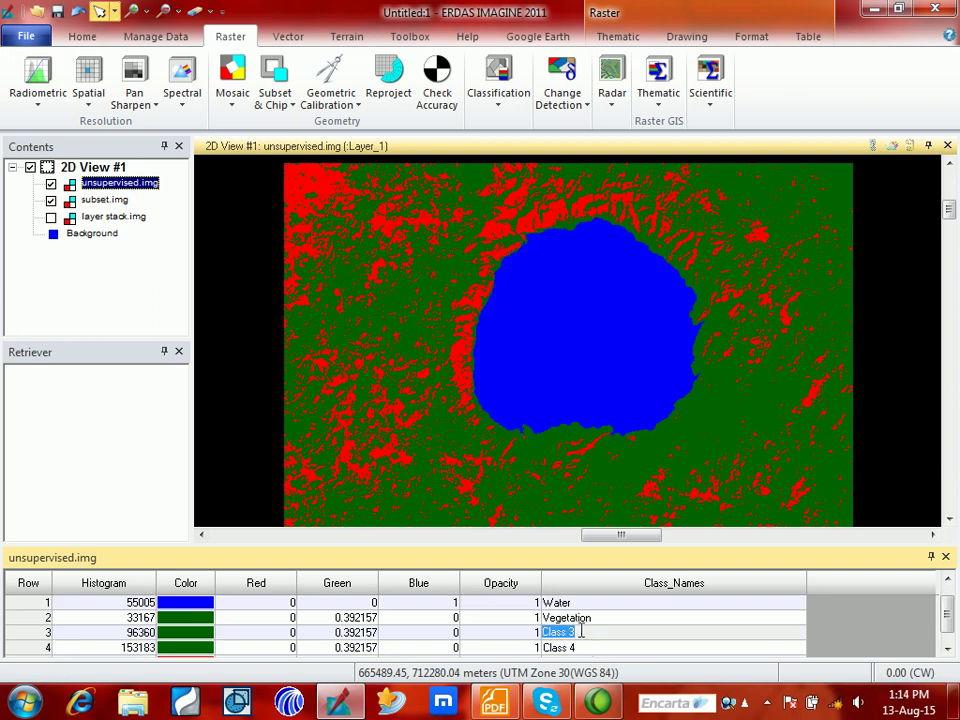
right_click(580, 634)
left_click(645, 461)
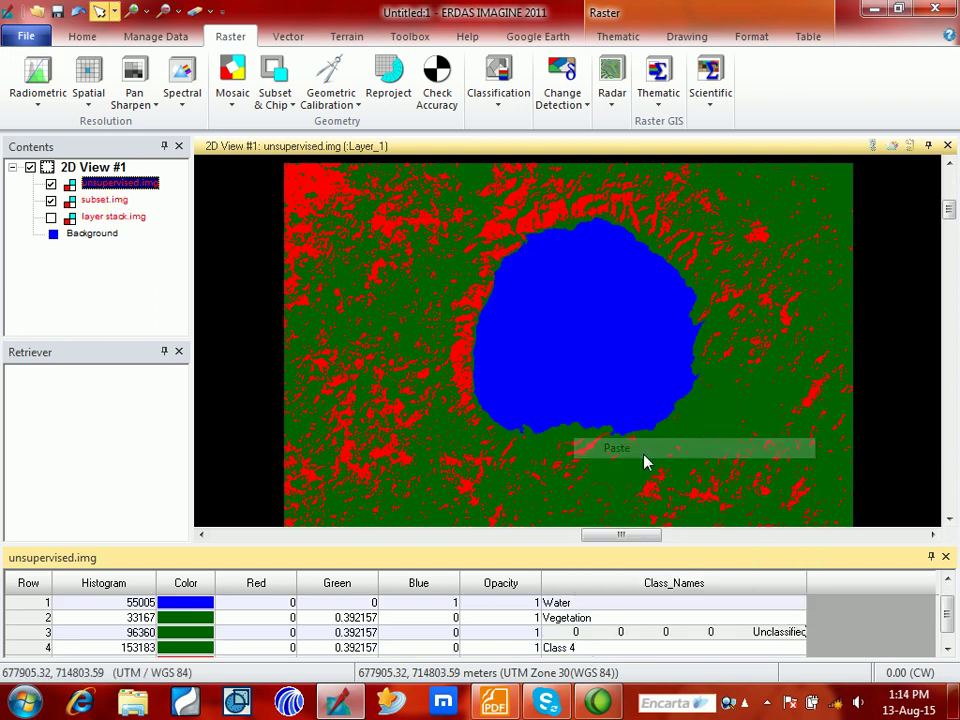
left_click(606, 633)
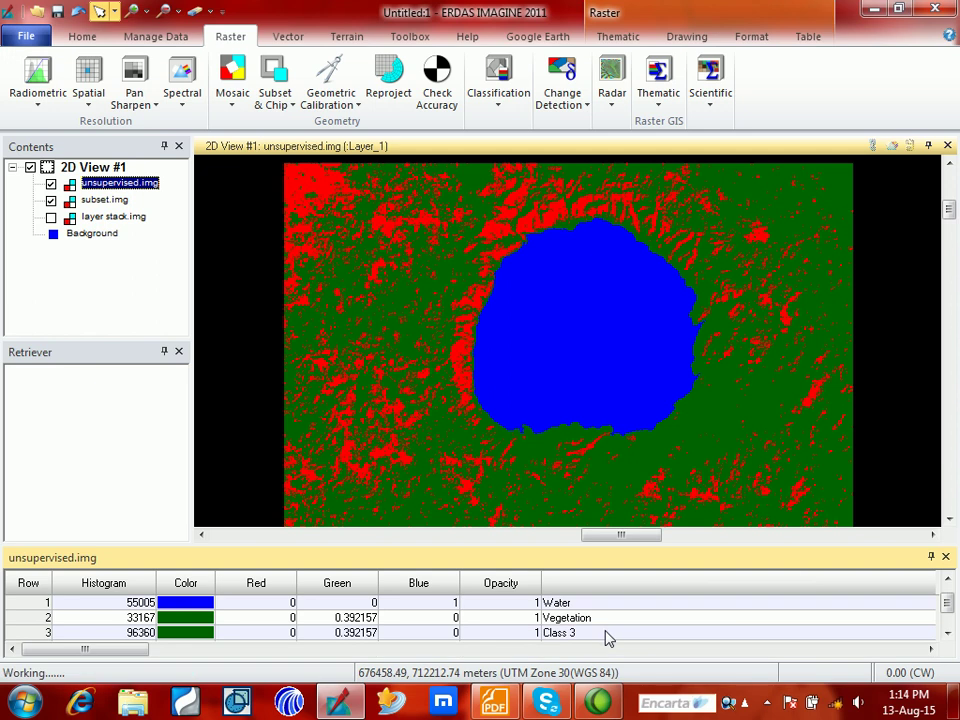
- Rename both Class 3 and Class 4 as Vegetation in the class names column
scroll(593, 637, "down", 1)
left_click(591, 632)
type("Ve")
key("BackSpace")
type("egetation")
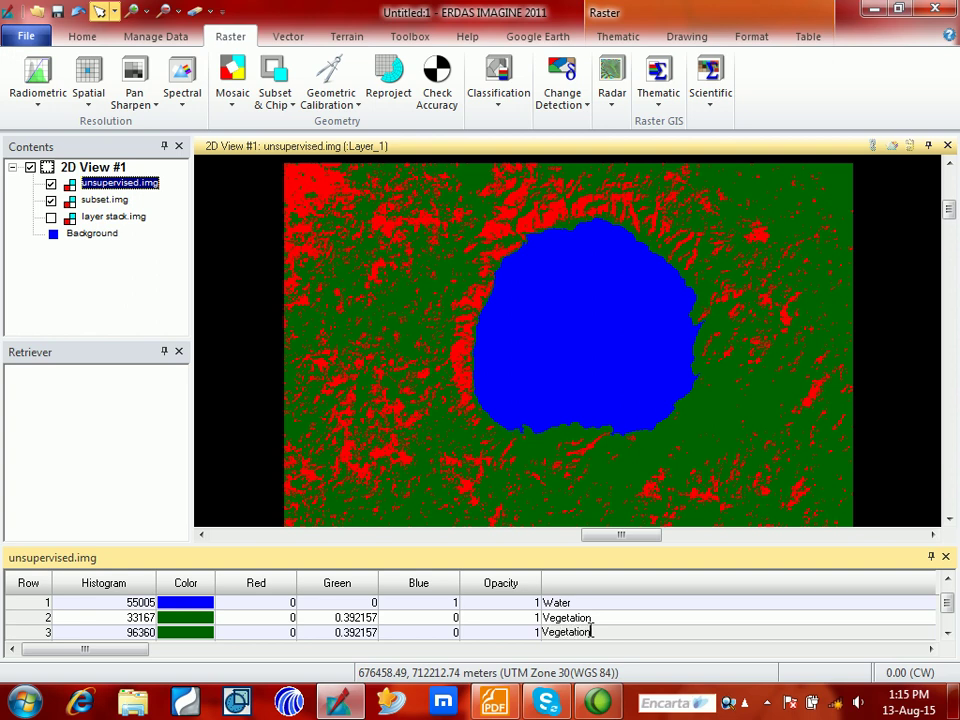
scroll(591, 637, "down", 1)
left_click(590, 632)
type("Vege")
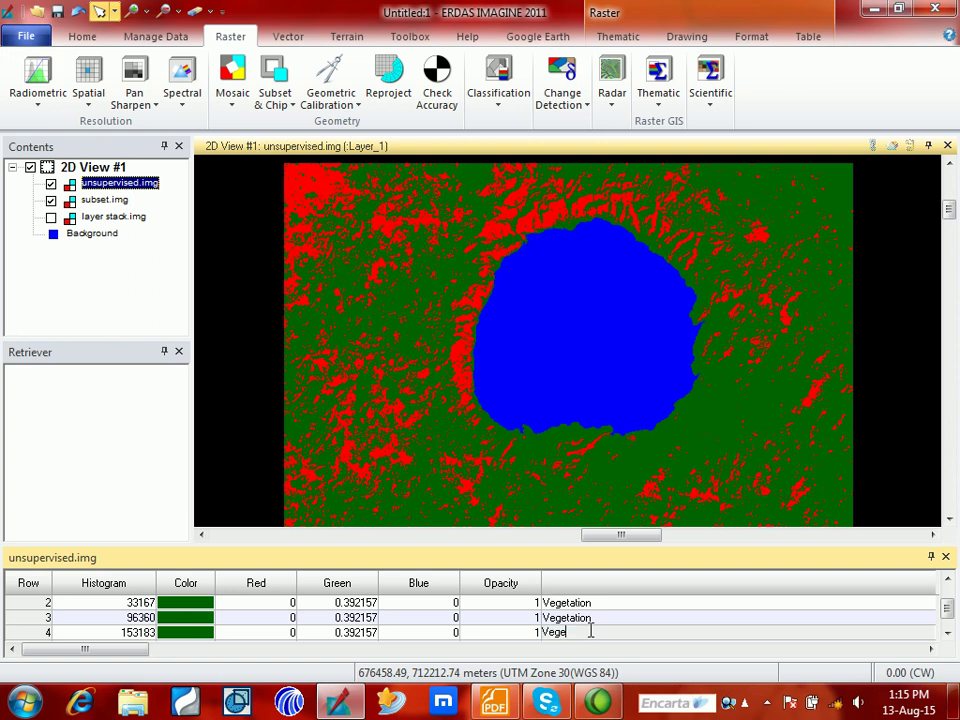
type("tation")
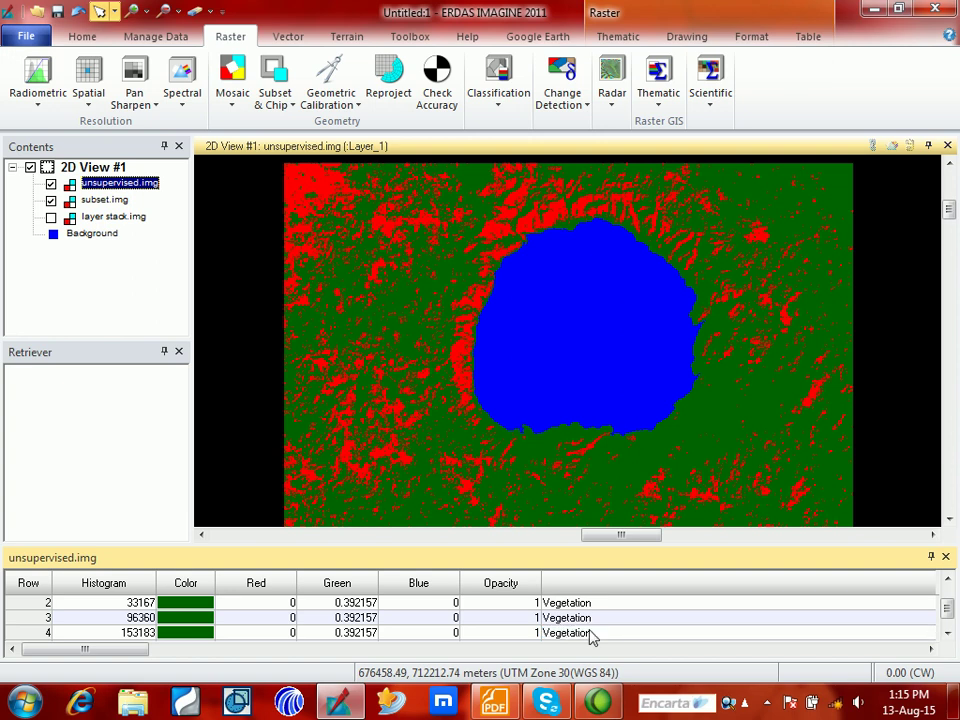
- Rename Class 5 as Builtp in the class names column
scroll(591, 636, "down", 1)
left_click(587, 602)
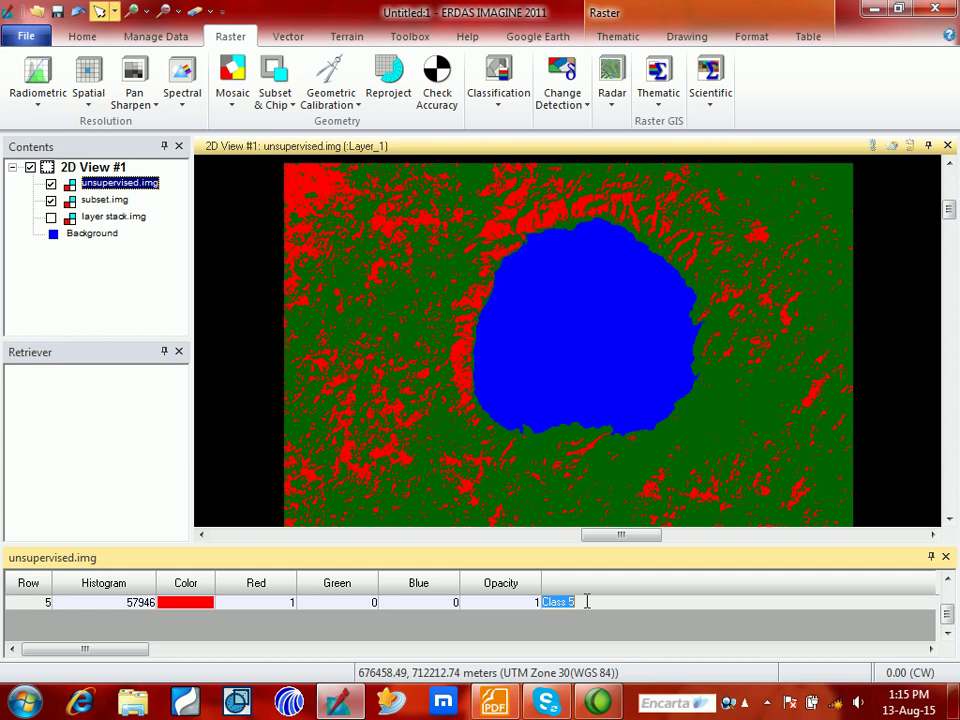
type("Builtp")
scroll(589, 607, "up", 1)
scroll(588, 606, "up", 3)
key("Return")
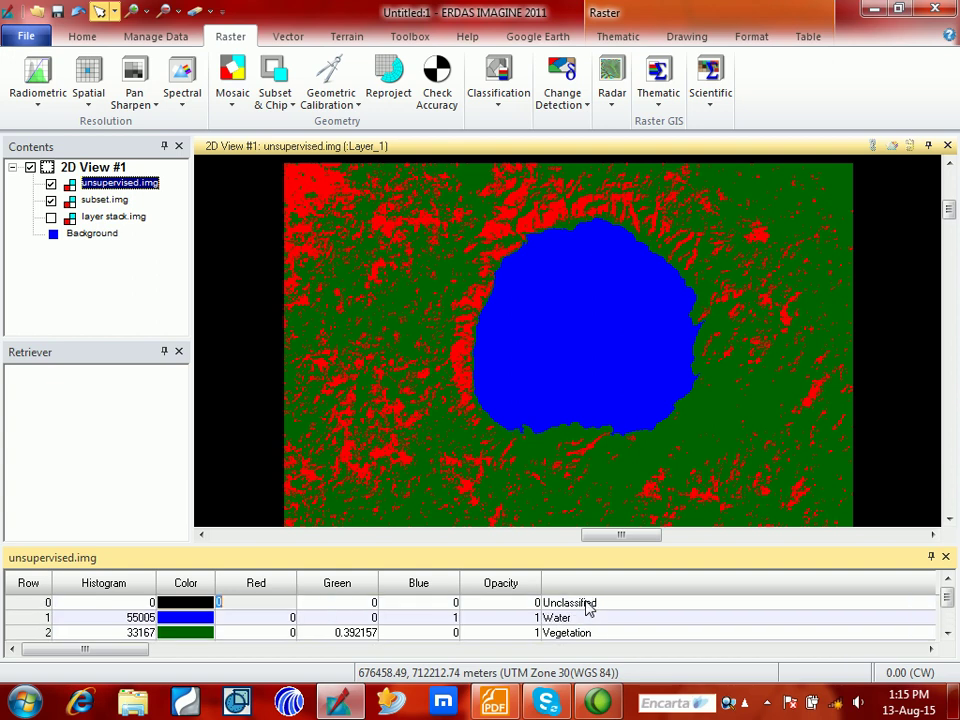
- Remove the layer stack.img layer from the 2D view and fit the image to the frame
left_click(645, 399)
scroll(700, 405, "down", 1)
scroll(700, 405, "down", 1)
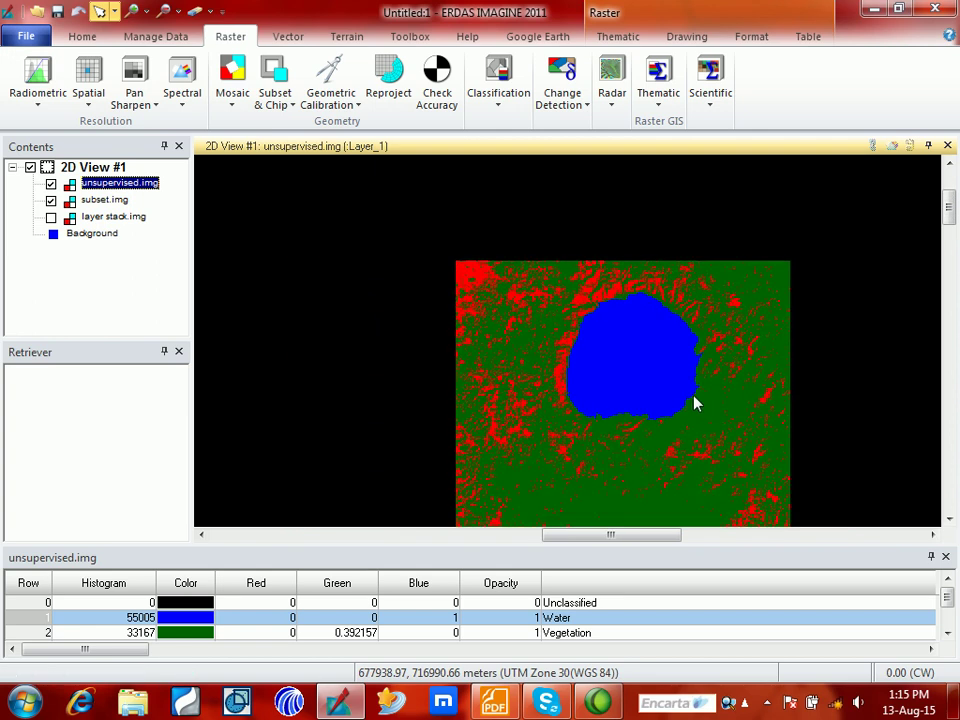
left_click(113, 217)
right_click(113, 217)
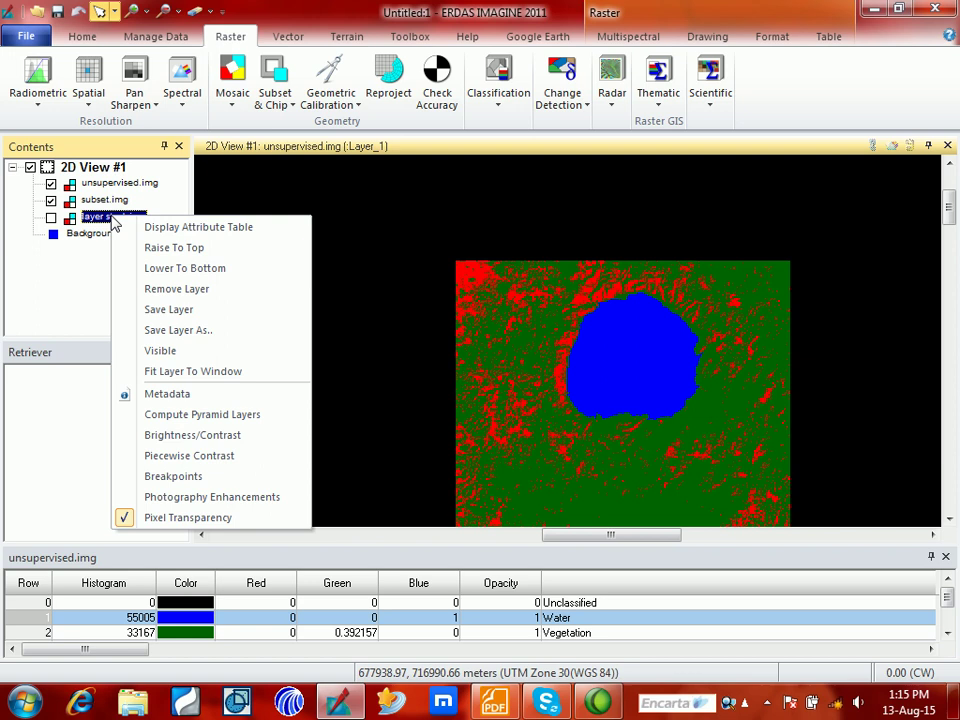
left_click(213, 292)
right_click(446, 326)
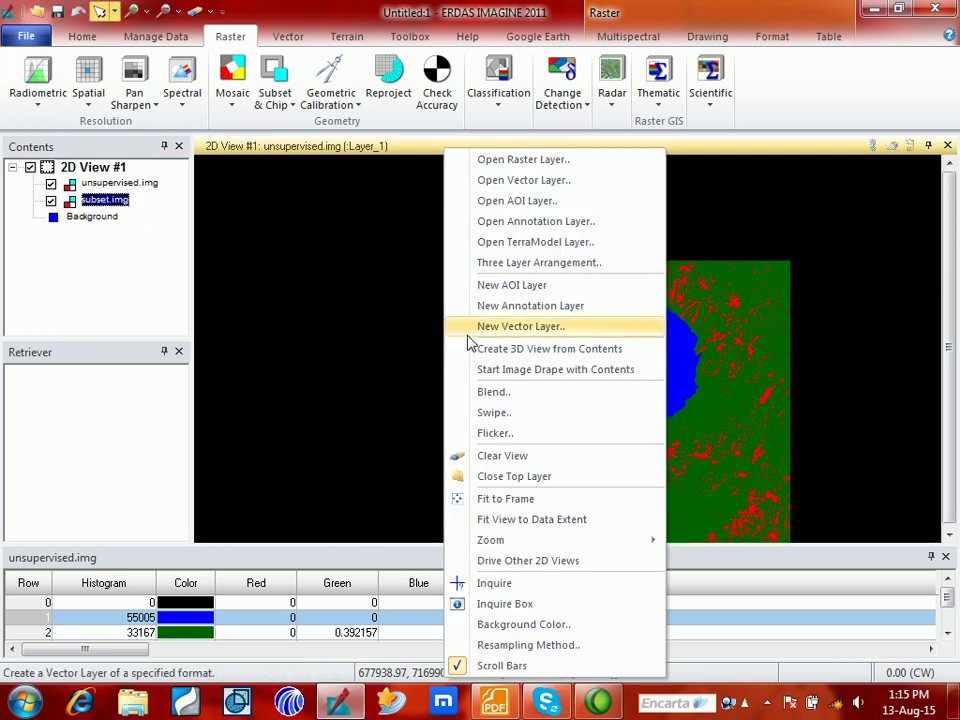
left_click(492, 499)
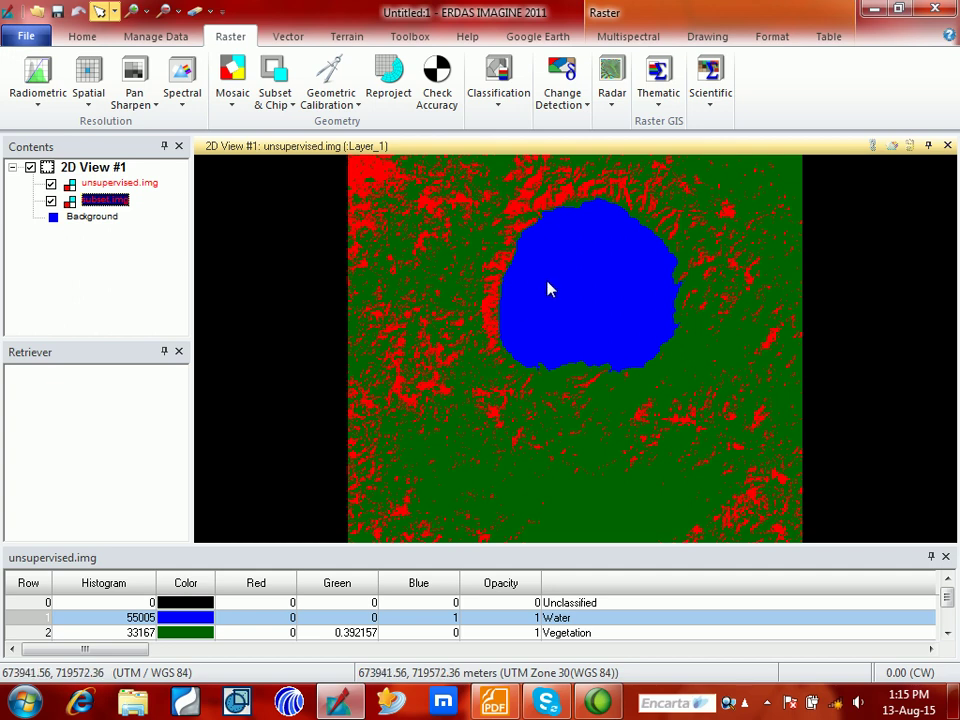
- Clear the selection of the Water row in the unsupervised.img attribute table
right_click(38, 614)
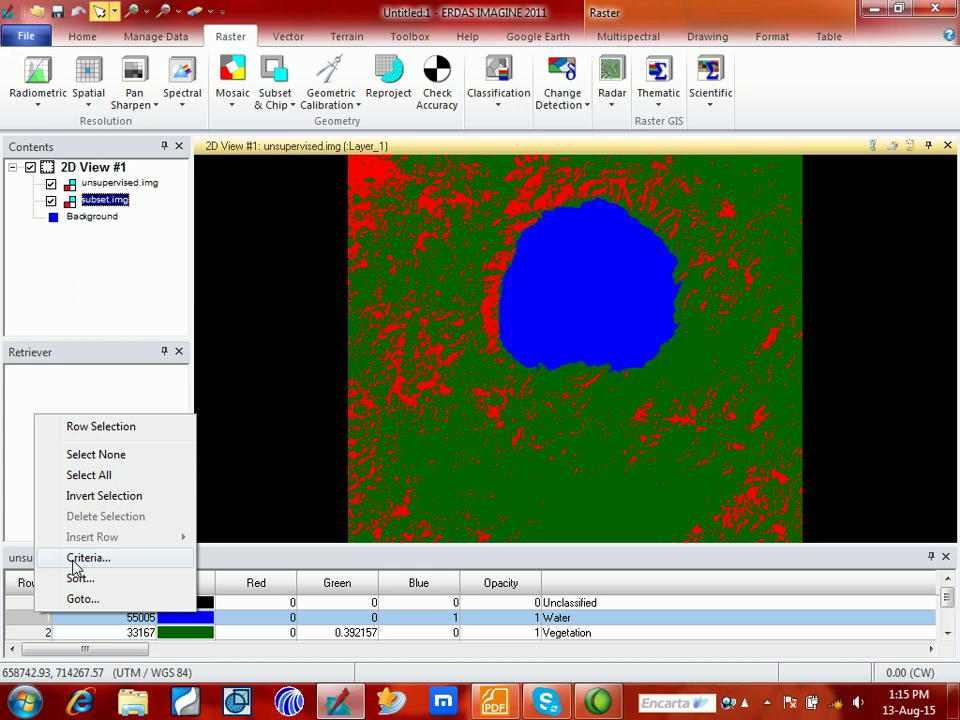
left_click(110, 455)
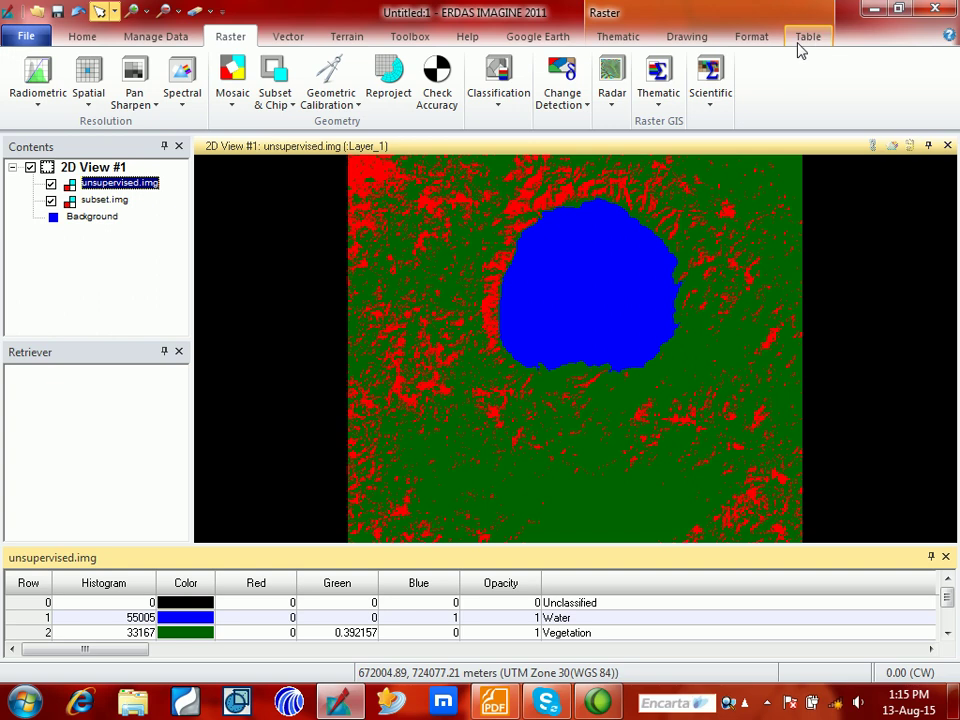
- Examine the unit options for adding an area column to the unsupervised.img attribute table, and close the dialog without adding one
left_click(804, 36)
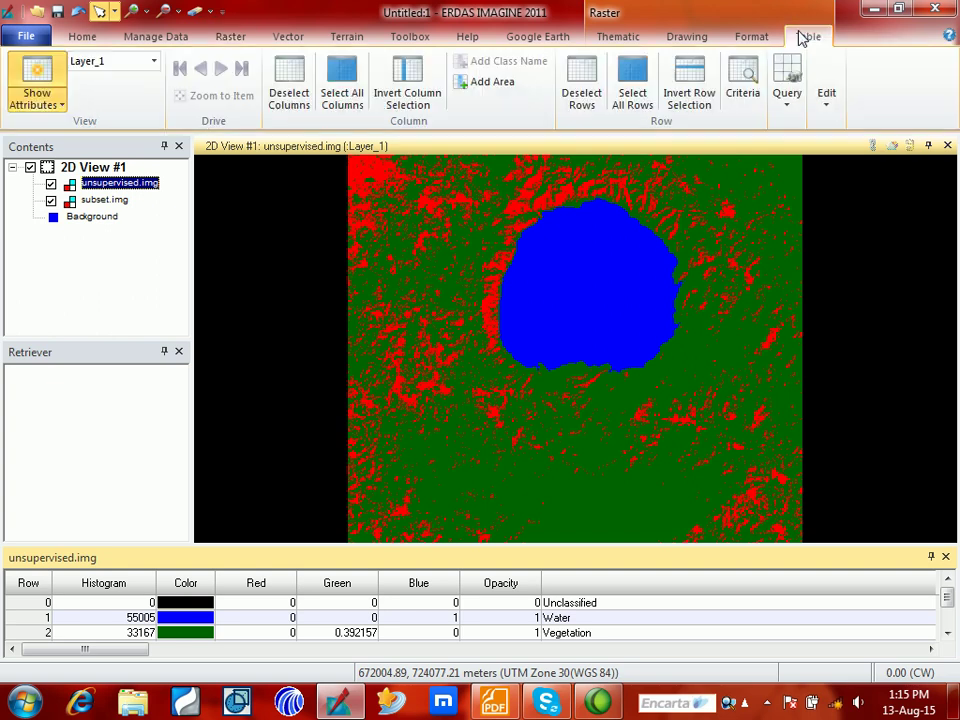
left_click(481, 86)
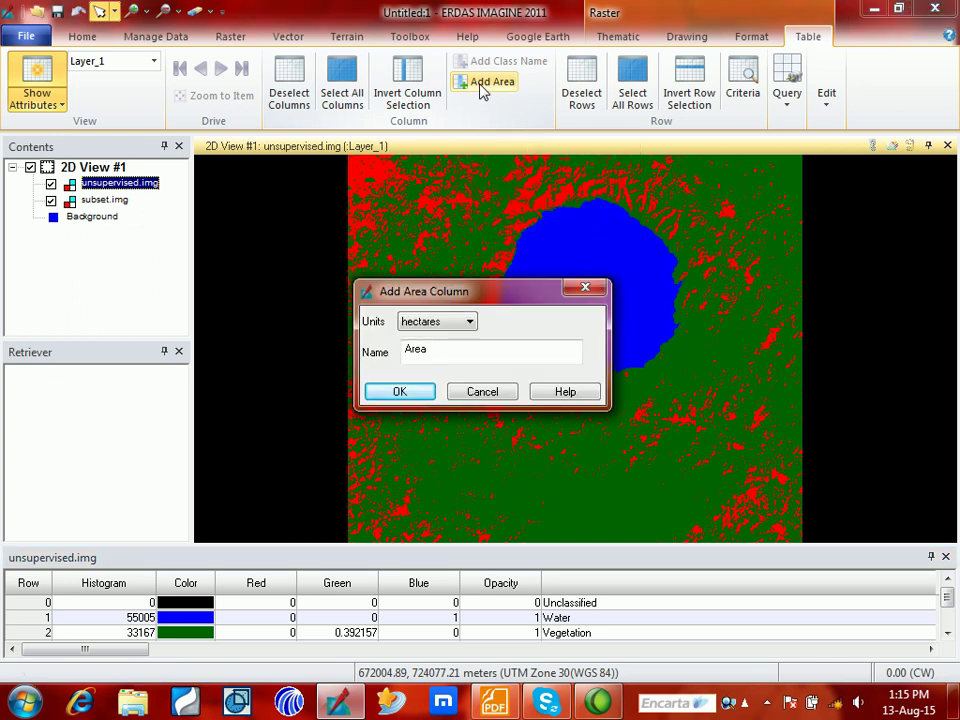
left_click(452, 318)
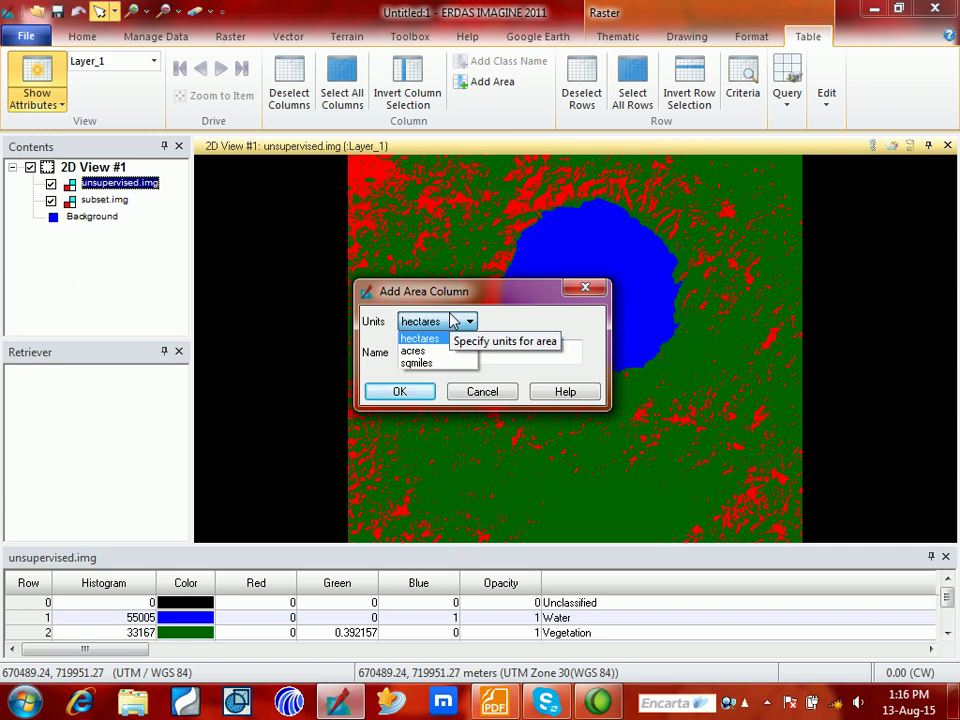
left_click(452, 320)
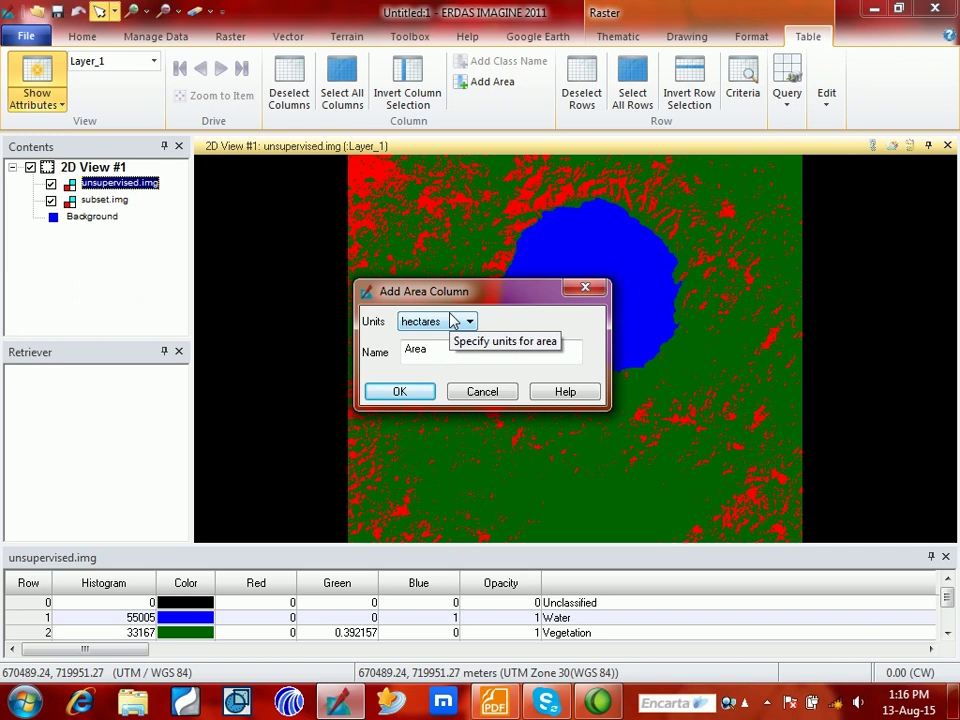
left_click(586, 289)
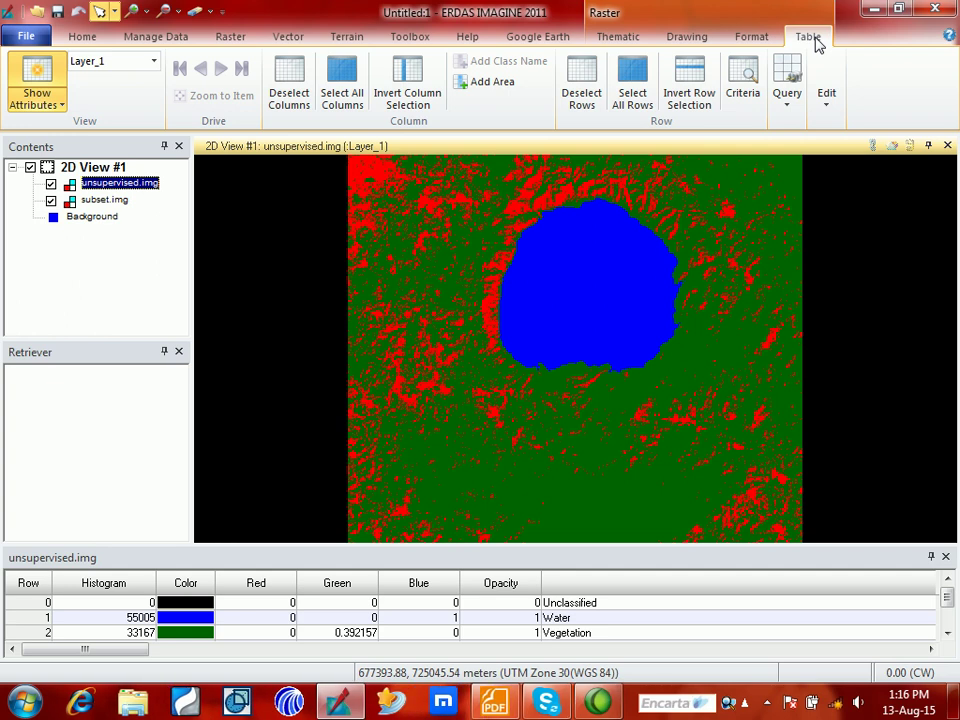
- Add an area column named Area in hectares to the unsupervised.img attribute table
left_click(478, 87)
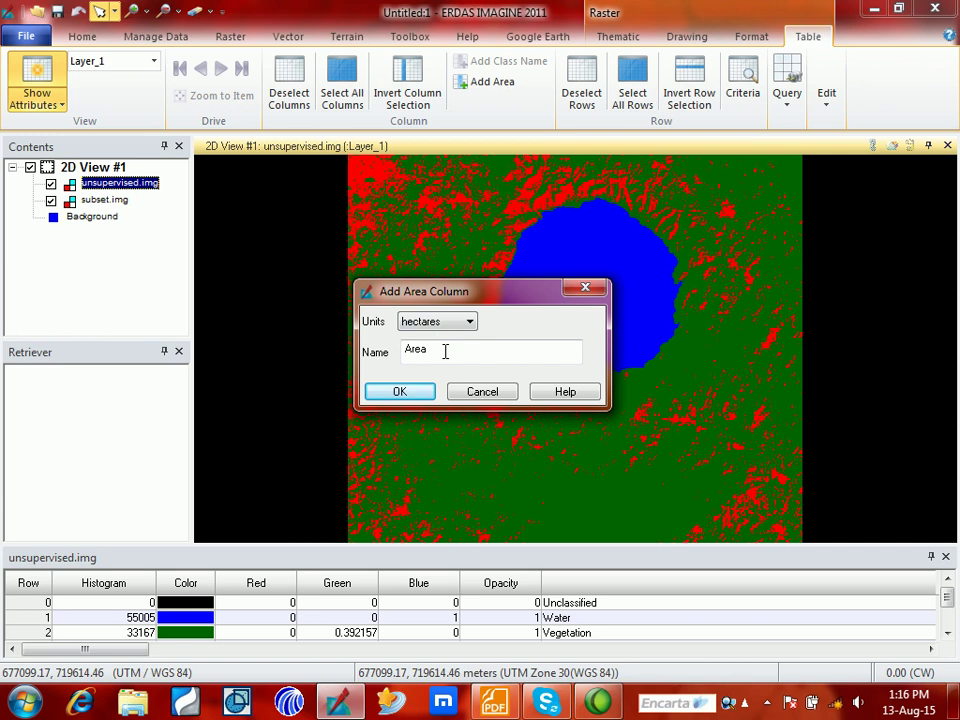
left_click(409, 394)
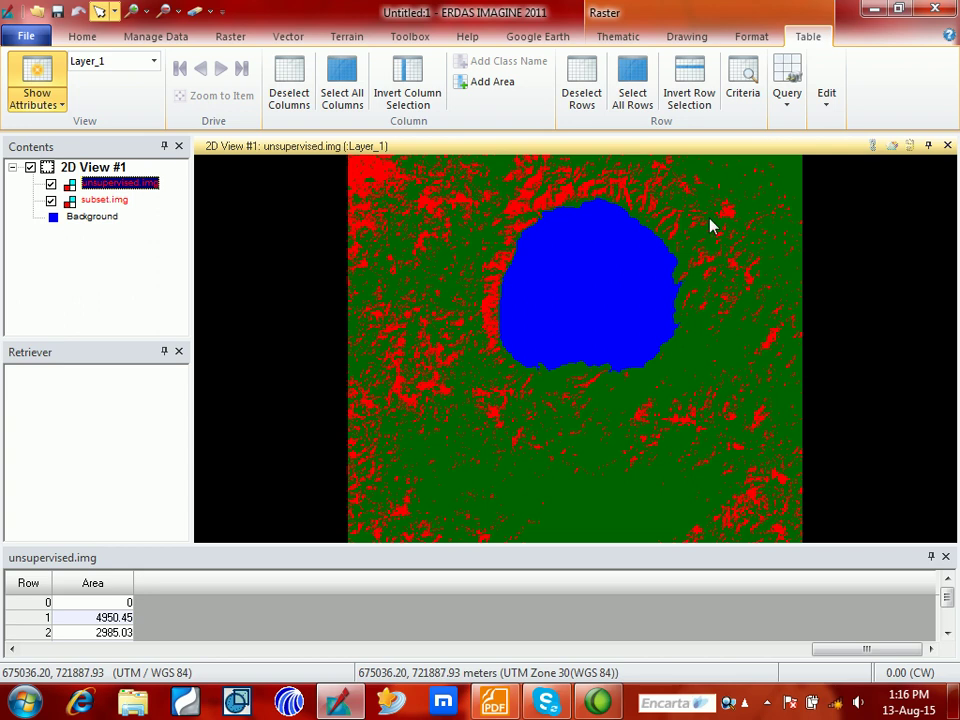
left_click(826, 95)
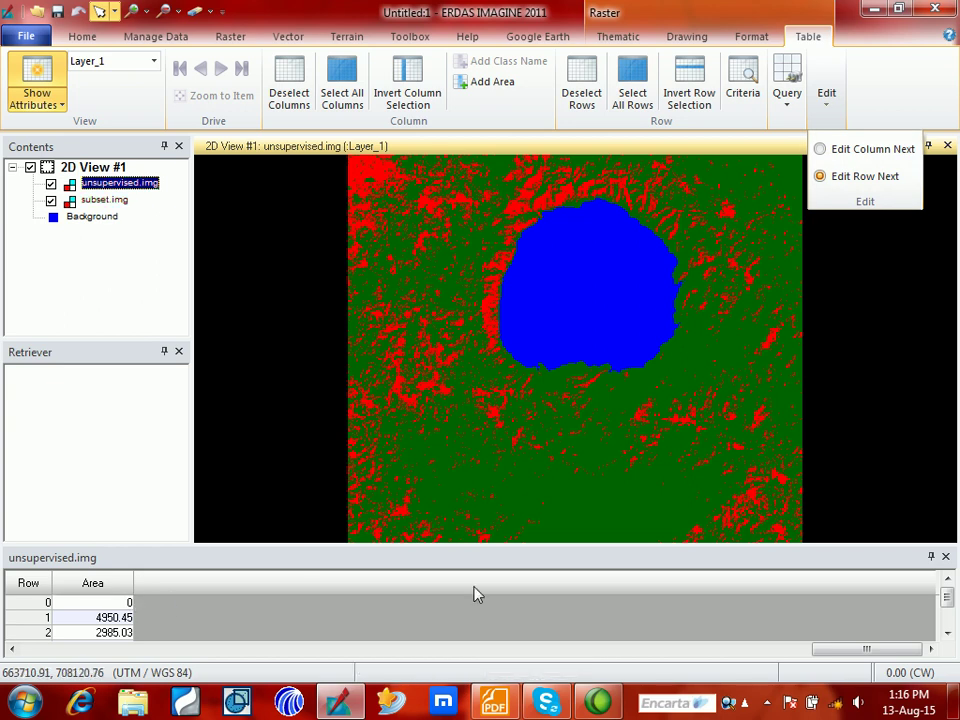
left_click(744, 86)
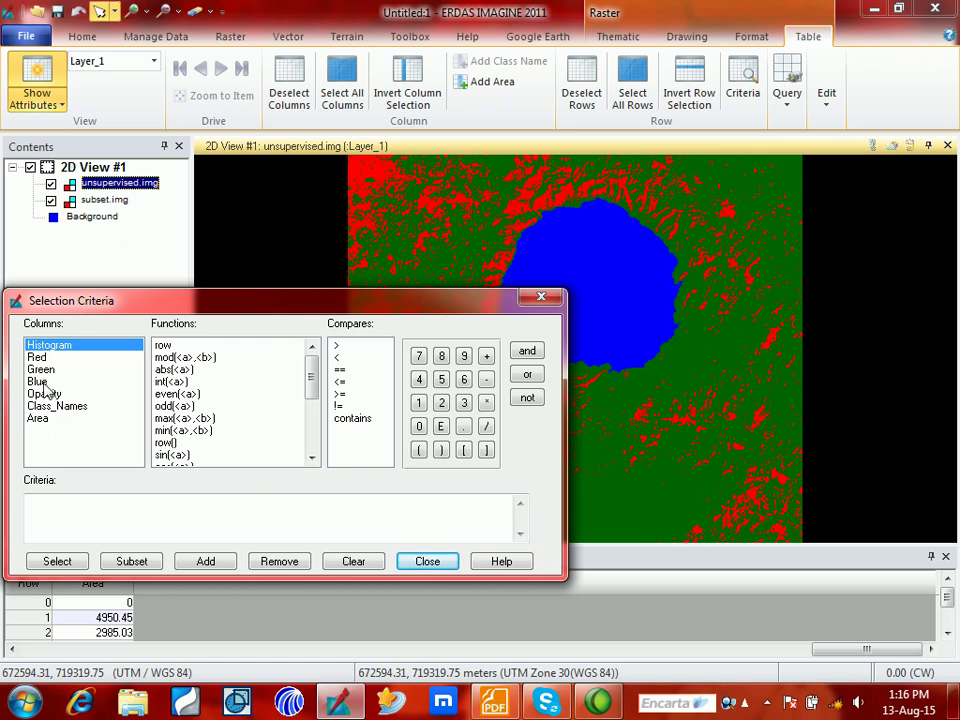
double_click(37, 419)
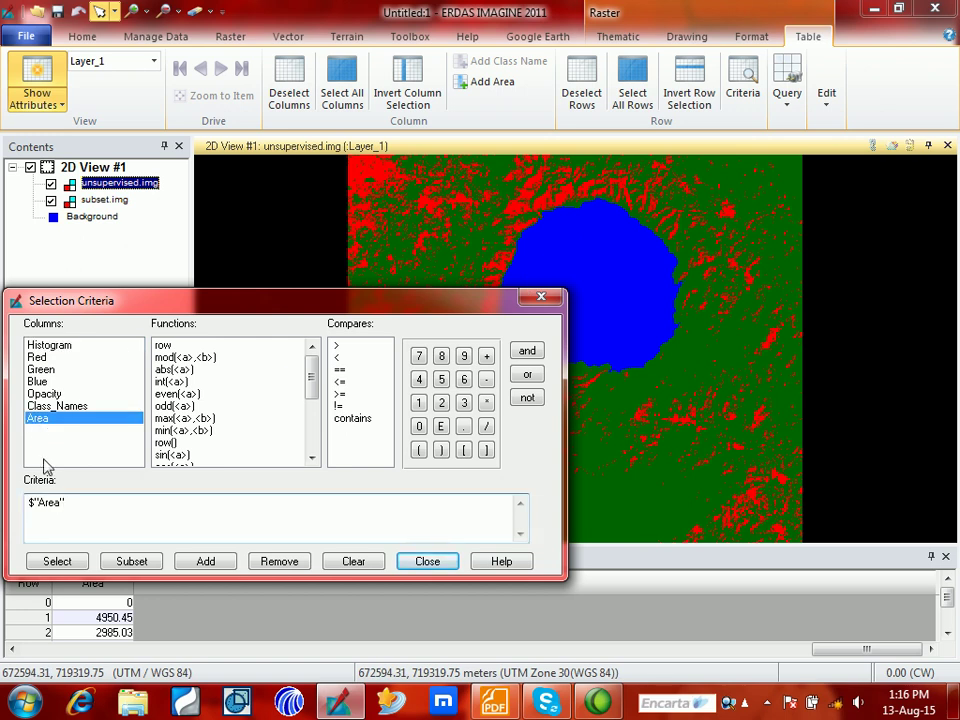
left_click_drag(311, 306, 445, 190)
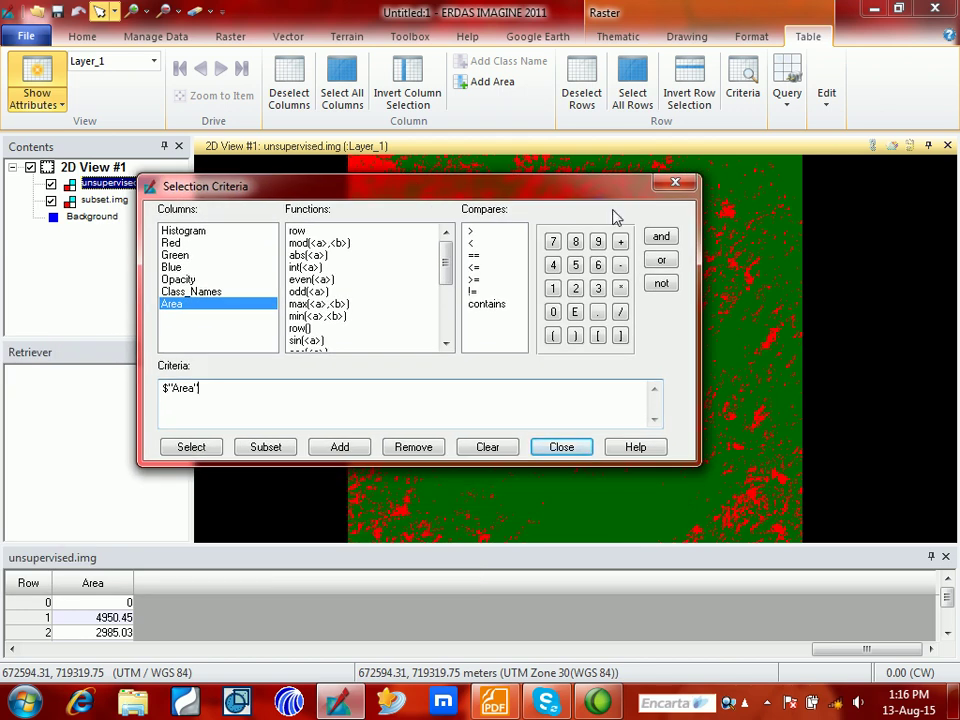
left_click(674, 184)
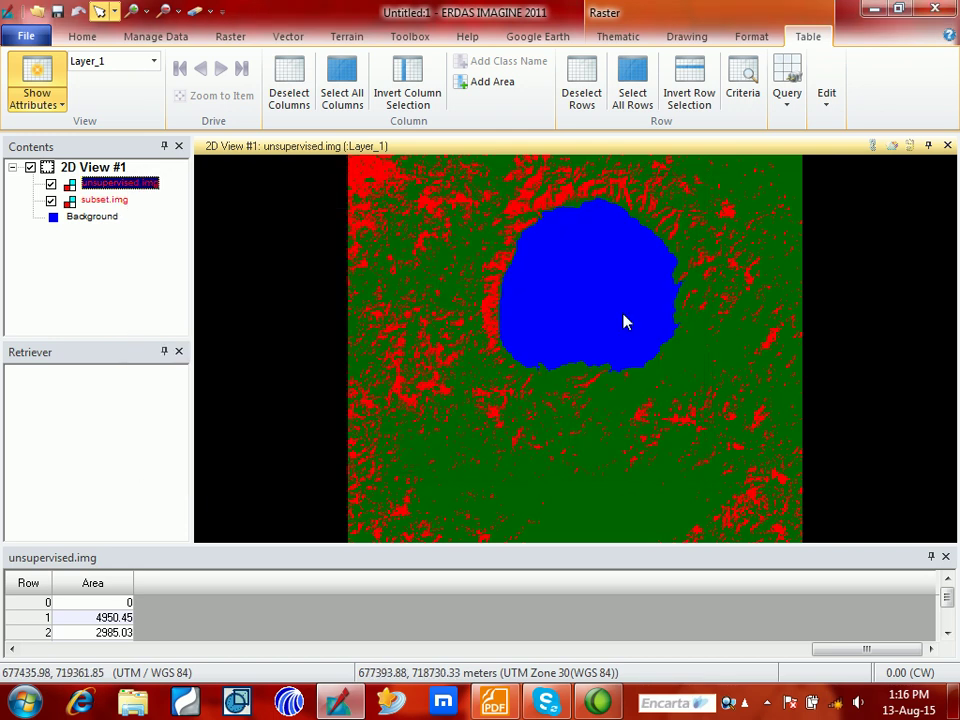
right_click(171, 585)
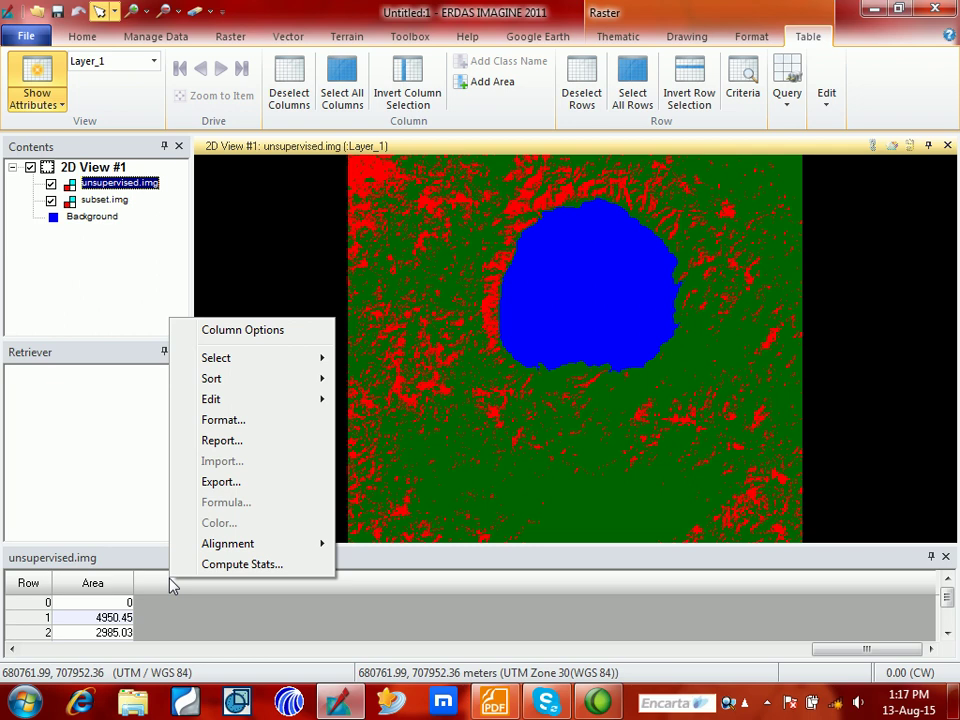
left_click(276, 340)
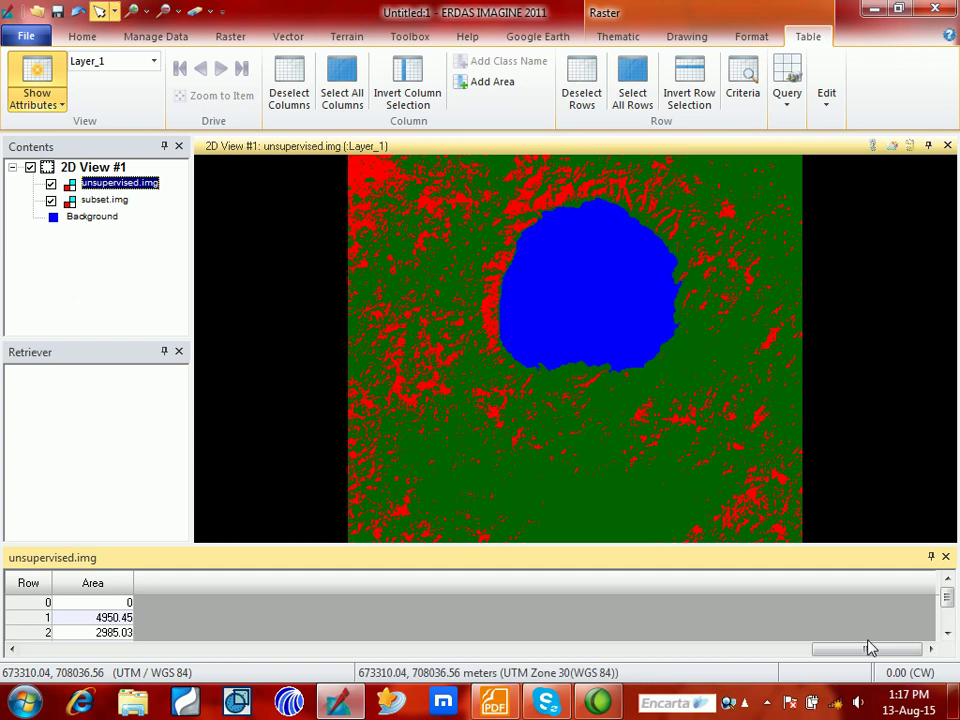
left_click_drag(860, 648, 831, 658)
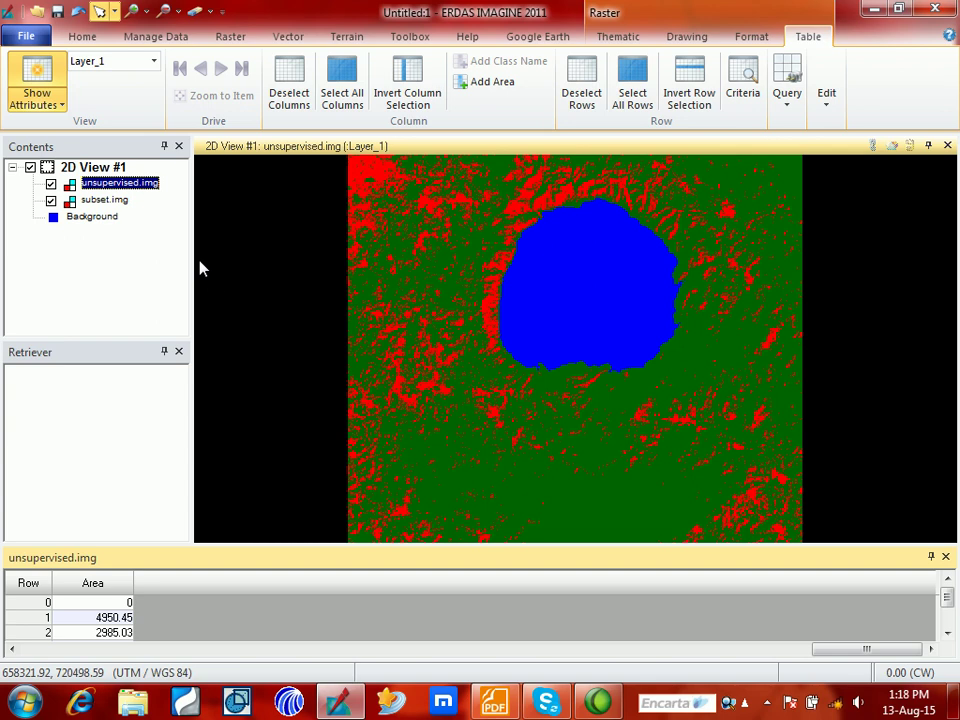
- Hide the unsupervised.img layer so subset.img shows, and open the raster classification options
left_click(51, 185)
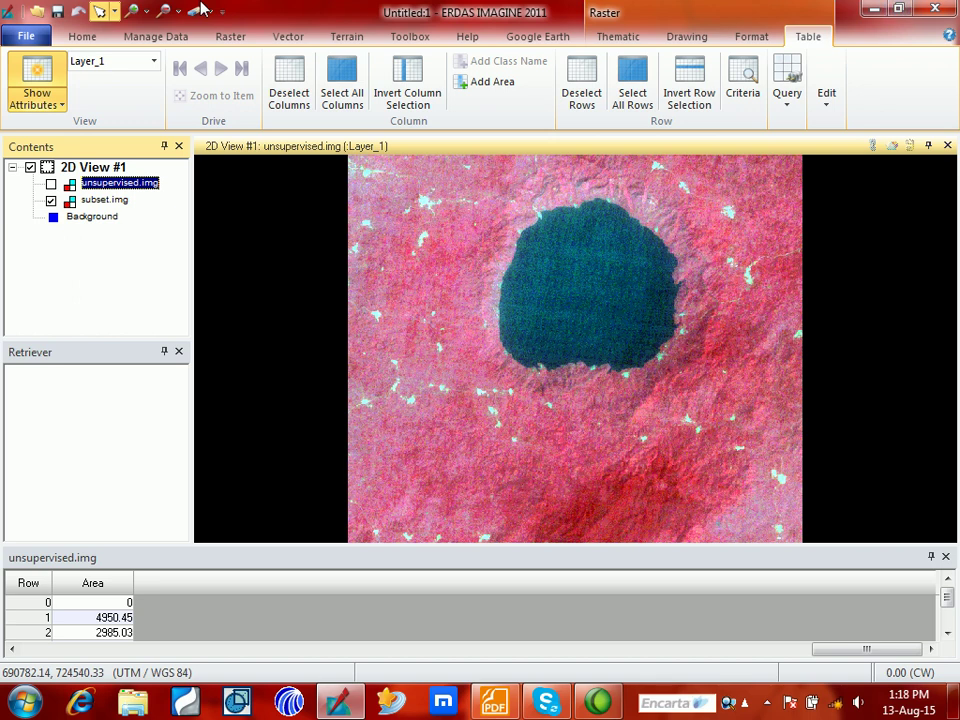
left_click(233, 37)
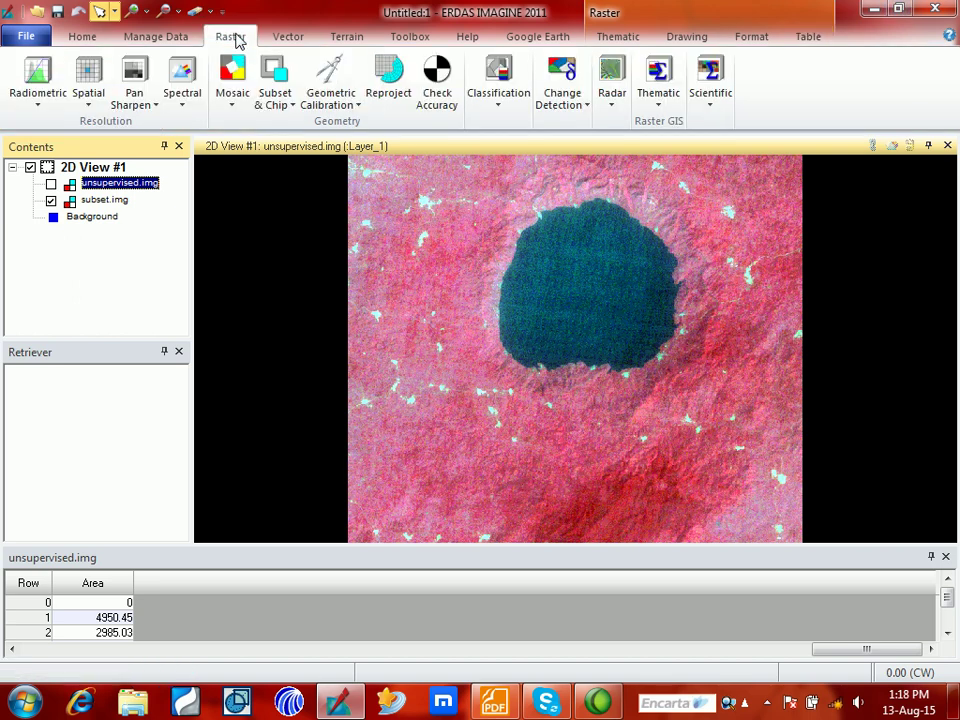
left_click(495, 111)
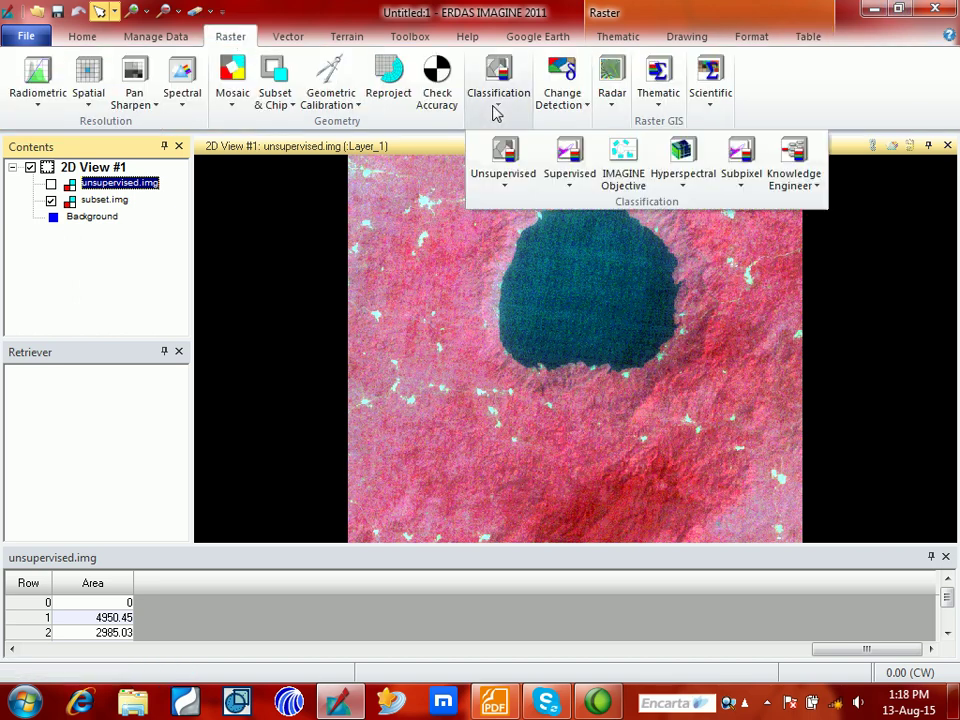
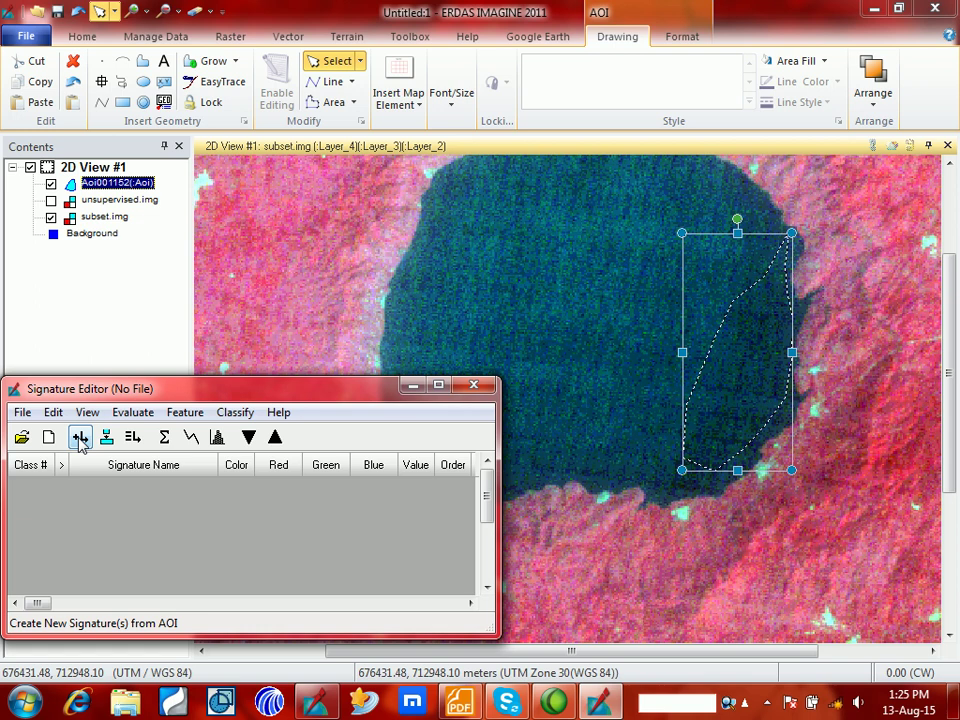
- Create a new signature from the AOI polygon along the lake's eastern shore
left_click(80, 440)
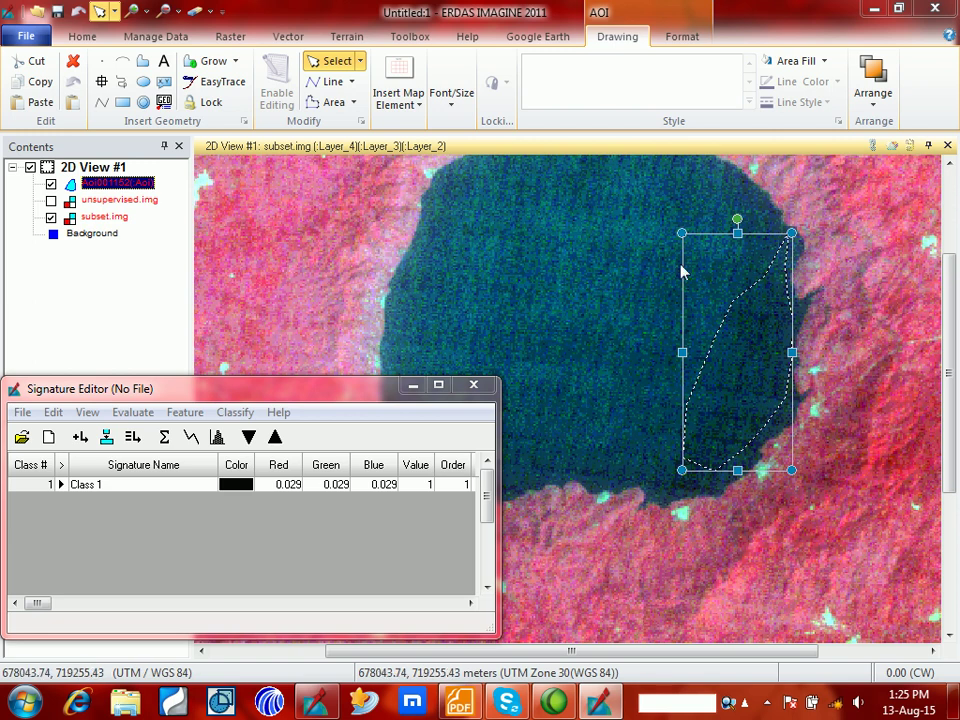
left_click(142, 62)
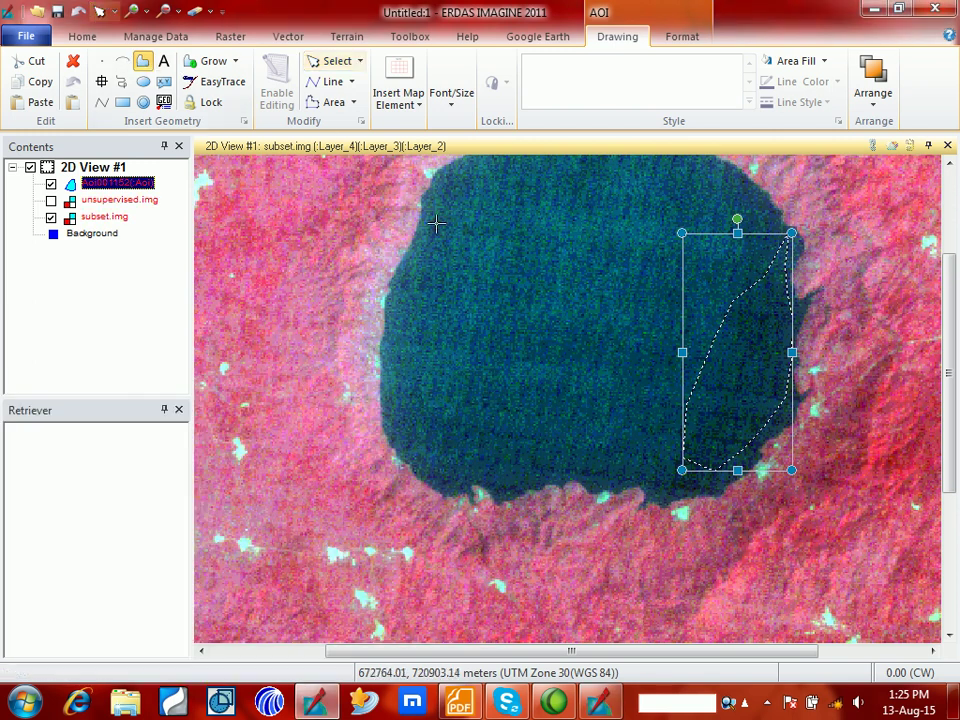
left_click(463, 184)
left_click(500, 180)
left_click(520, 249)
left_click(478, 365)
left_click(436, 398)
left_click(407, 355)
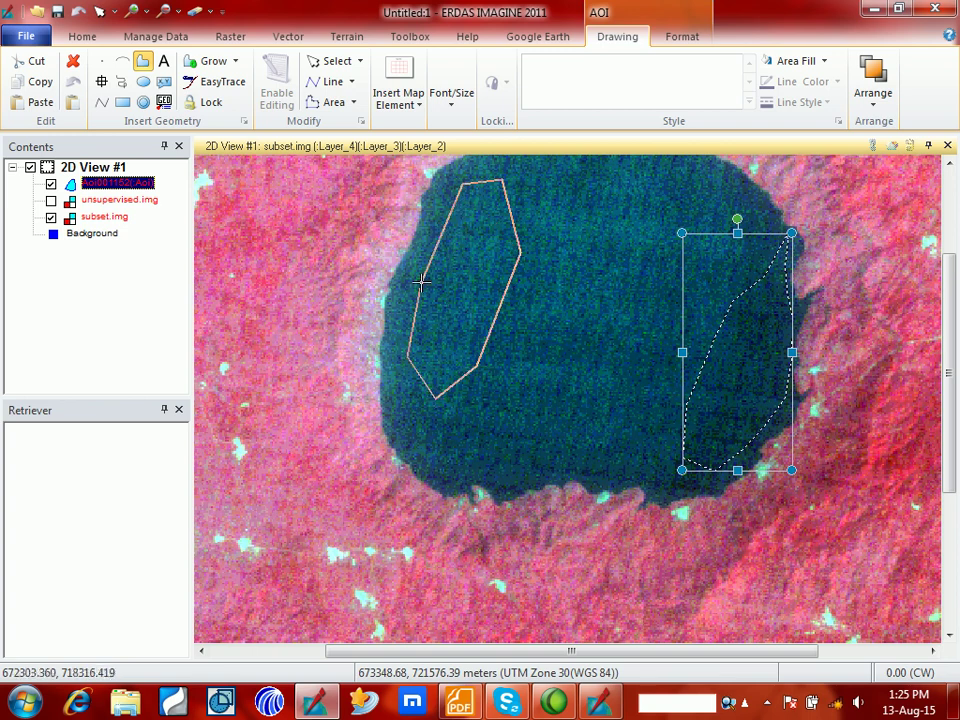
double_click(454, 228)
key("Delete")
- Draw a large polygon AOI over the central and western part of the lake, beside the existing eastern polygon
scroll(480, 279, "down", 3)
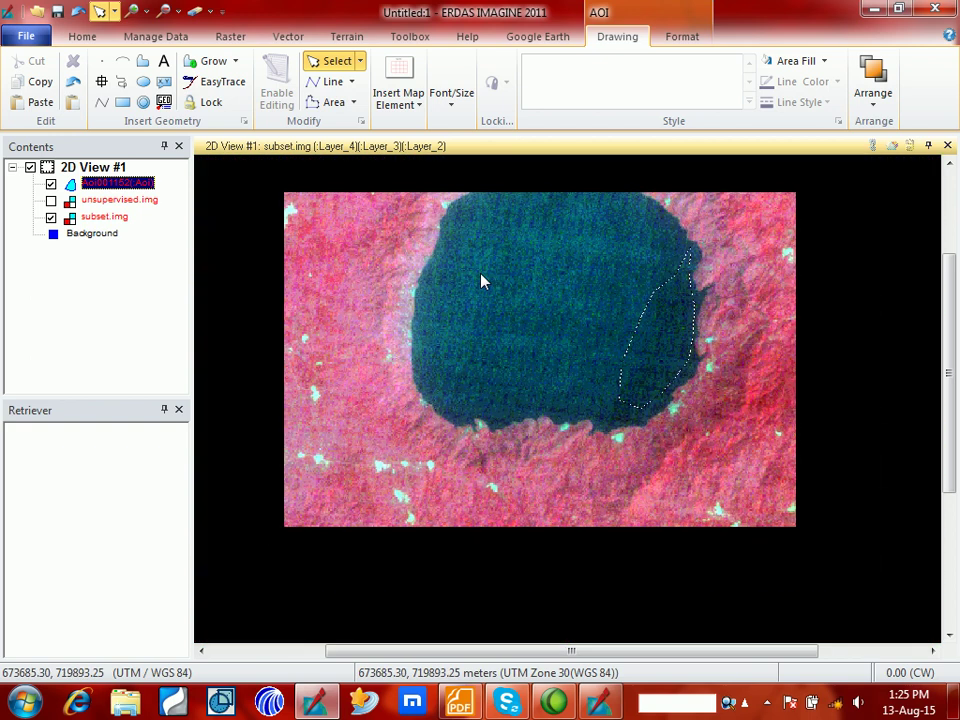
left_click(143, 61)
left_click(654, 230)
left_click(593, 177)
left_click(553, 173)
left_click(482, 199)
left_click(428, 311)
left_click(424, 350)
left_click(441, 390)
left_click(456, 409)
left_click(516, 409)
left_click(584, 400)
left_click(599, 312)
left_click(611, 280)
left_click(646, 265)
double_click(650, 238)
- Create a second signature from the large lake AOI in the Signature Editor
left_click(600, 705)
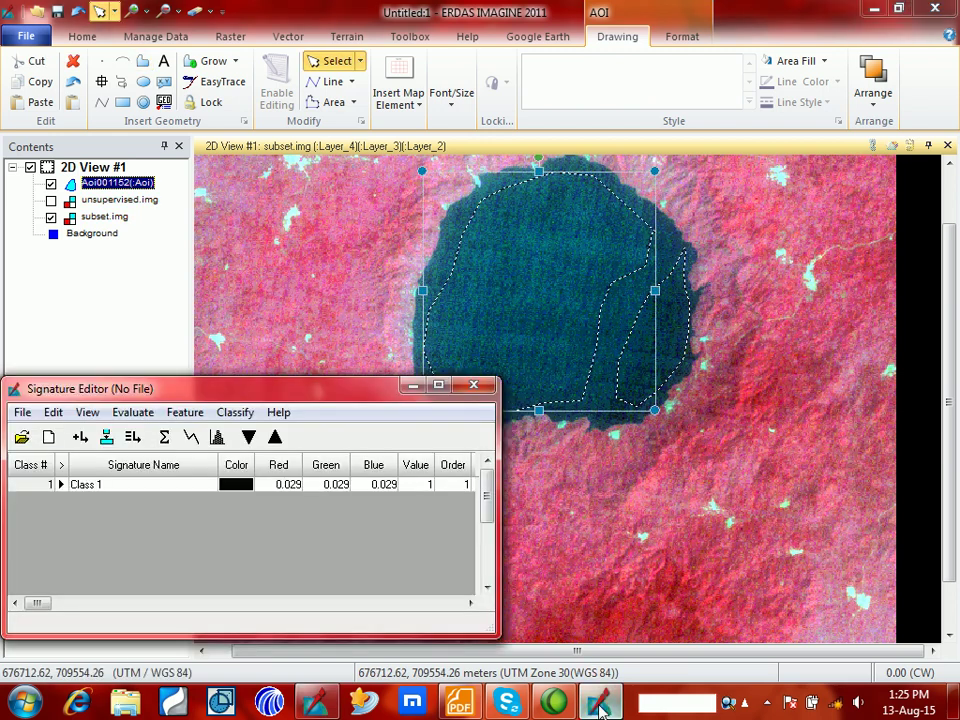
left_click(80, 438)
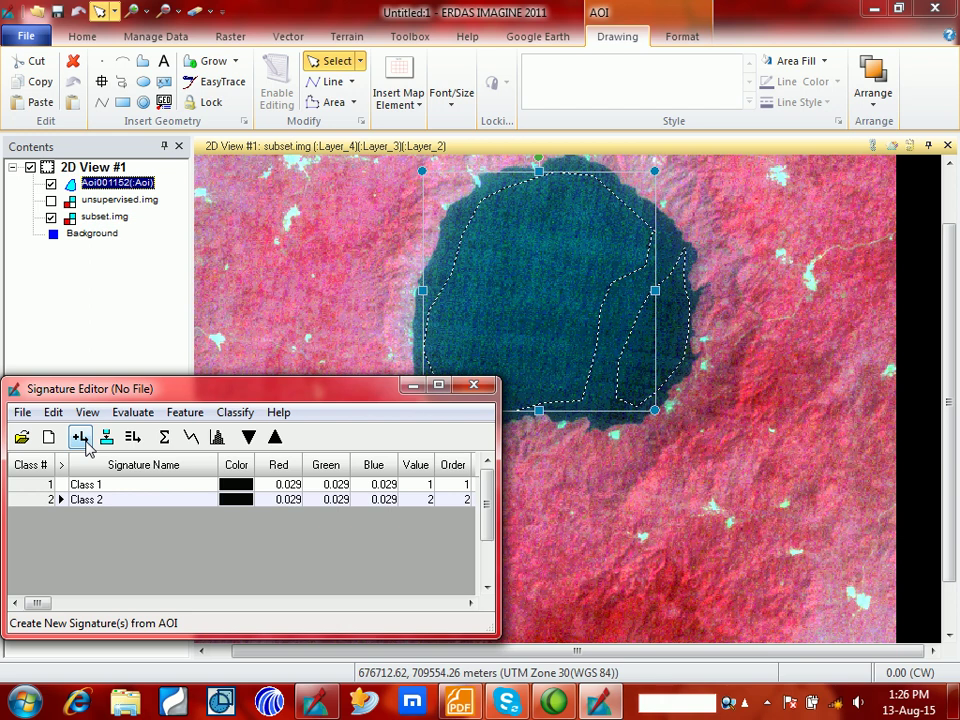
left_click(80, 437)
left_click(80, 437)
left_click(85, 441)
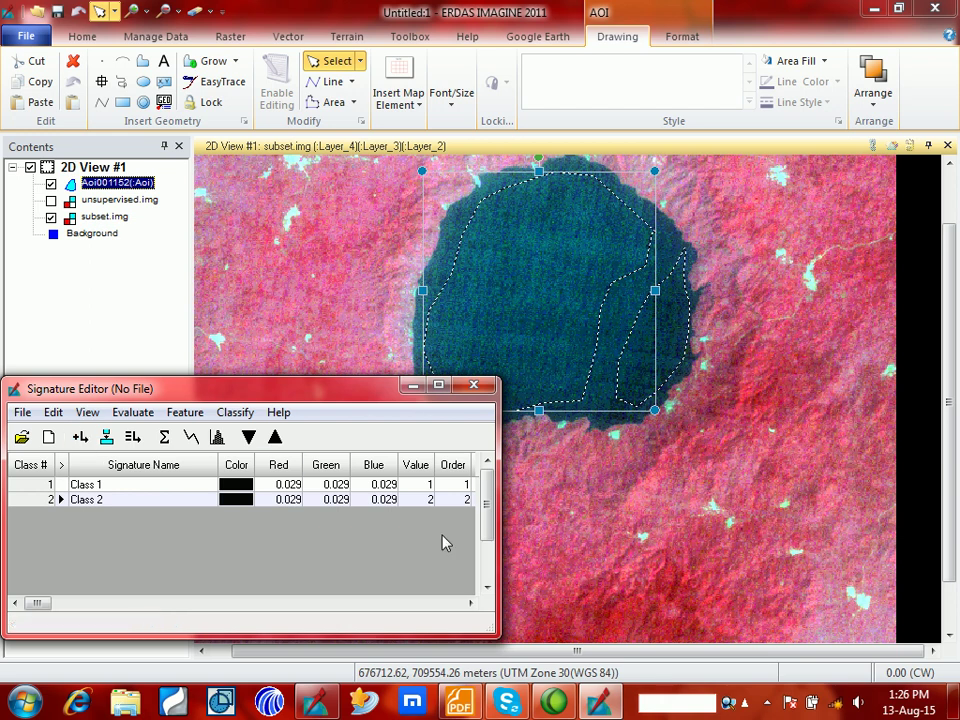
- Merge the Class 1 and Class 2 signatures into one and delete the two original rows
left_click_drag(17, 485, 17, 499)
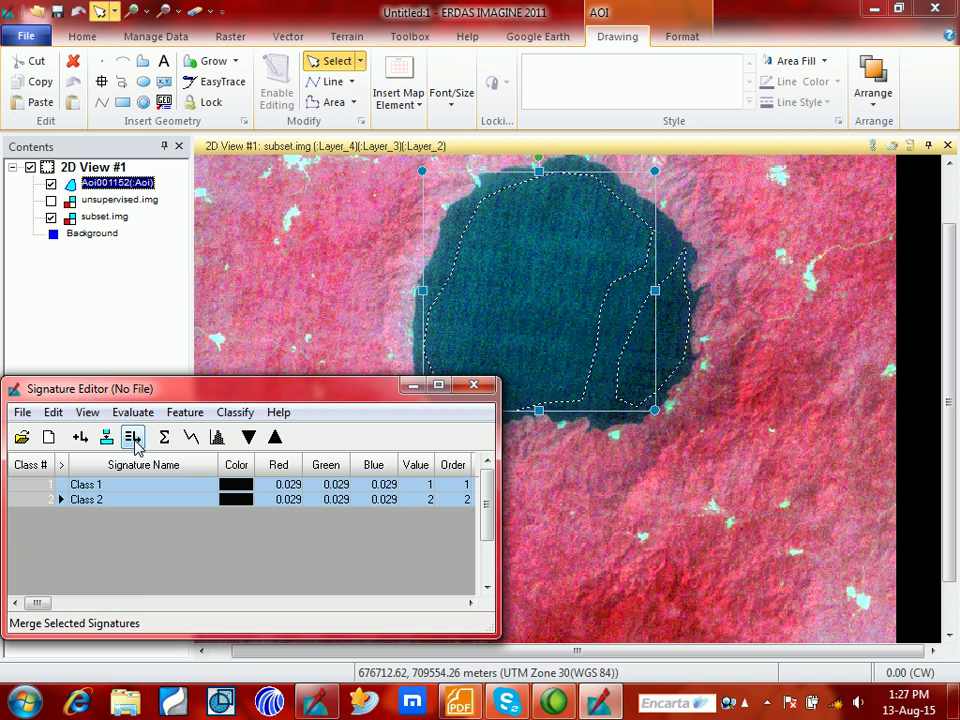
mouse_move(155, 395)
left_mouse_down()
mouse_move(150, 405)
mouse_move(230, 280)
left_mouse_up()
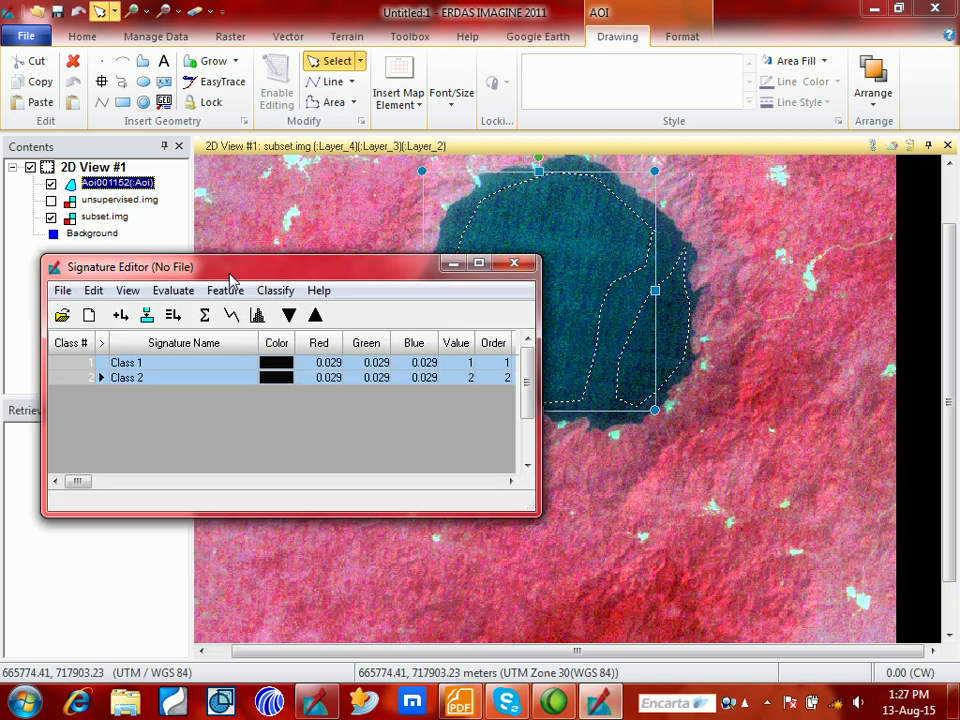
left_click(175, 316)
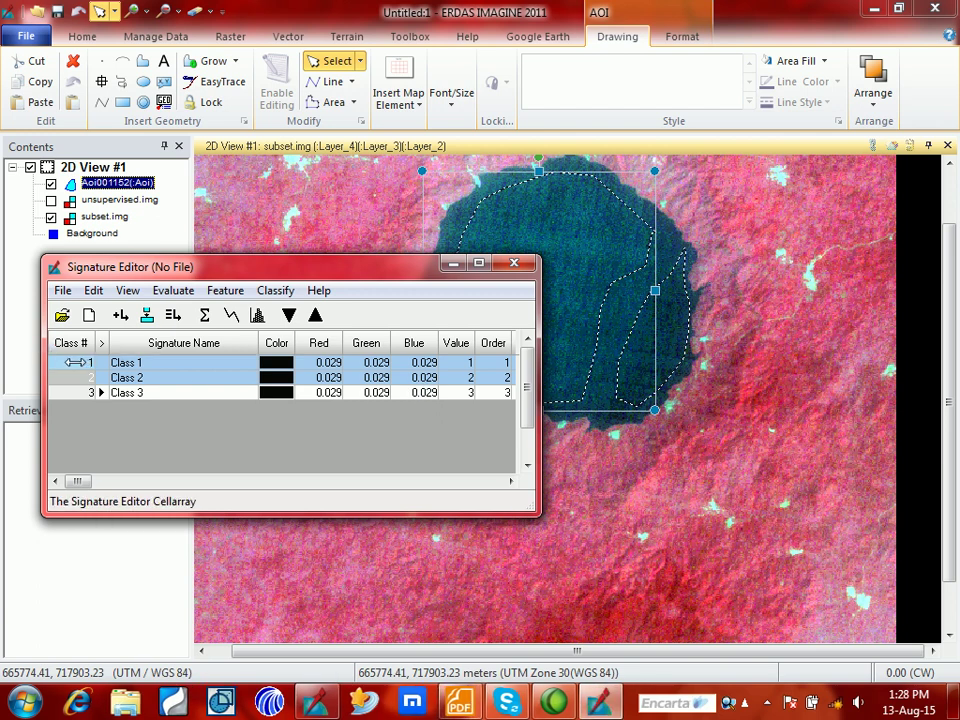
right_click(74, 362)
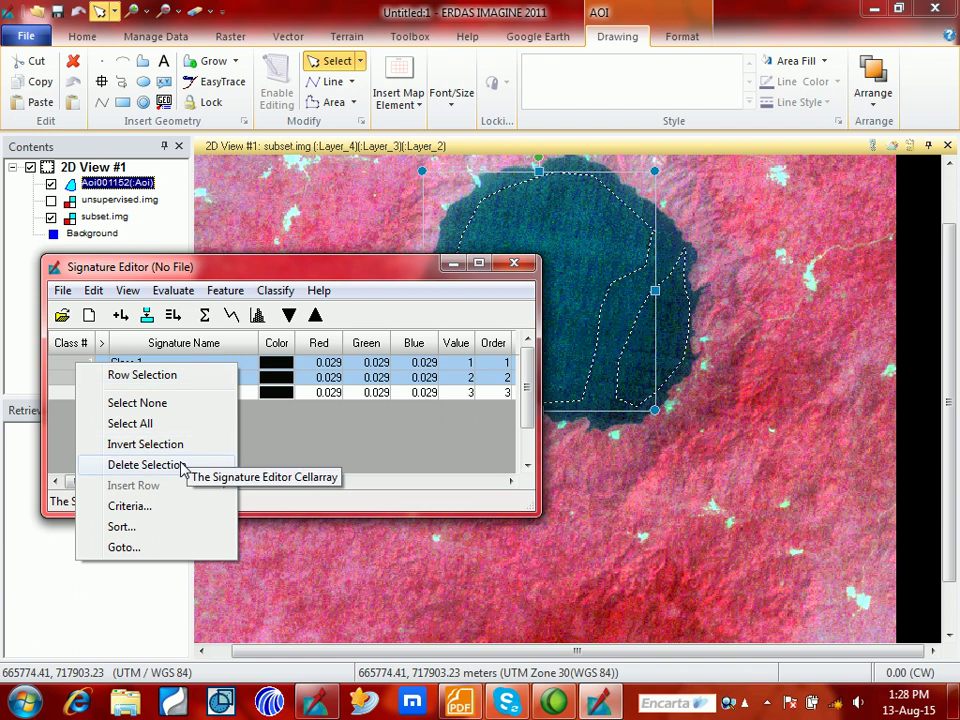
left_click(146, 465)
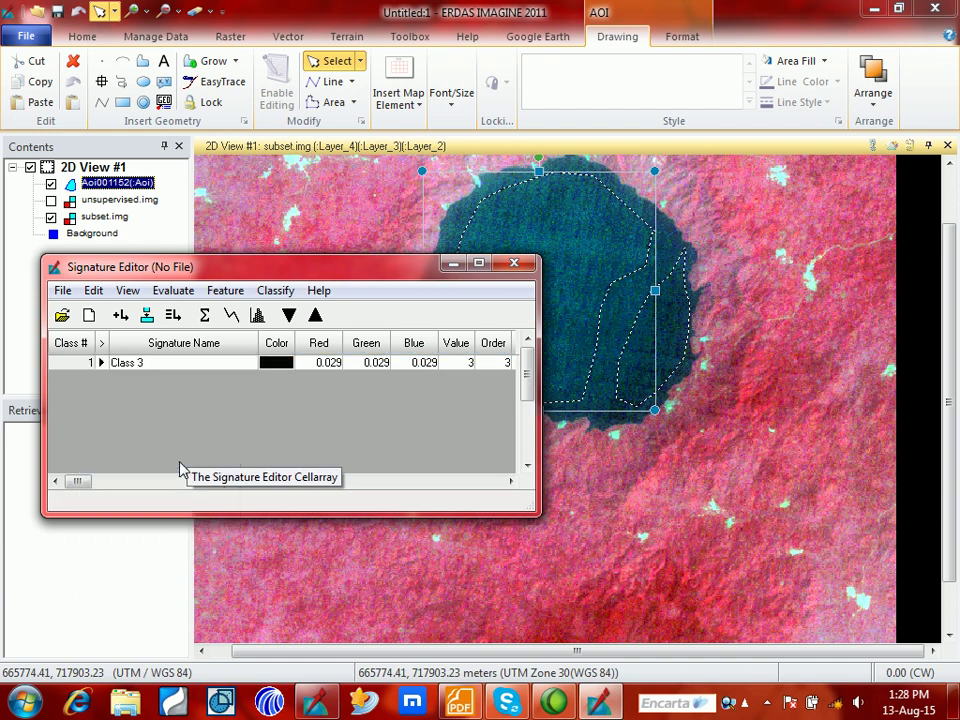
- Rename the merged signature as Water and set its color to blue
left_click(157, 364)
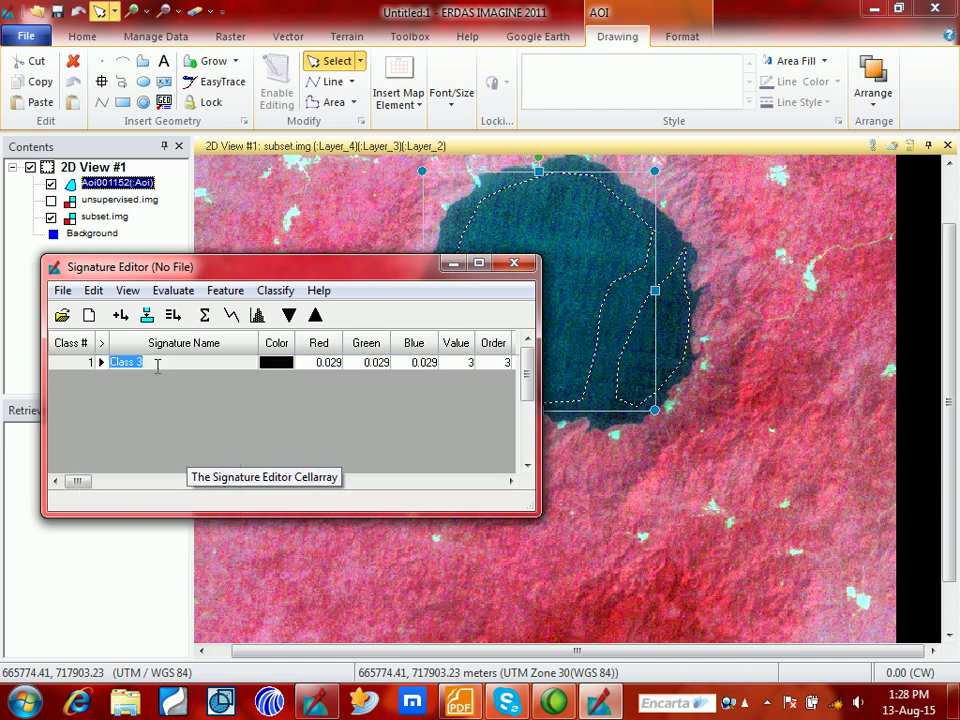
type("Water")
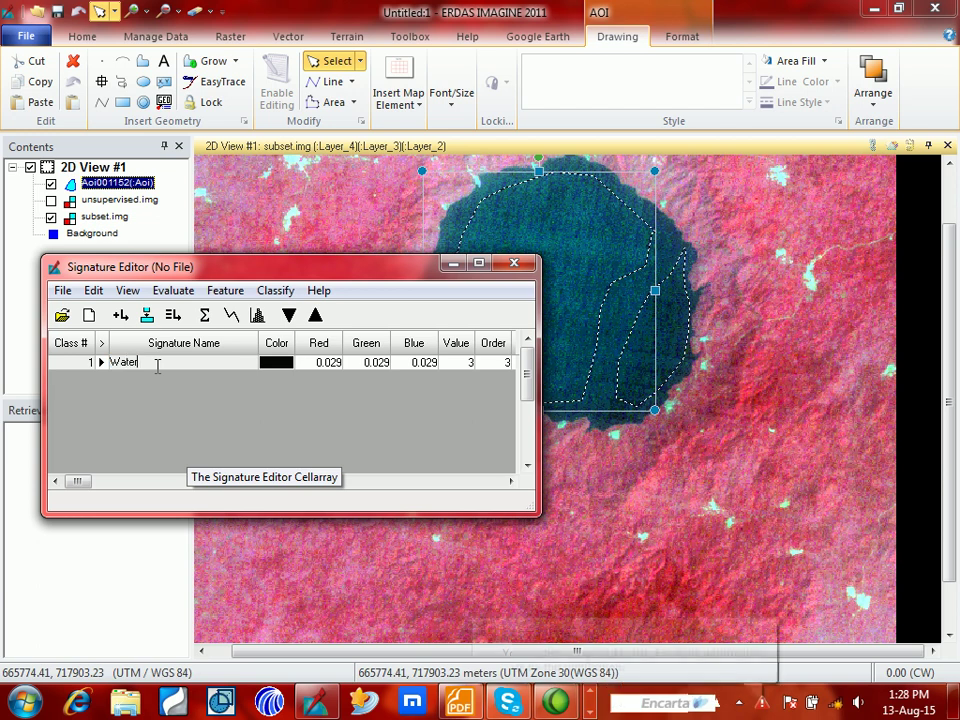
key("Return")
left_click(330, 112)
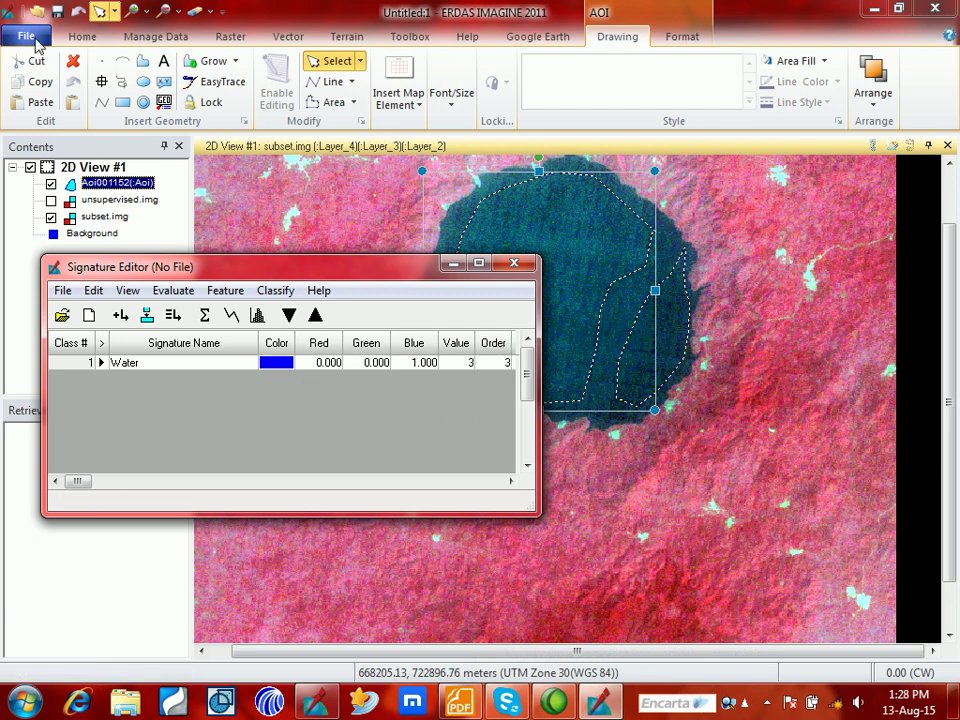
- Draw a polygon AOI over the dark red area south of the lake and create a signature from it
left_click(80, 37)
left_click(421, 84)
left_click_drag(774, 480, 720, 298)
left_click_drag(696, 370, 720, 300)
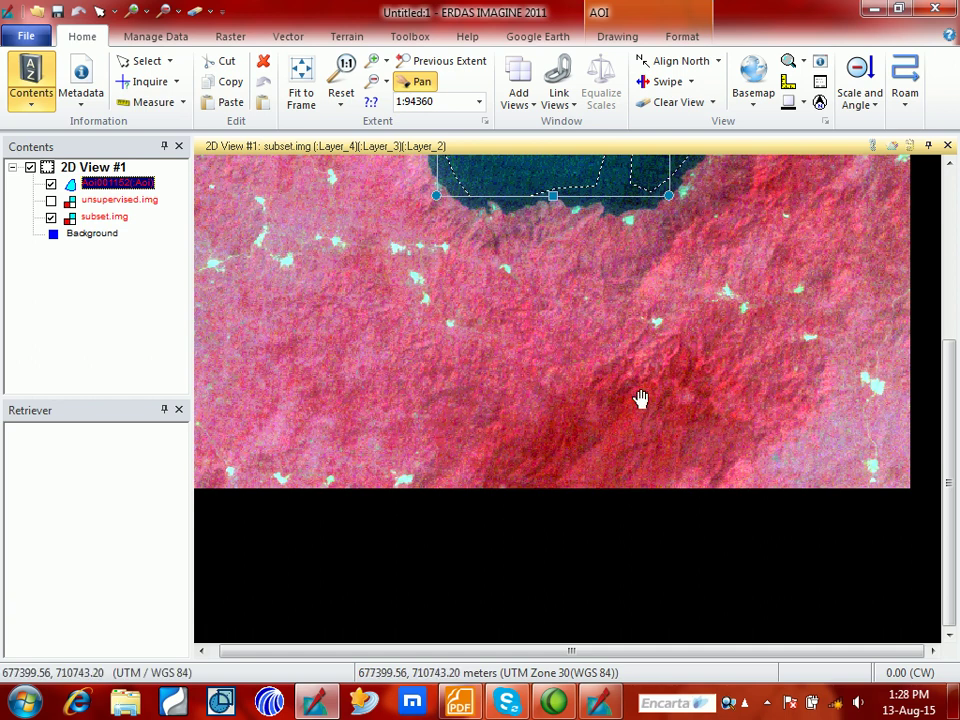
left_click(617, 40)
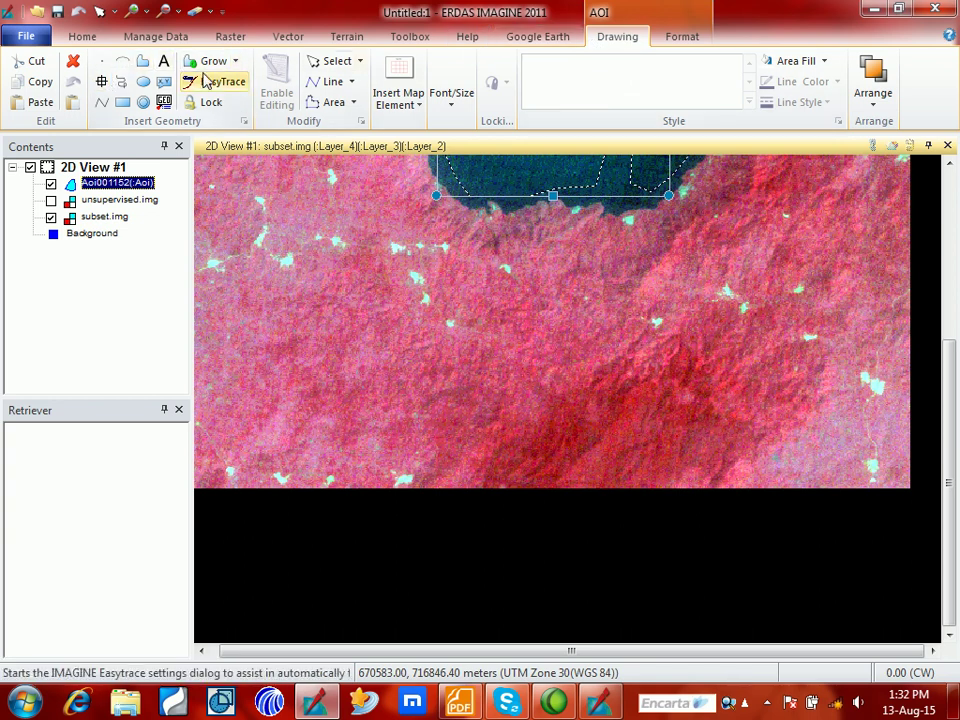
left_click(143, 66)
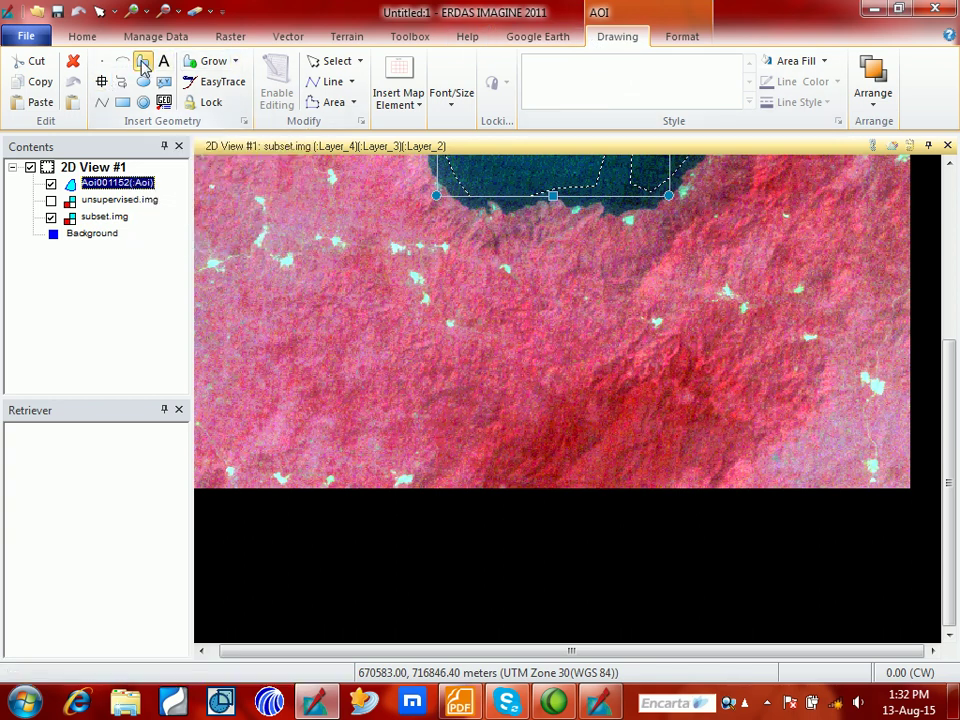
left_click(531, 466)
left_click(619, 420)
left_click(657, 436)
left_click(595, 474)
double_click(537, 482)
left_click(600, 702)
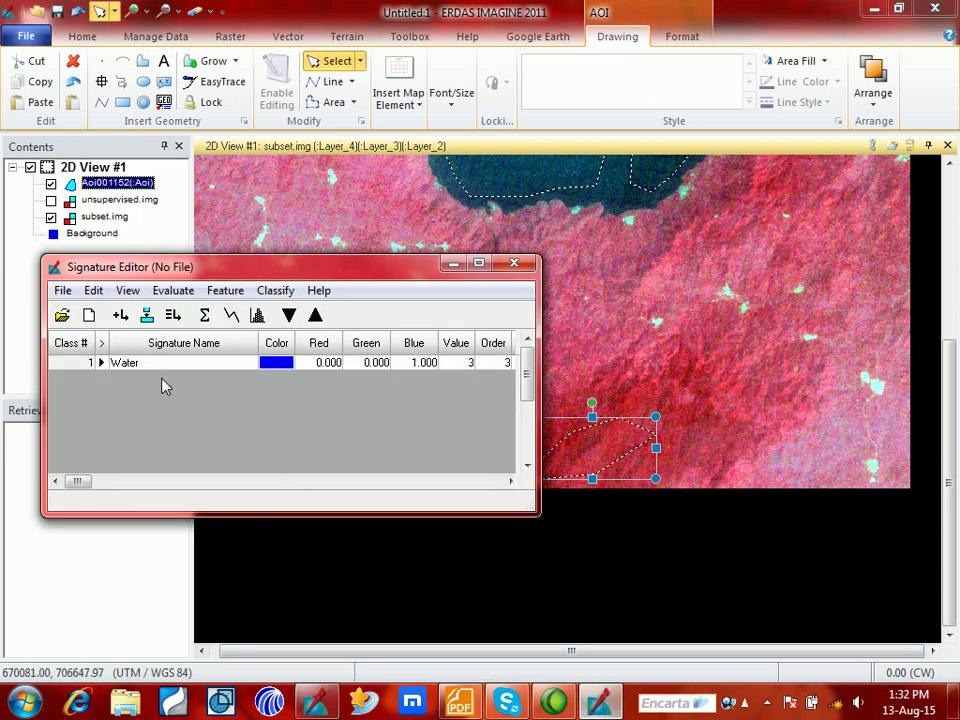
left_click(120, 318)
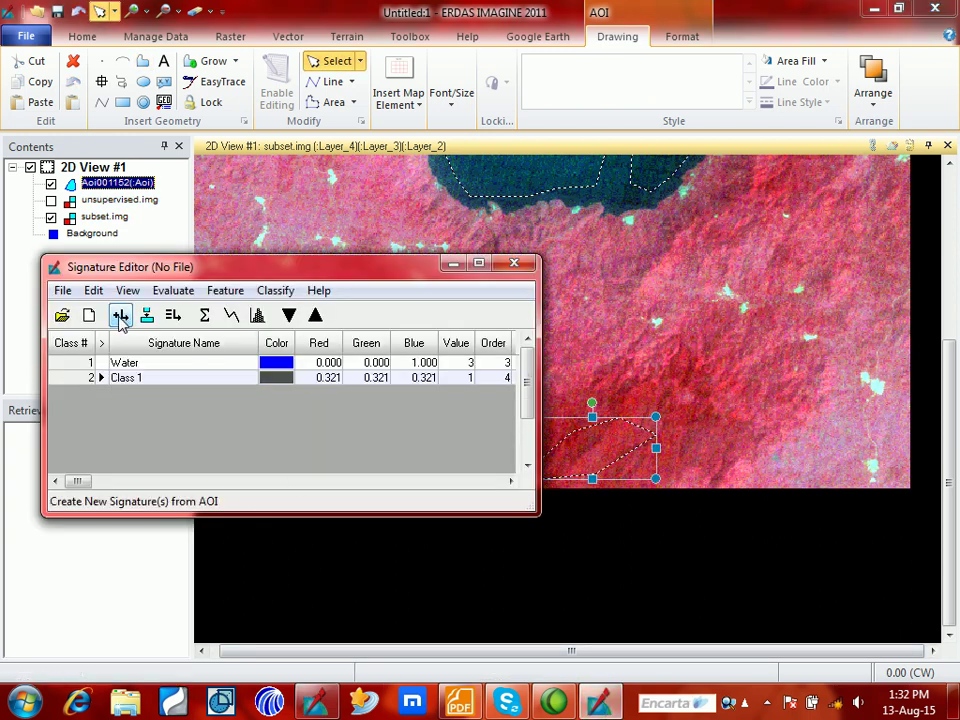
- Draw a small polygon AOI over the dark red area just east of the first forest polygon and create a signature from it
left_click(141, 62)
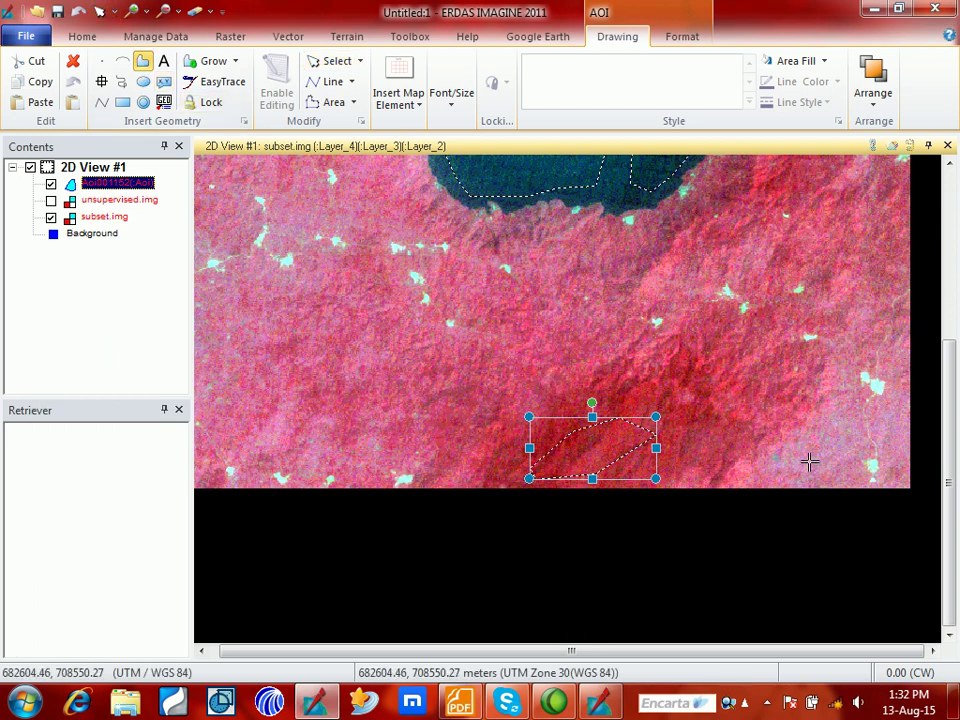
left_click(664, 430)
left_click(700, 426)
left_click(684, 460)
double_click(664, 466)
left_click(598, 702)
left_click(118, 315)
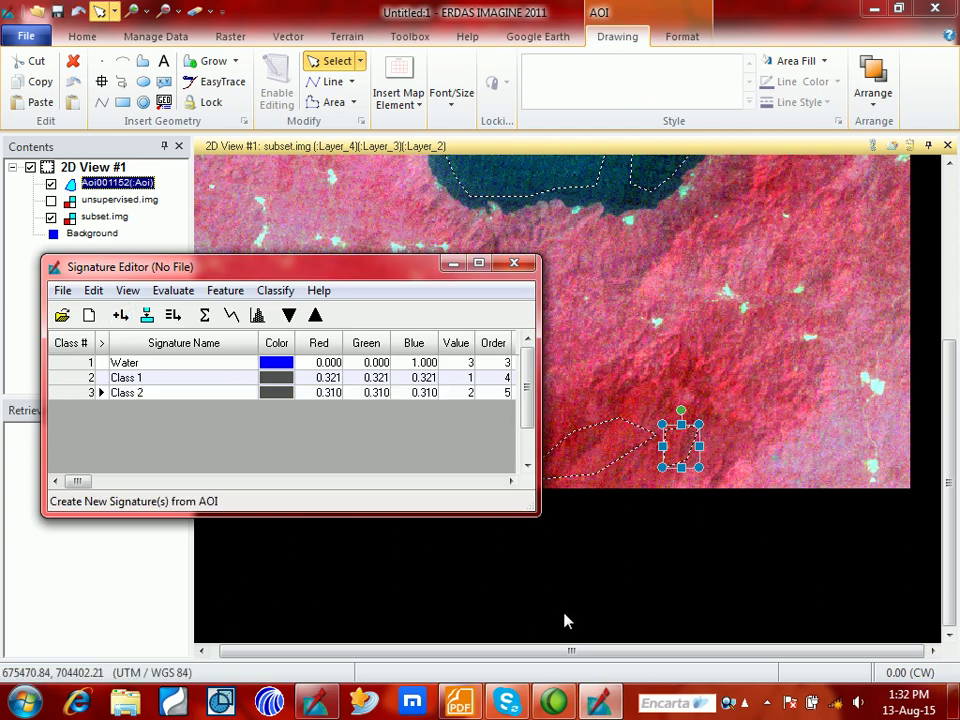
- Draw a small polygon AOI over the dark red patch southeast of the lake and create a signature from it
left_click(598, 702)
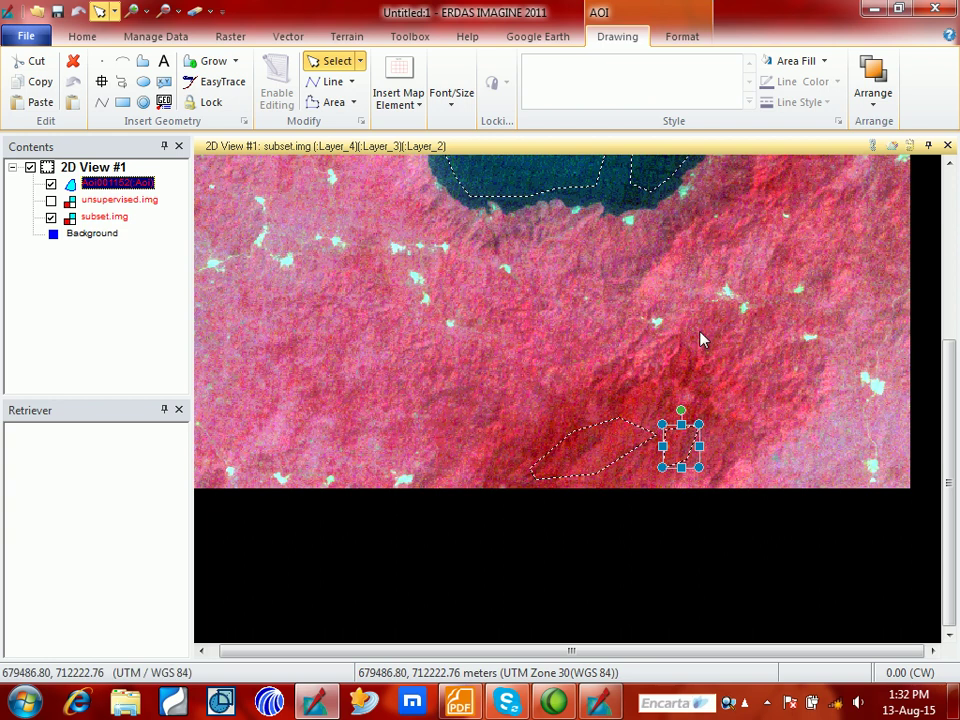
left_click(90, 37)
left_click(414, 81)
left_click_drag(782, 242, 617, 367)
left_click_drag(617, 287, 693, 279)
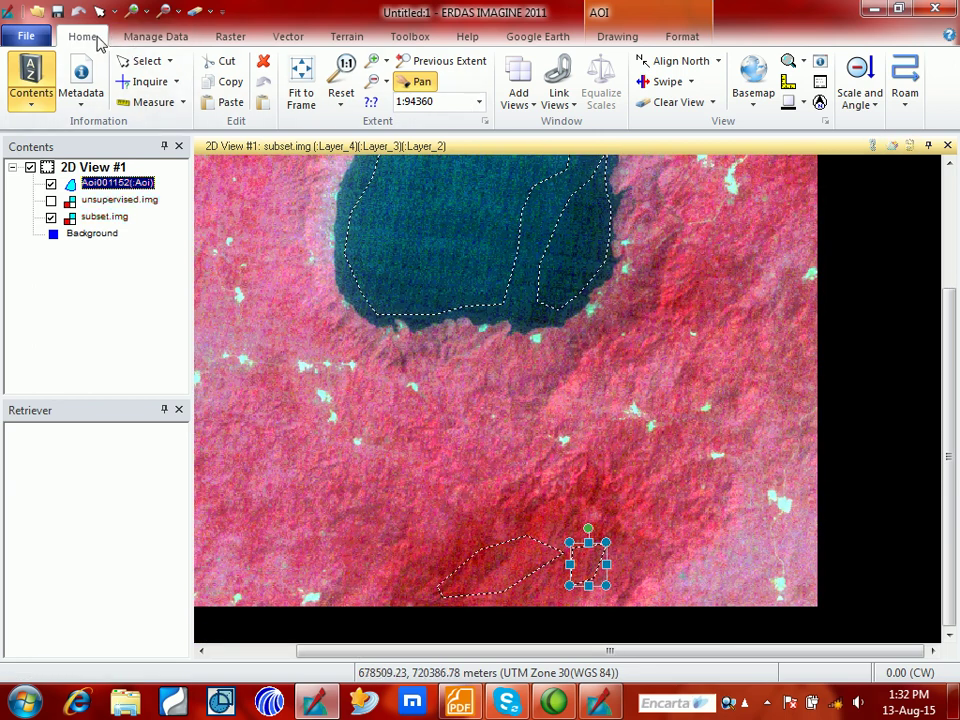
left_click(622, 38)
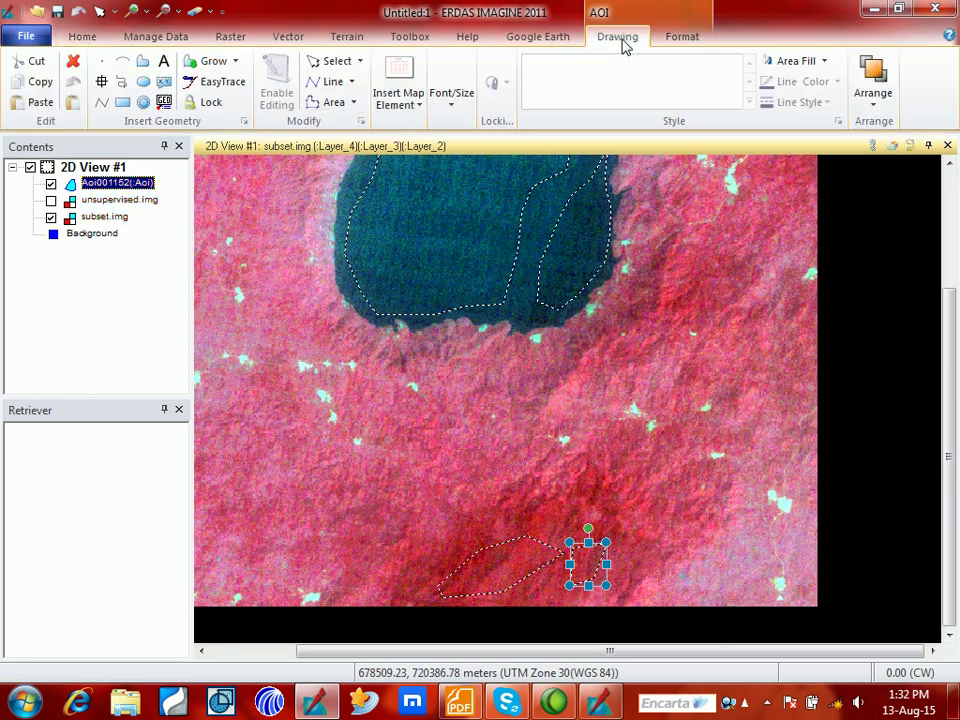
left_click(142, 64)
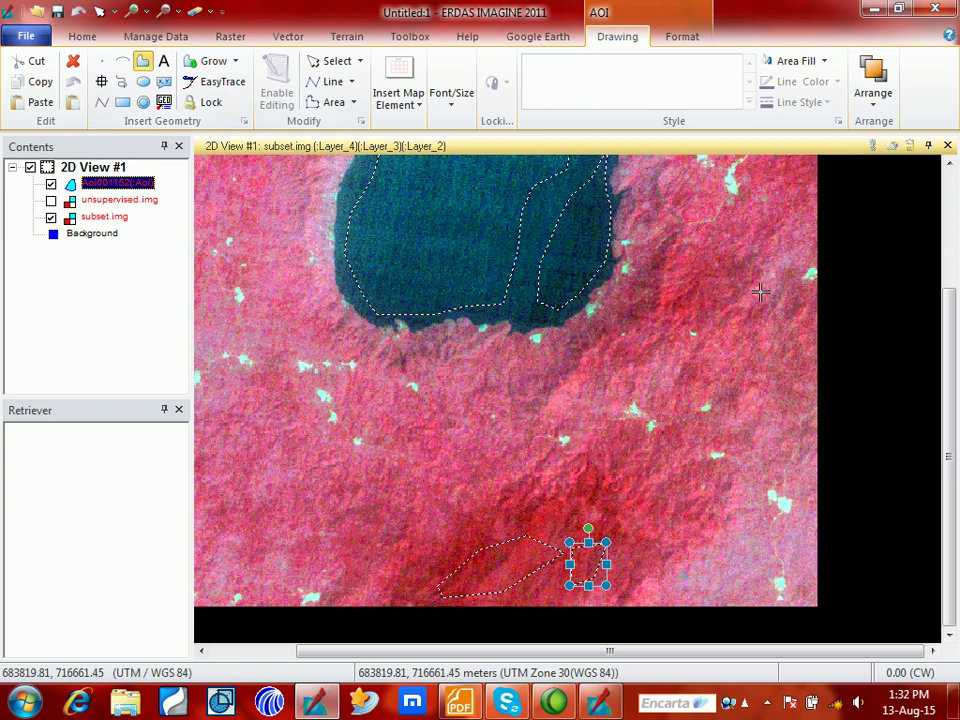
left_click(686, 291)
left_click(682, 312)
left_click(664, 306)
double_click(656, 318)
left_click(602, 700)
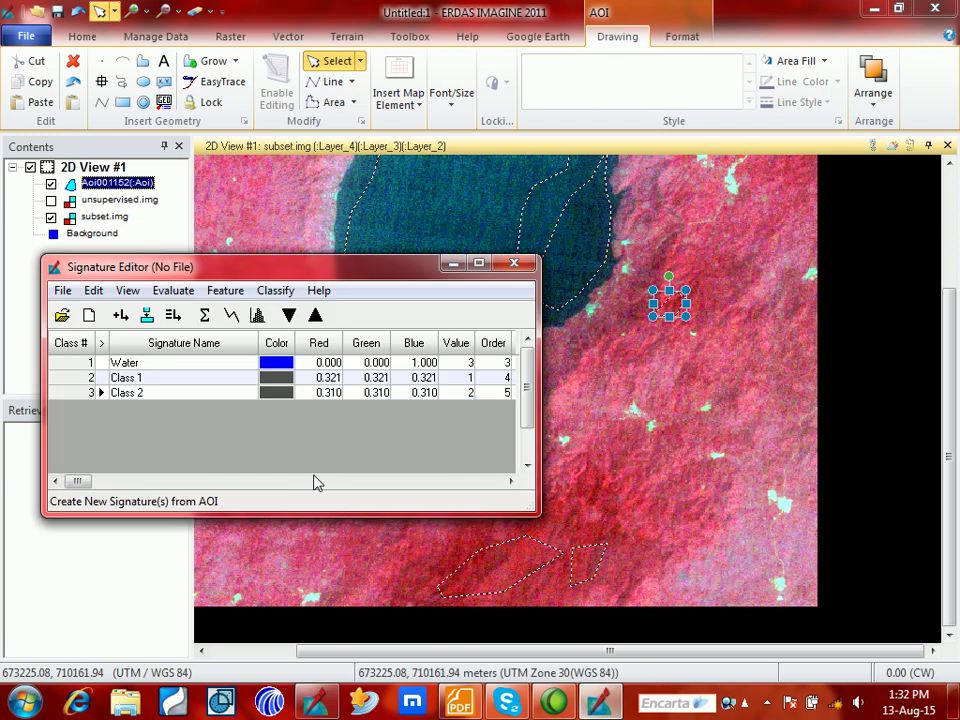
left_click(120, 315)
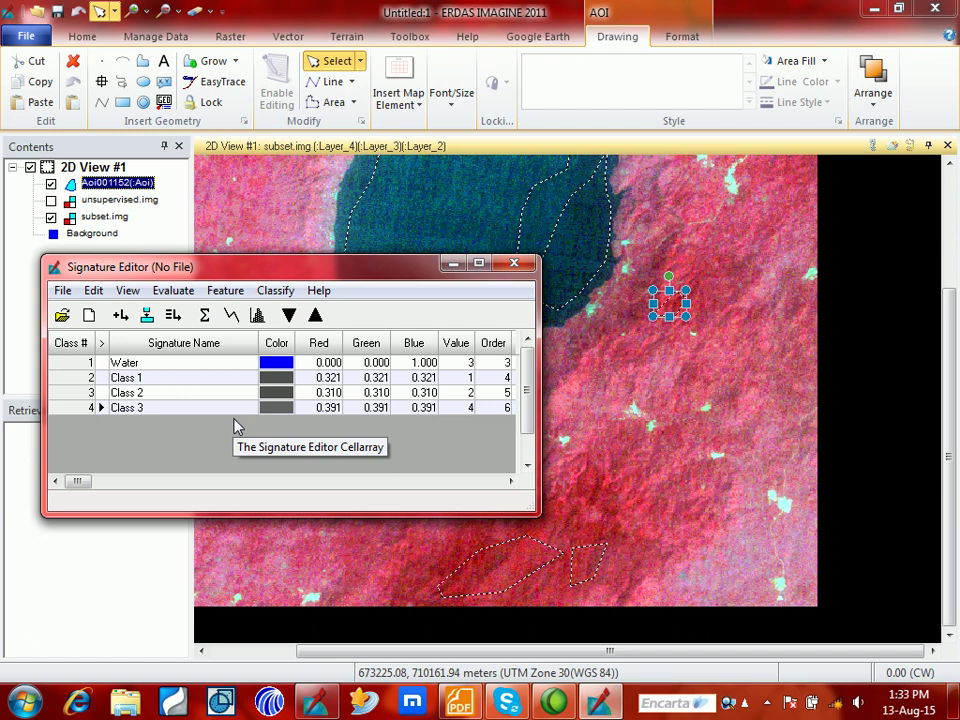
- Merge the Class 1, Class 2 and Class 3 signatures into one and delete the three original rows
left_click_drag(79, 407, 73, 381)
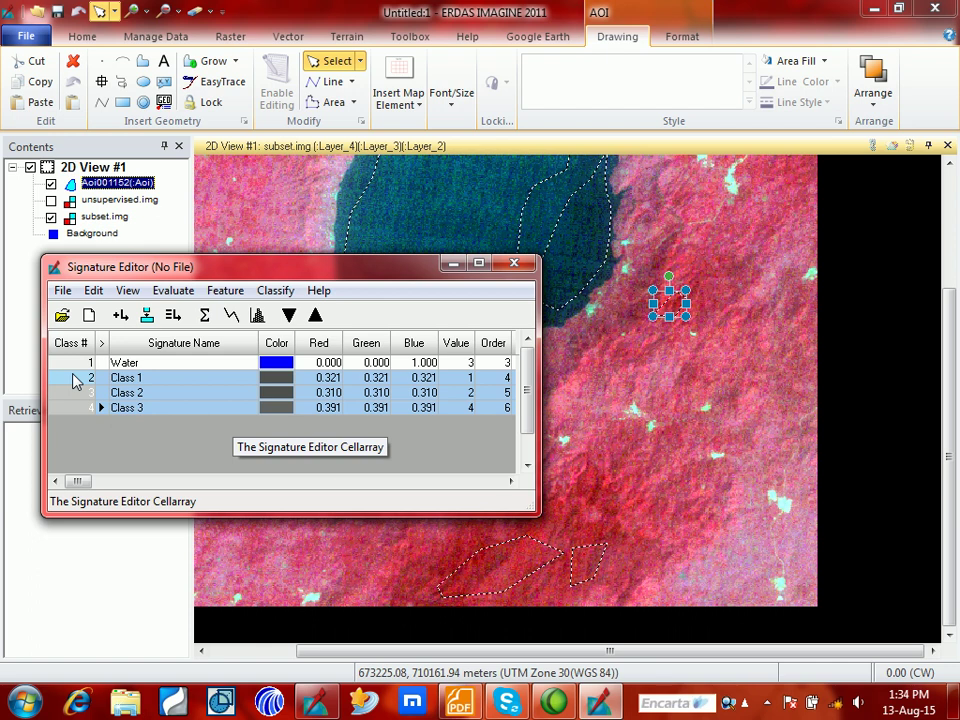
left_click(173, 316)
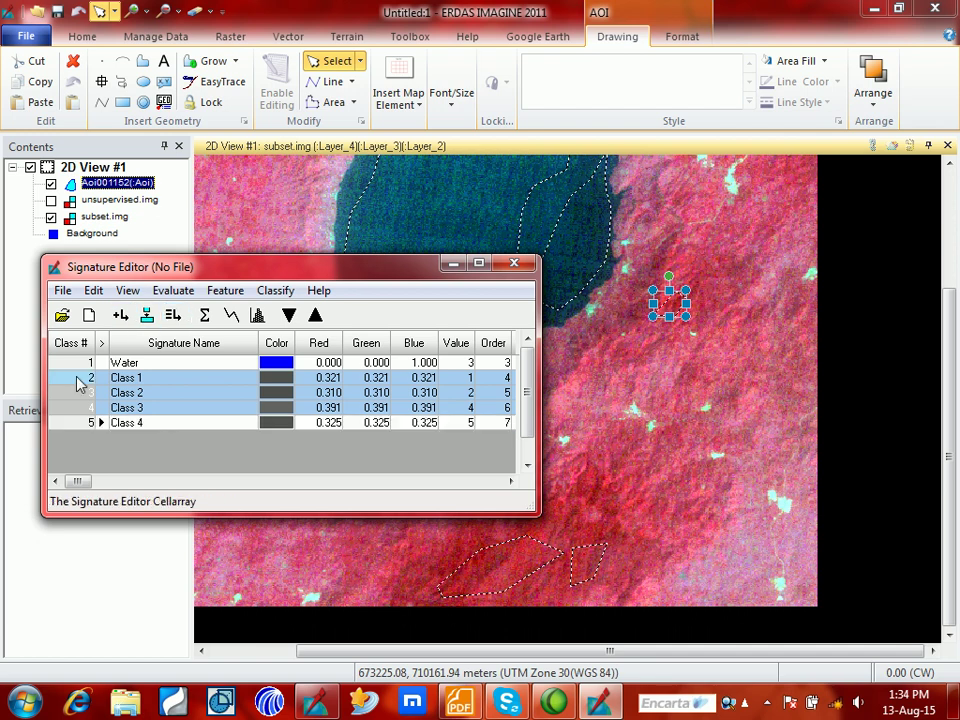
right_click(78, 385)
left_click(143, 476)
- Rename the merged signature as Forest and set its color to DarkGreen
left_click(170, 375)
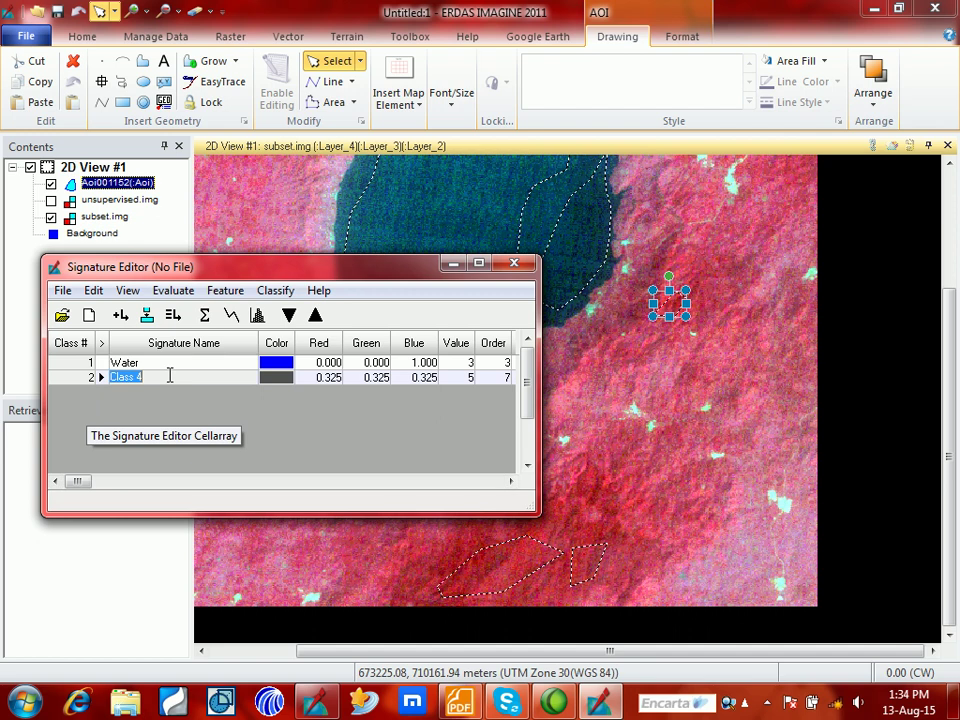
type("Forest")
key("Return")
left_click(272, 379)
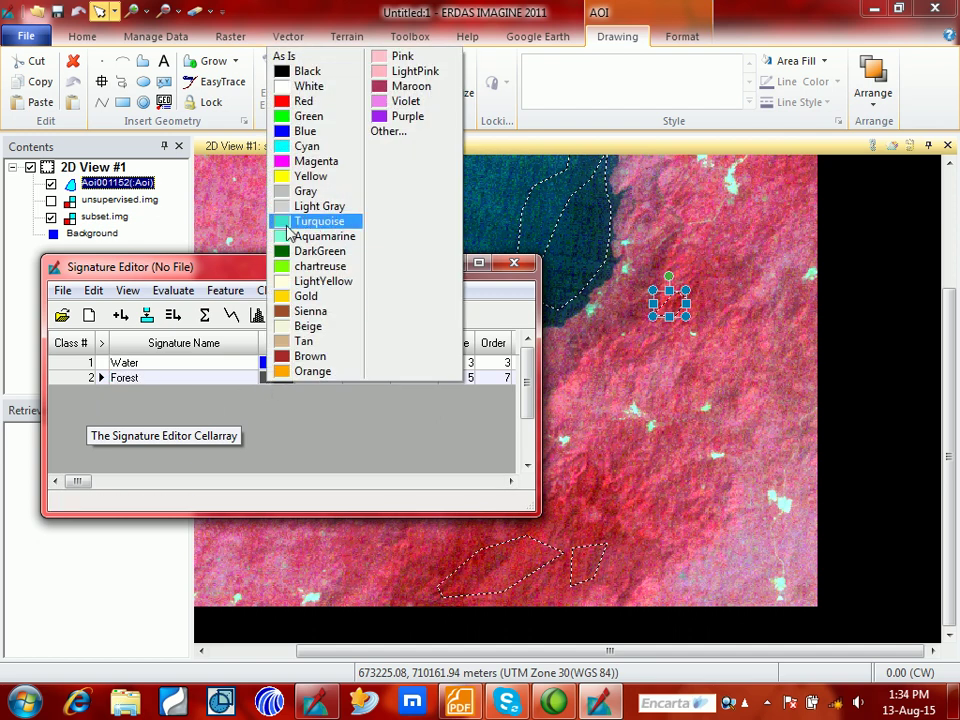
left_click(305, 251)
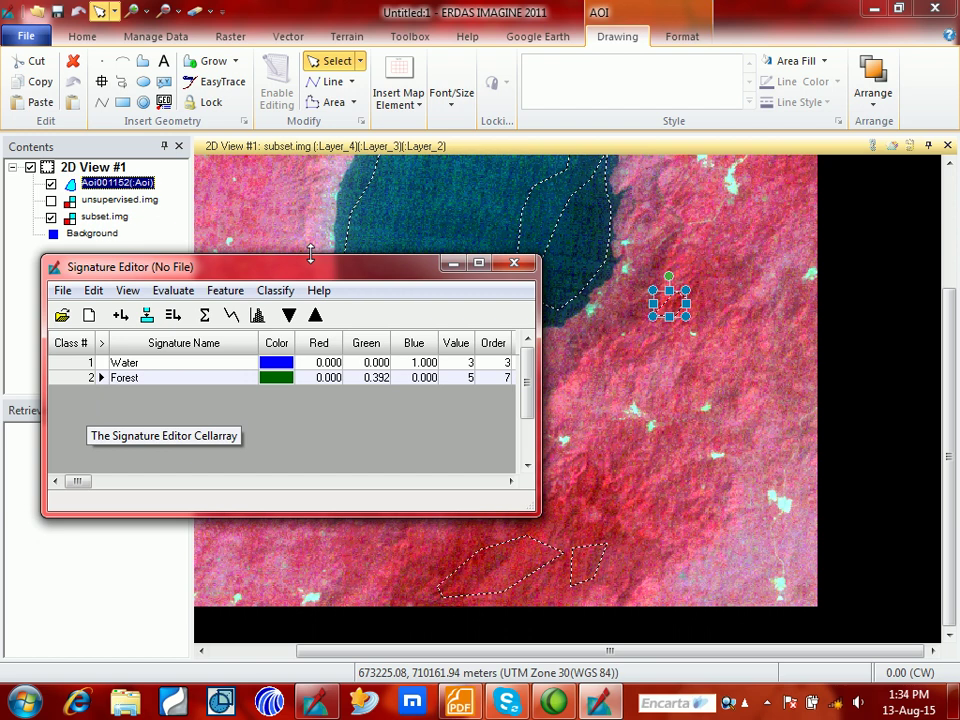
- Draw a polygon AOI over the pale pink area near the image's southeast corner and create a signature from it
mouse_move(270, 271)
left_mouse_down()
mouse_move(203, 358)
mouse_move(304, 452)
left_mouse_up()
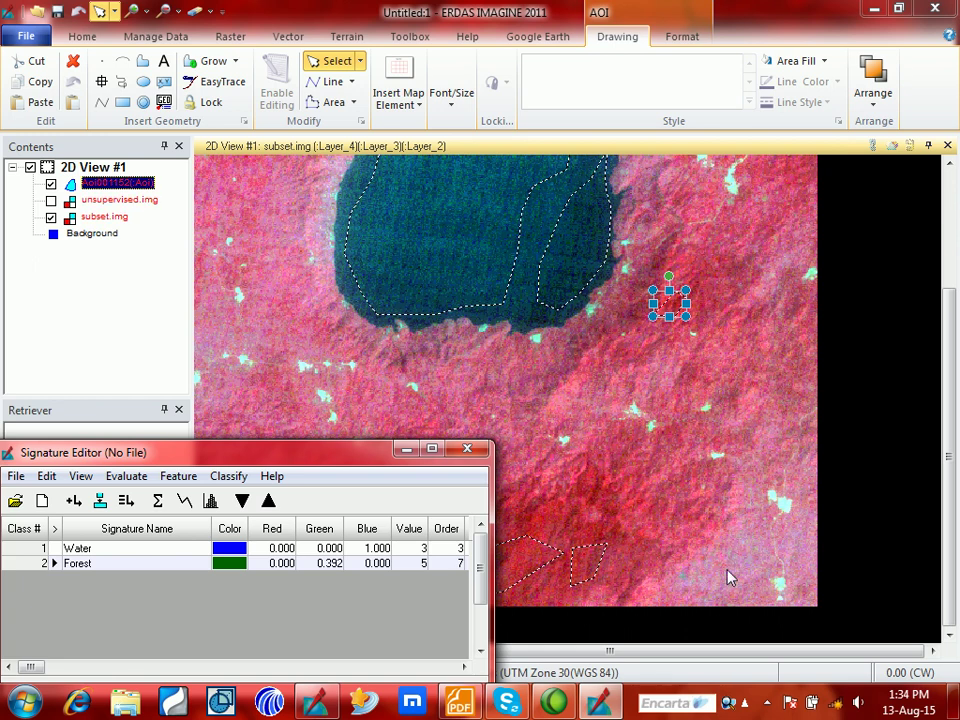
left_click(143, 61)
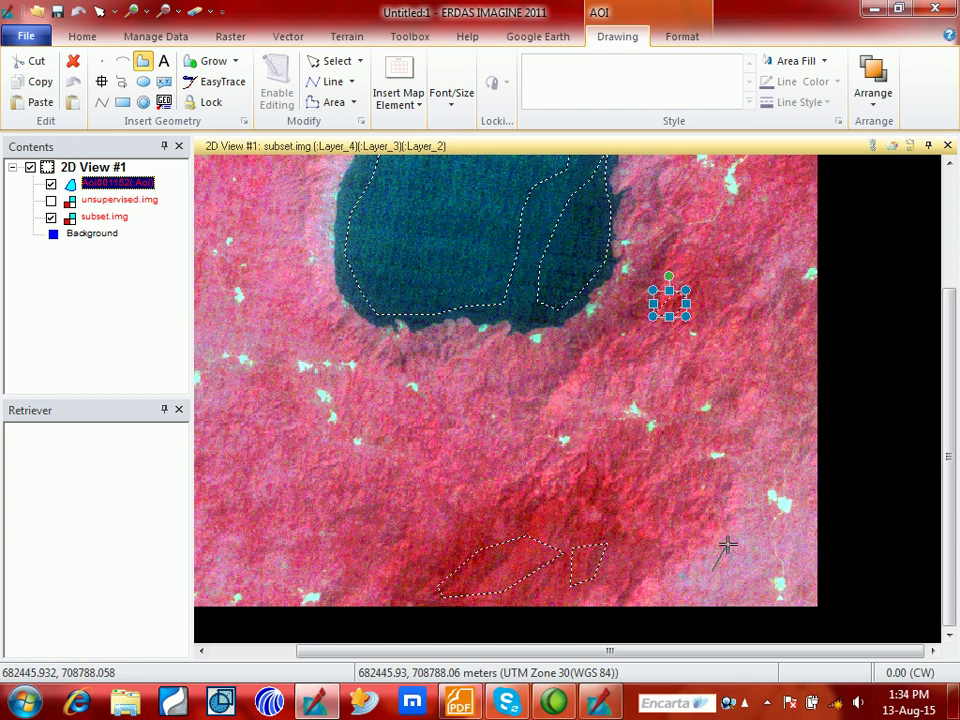
double_click(703, 583)
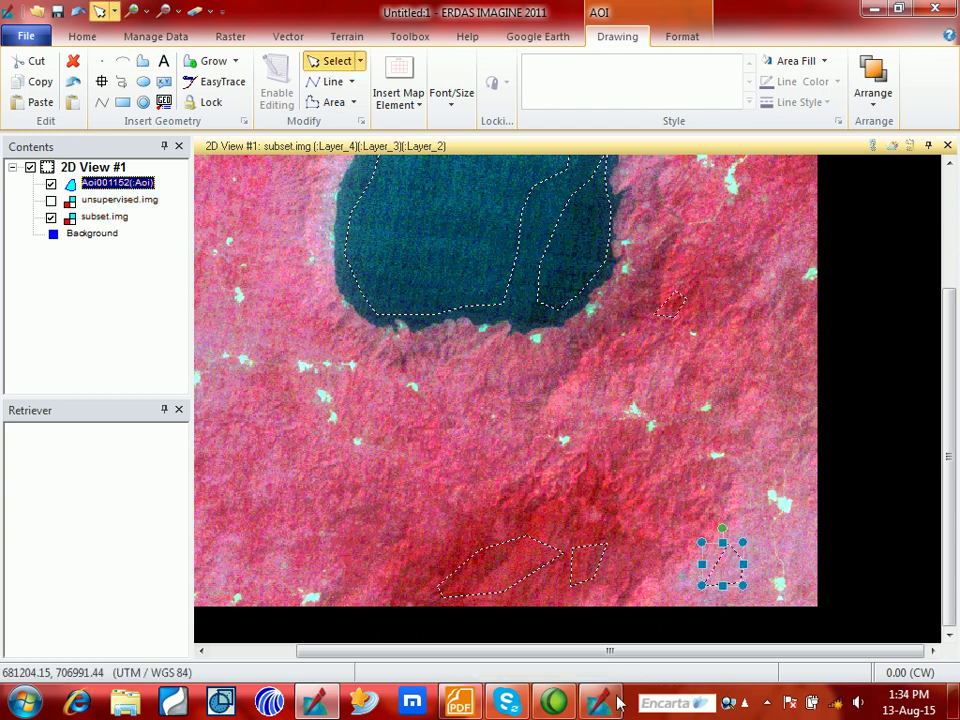
left_click(600, 703)
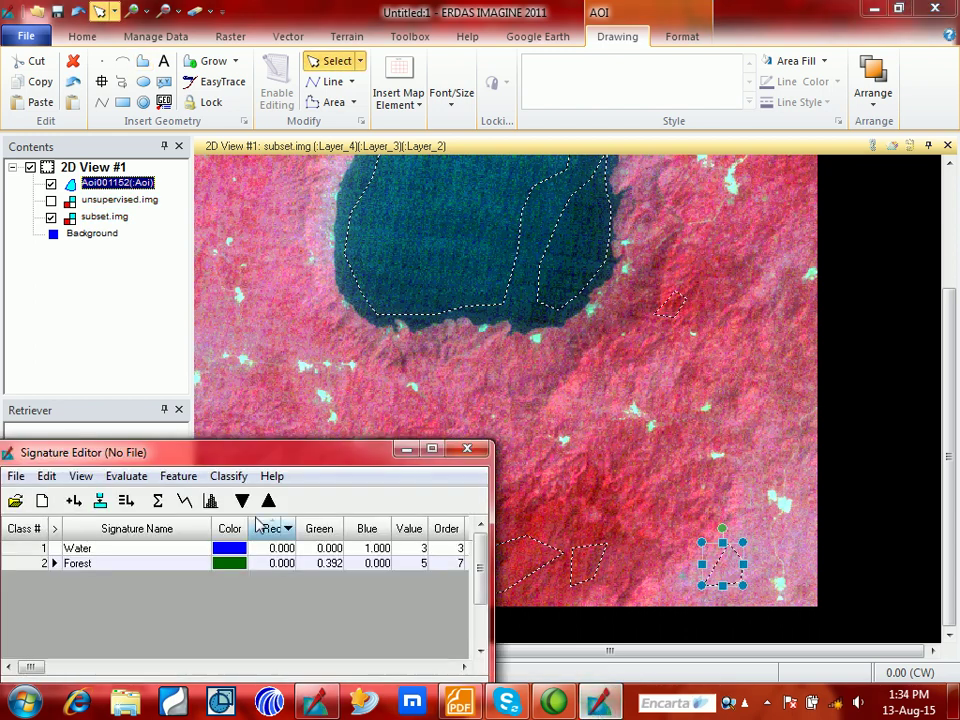
left_click(73, 501)
- Draw a narrow polygon AOI over the pink area near the image's southwest edge and create a signature from it
left_click(143, 61)
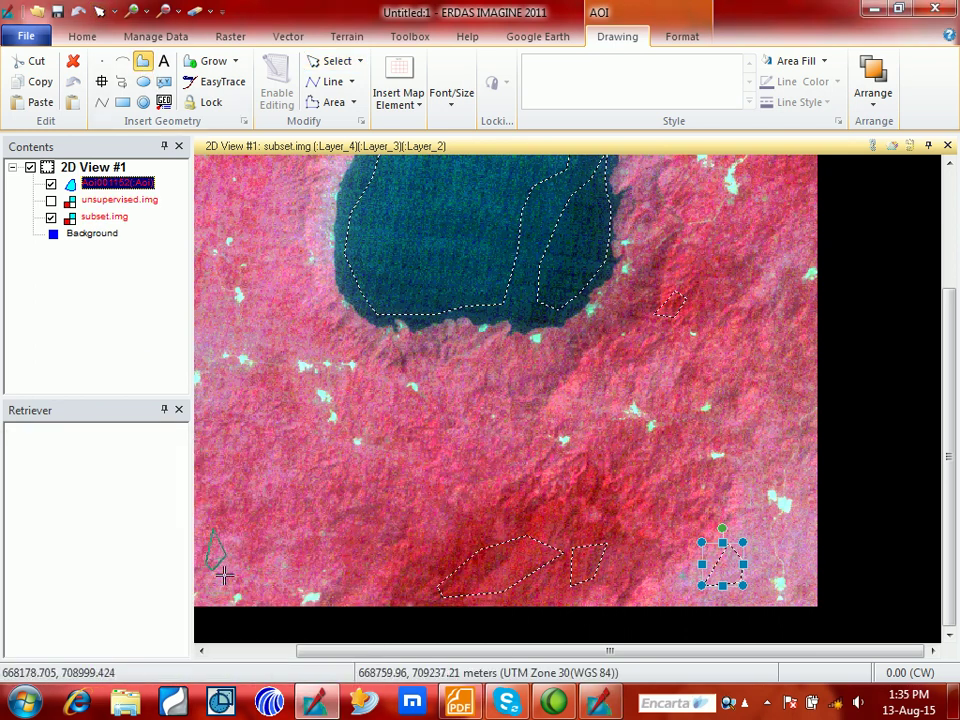
left_click(212, 555)
left_click(614, 708)
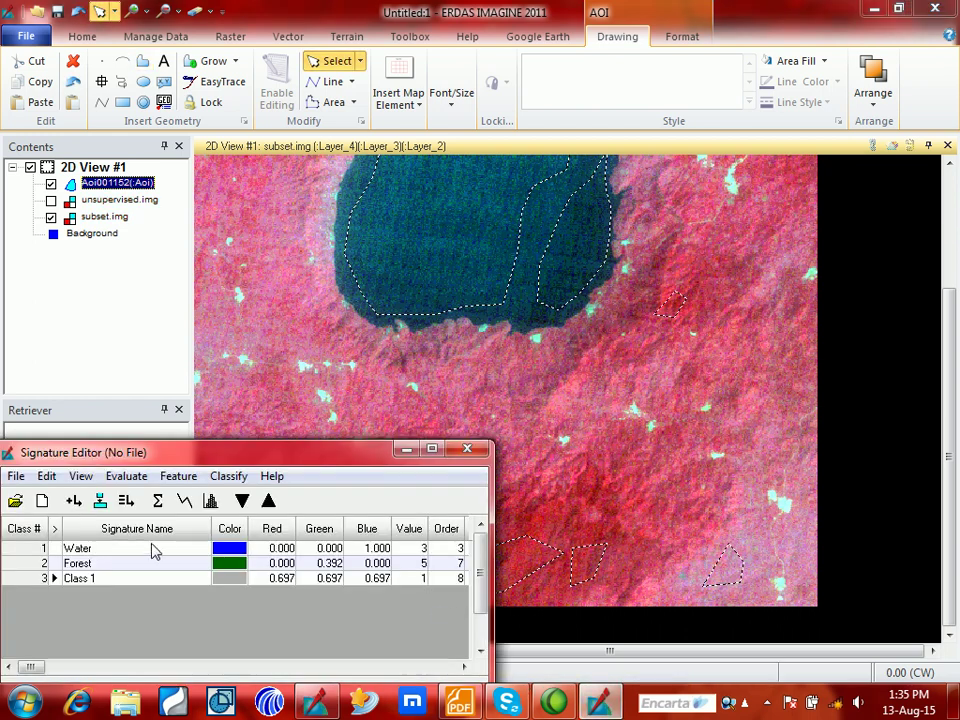
left_click(73, 501)
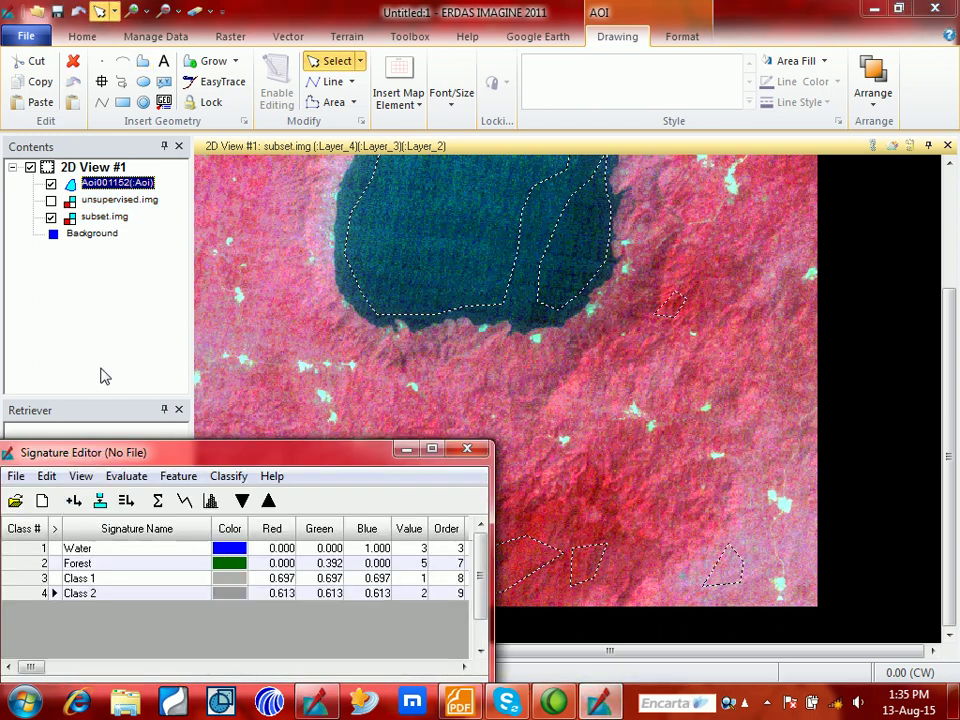
- Draw a polygon AOI on the pink area north of the southwestern polygon and create a signature from it
left_click(143, 63)
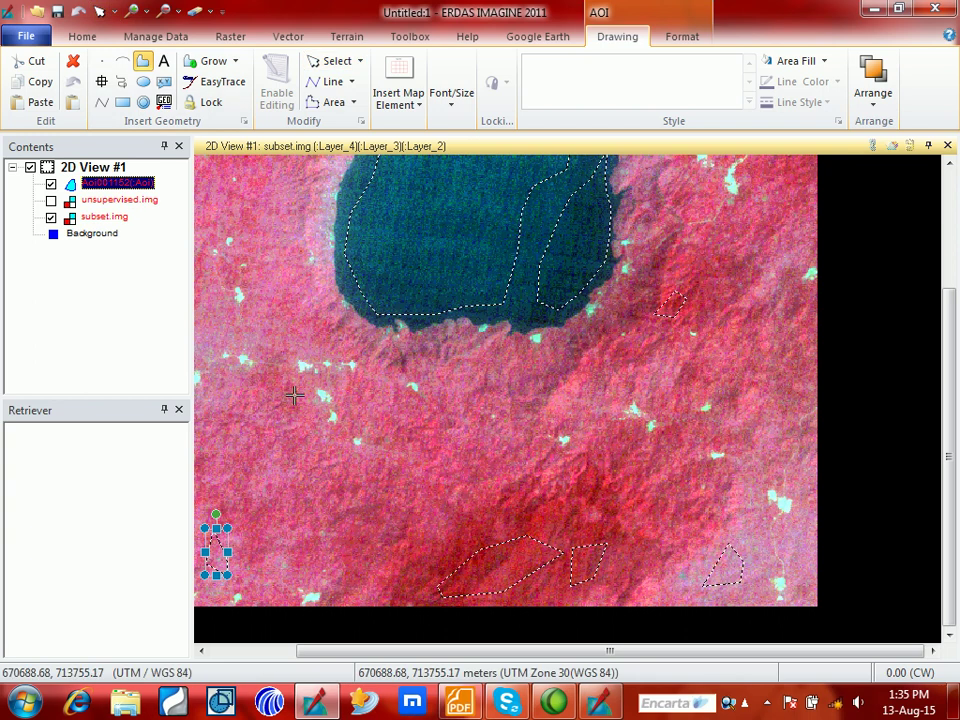
left_click(231, 425)
left_click(239, 441)
left_click(225, 458)
left_click(212, 442)
double_click(210, 430)
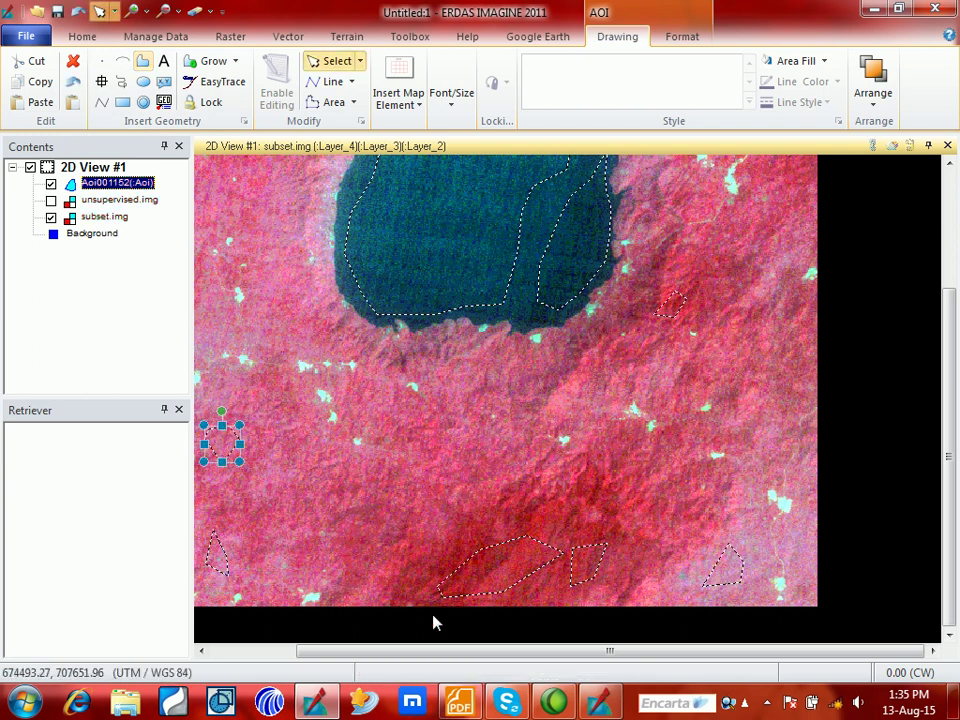
left_click(598, 703)
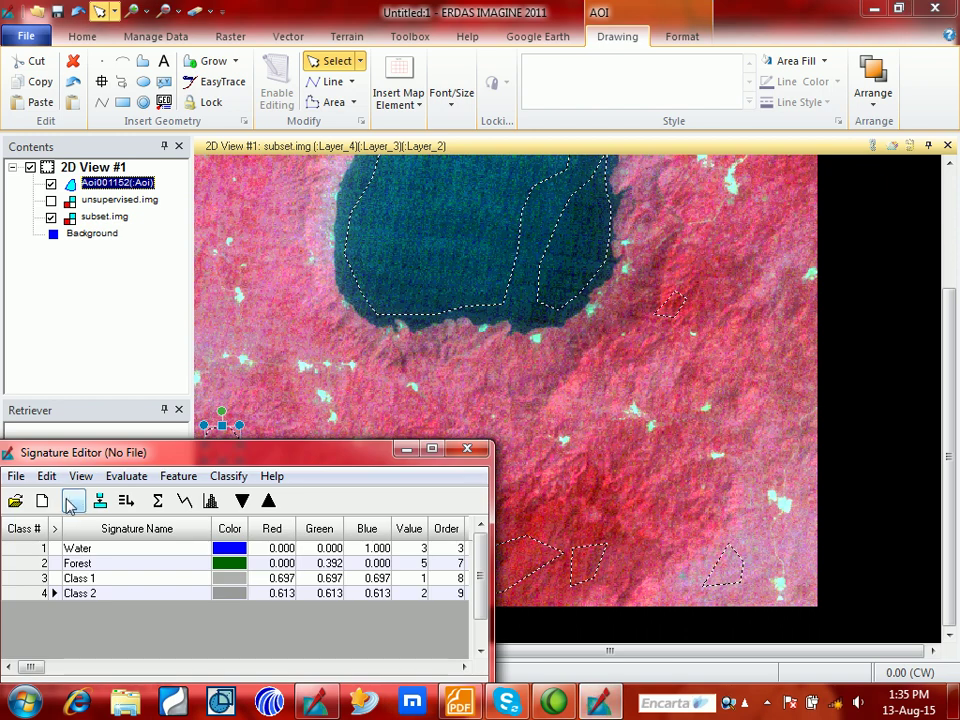
left_click(73, 502)
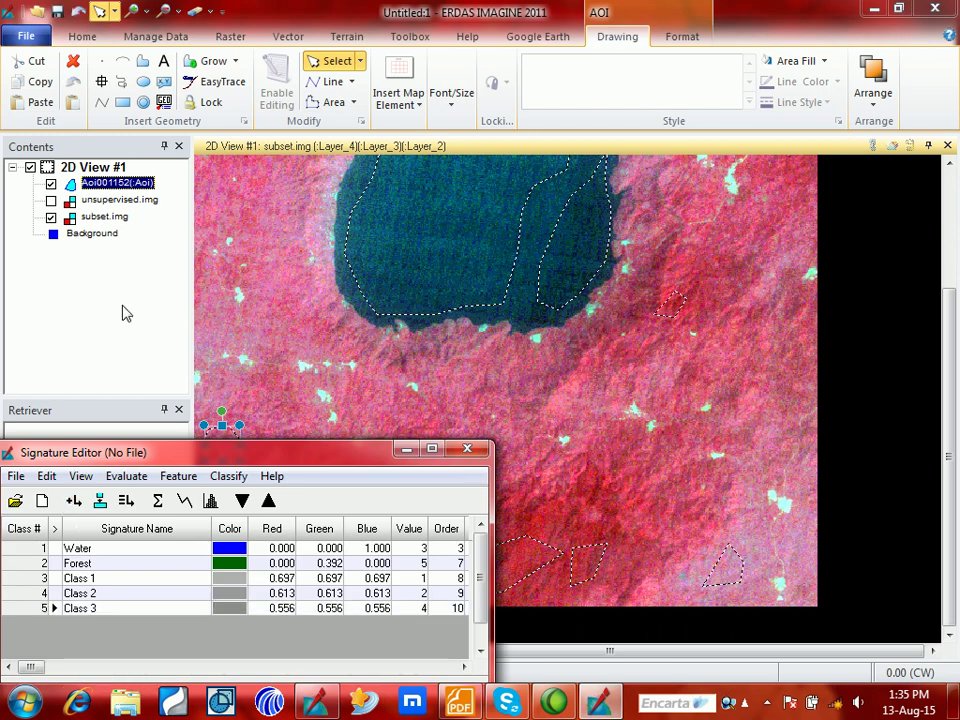
- Merge the three new unnamed signatures below Forest into one and delete their original rows
left_click(143, 61)
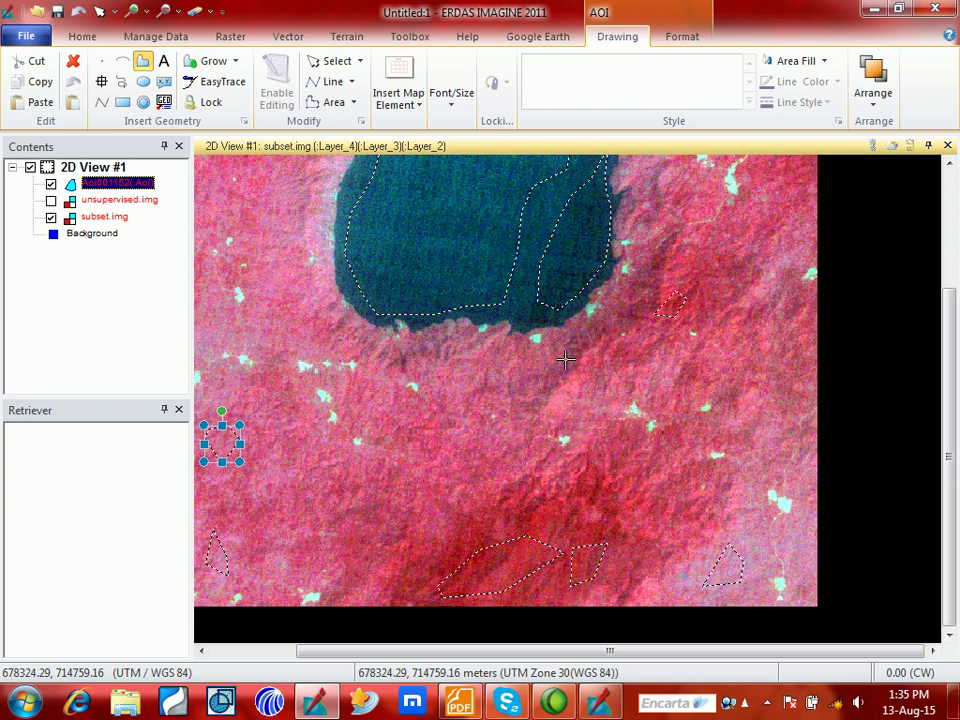
left_click(598, 703)
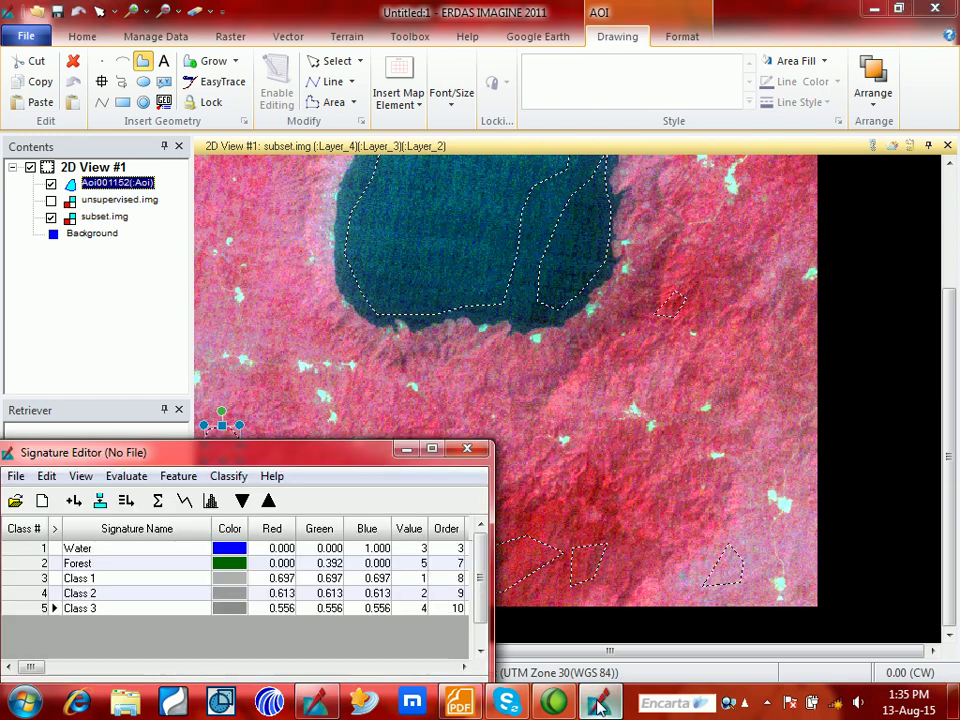
left_click_drag(28, 577, 27, 608)
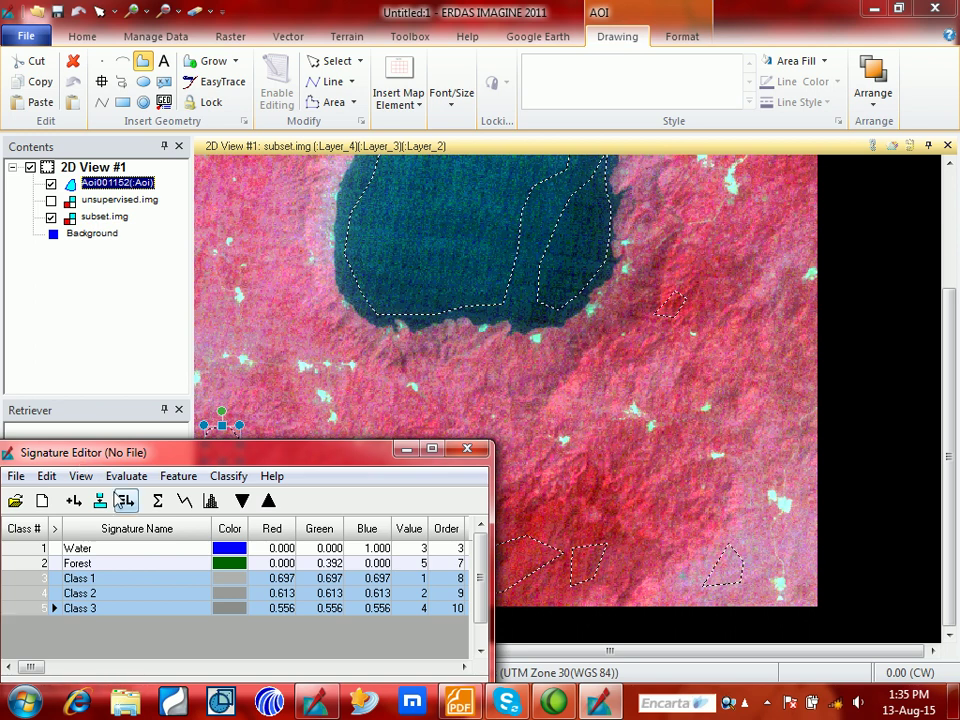
left_click(125, 501)
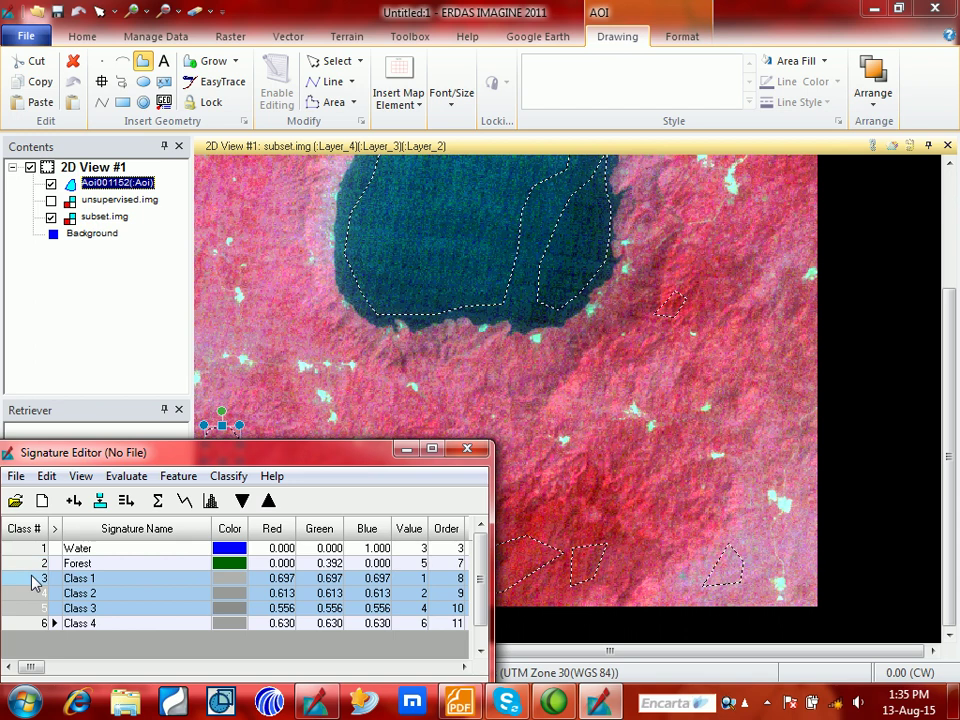
right_click(35, 583)
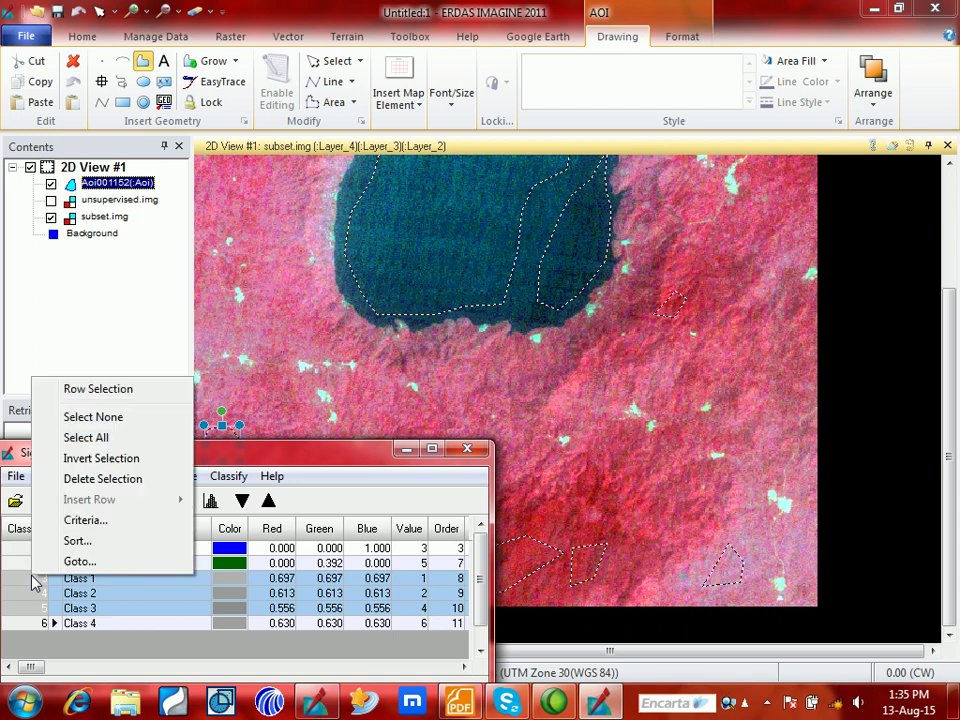
left_click(103, 479)
- Rename the merged signature as Grassland and set its color to Orange
left_click(107, 578)
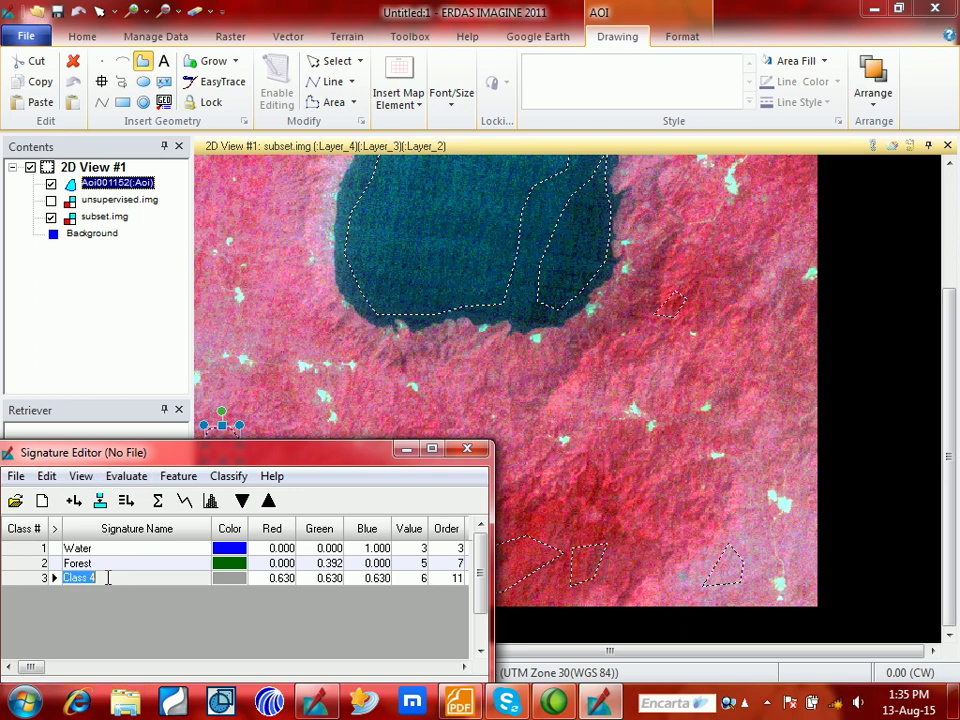
type("Grassland")
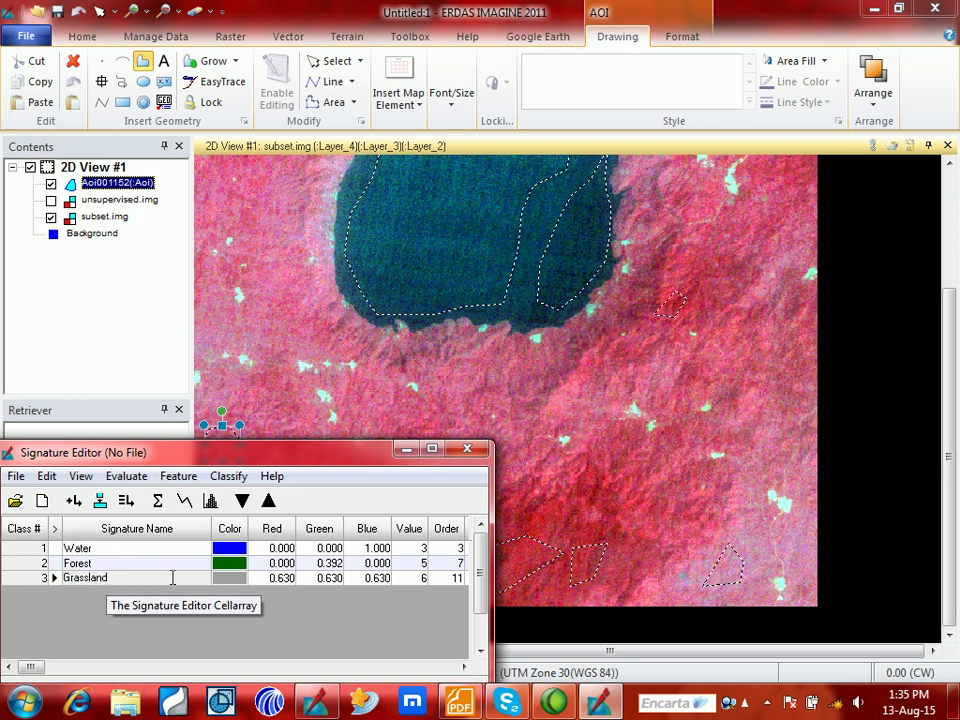
left_click(228, 578)
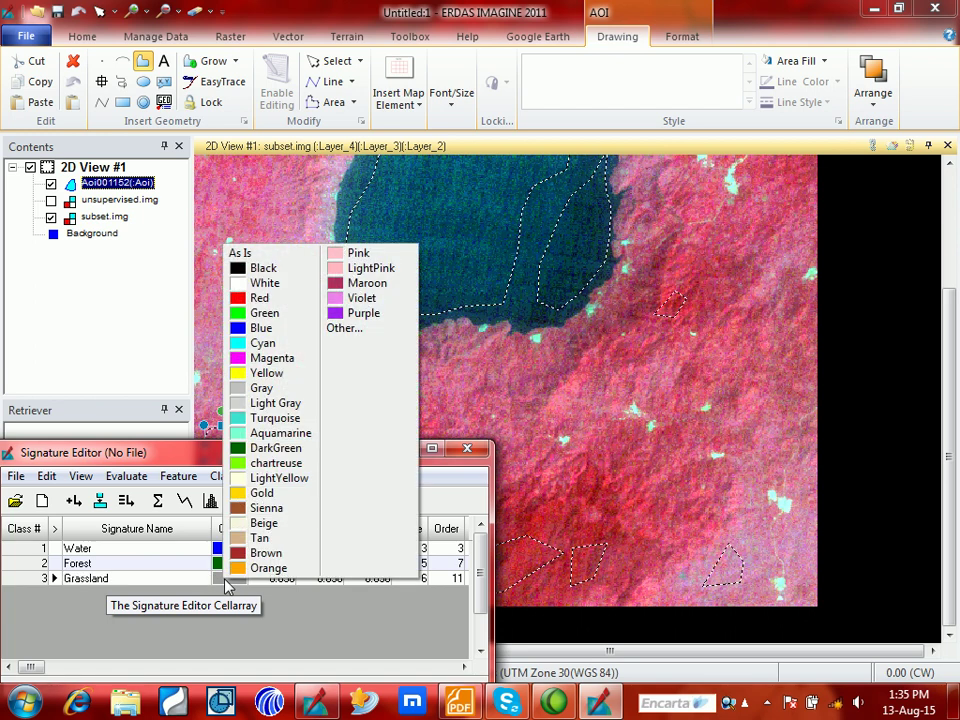
left_click(255, 567)
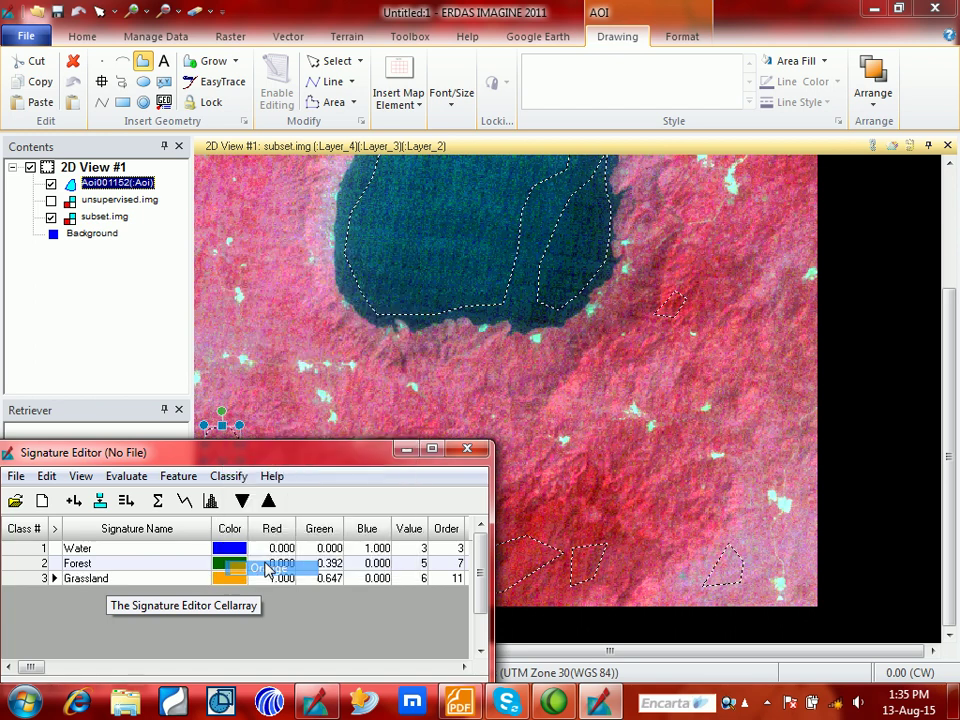
- Draw a polygon AOI inside the larger of the two adjoining cyan patches near the image's southeast corner and create a signature from it
left_click_drag(194, 460, 187, 438)
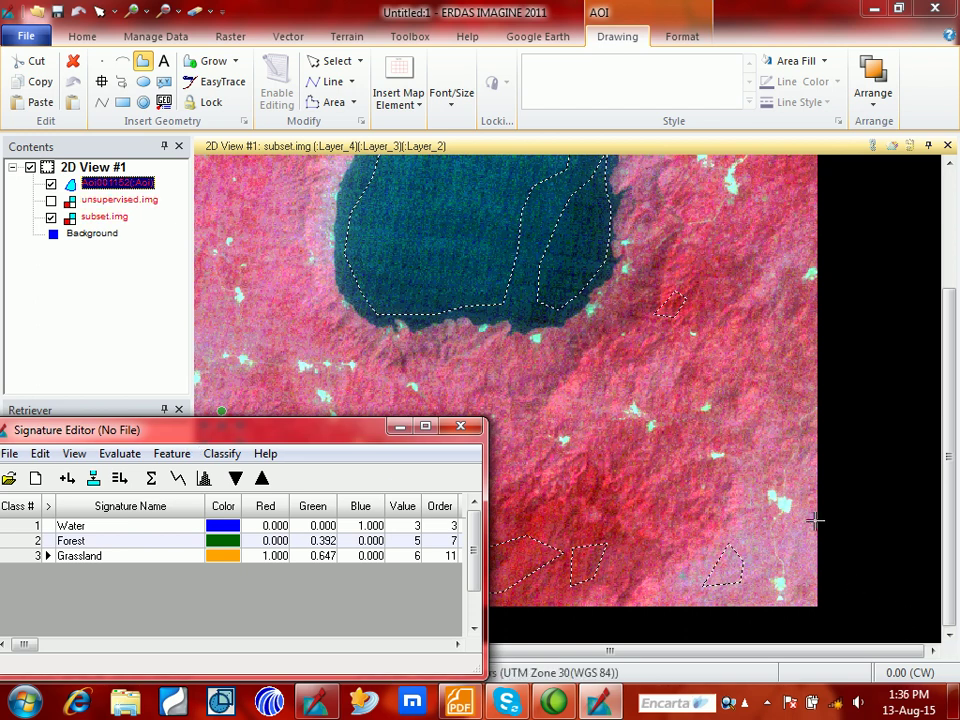
left_click(82, 37)
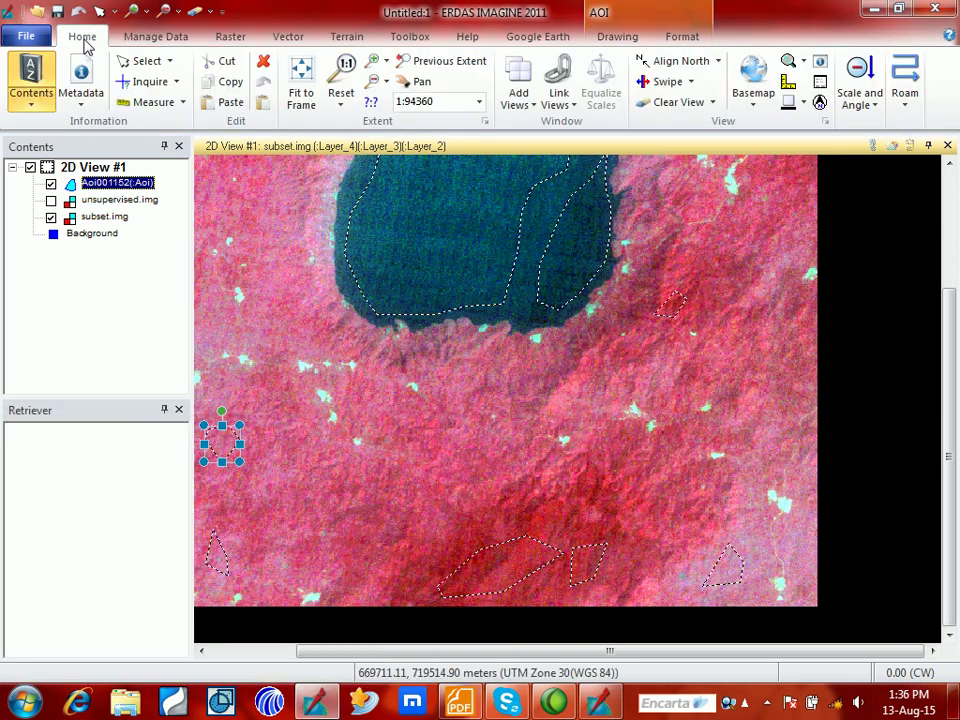
left_click(410, 81)
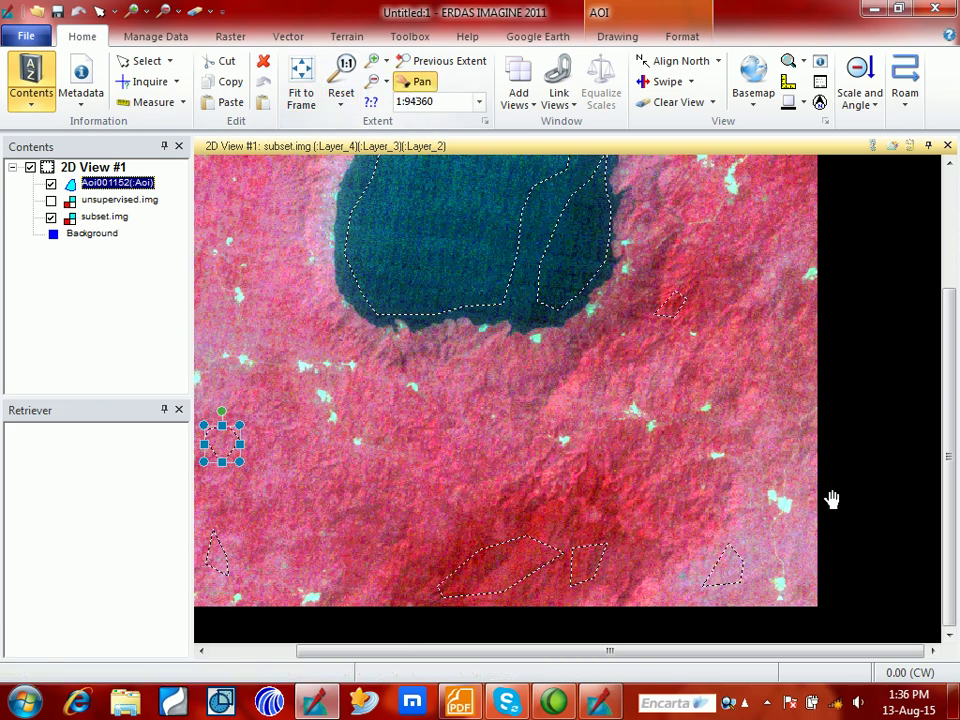
scroll(718, 497, "down", 1)
scroll(724, 495, "up", 2)
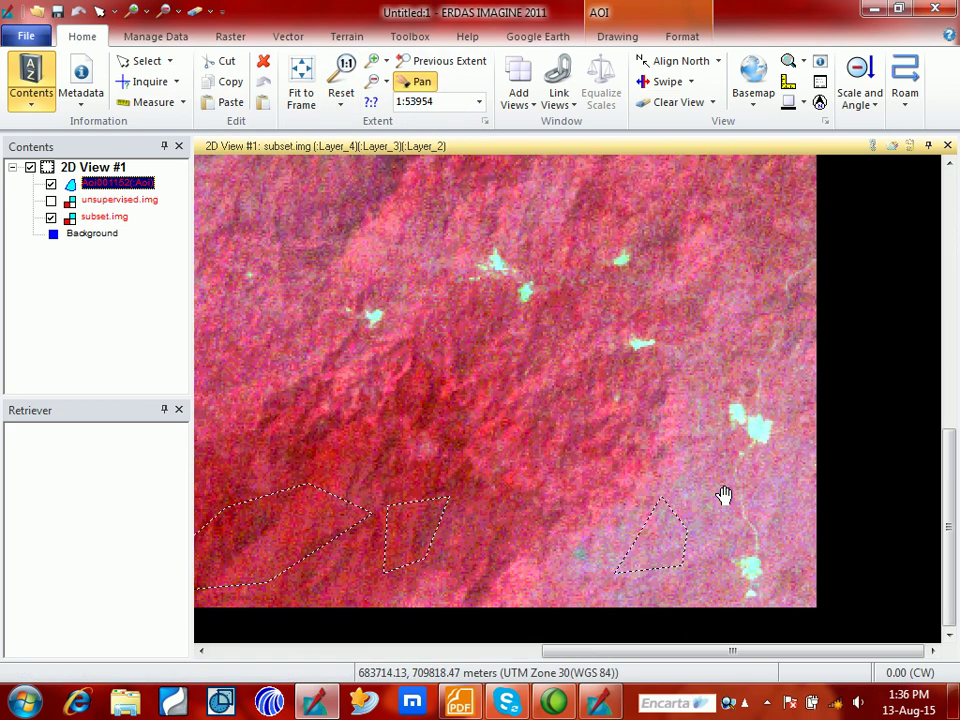
left_click_drag(718, 495, 642, 422)
scroll(662, 457, "up", 1)
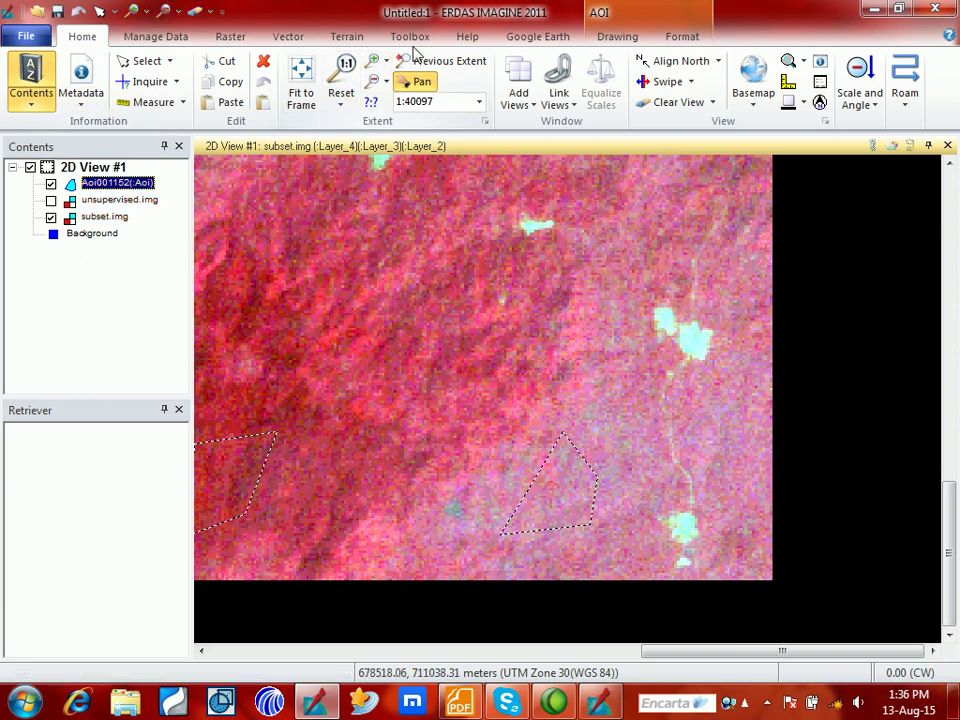
left_click(622, 37)
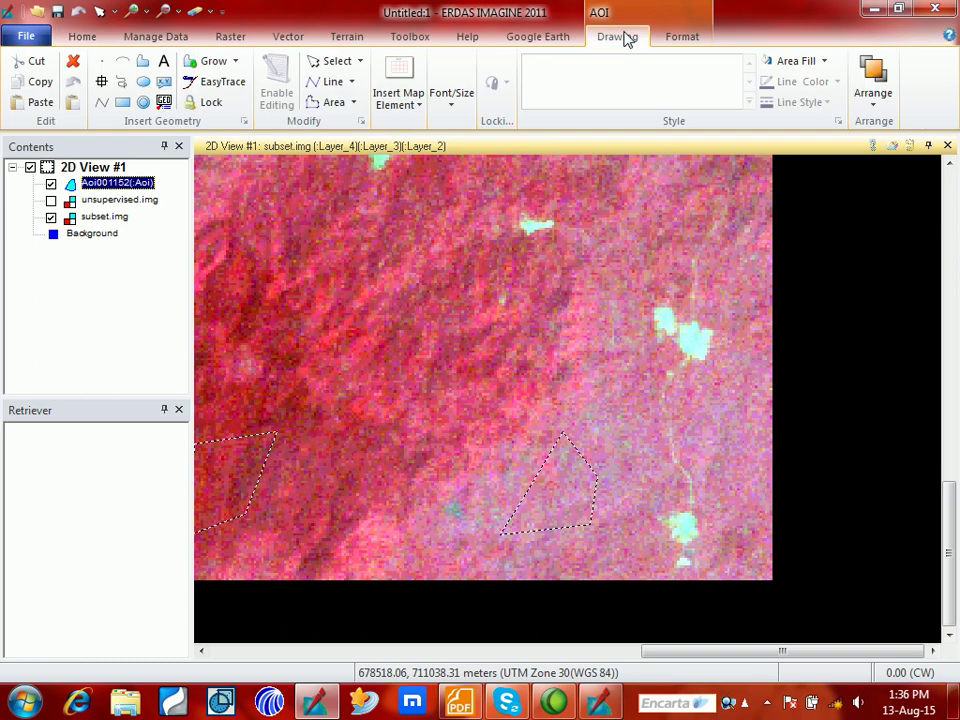
left_click(143, 61)
scroll(724, 507, "up", 2)
scroll(630, 455, "down", 2)
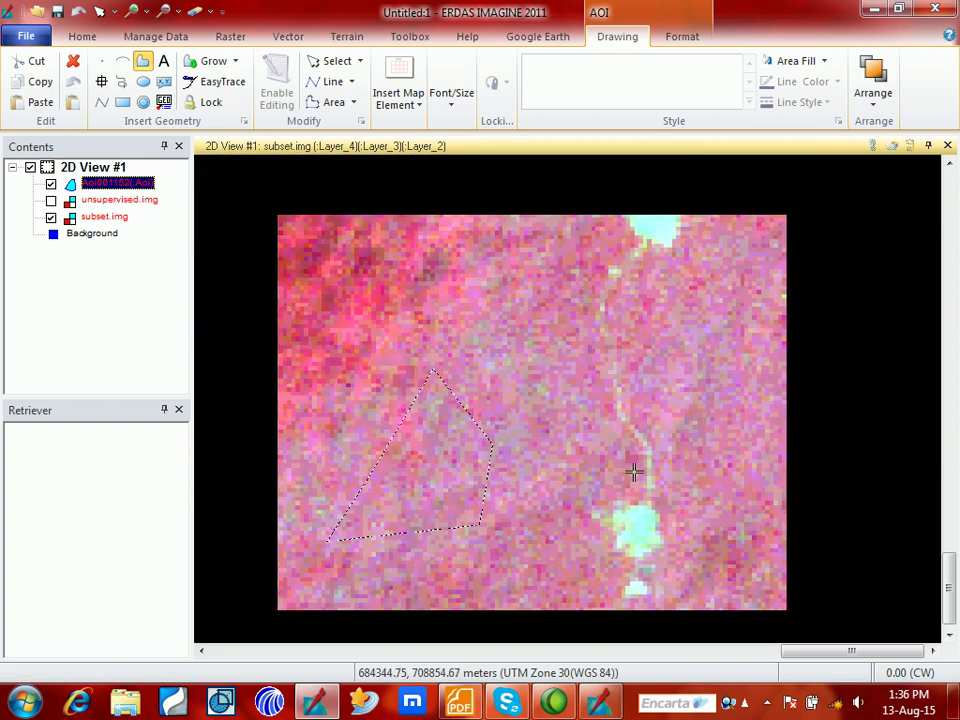
scroll(662, 184, "up", 1)
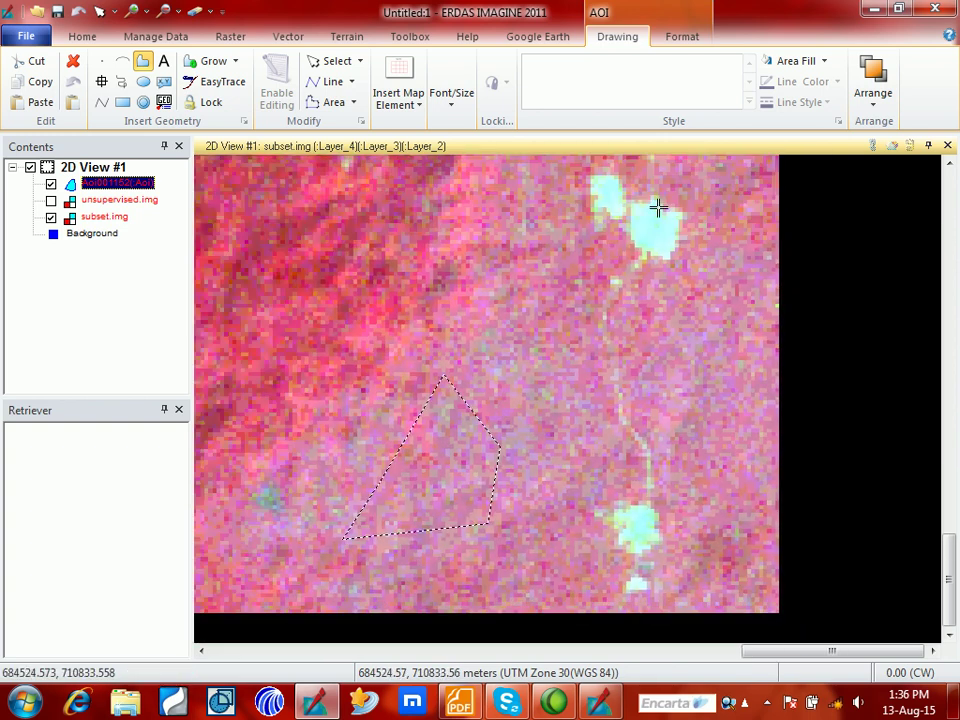
left_click(655, 207)
left_click(661, 223)
left_click(661, 236)
left_click(649, 241)
left_click(636, 230)
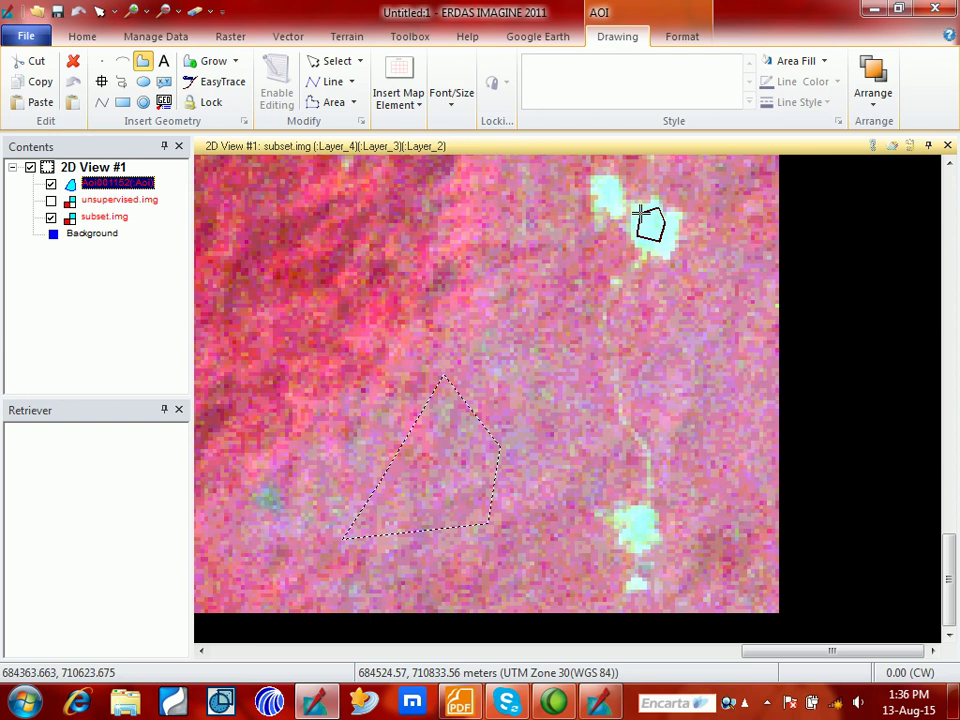
double_click(640, 213)
left_click(598, 700)
left_click(67, 479)
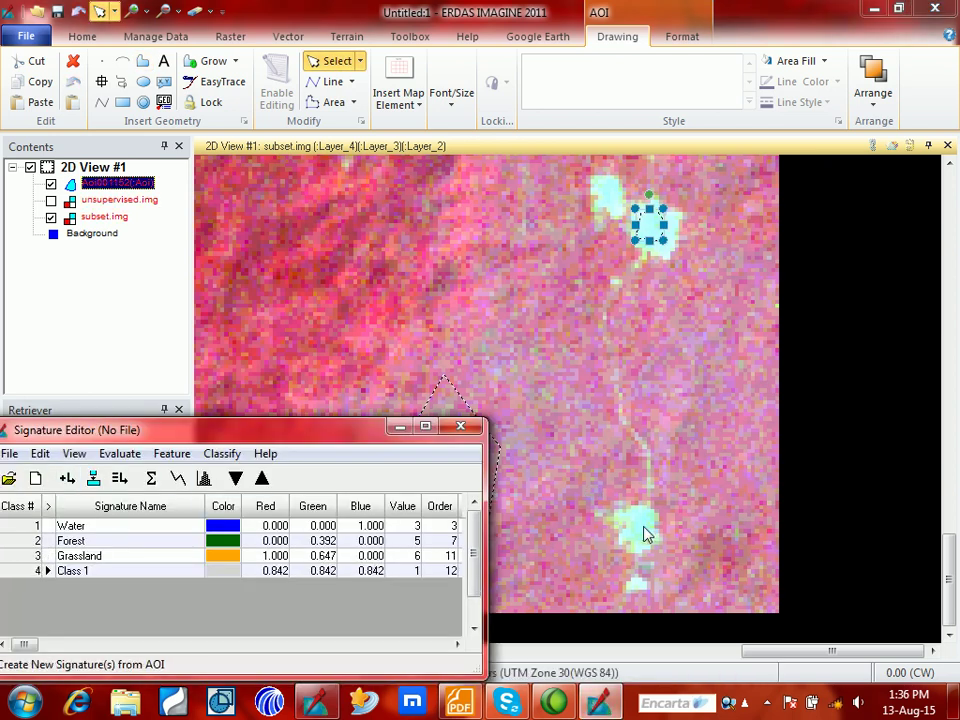
- Draw a small polygon AOI inside the southern cyan patch at the road's end and create a signature from it
left_click(143, 62)
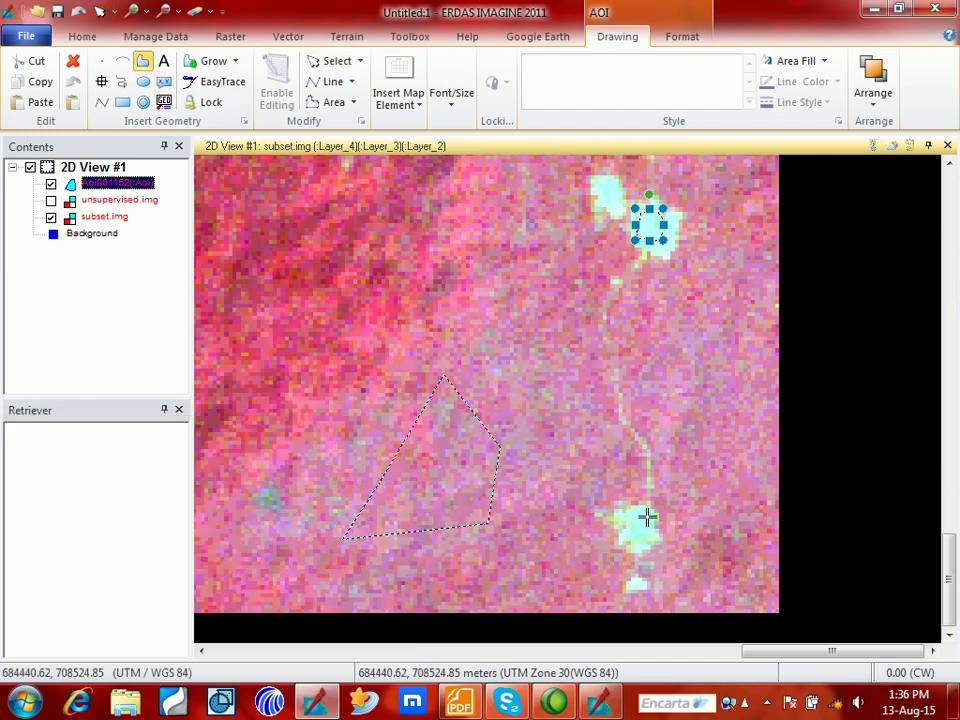
left_click(643, 535)
left_click(630, 523)
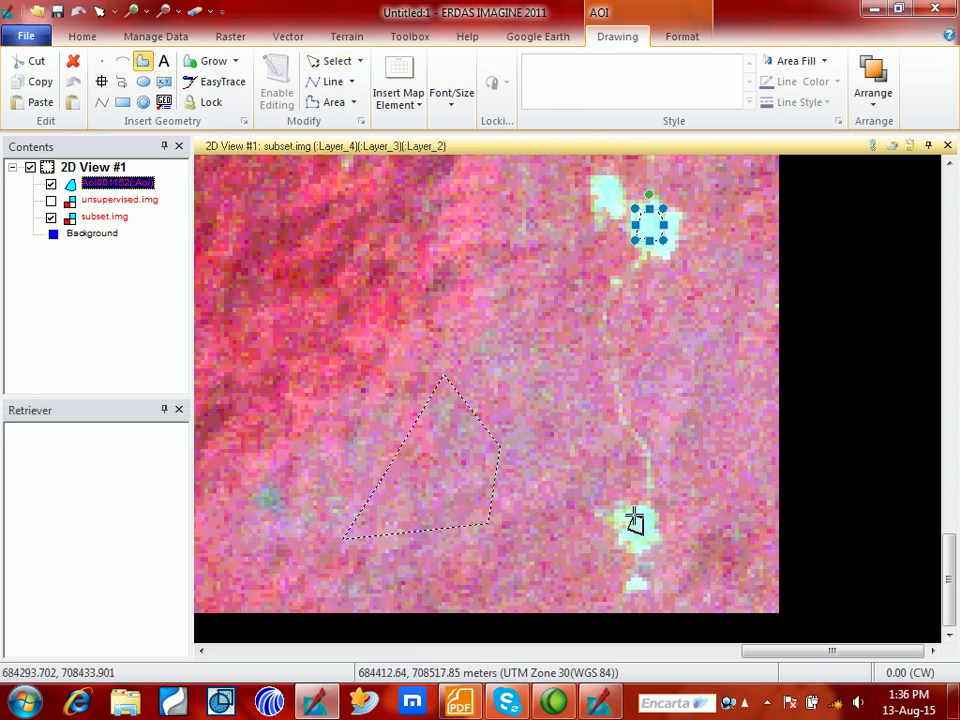
double_click(636, 516)
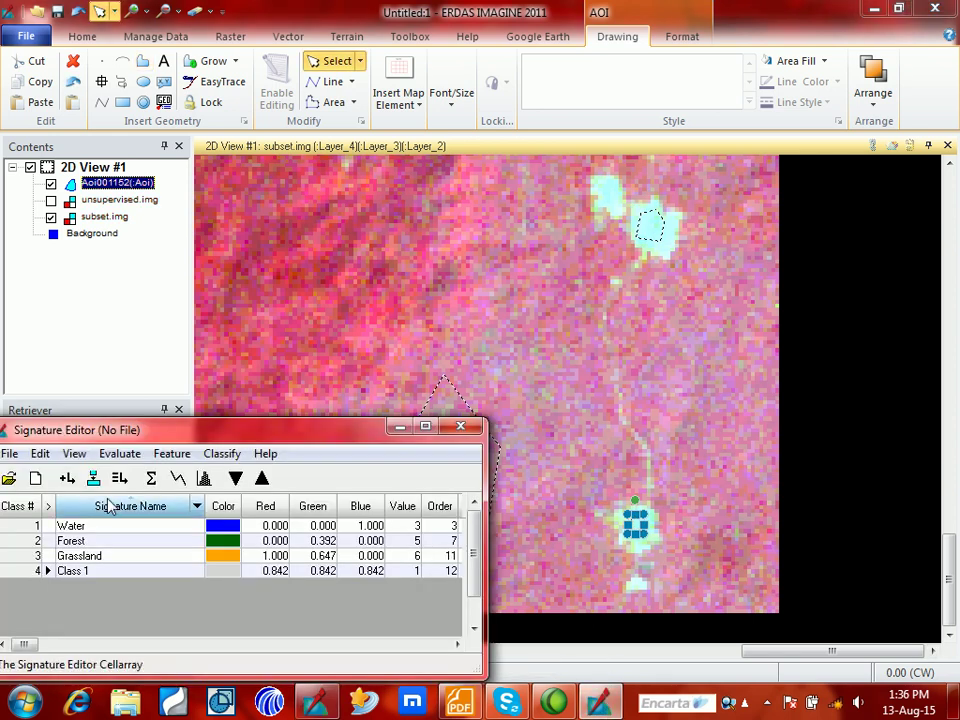
left_click(67, 479)
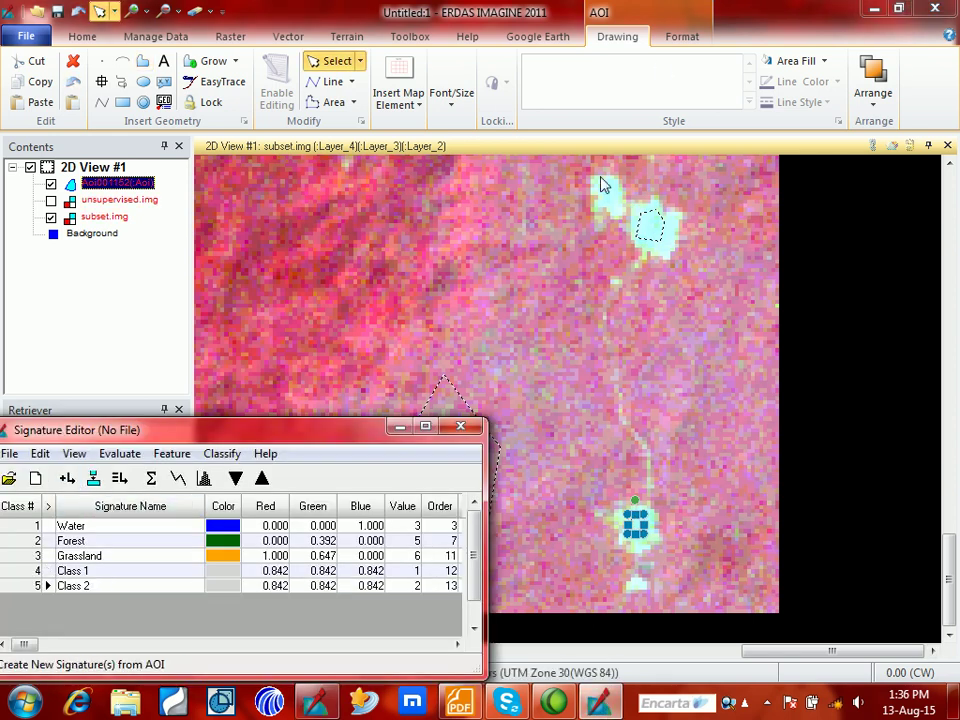
- Draw a tiny polygon AOI inside the smaller of the two adjoining cyan patches and create a signature from it
left_click(143, 62)
left_click(143, 62)
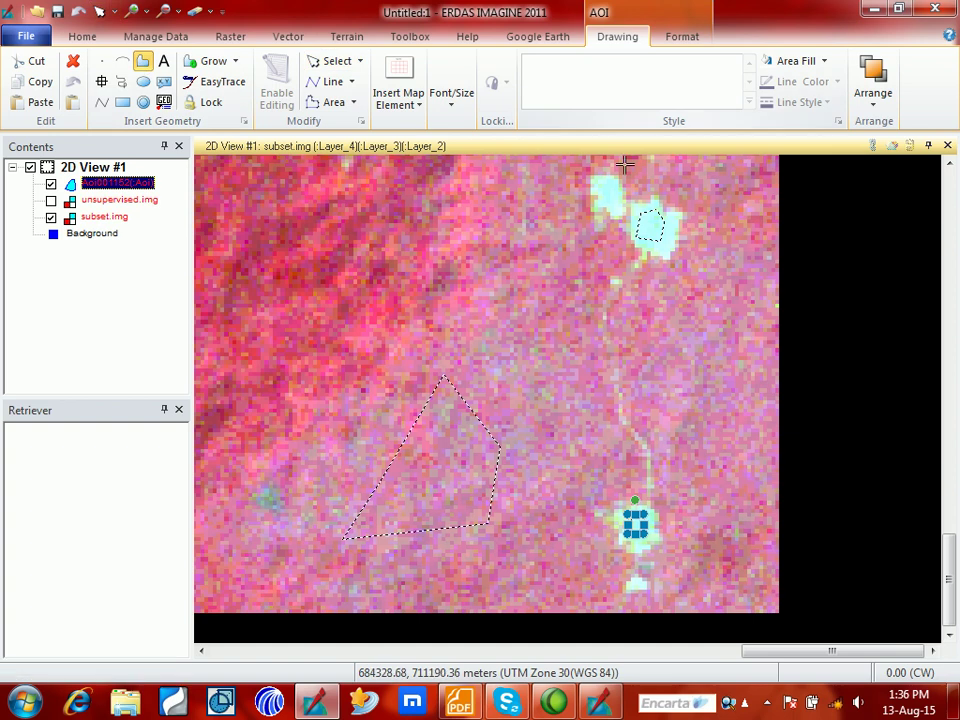
left_click(606, 193)
left_click(606, 189)
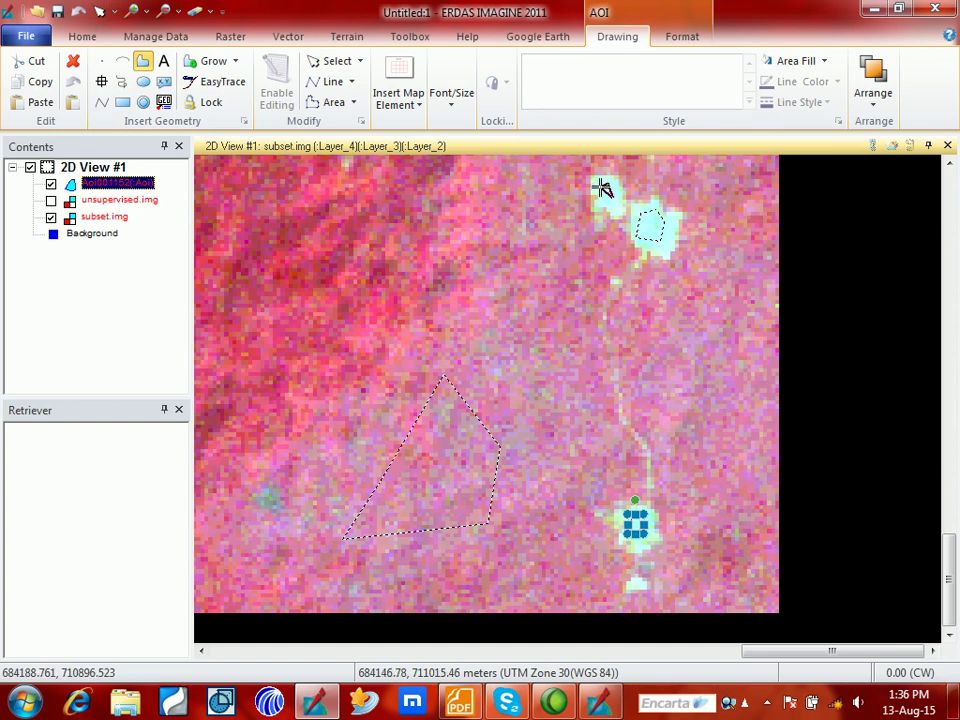
double_click(609, 197)
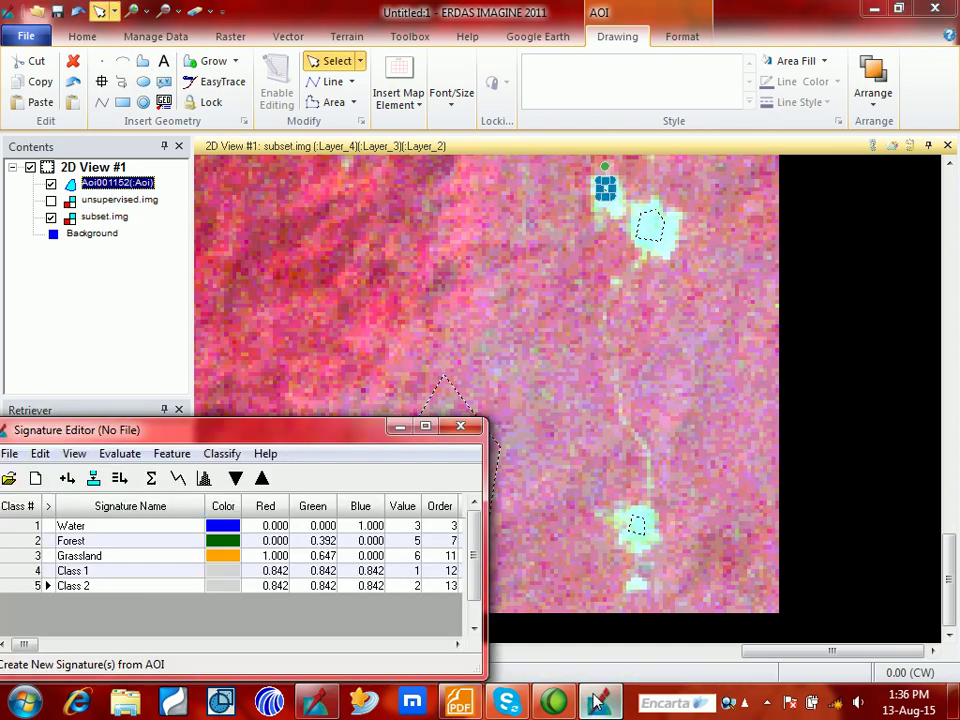
left_click(80, 476)
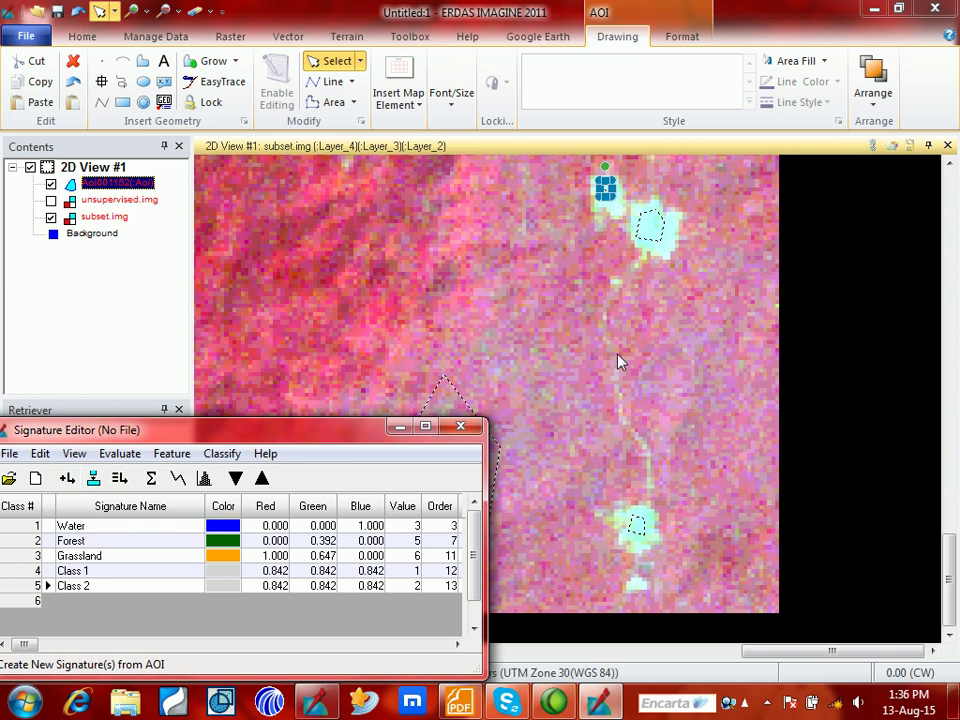
- Draw a polygon AOI inside the large star-shaped cyan patch in the image's northwestern part and create a signature from it
left_click(79, 36)
left_click(417, 82)
left_click_drag(448, 282, 553, 326)
scroll(553, 326, "up", 2)
scroll(553, 326, "down", 4)
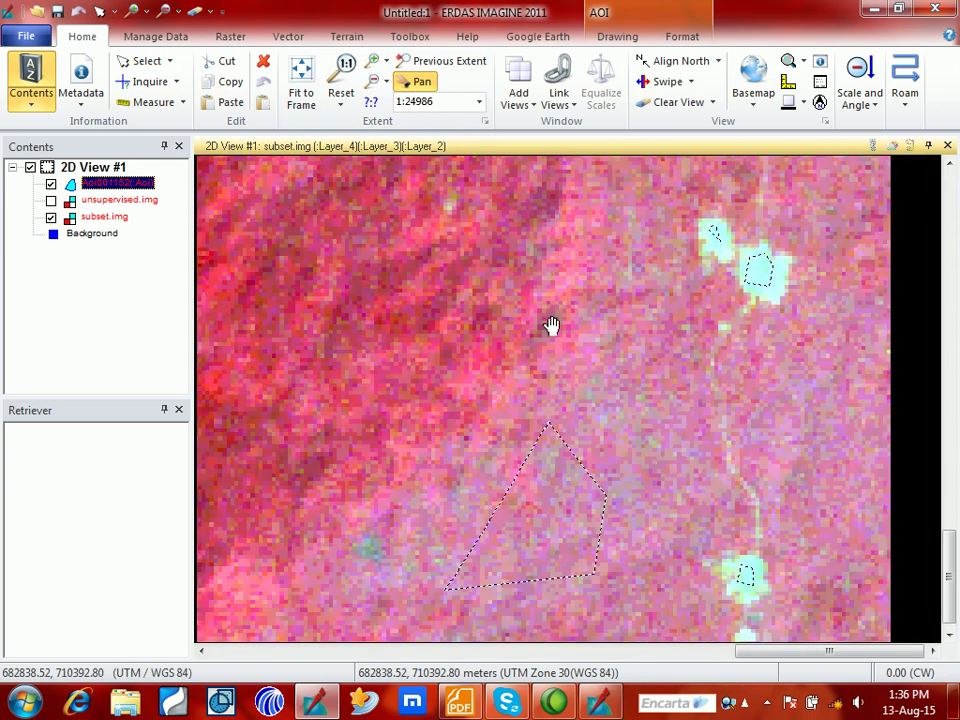
left_click_drag(433, 264, 573, 358)
scroll(434, 218, "up", 1)
scroll(434, 218, "up", 1)
left_click_drag(433, 214, 593, 285)
left_click(630, 38)
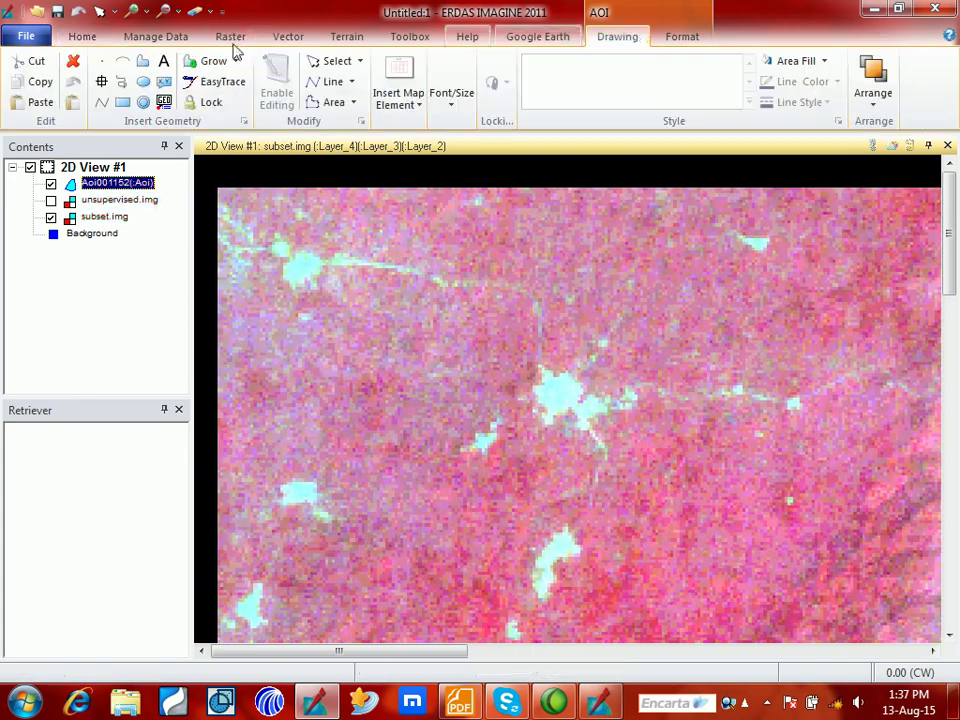
left_click(145, 62)
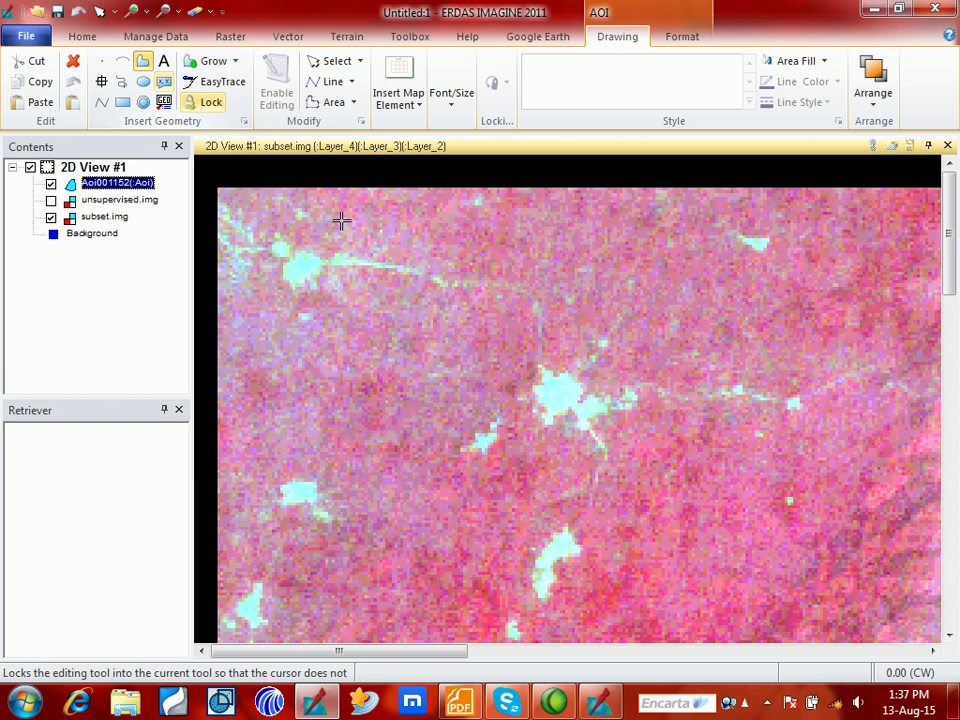
left_click(568, 400)
left_click(548, 386)
left_click(560, 378)
double_click(555, 398)
left_click(590, 697)
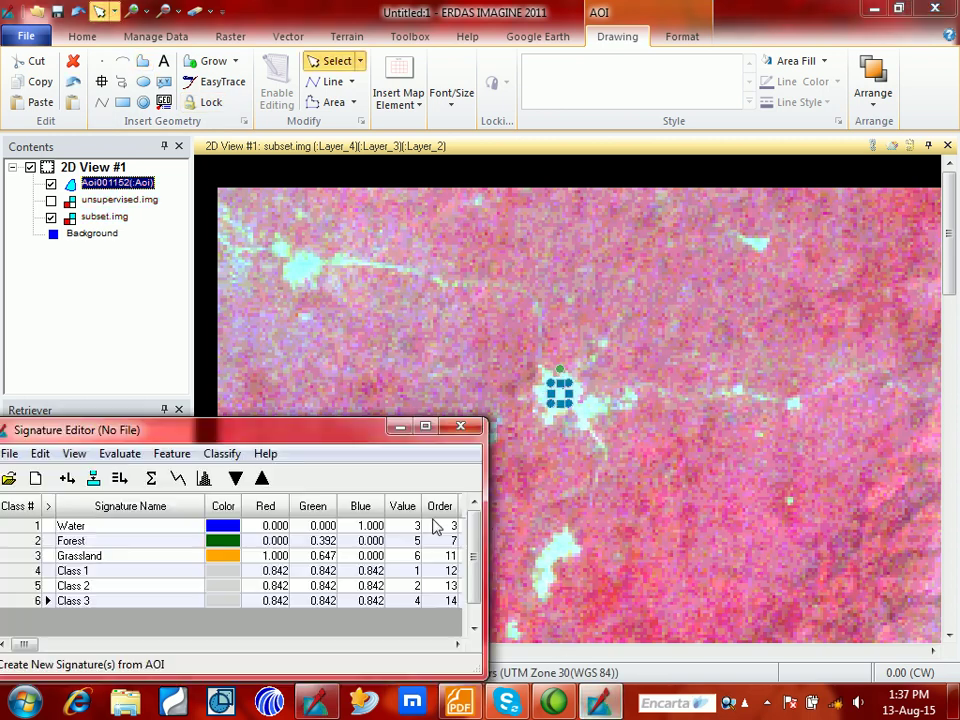
left_click(67, 480)
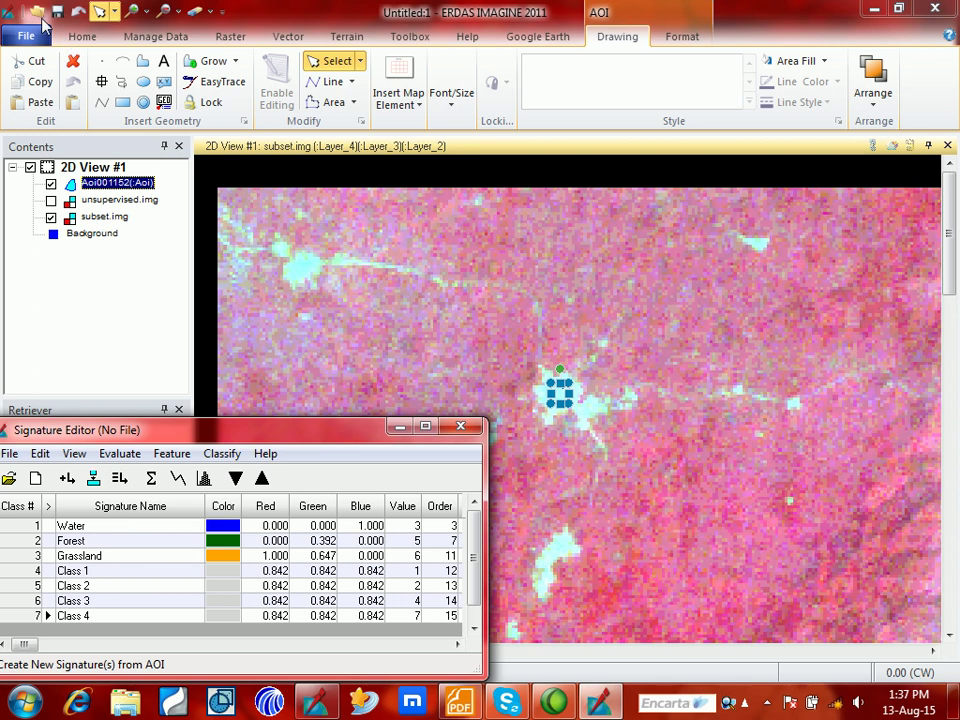
- Draw a small polygon AOI on the round cyan patch nearest the image's northwest corner and create a signature from it
left_click(142, 62)
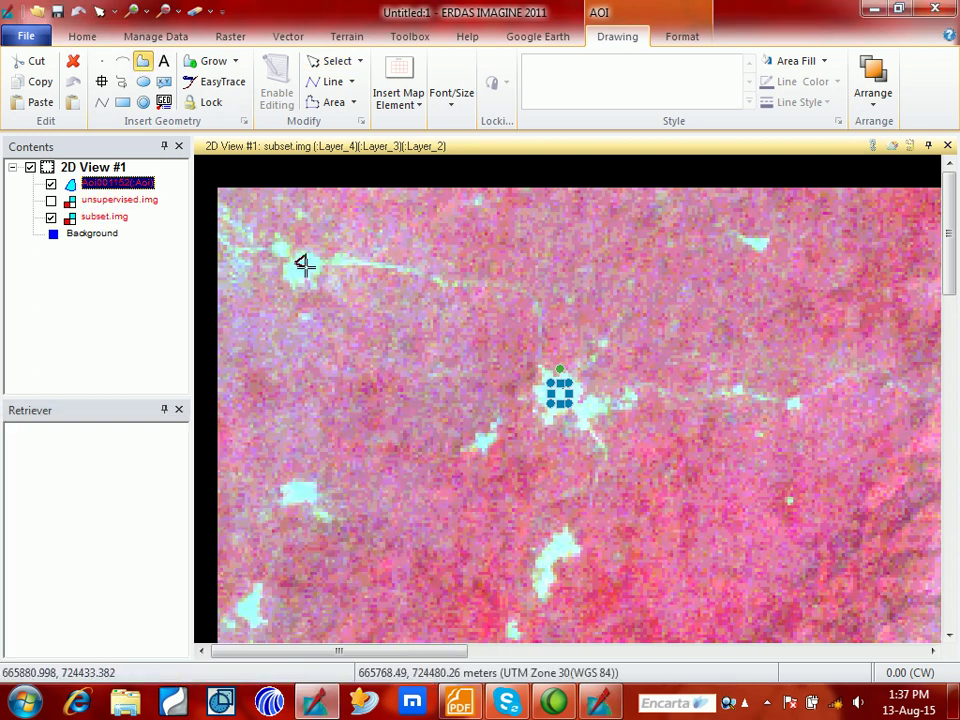
left_click(294, 265)
left_click(596, 703)
left_click(64, 481)
- Merge the five unnamed signatures below Grassland into one and delete their original rows
left_click_drag(143, 437, 210, 221)
left_click(95, 360)
left_click_drag(95, 363, 85, 390)
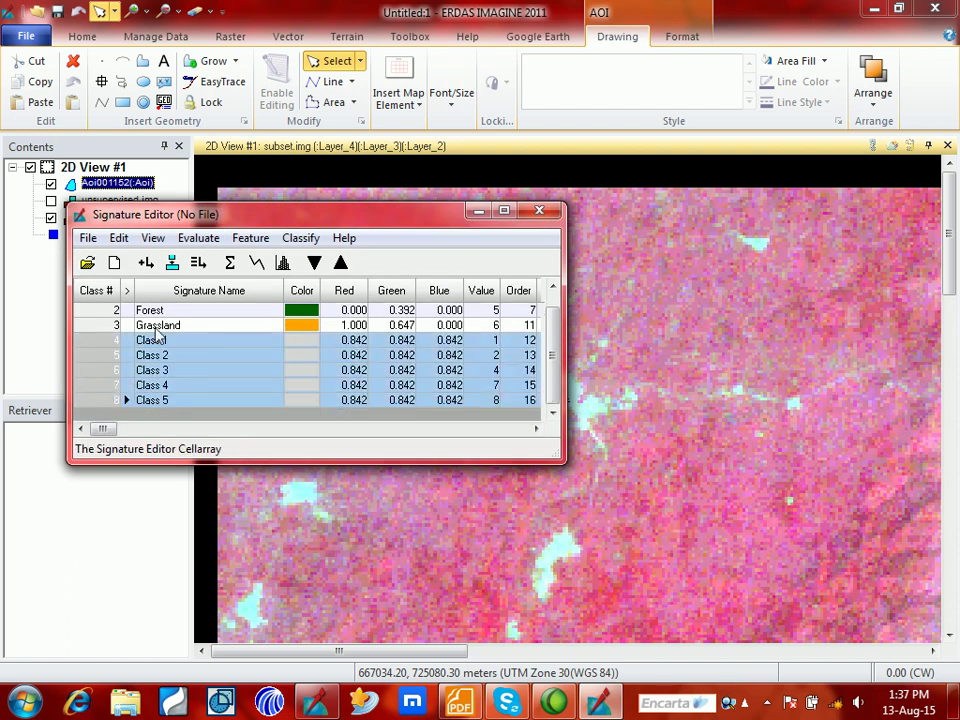
left_click(202, 272)
right_click(98, 343)
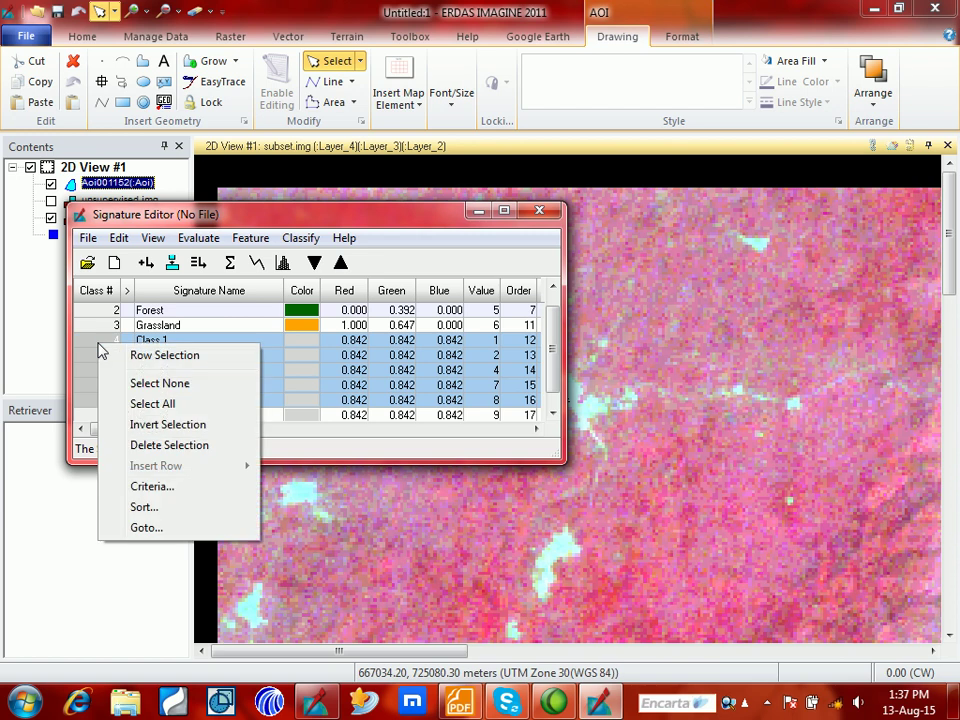
left_click(166, 445)
- Rename the merged signature as Settlements and set its color to Red
left_click(180, 355)
type("S")
left_click(177, 355)
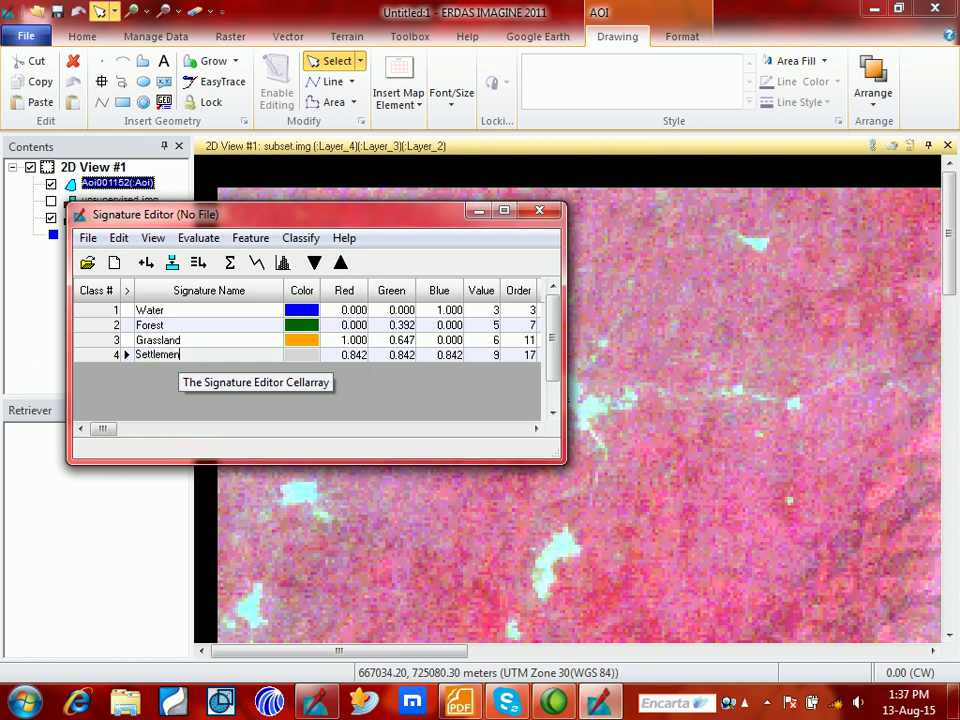
key("Return")
left_click(298, 355)
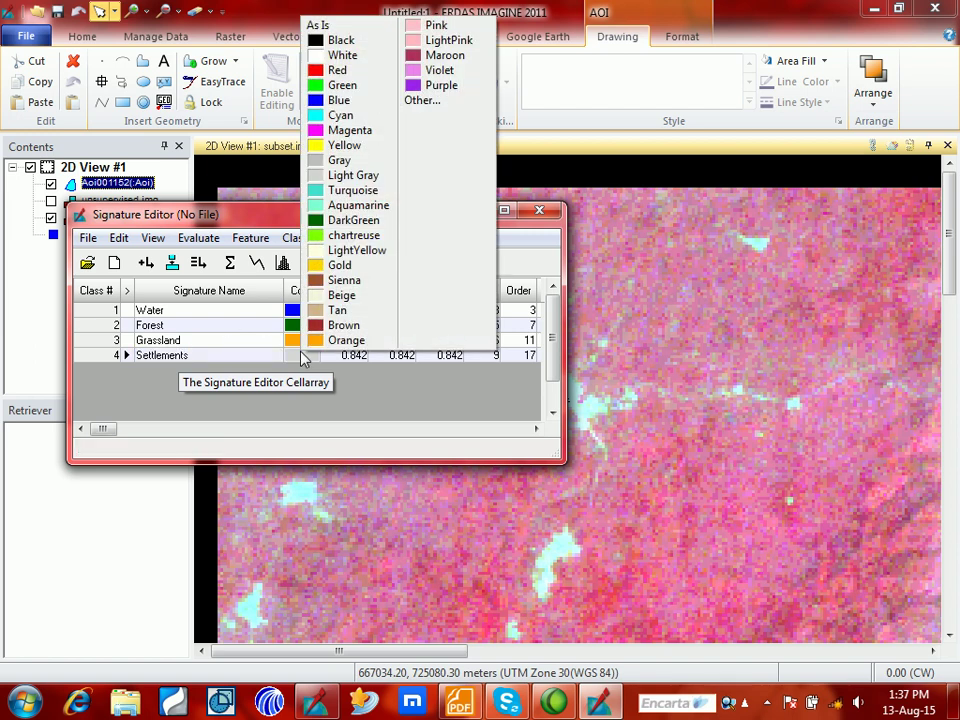
left_click(339, 70)
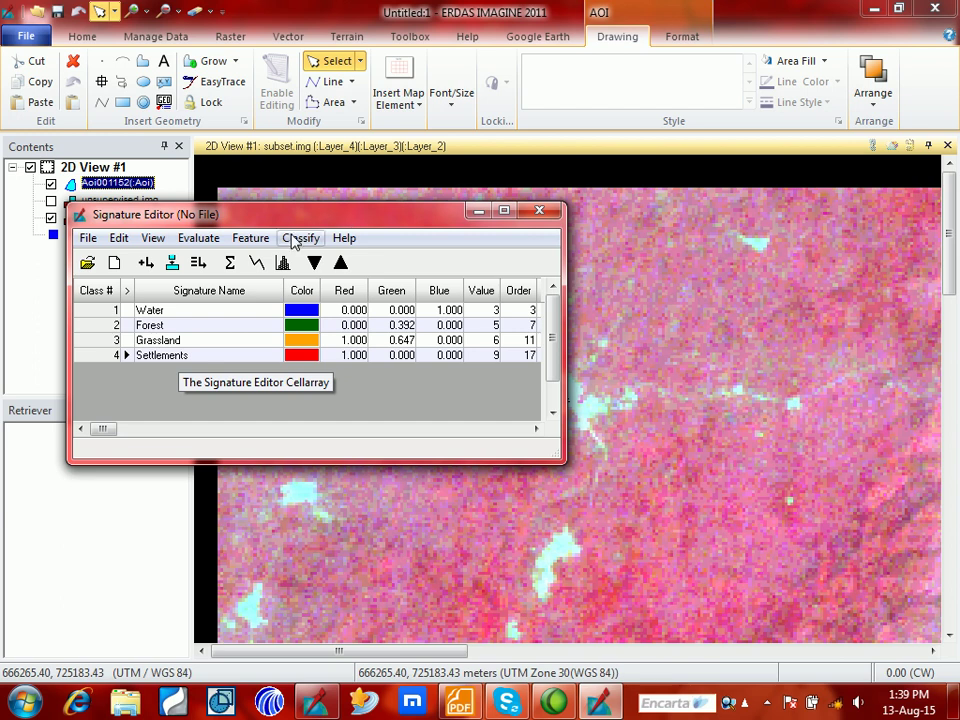
- Evaluate the four signatures' separability with Euclidean distance, one layer per combination, as a CellArray, and close the resulting table
left_click(196, 240)
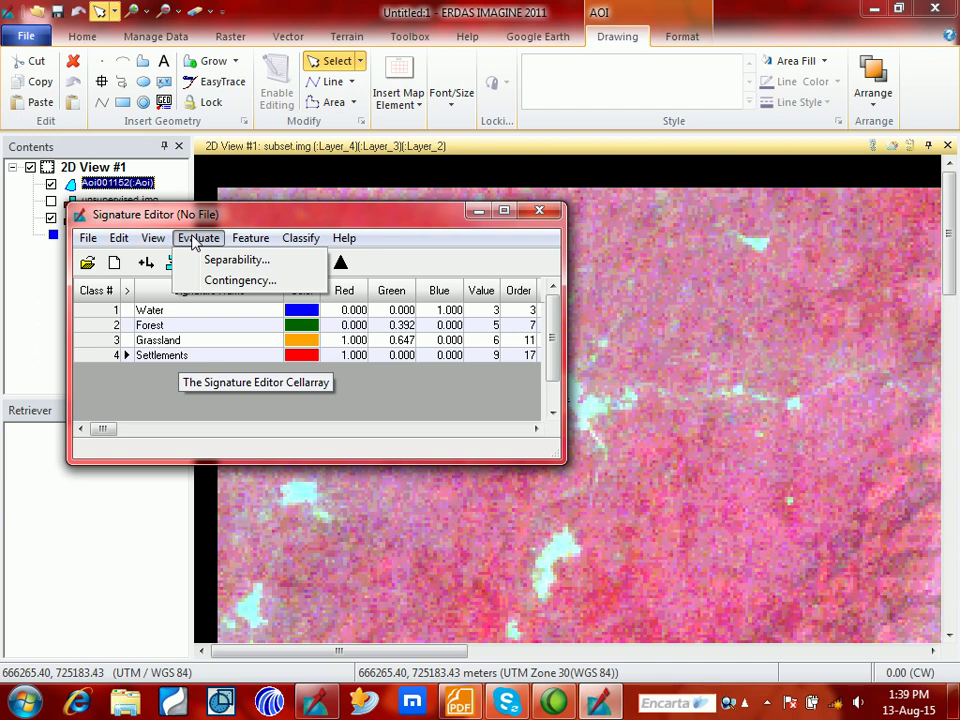
left_click(266, 210)
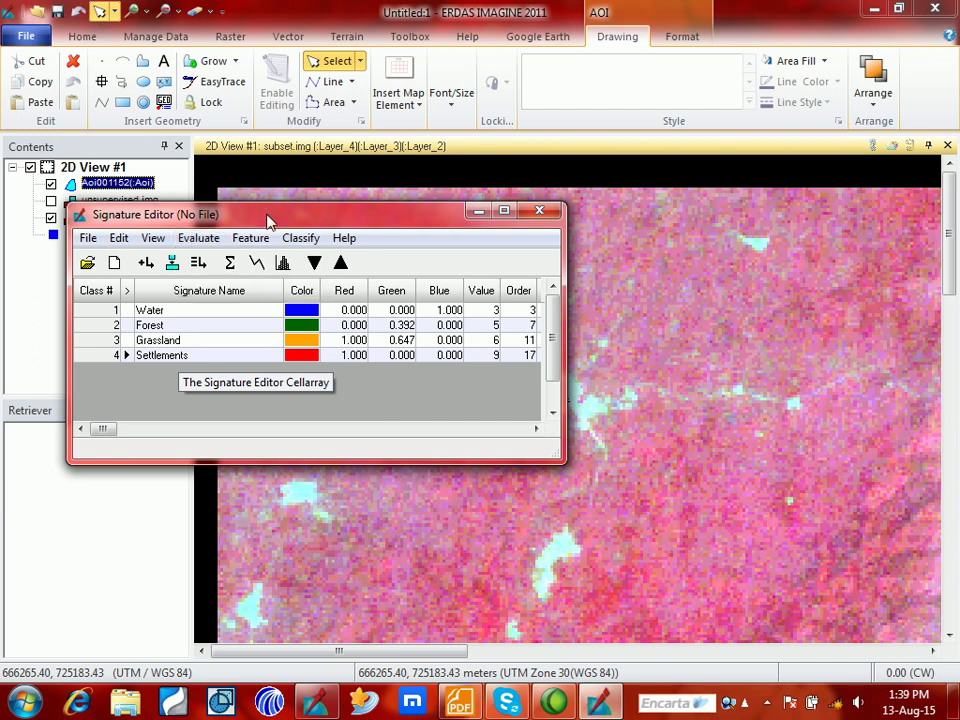
left_click(198, 238)
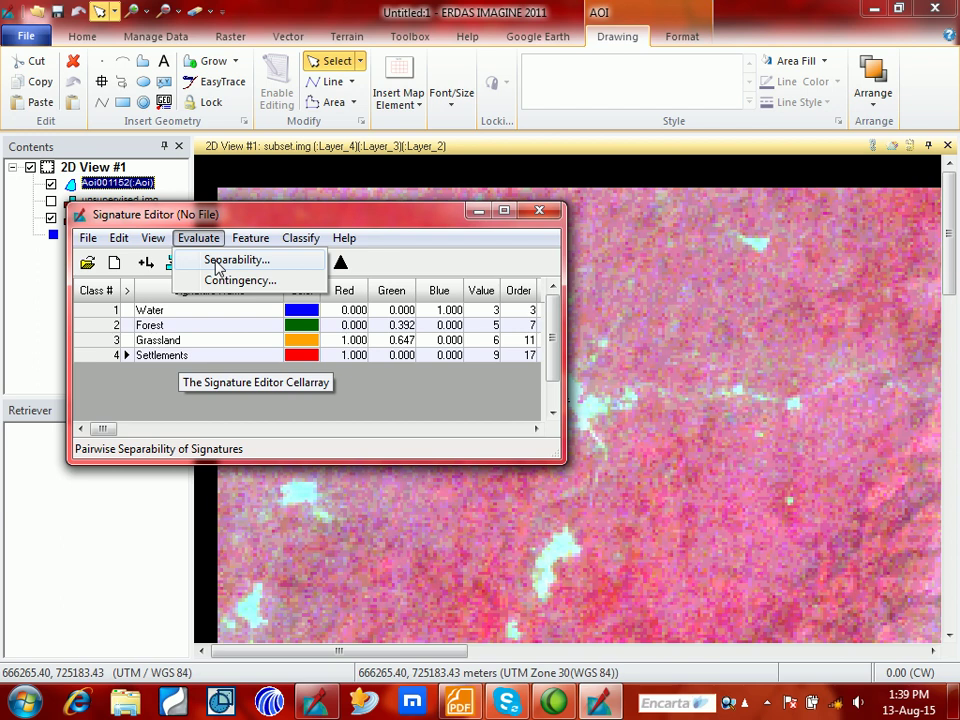
left_click(217, 262)
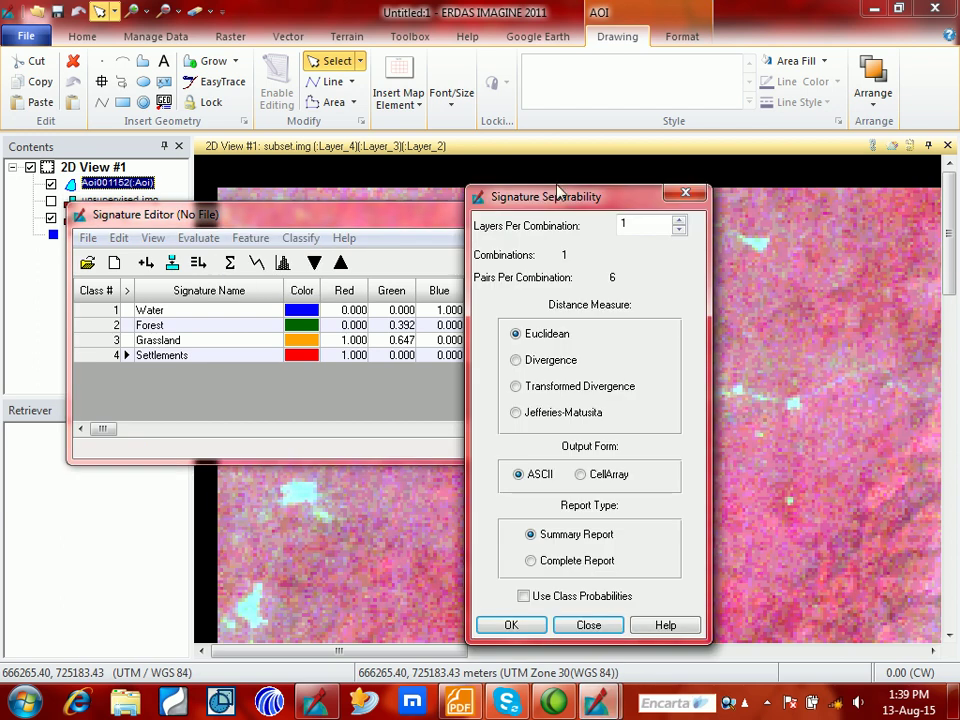
left_click_drag(545, 207, 509, 141)
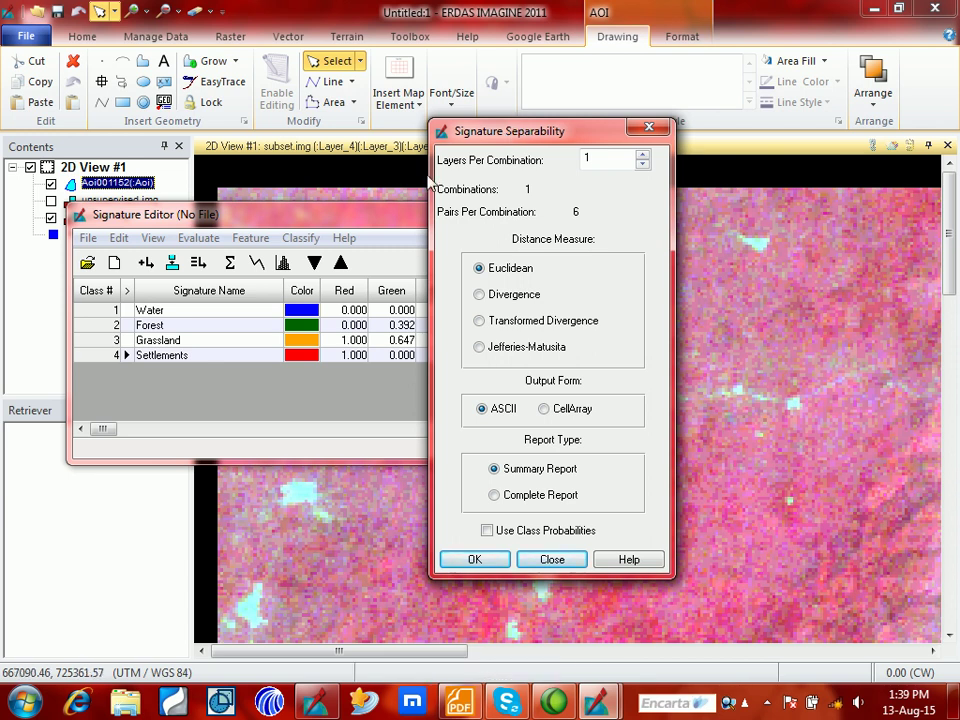
left_click(567, 413)
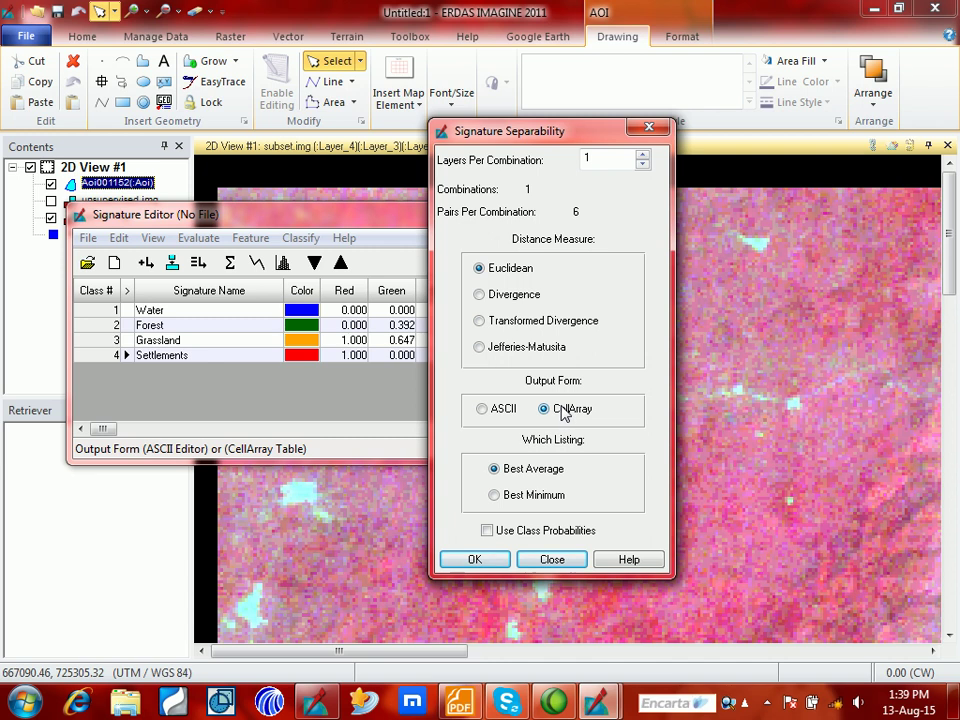
left_click(473, 561)
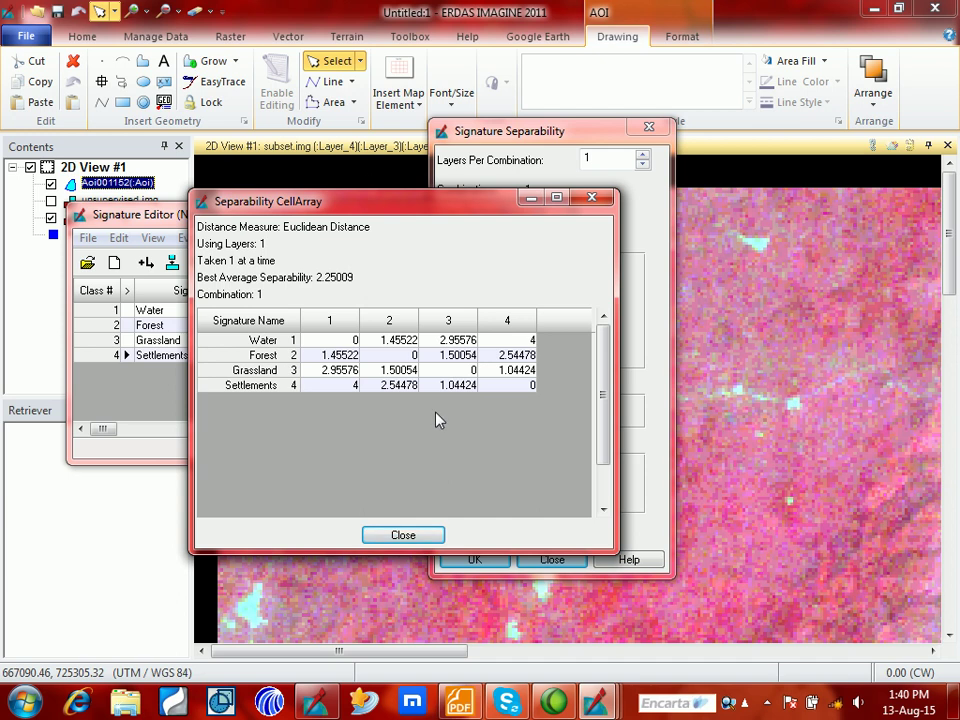
left_click_drag(375, 208, 320, 178)
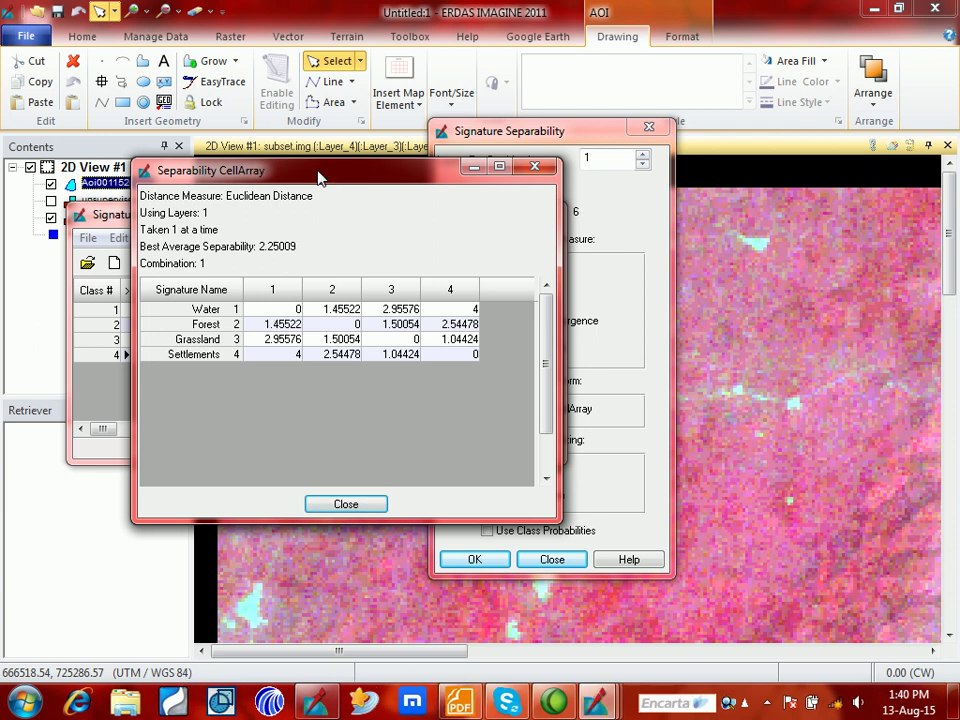
left_click(534, 166)
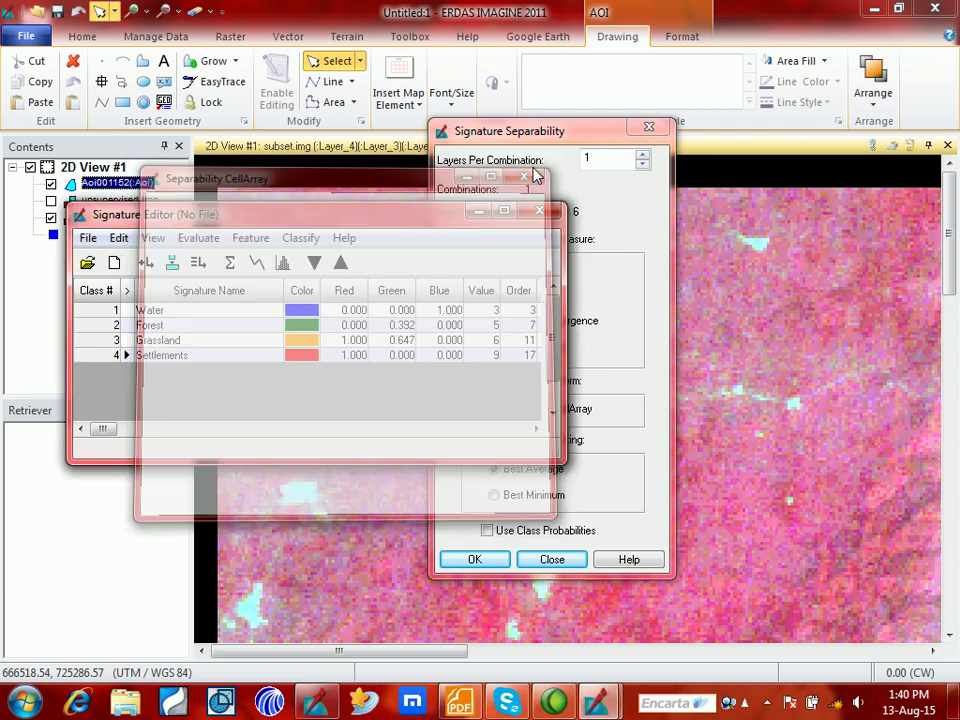
- Generate the Euclidean separability table again with the Best Average listing, review it, and close the table and the separability settings
left_click(515, 170)
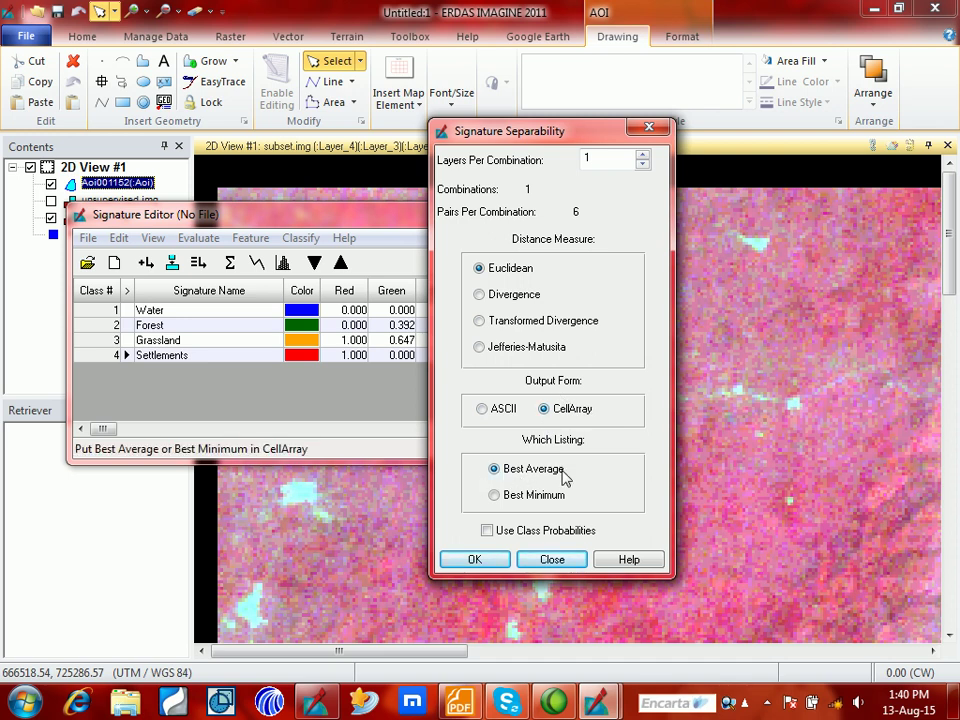
left_click(489, 561)
left_click_drag(317, 199, 319, 171)
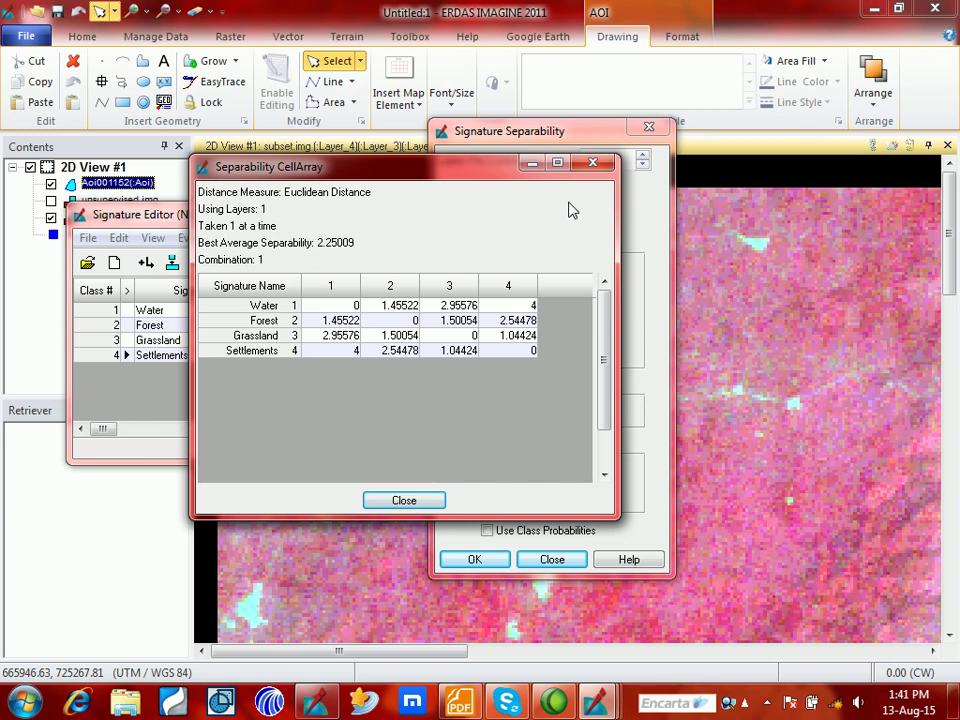
left_click(591, 163)
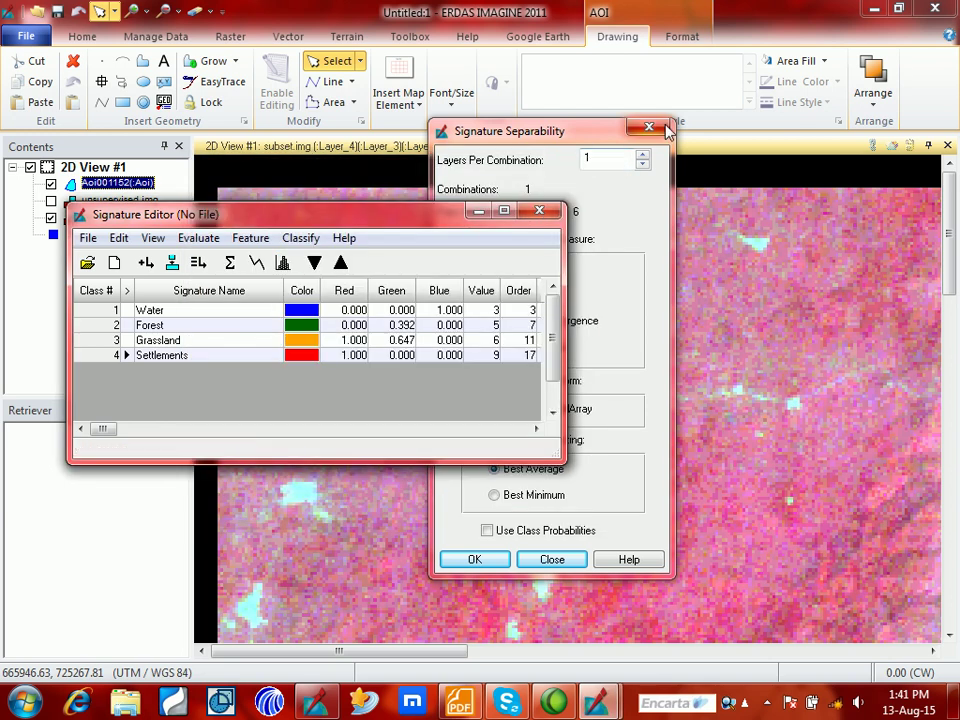
left_click(661, 128)
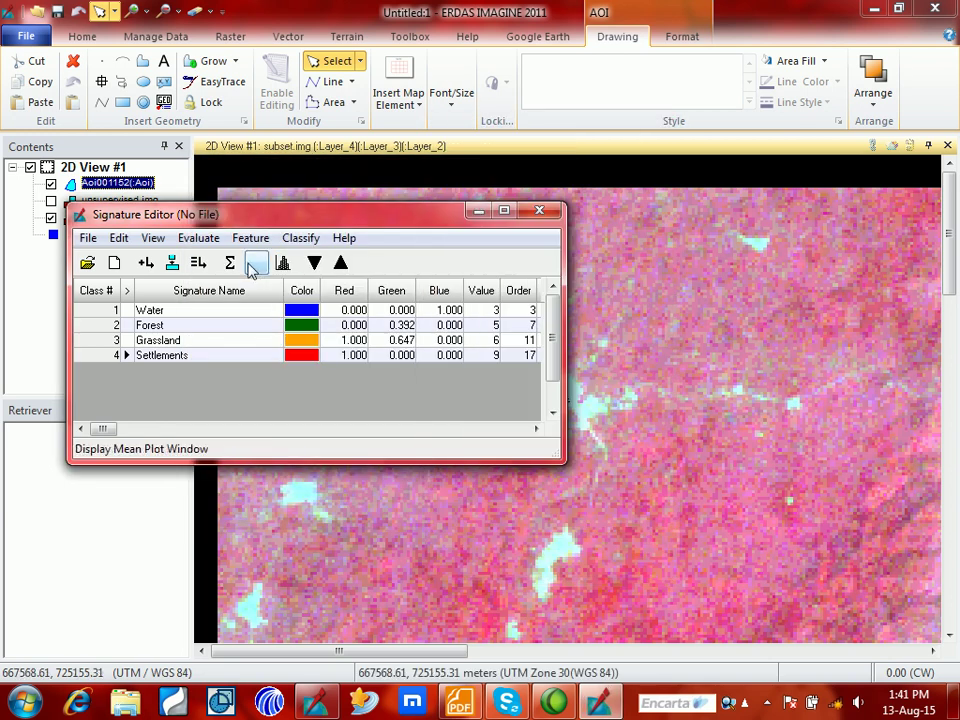
- Run the Euclidean CellArray separability evaluation once more and compare the Water and Forest rows with the other classes
left_click(204, 242)
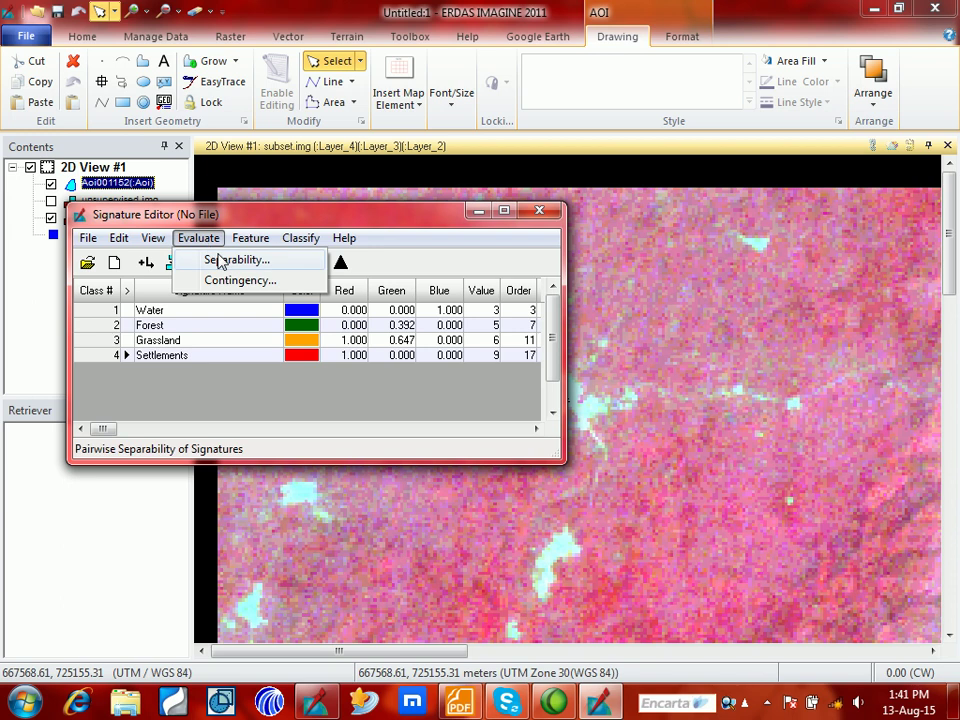
left_click(221, 261)
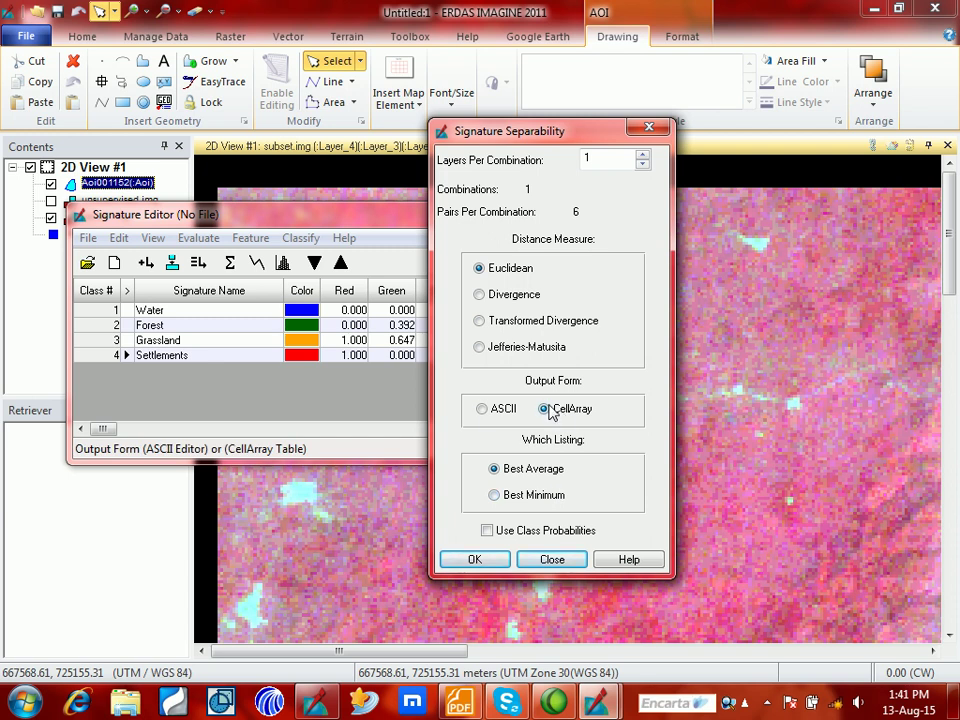
left_click(474, 560)
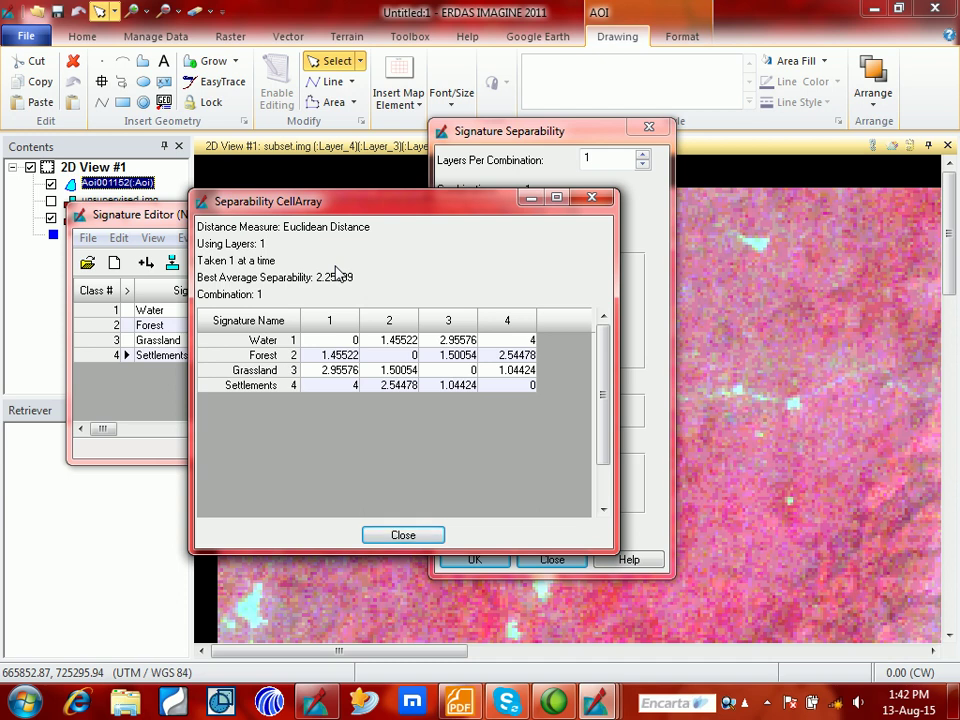
left_click(270, 358)
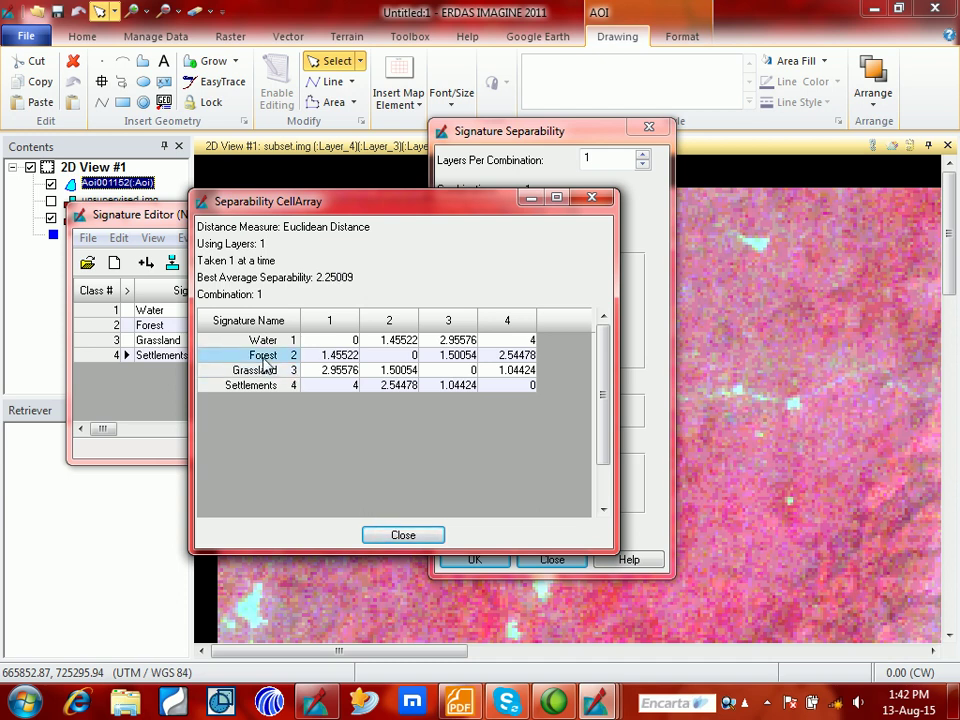
left_click(399, 339)
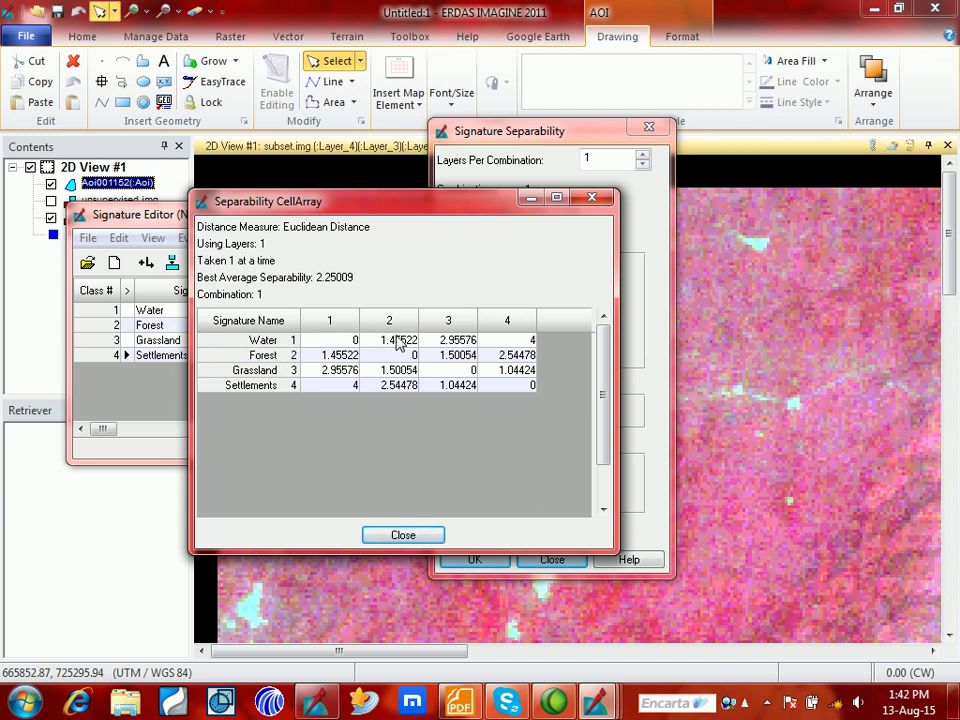
left_click(291, 344)
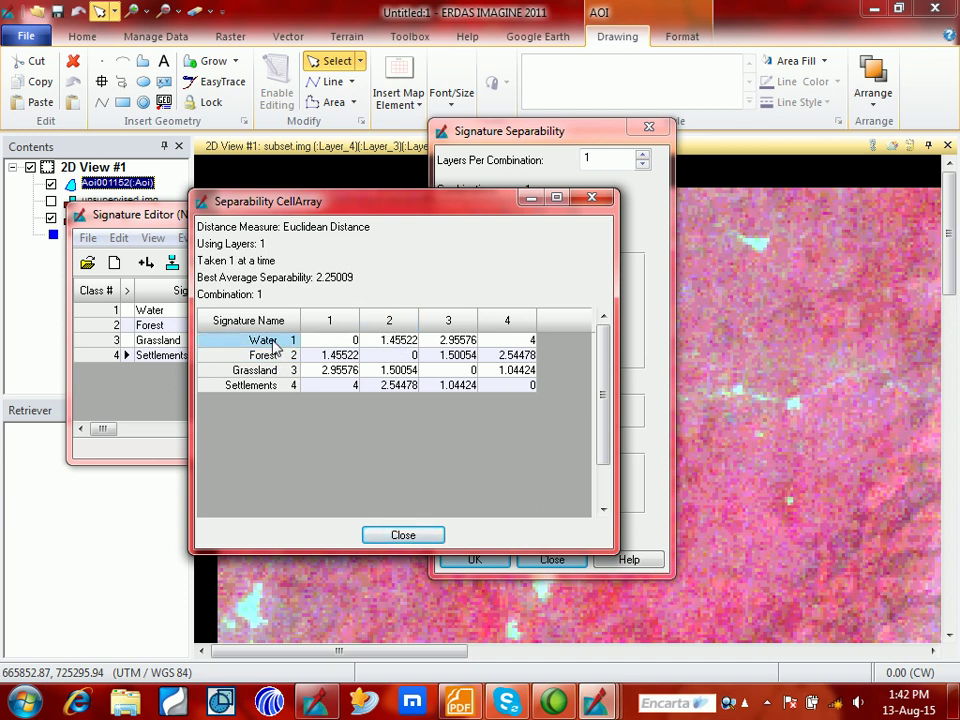
left_click(278, 357)
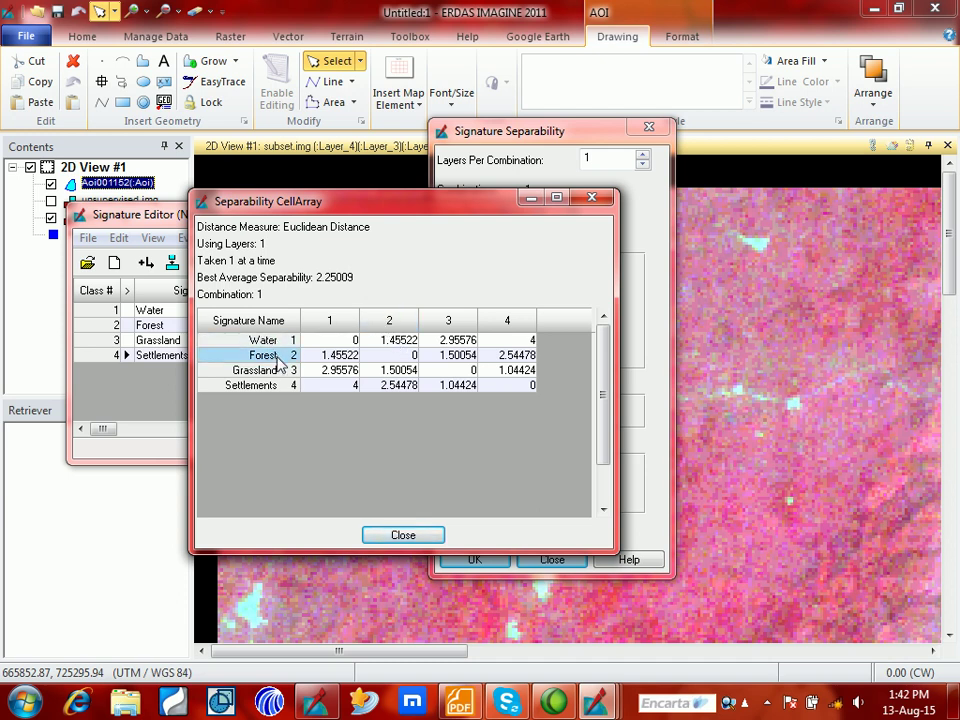
left_click(279, 344)
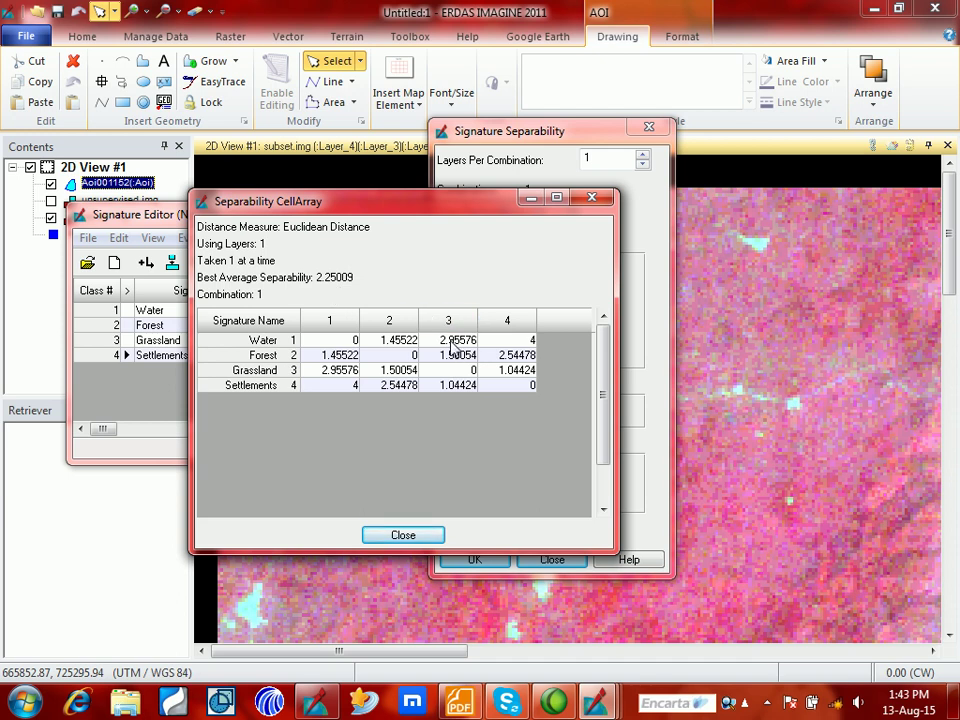
left_click(278, 343)
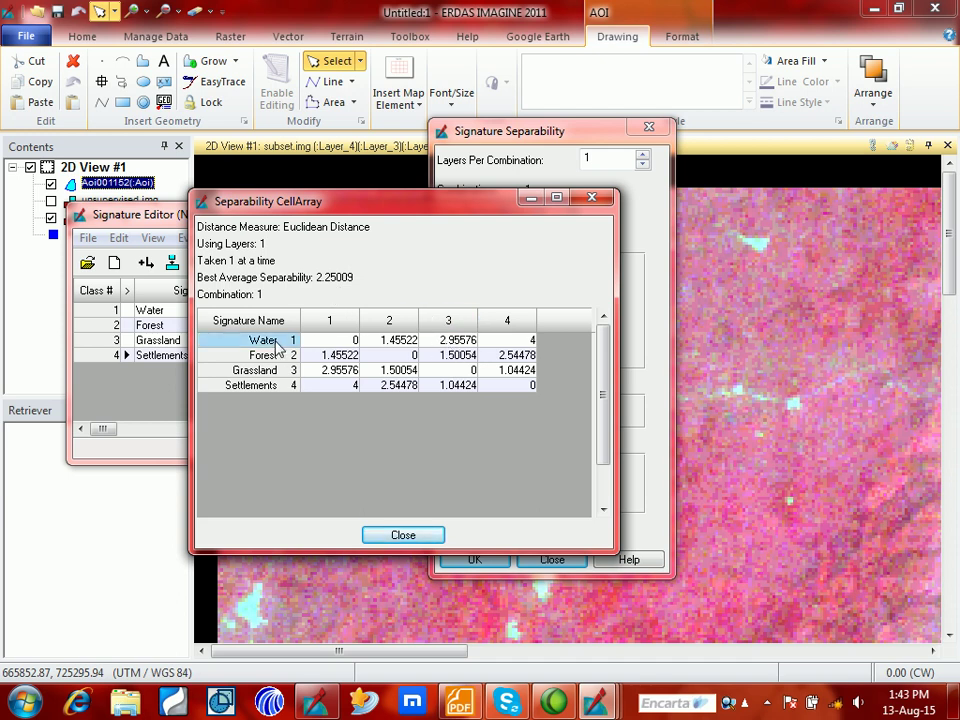
left_click(278, 343)
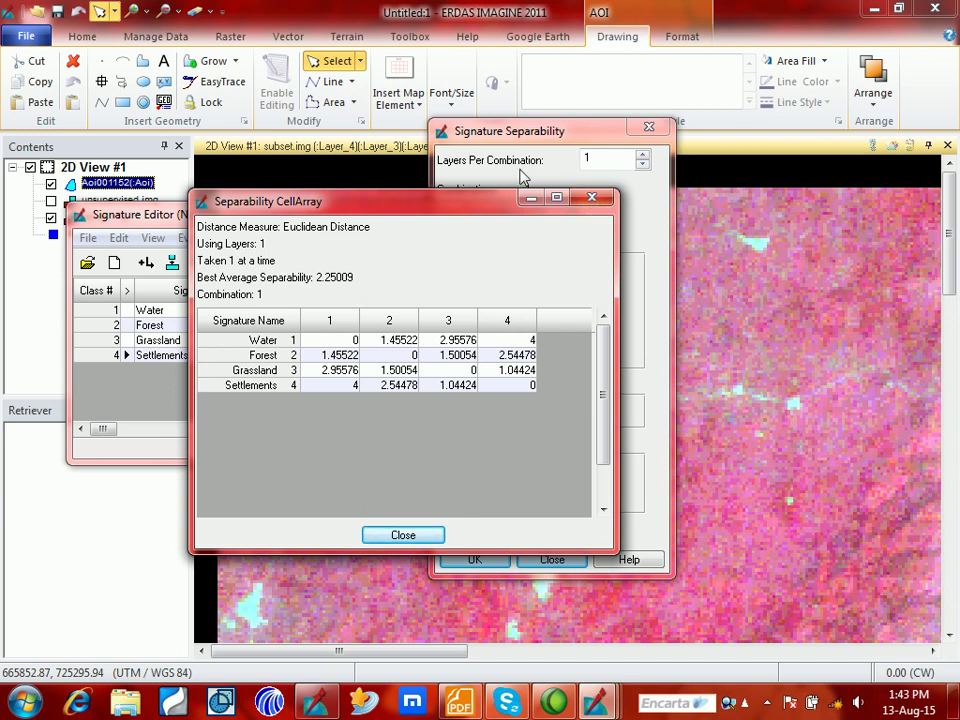
left_click(588, 200)
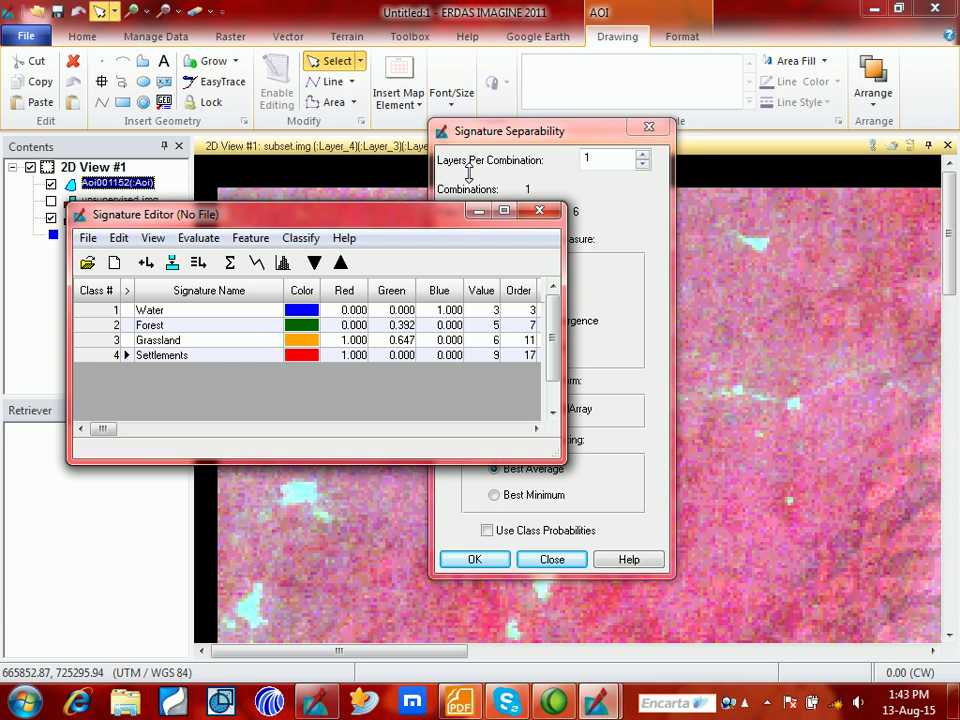
- Save all signatures in the exercises folder as signature.sig
left_click_drag(122, 222, 128, 186)
left_click(94, 203)
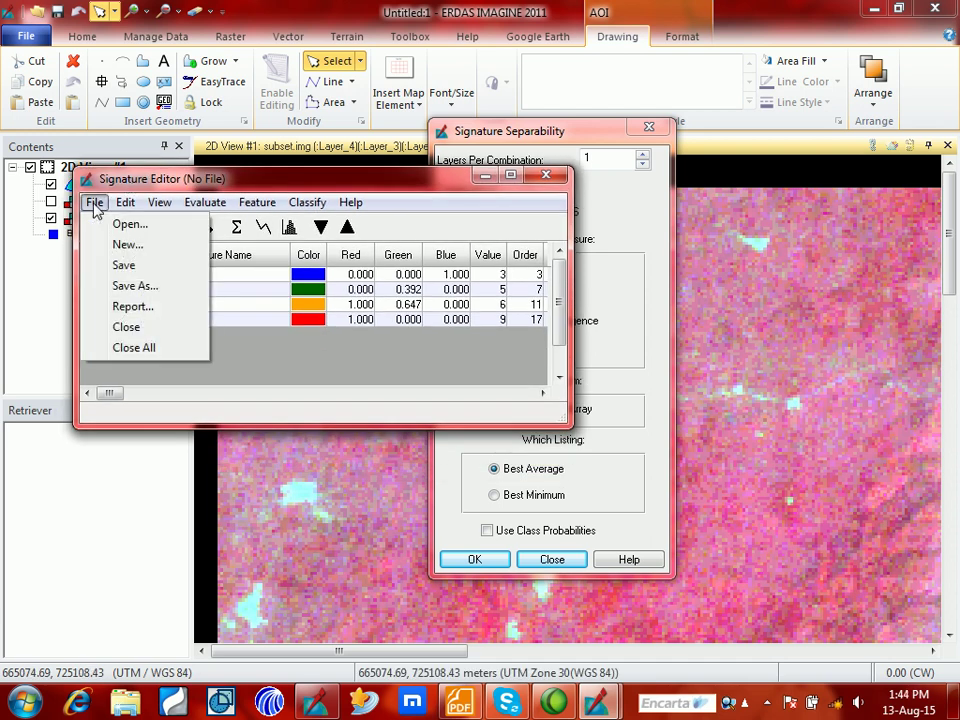
left_click(150, 292)
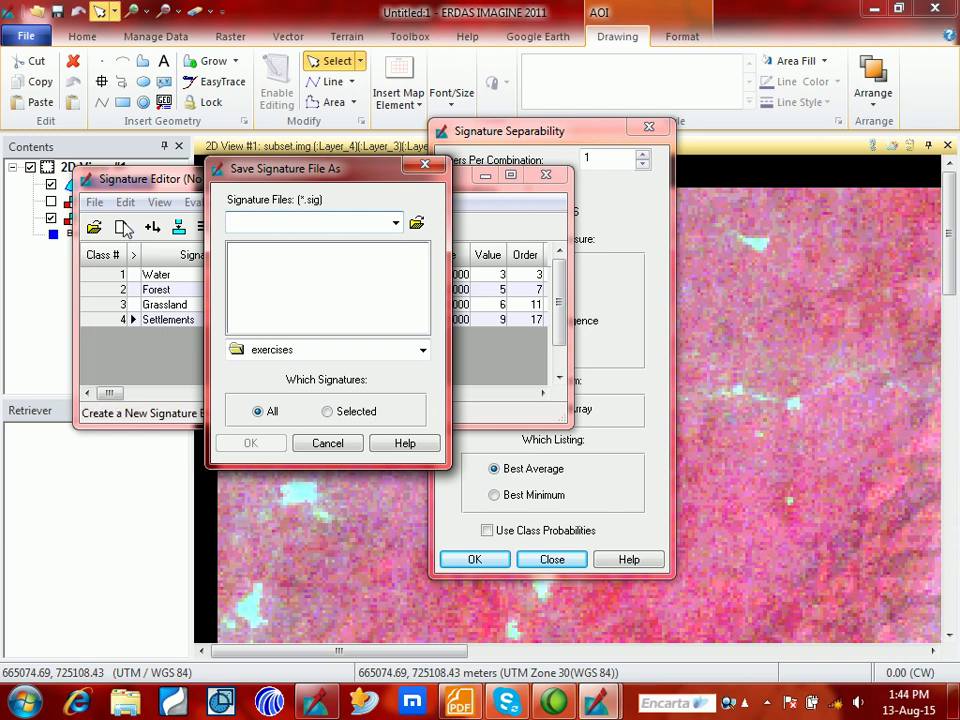
left_click(416, 224)
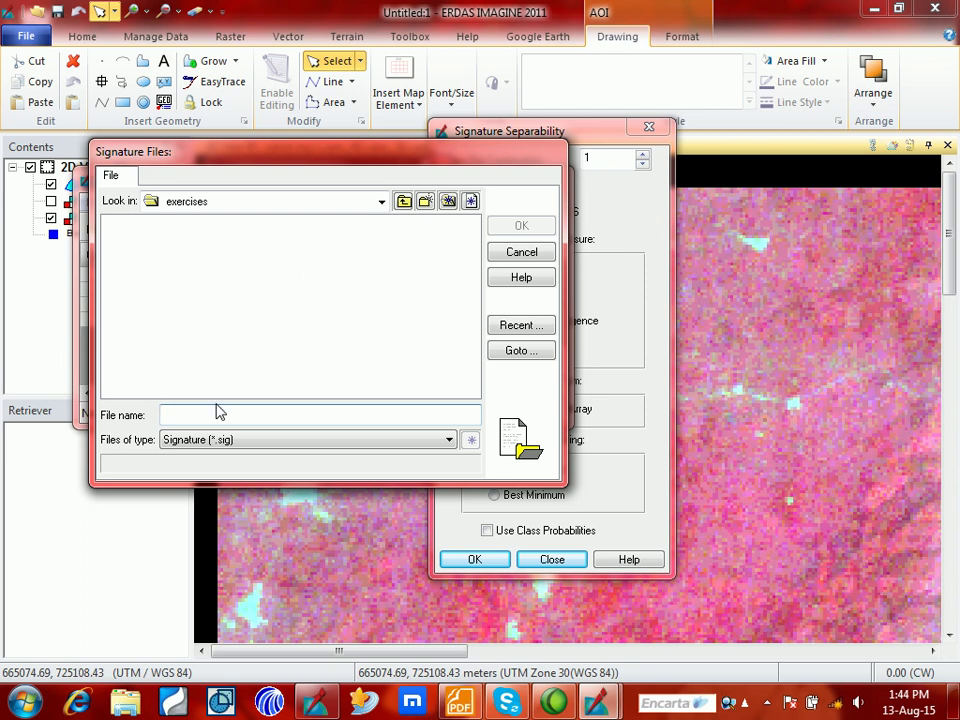
type("signature.sig")
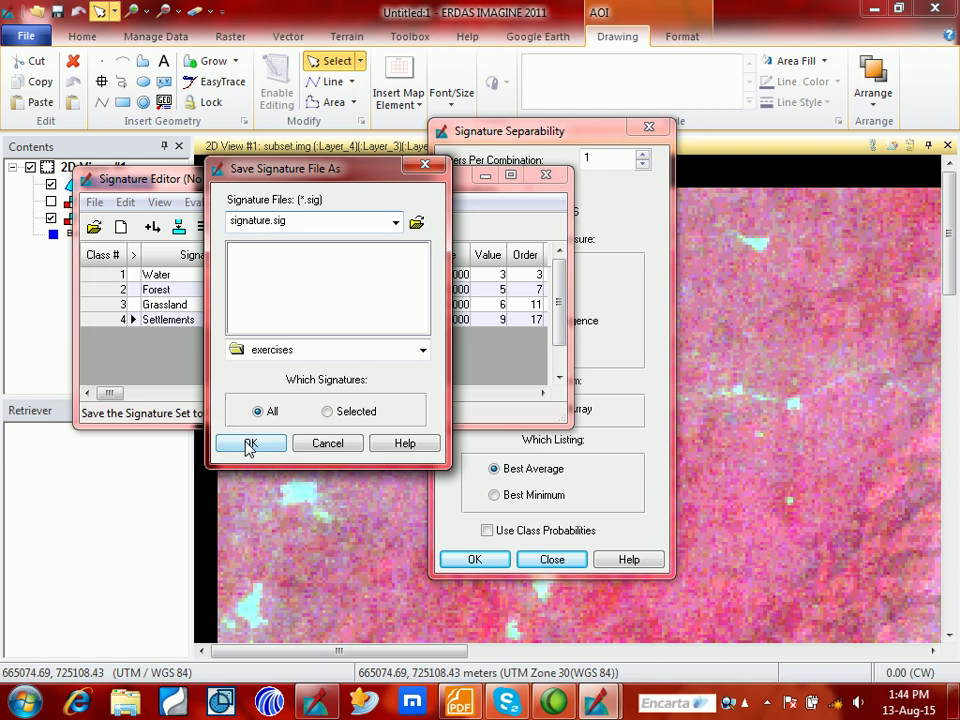
left_click(246, 443)
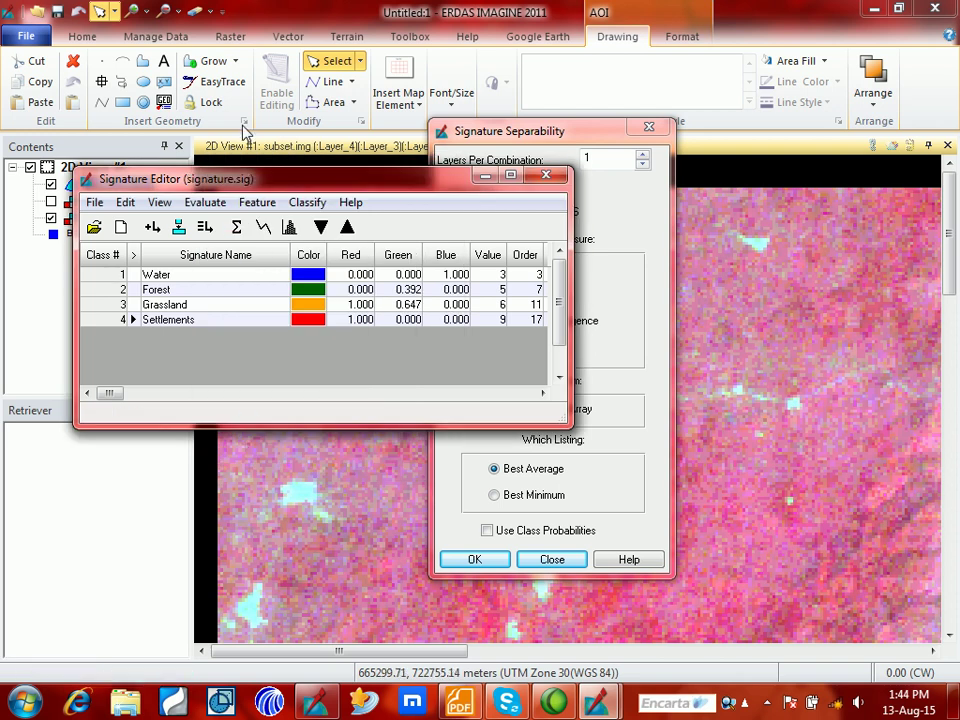
- Close the Signature Separability dialog while keeping the Signature Editor open
left_click(312, 204)
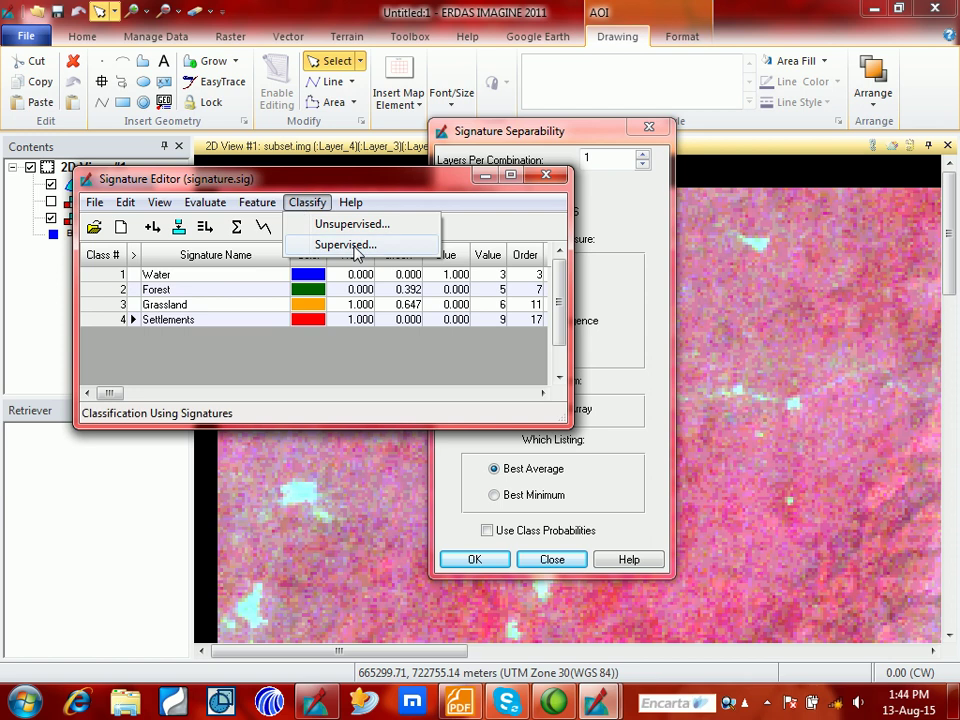
left_click(314, 204)
left_click(314, 203)
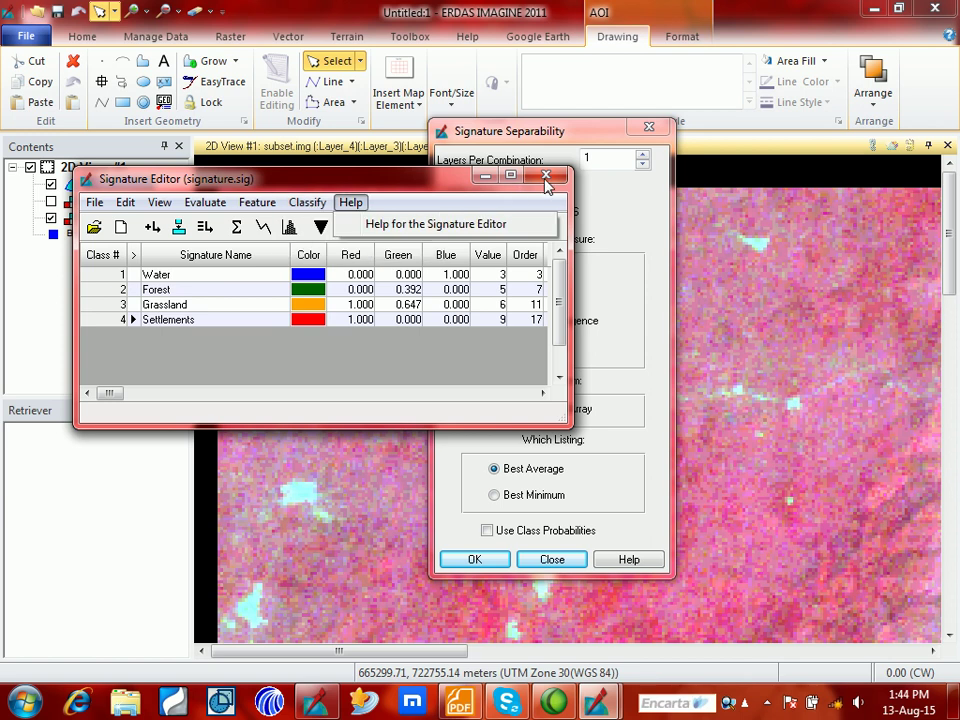
left_click(654, 129)
left_click(650, 129)
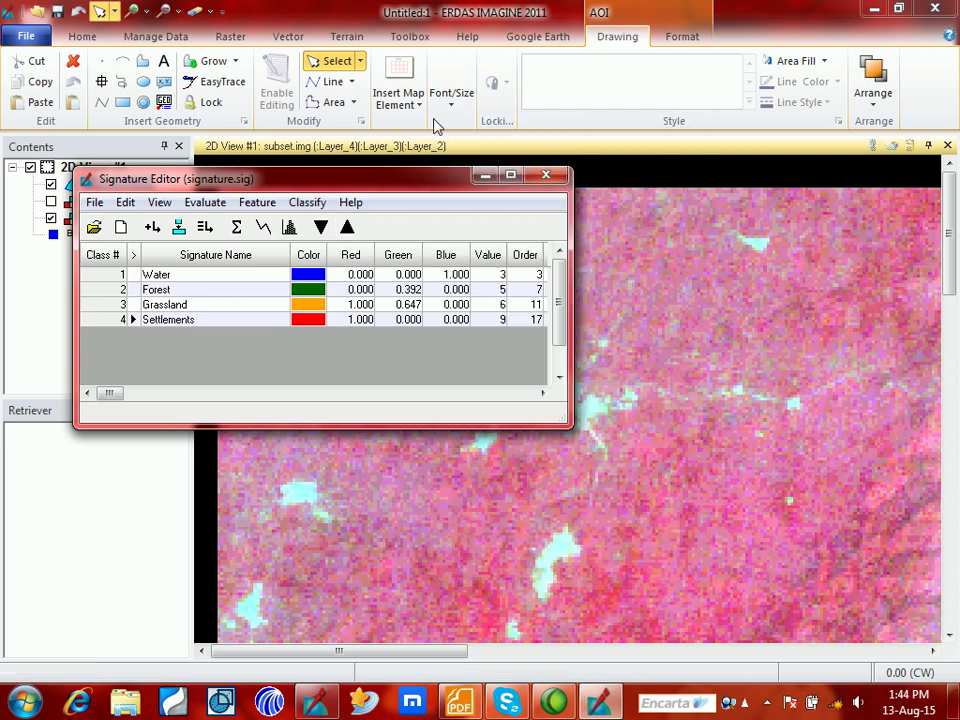
- Bring up the Signature Editor from the supervised classification tools and move it aside to uncover more of the image
left_click(226, 40)
left_click(504, 100)
left_click(572, 186)
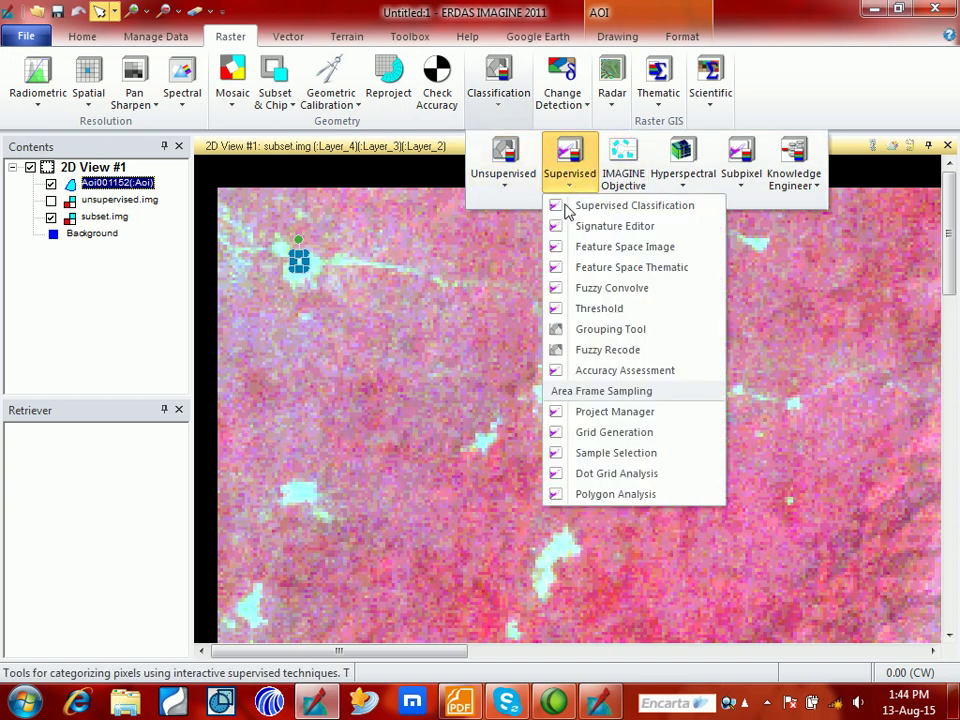
left_click(614, 226)
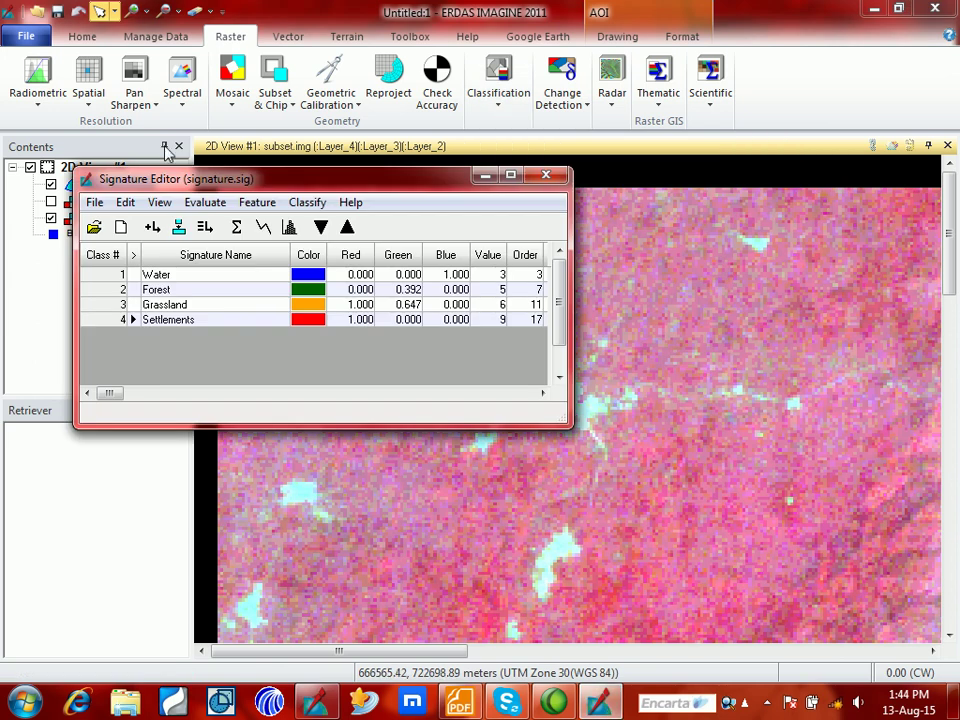
left_click_drag(280, 180, 205, 174)
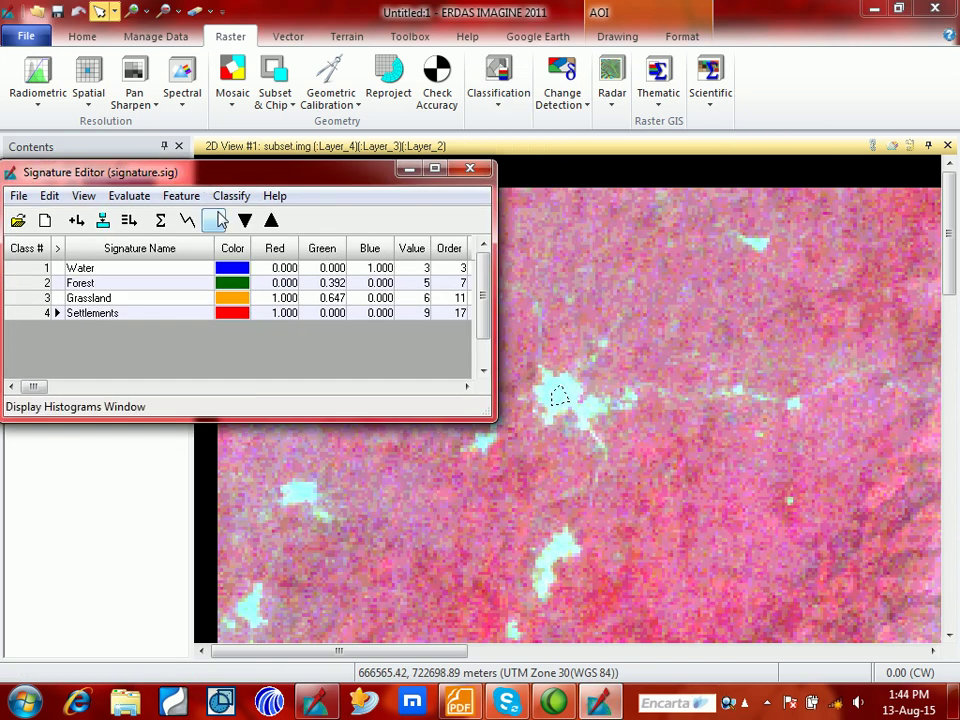
left_click(227, 199)
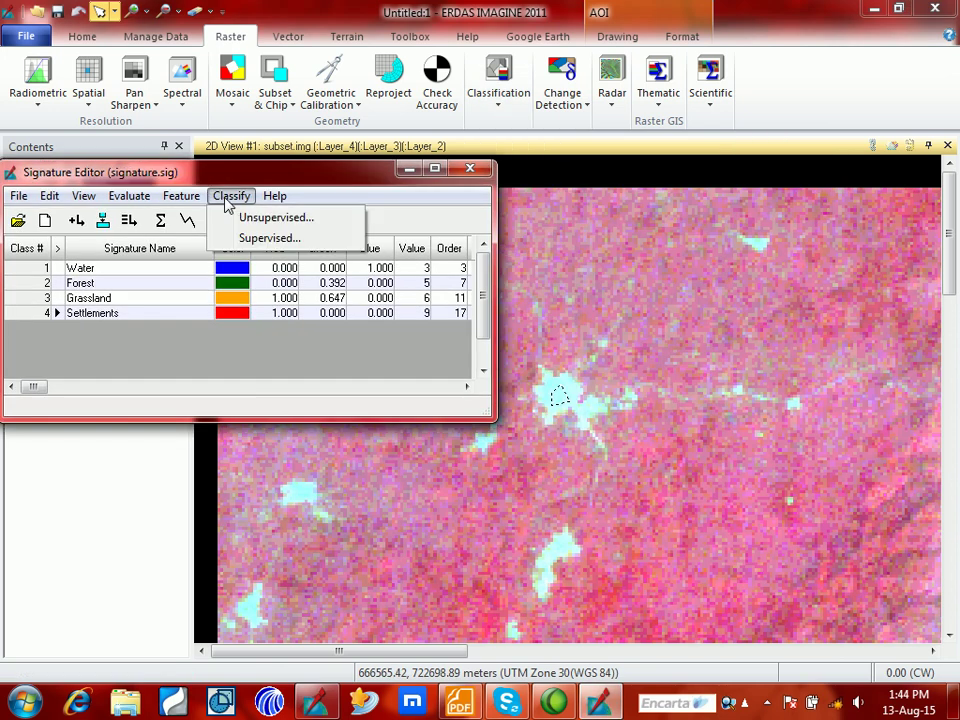
left_click(270, 240)
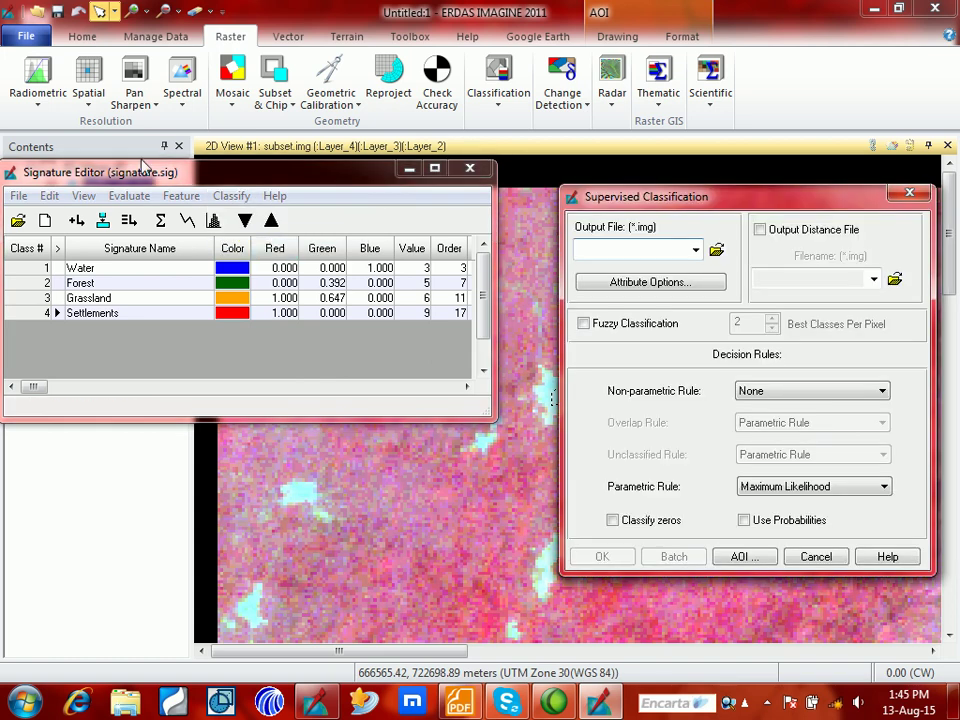
left_click(697, 250)
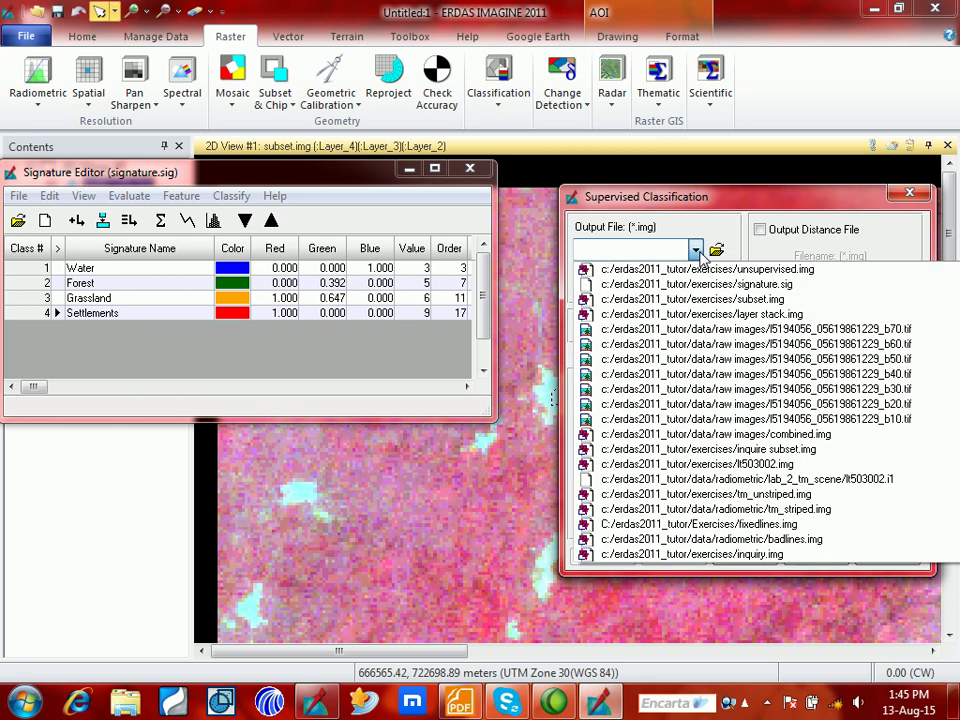
left_click(753, 184)
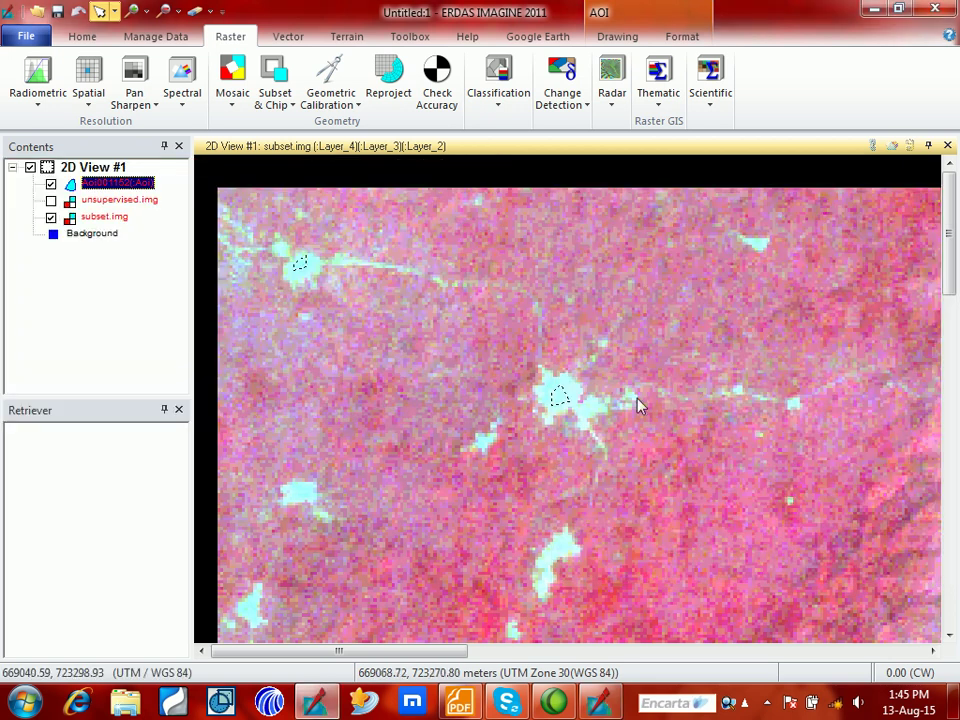
left_click(690, 8)
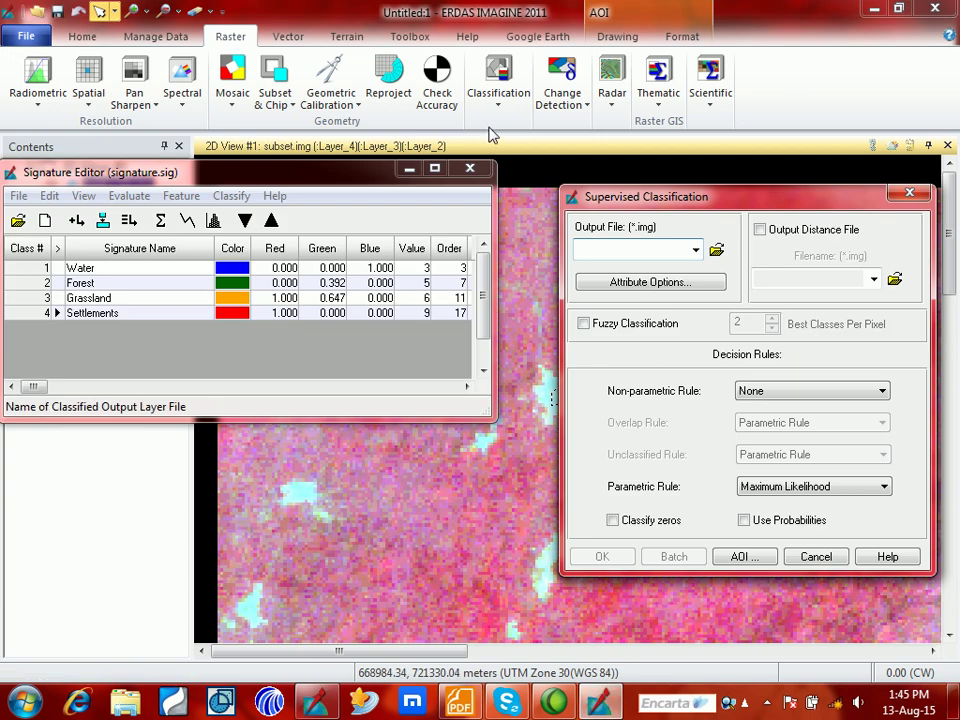
left_click_drag(630, 200, 576, 192)
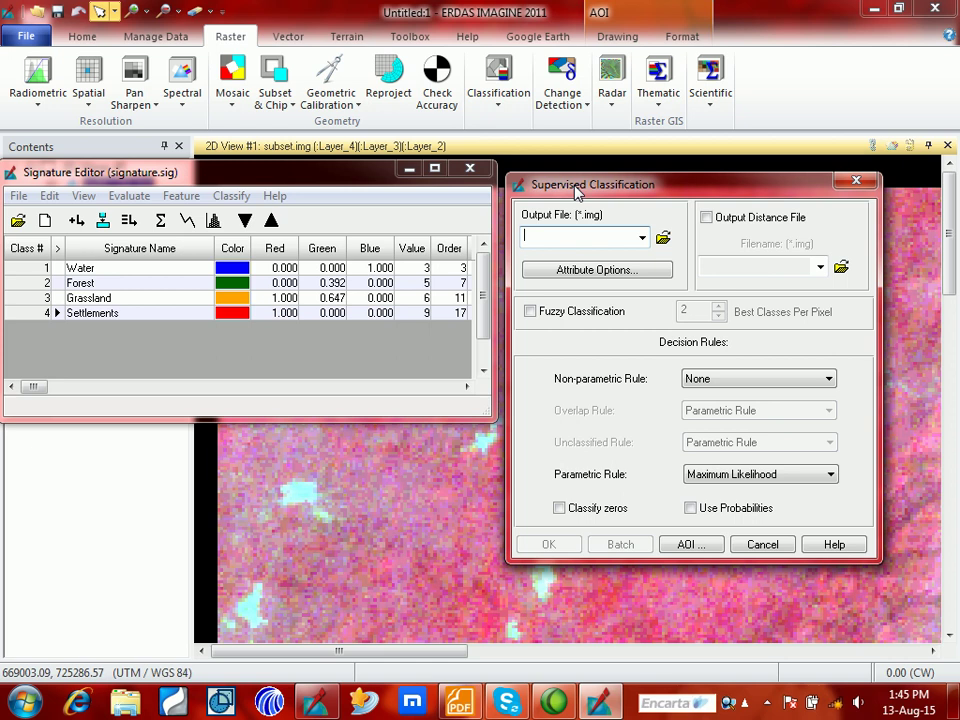
- Close the Supervised Classification dialog and the Signature Editor
left_click_drag(180, 174, 255, 212)
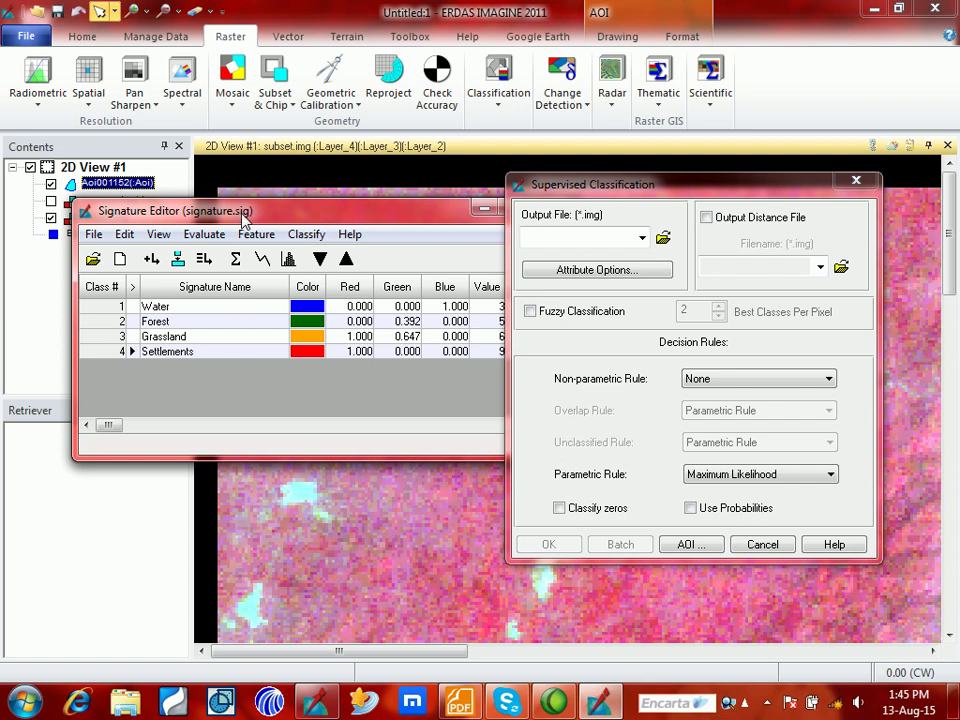
left_click(855, 181)
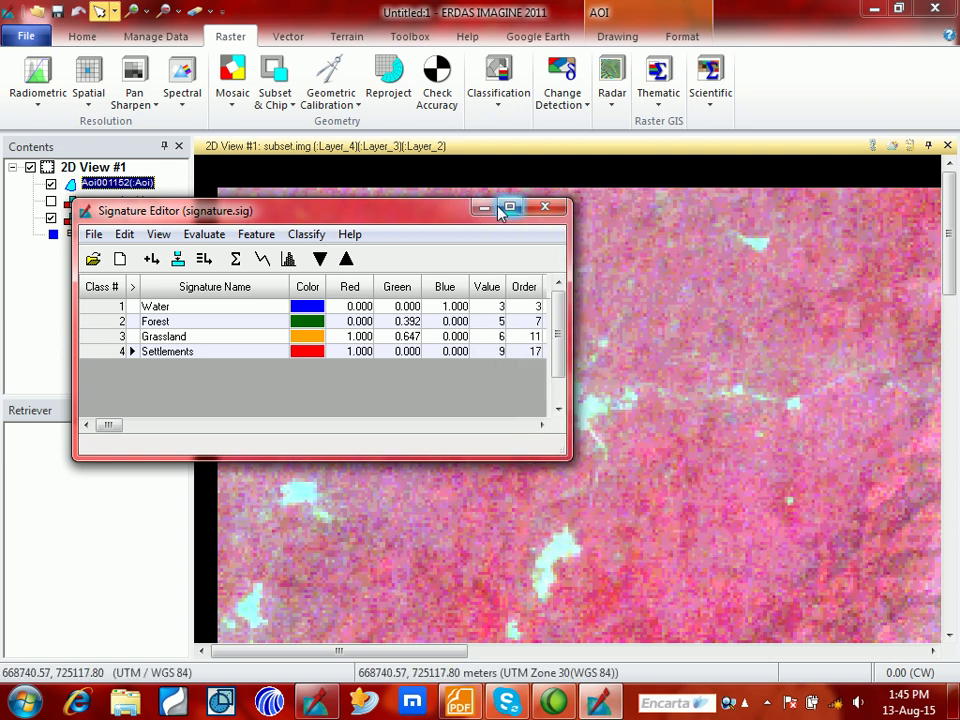
left_click(545, 207)
left_click(500, 110)
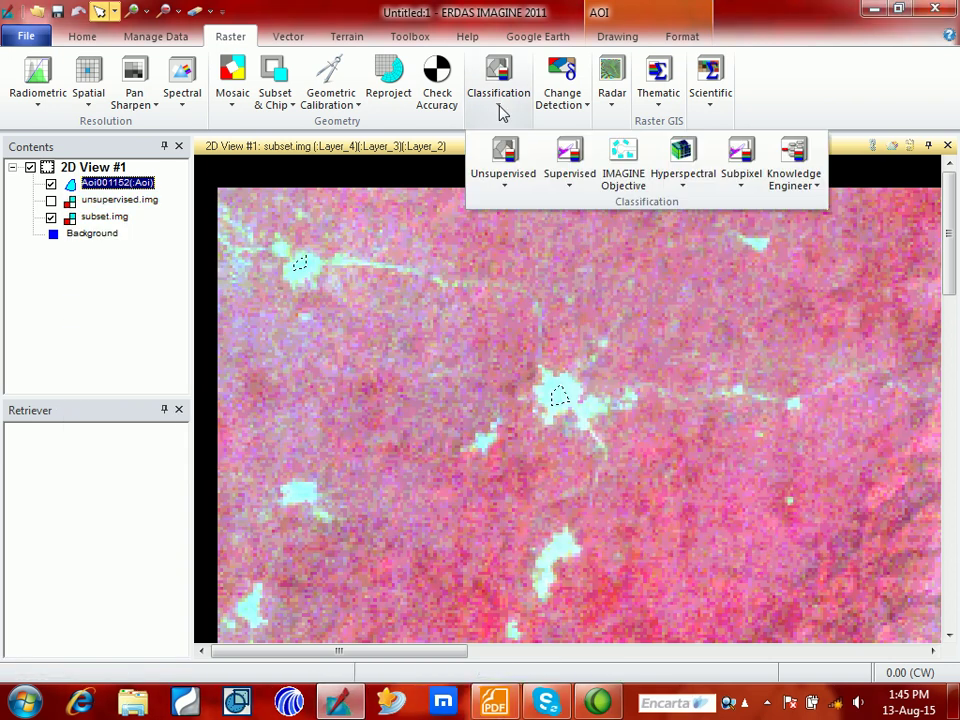
left_click(569, 163)
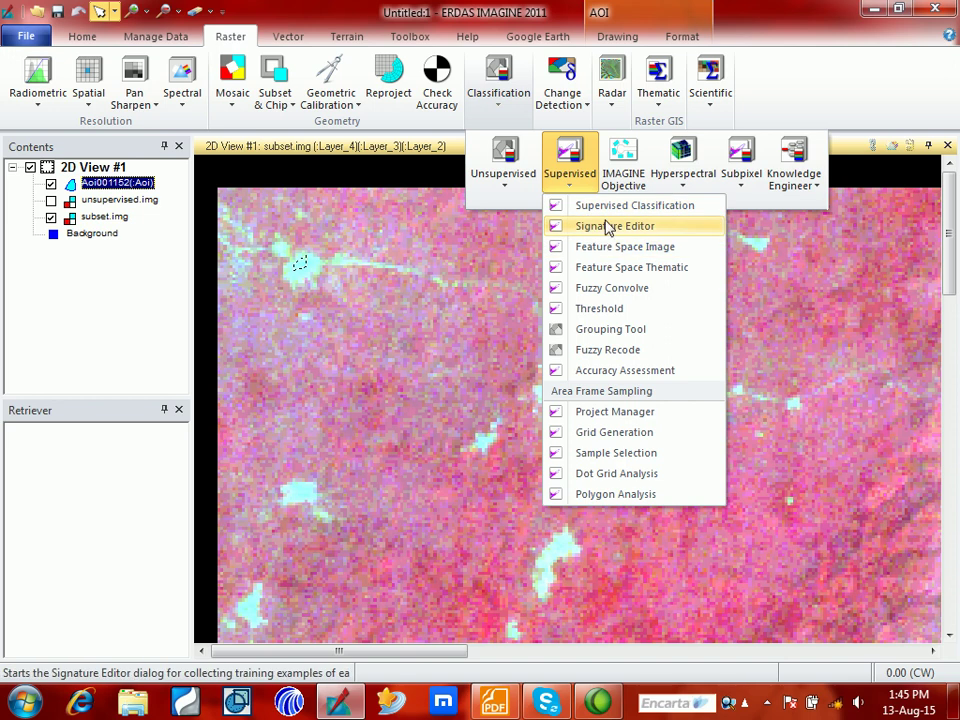
left_click(600, 205)
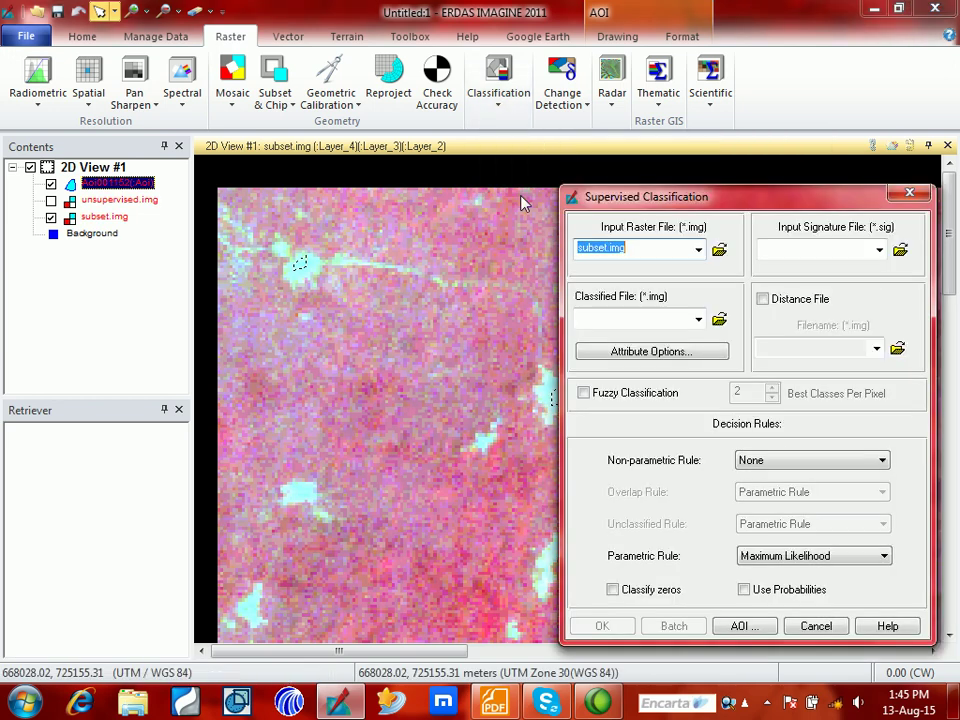
left_click_drag(633, 205, 369, 136)
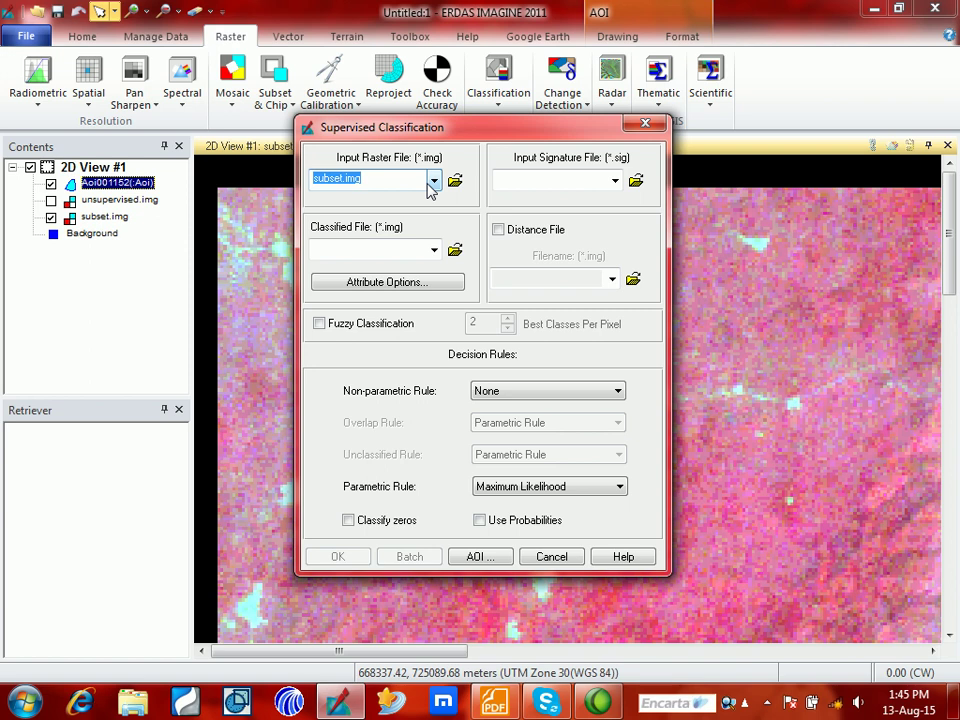
left_click(645, 123)
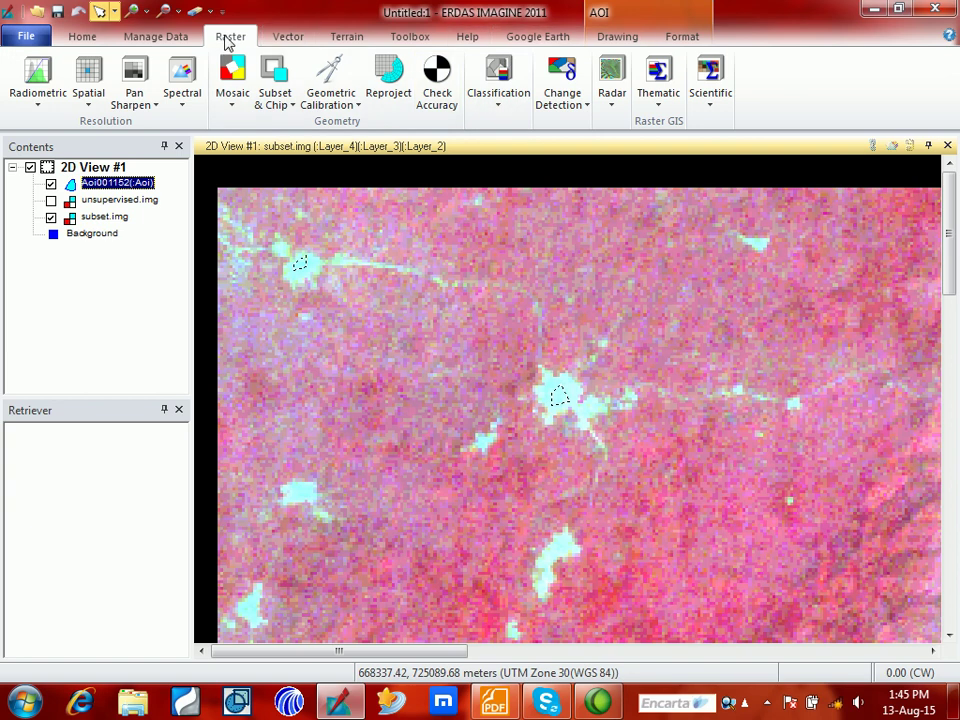
- Set up a supervised classification of subset.img with signature.sig from the exercises folder as the input signature file
left_click(495, 112)
left_click(568, 184)
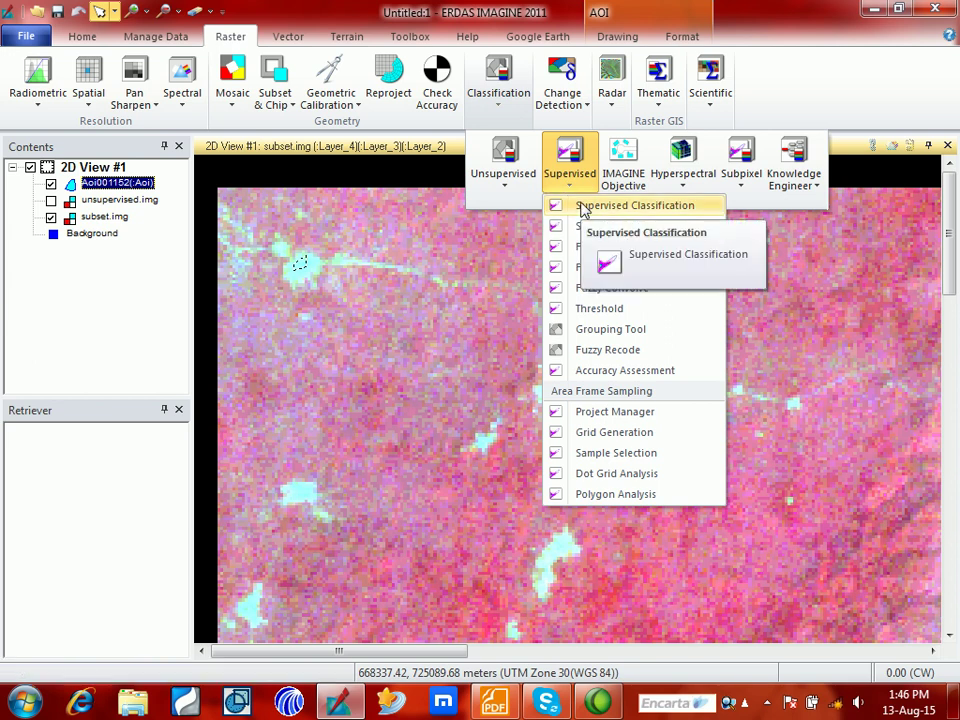
left_click(583, 208)
left_click_drag(684, 203, 488, 139)
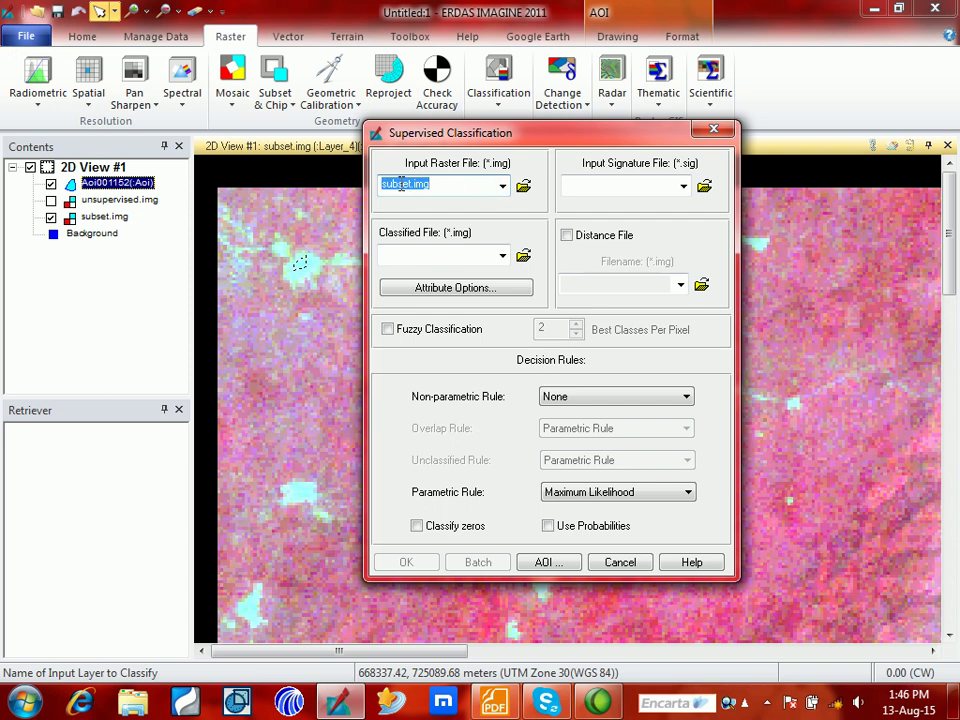
left_click(704, 188)
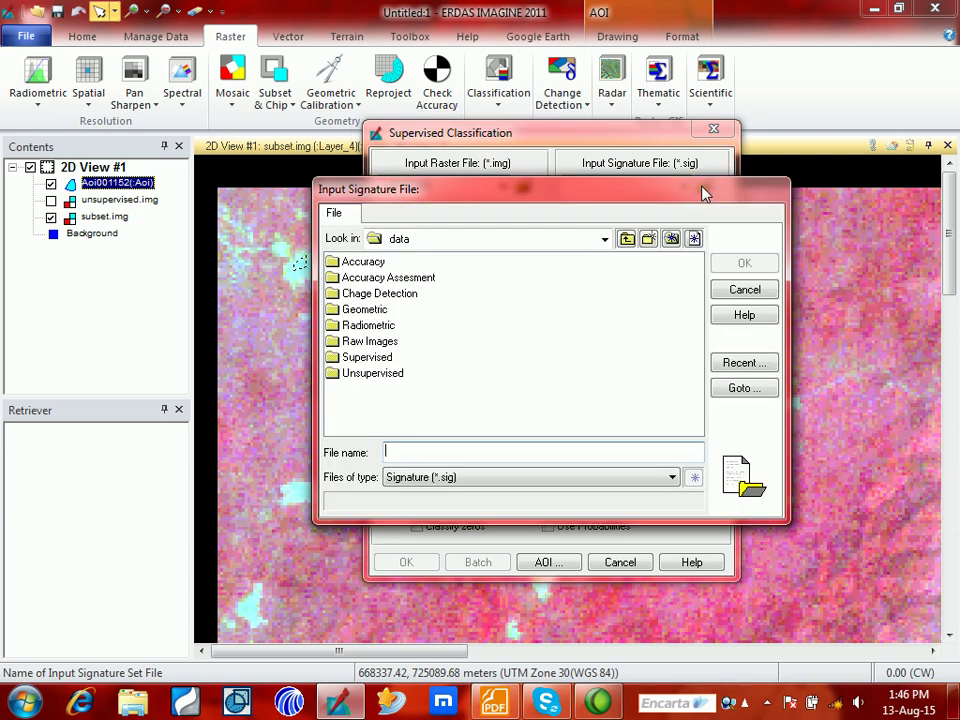
left_click(626, 238)
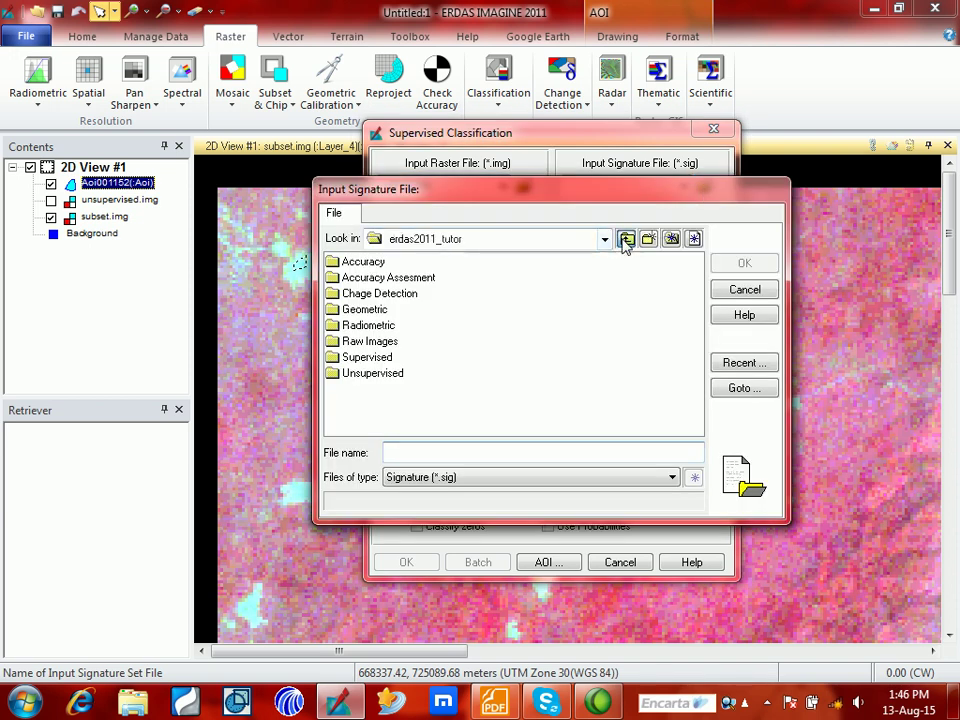
double_click(362, 277)
left_click(378, 264)
left_click(742, 263)
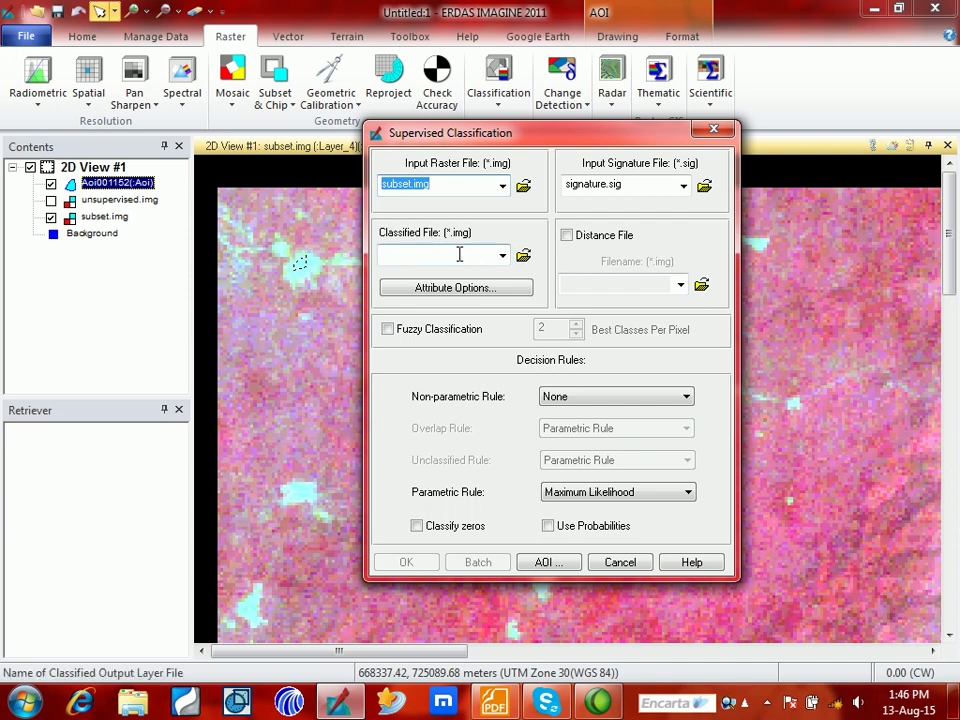
- Name the classified output file supervised.img in the exercises folder
left_click(523, 256)
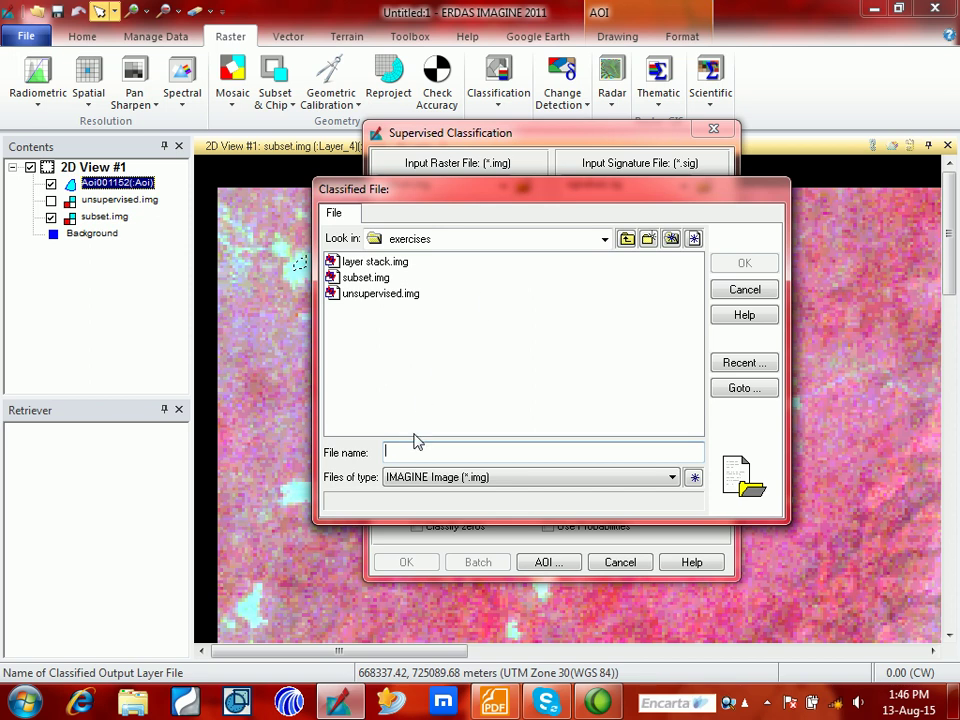
type("supervised")
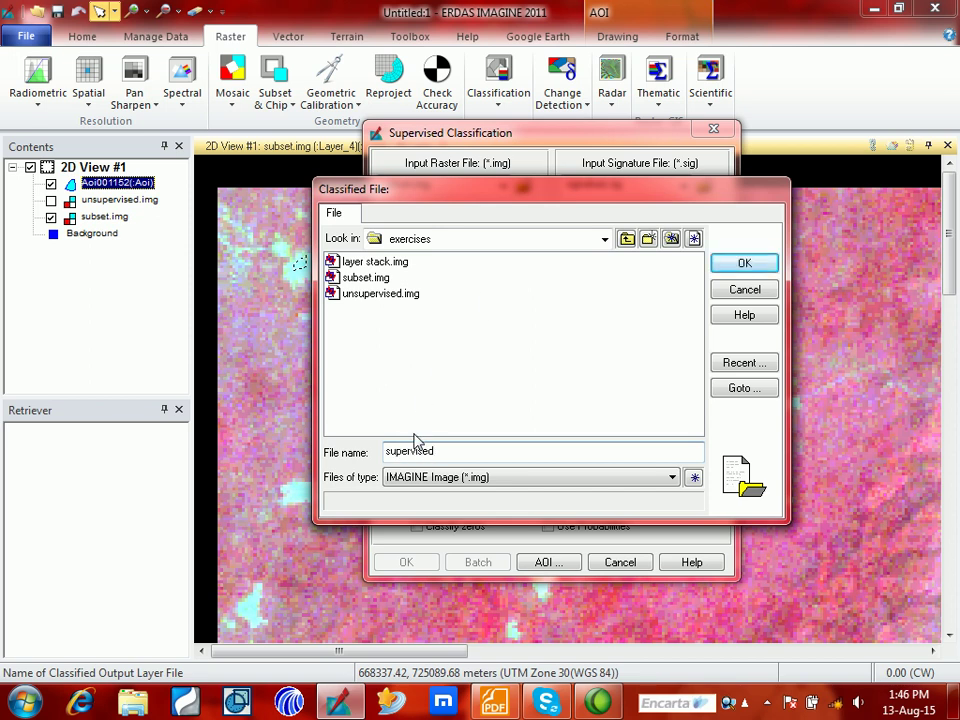
key("Return")
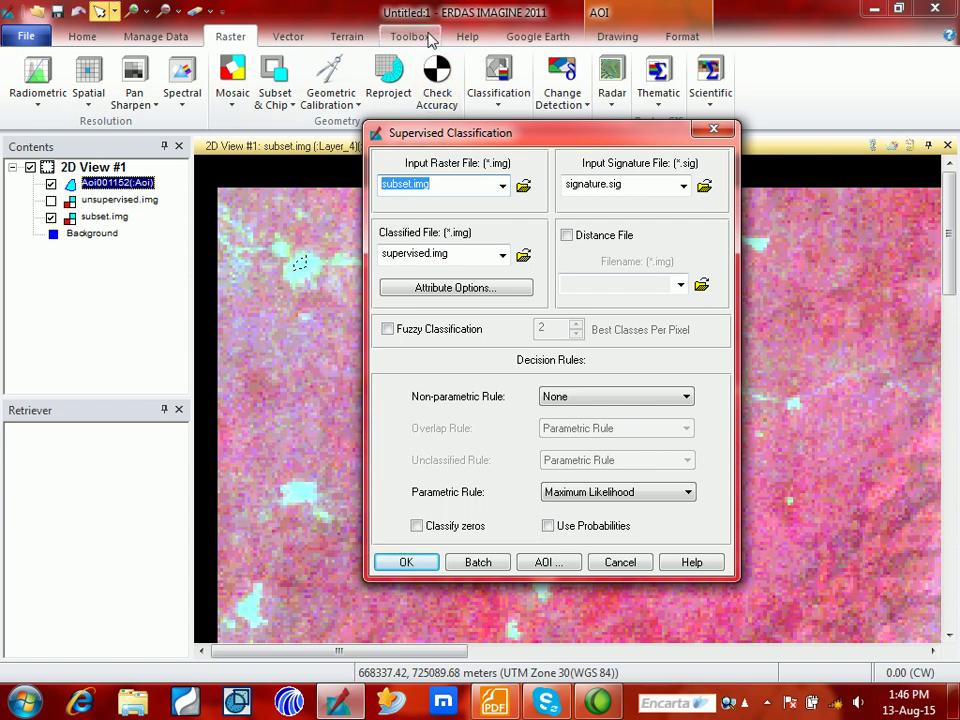
left_click_drag(540, 140, 506, 126)
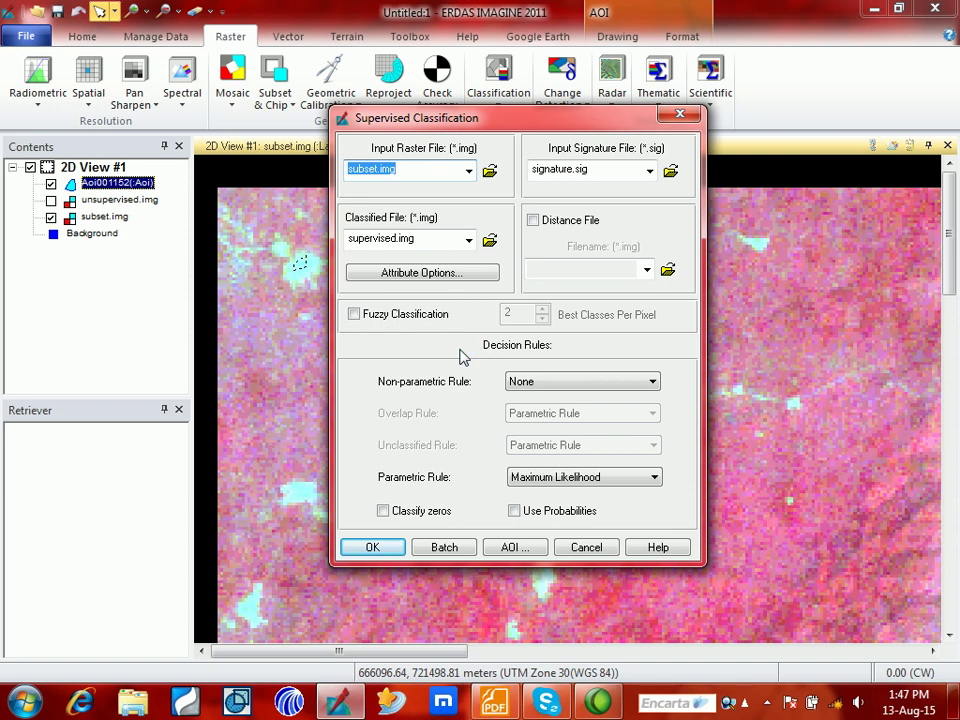
left_click(490, 241)
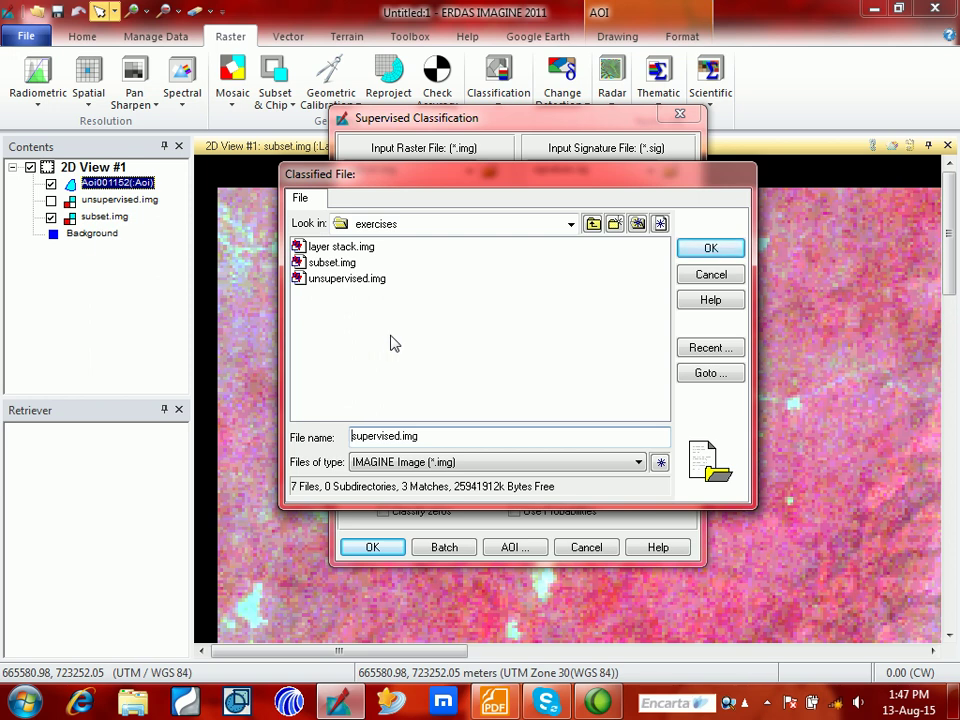
left_click(710, 248)
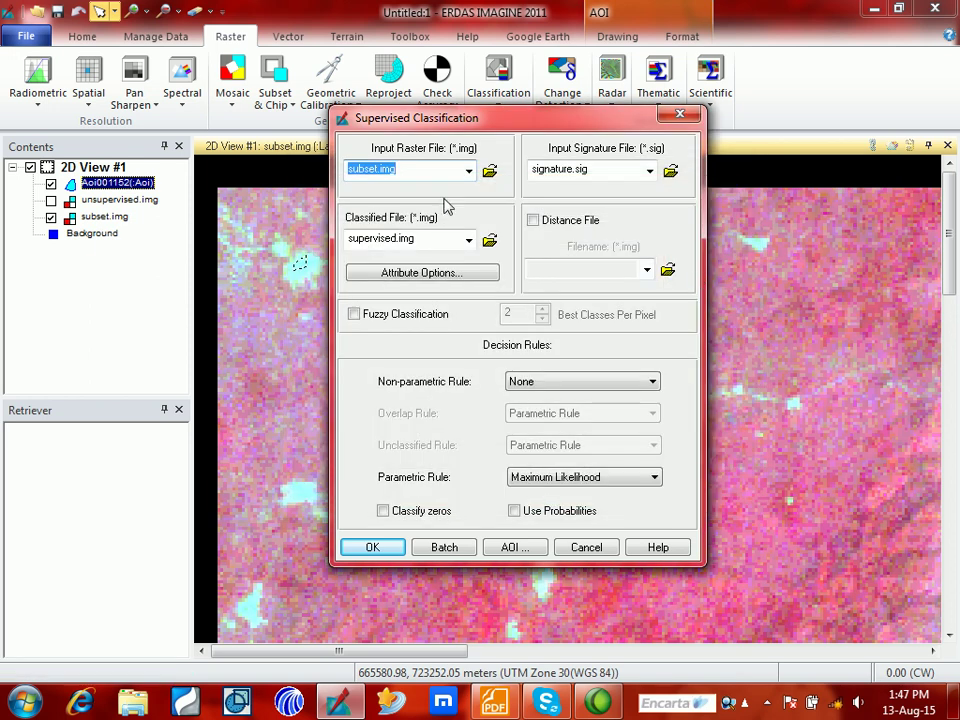
- Run the supervised classification, accept the image association warning for all signatures and close the process list
left_click(372, 548)
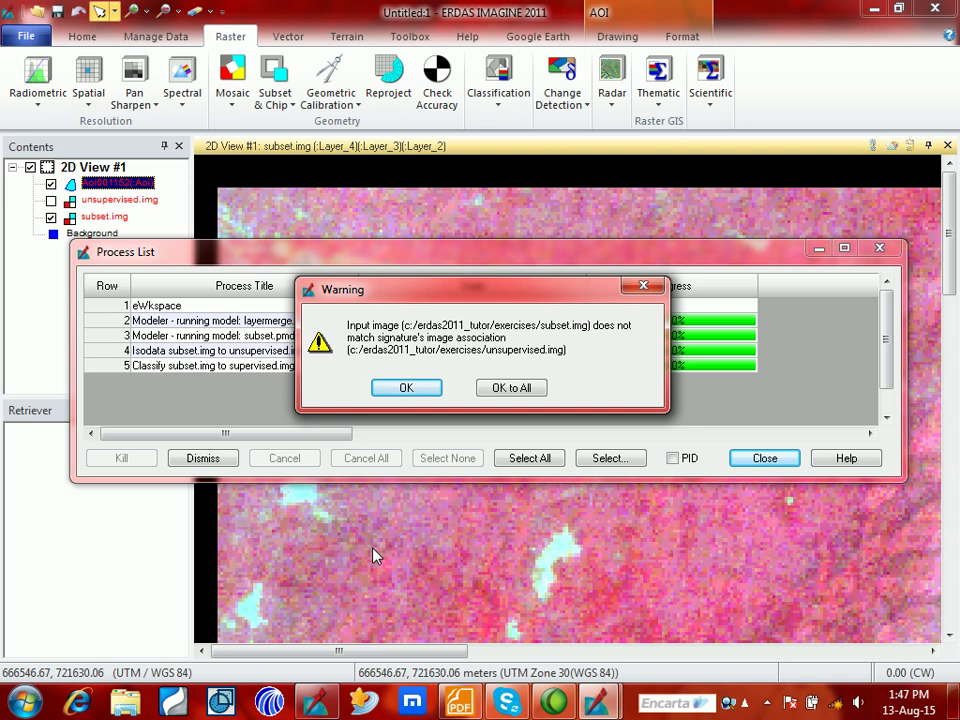
left_click(492, 388)
left_click(472, 540)
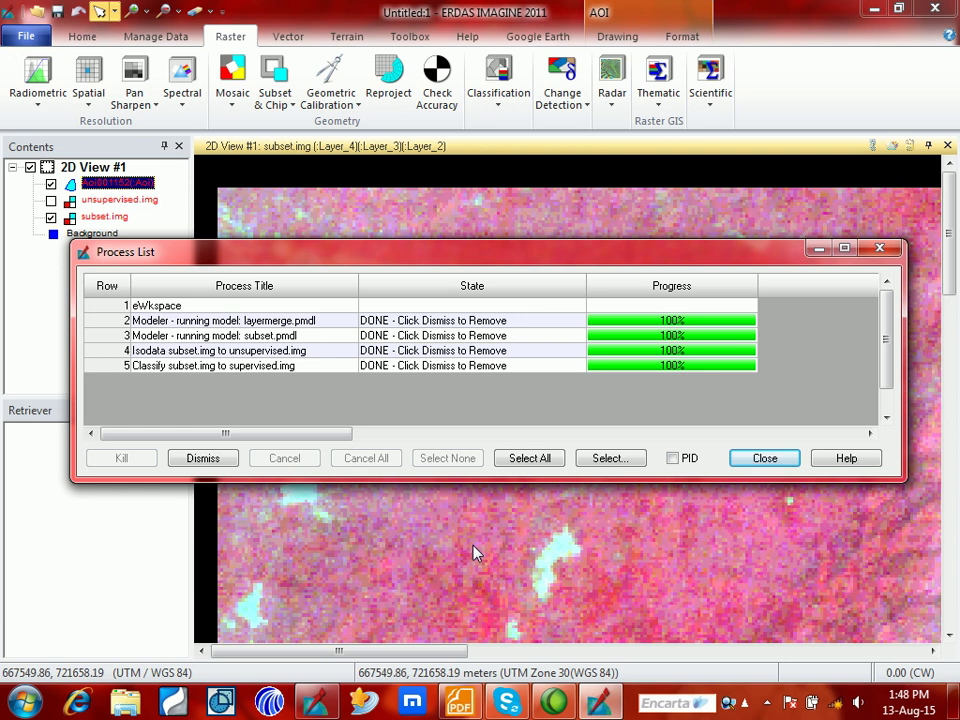
left_click(780, 457)
- Remove the unsupervised.img layer from the 2D view
left_click(118, 200)
right_click(118, 201)
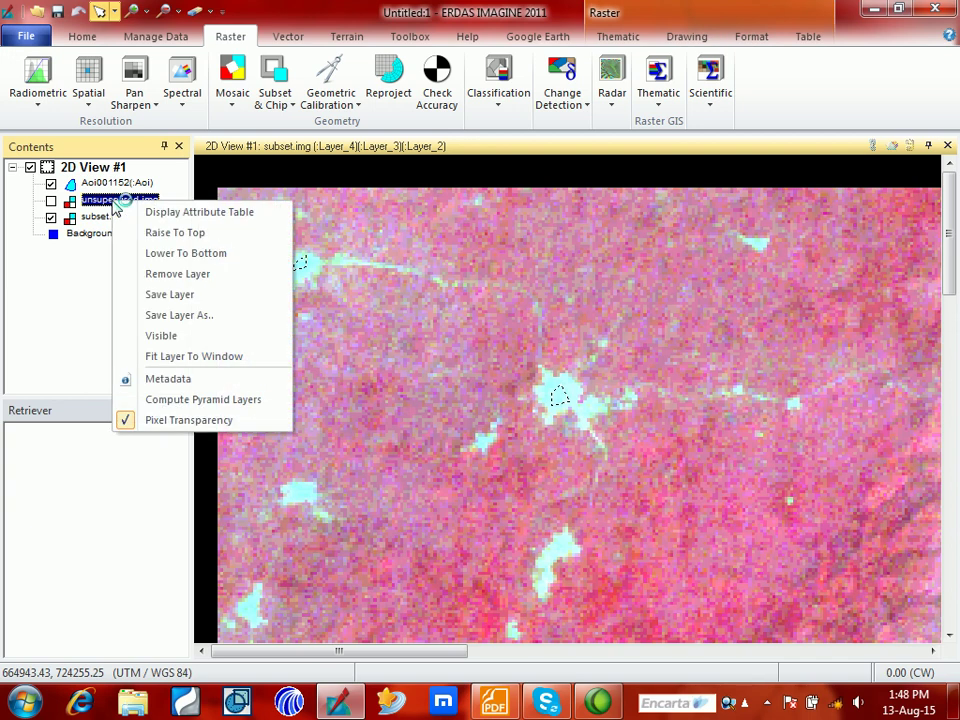
left_click(213, 274)
- Add supervised.img from the Exercises folder to the 2D view and fit the image to the frame
left_click(40, 14)
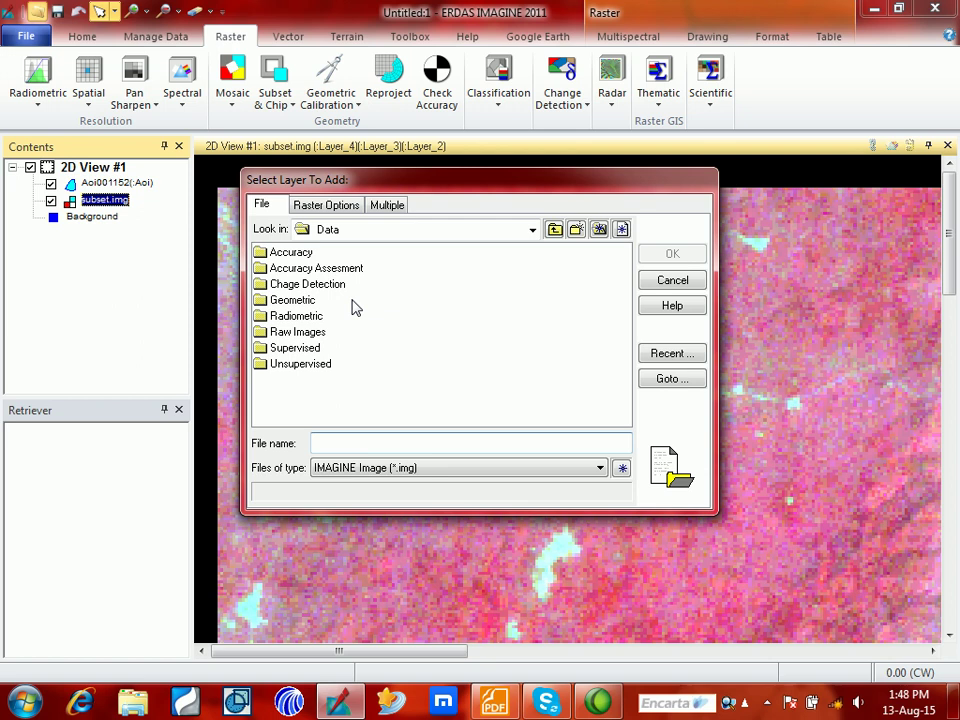
left_click(555, 229)
double_click(280, 270)
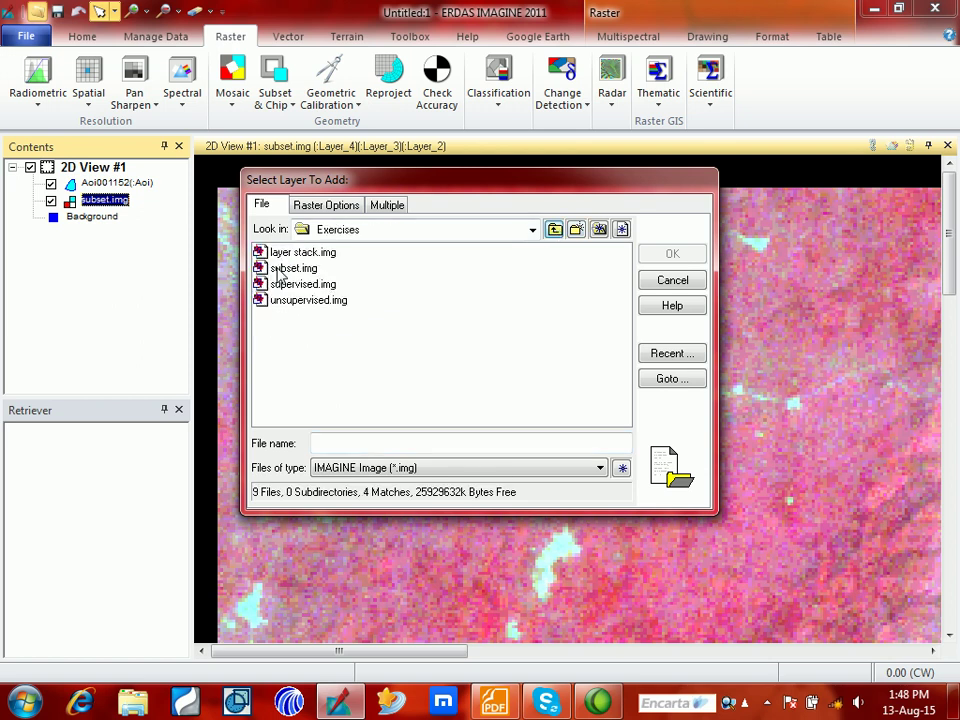
left_click(318, 285)
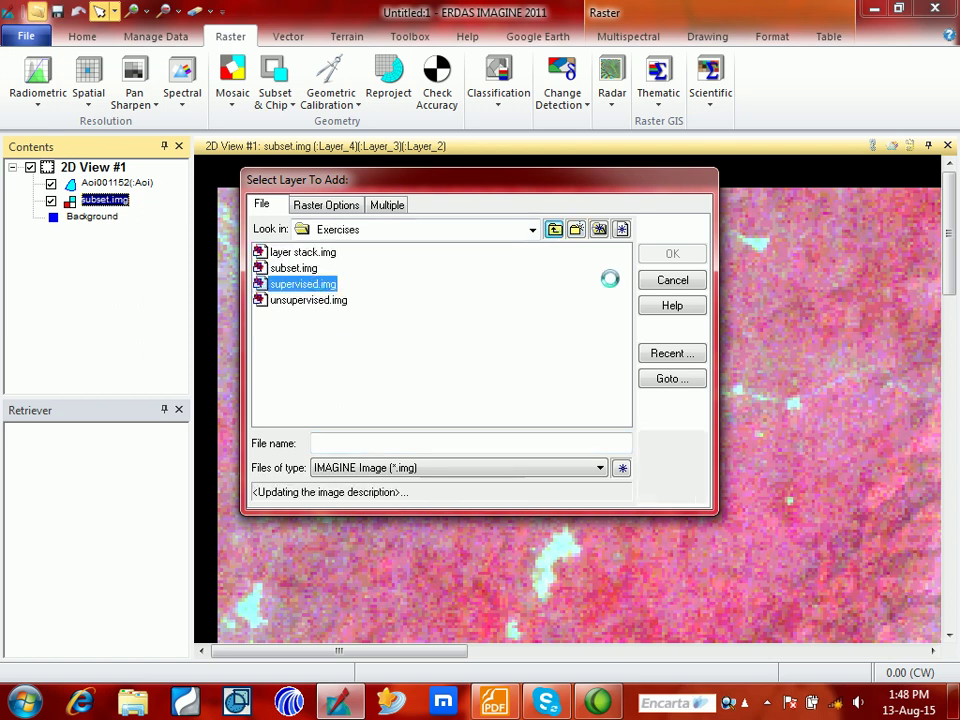
left_click(671, 255)
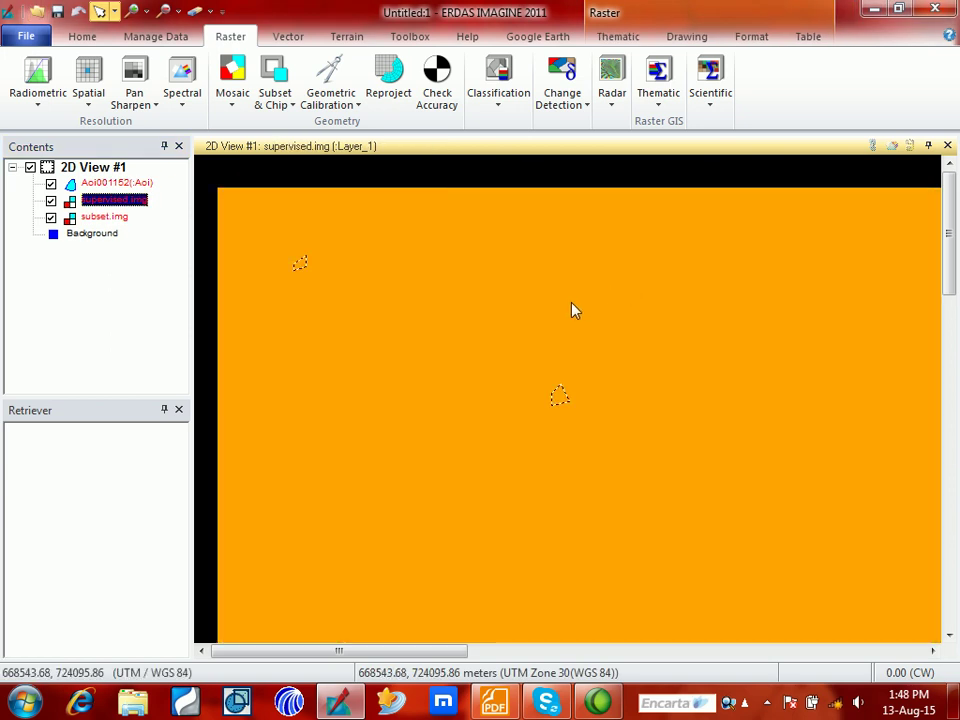
right_click(567, 320)
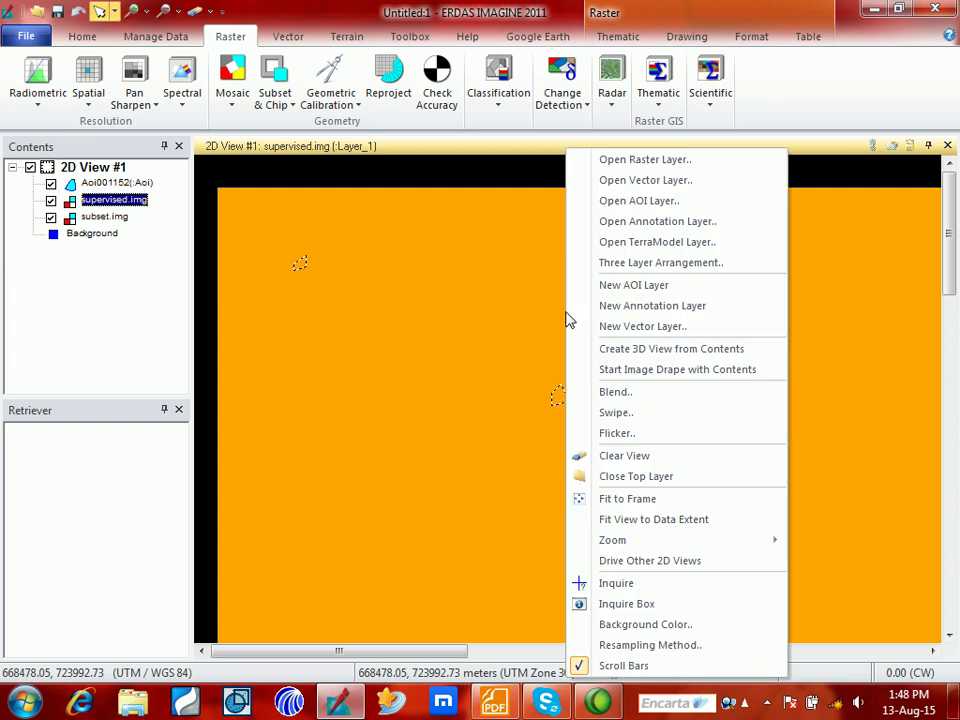
left_click(582, 497)
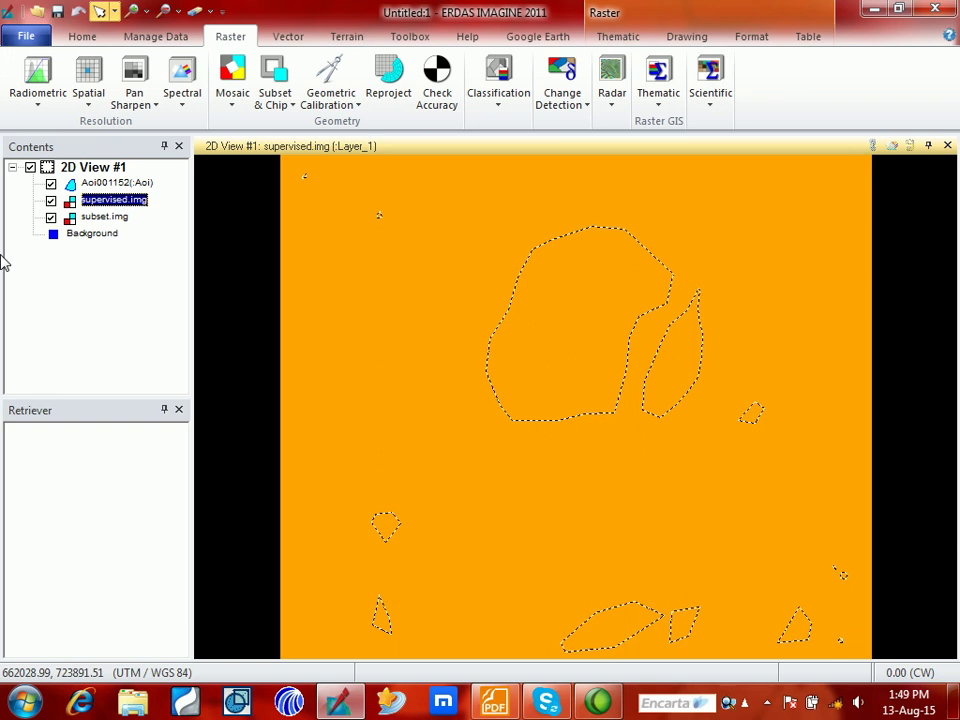
left_click(98, 216)
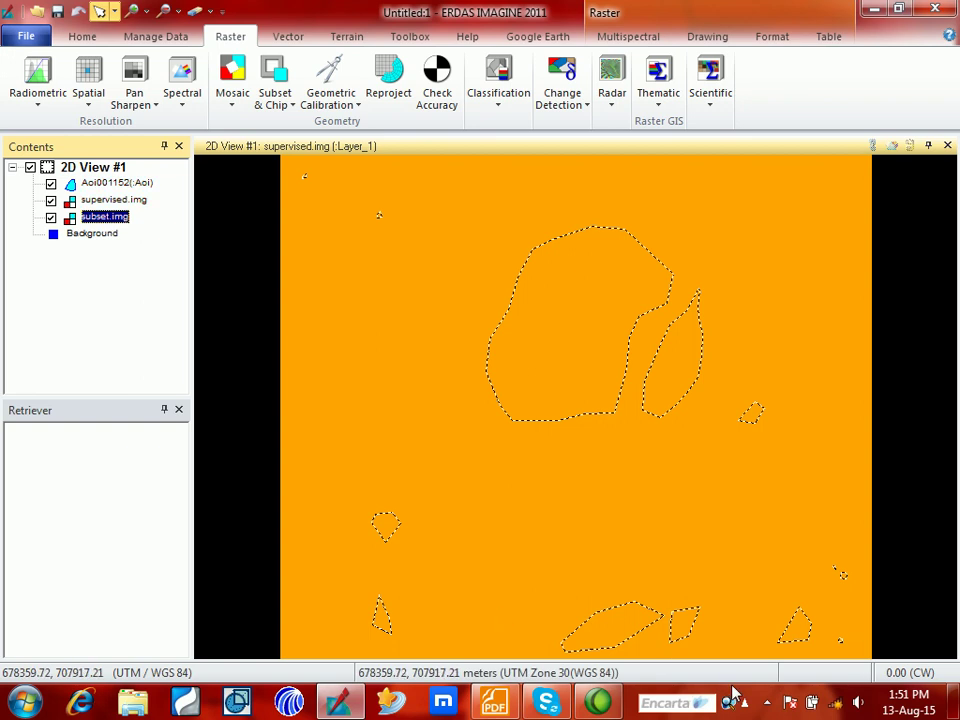
left_click(766, 706)
right_click(751, 577)
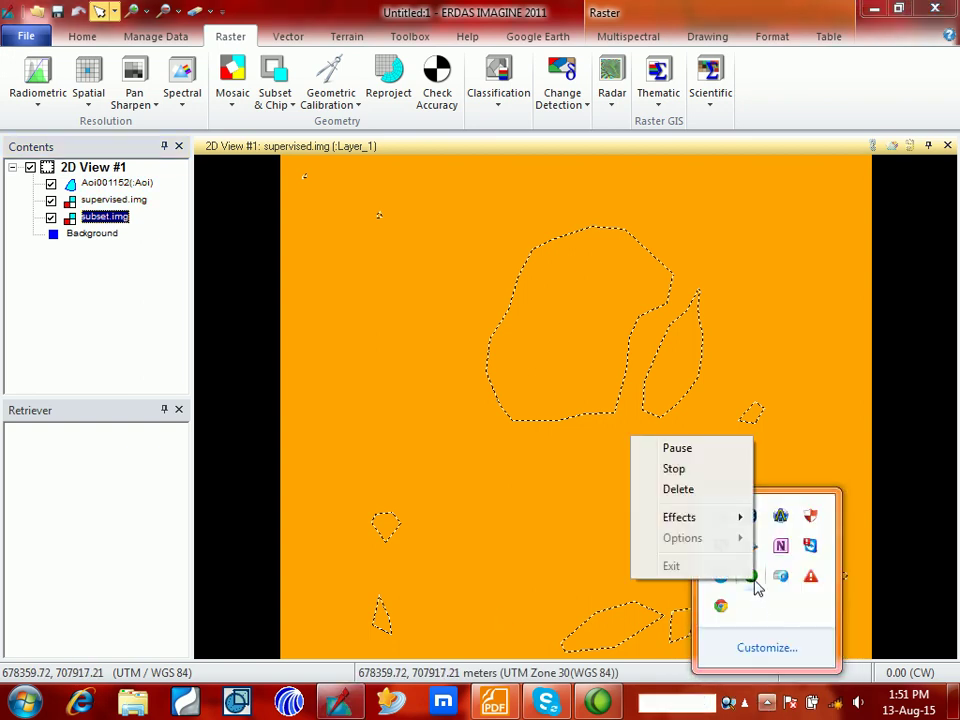